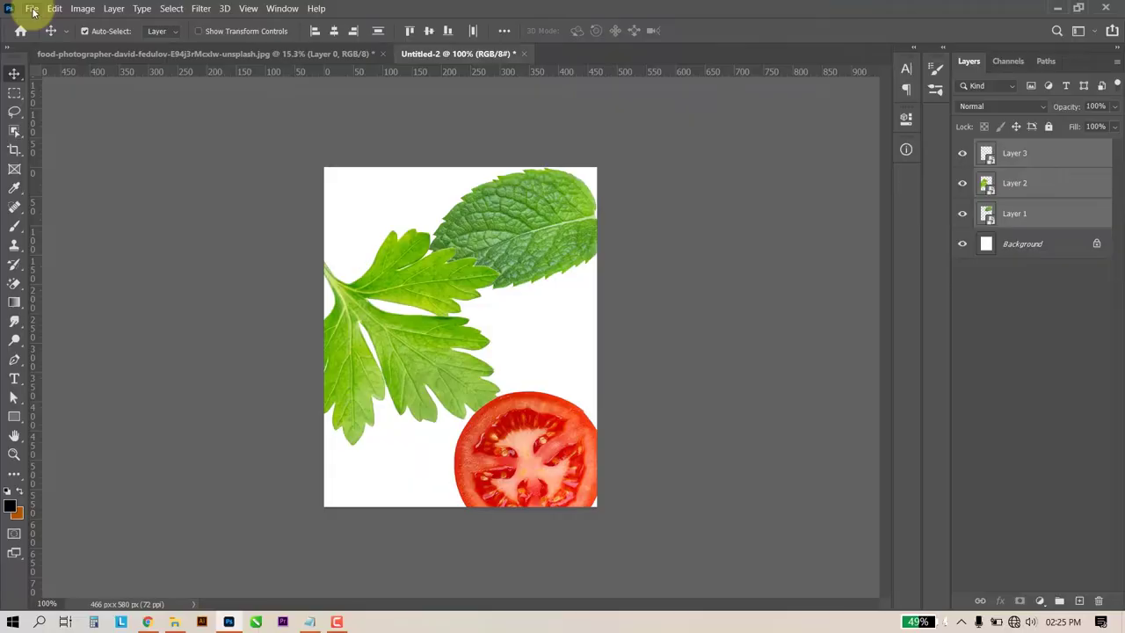
Create Untitled-3 at 1080 × 1080 px, 120 ppi resolution, with RGB Color mode.
left_click(32, 10)
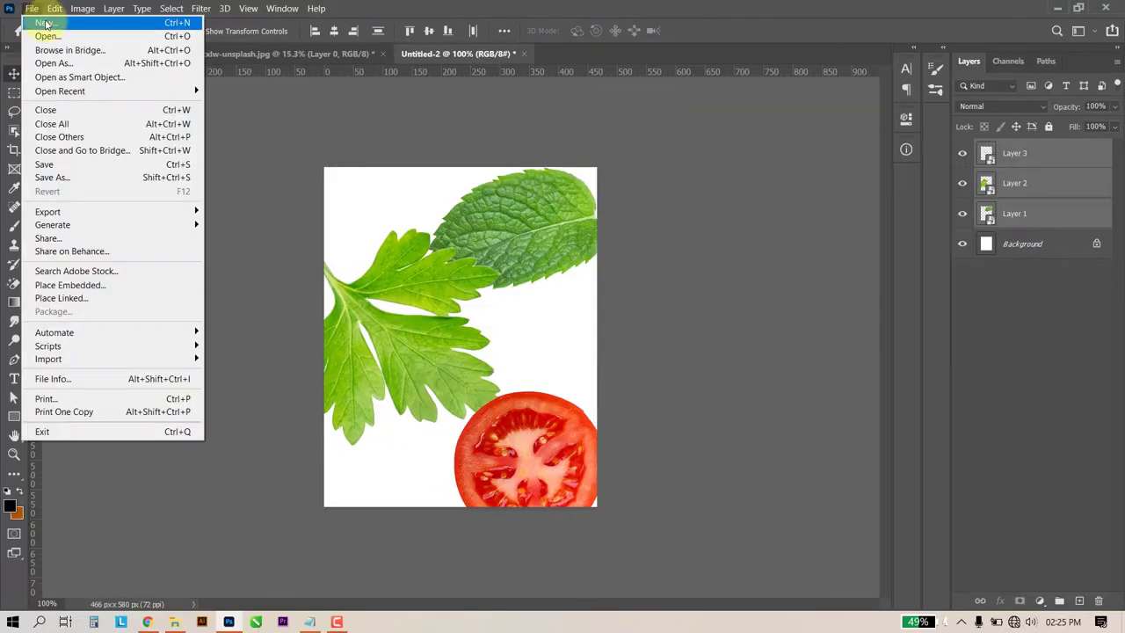
left_click(35, 24)
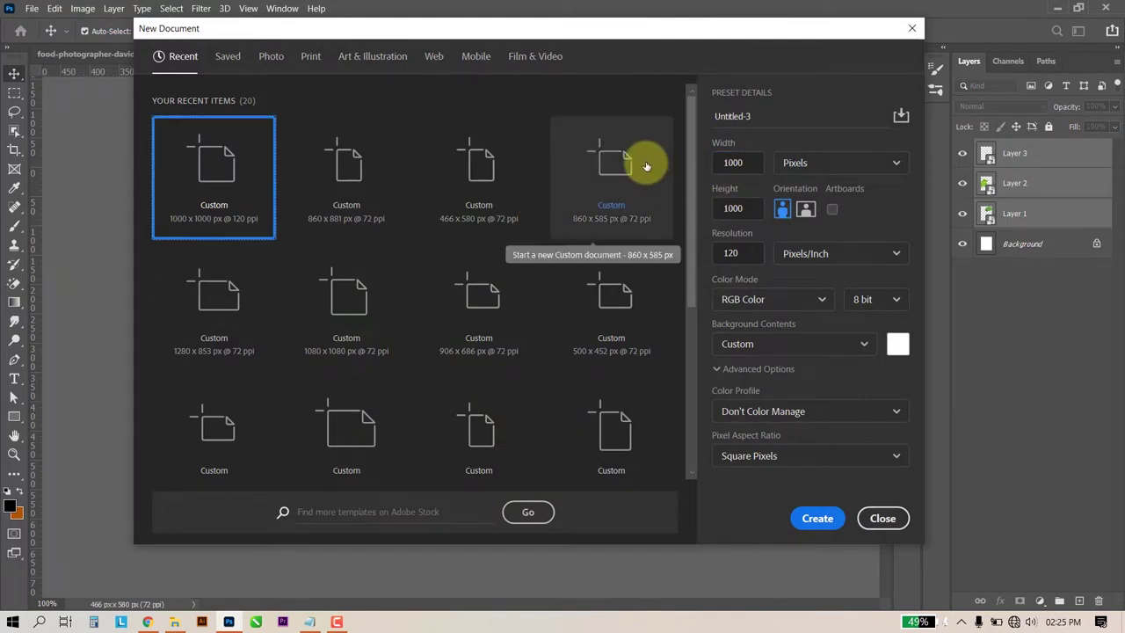
double_click(725, 164)
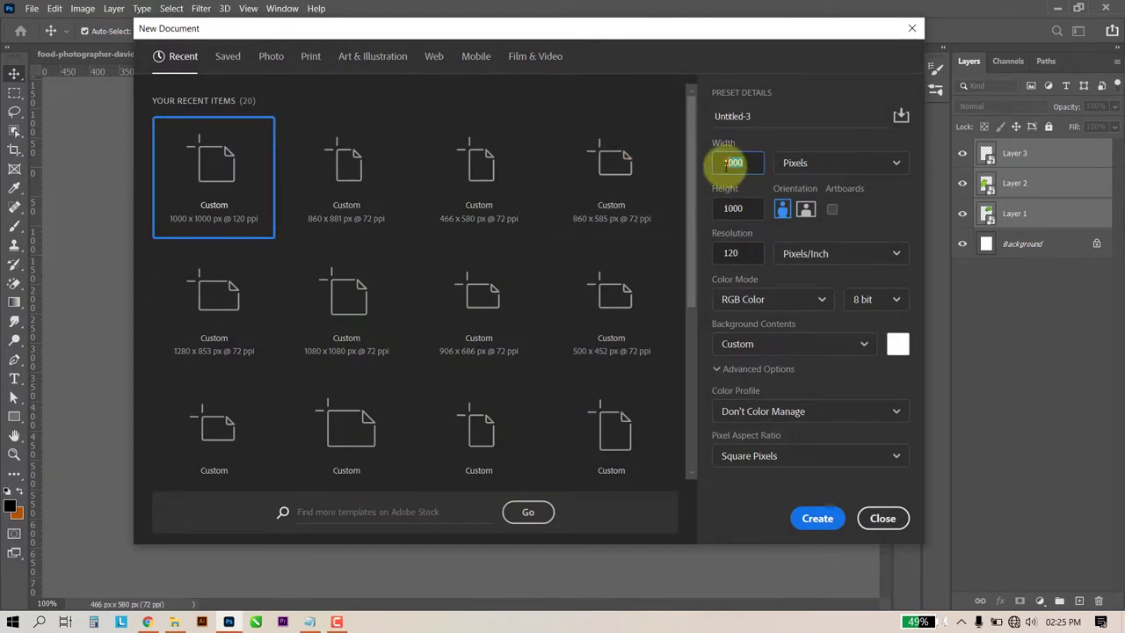
type("1080")
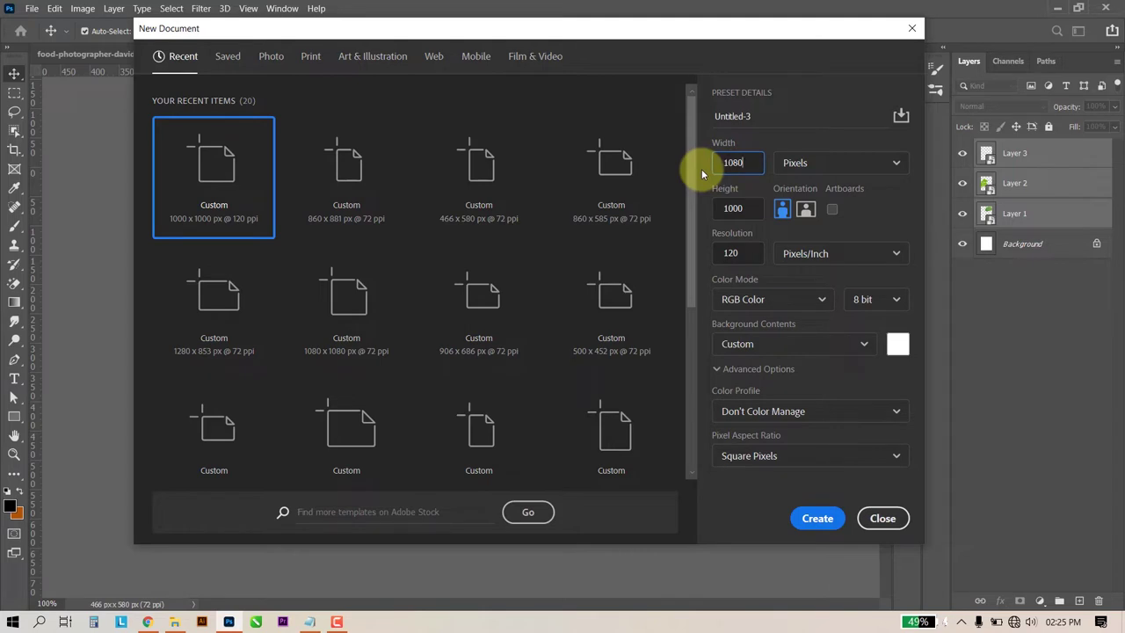
key("Tab")
type("1080")
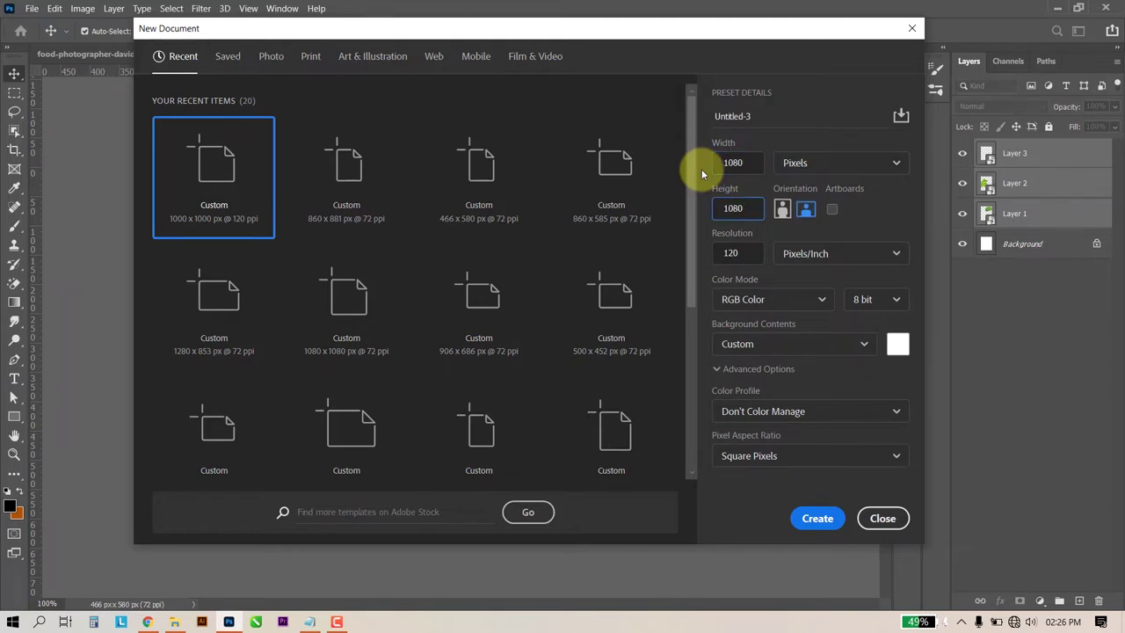
double_click(723, 252)
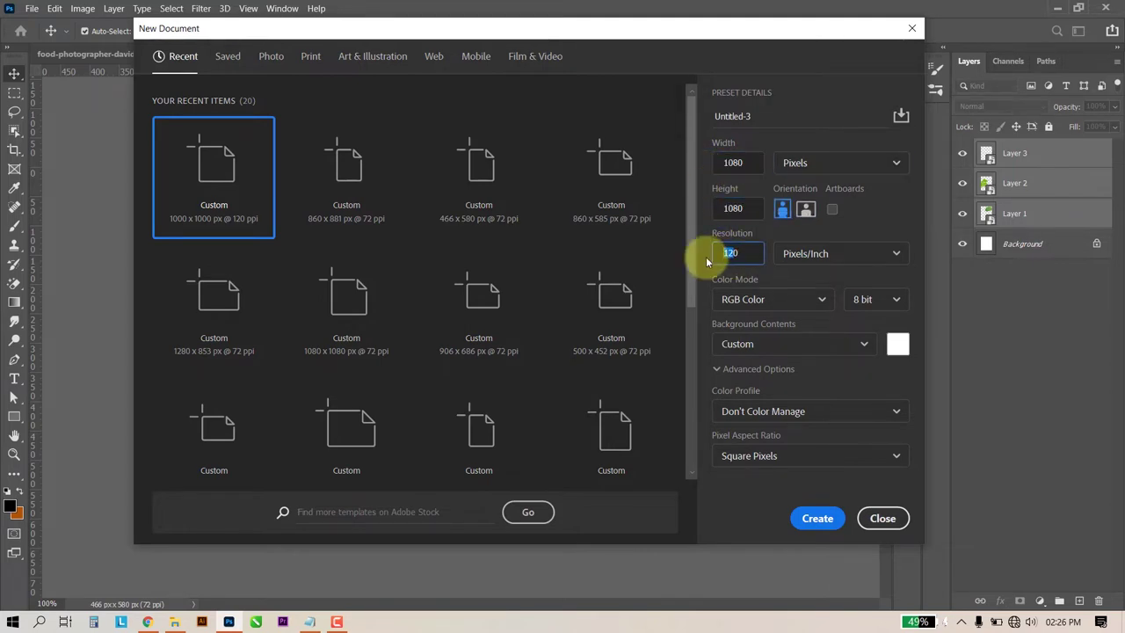
left_click(746, 298)
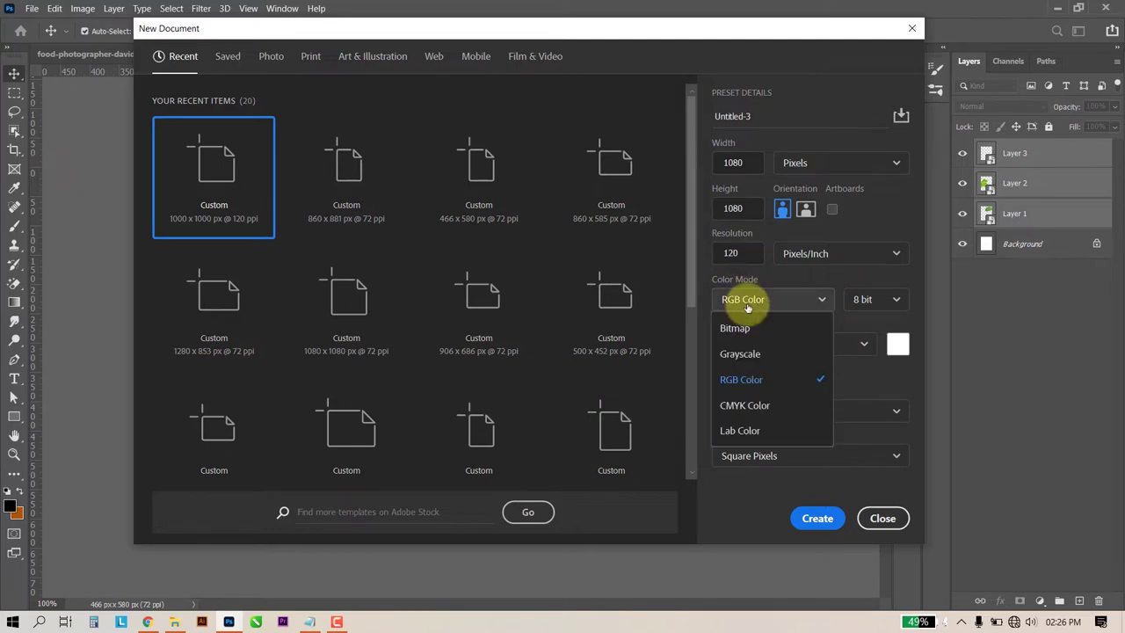
left_click(748, 379)
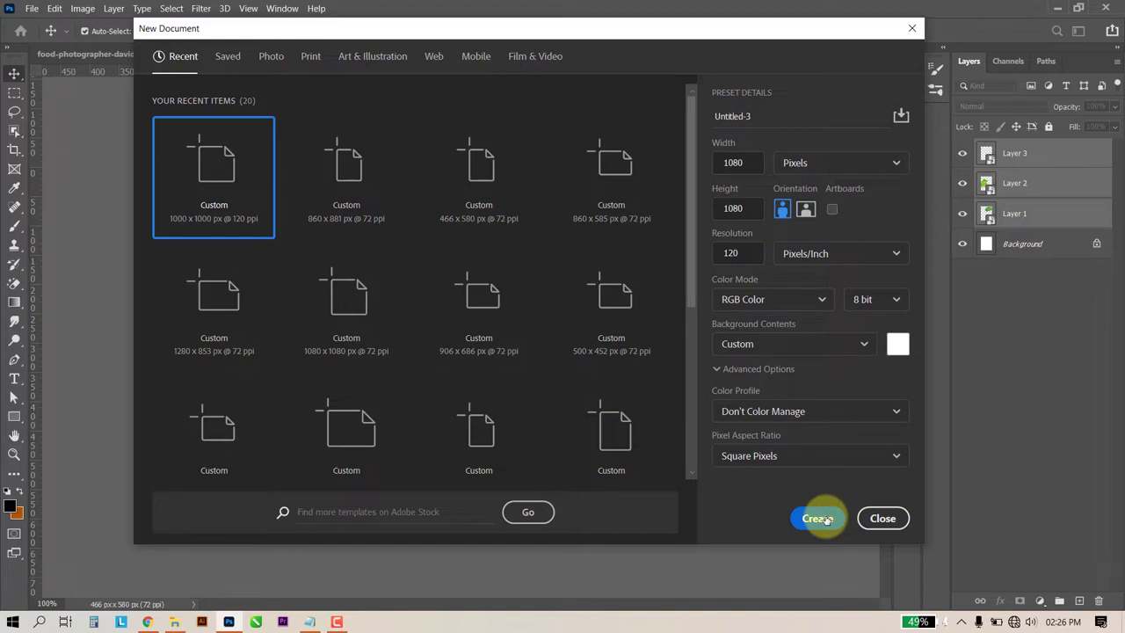
left_click(791, 307)
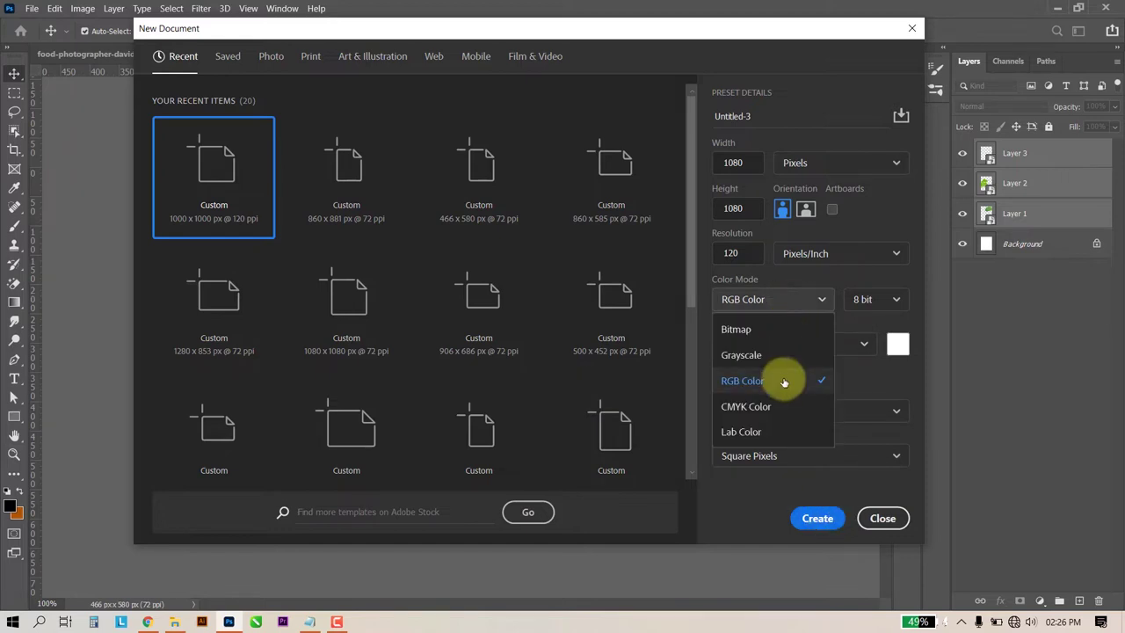
left_click(762, 374)
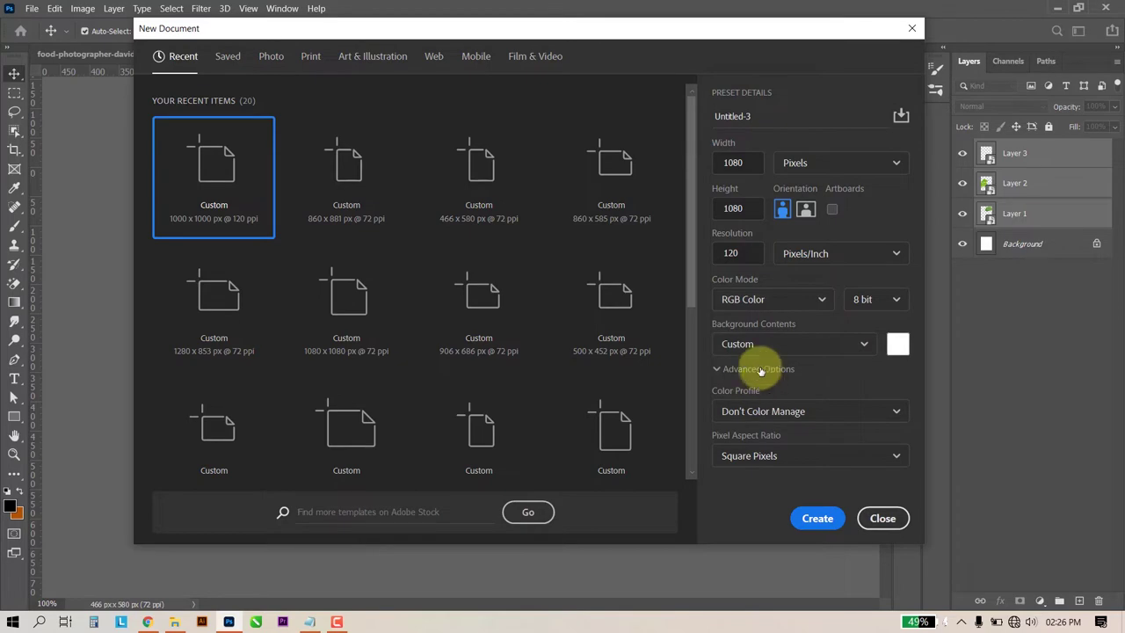
left_click(817, 518)
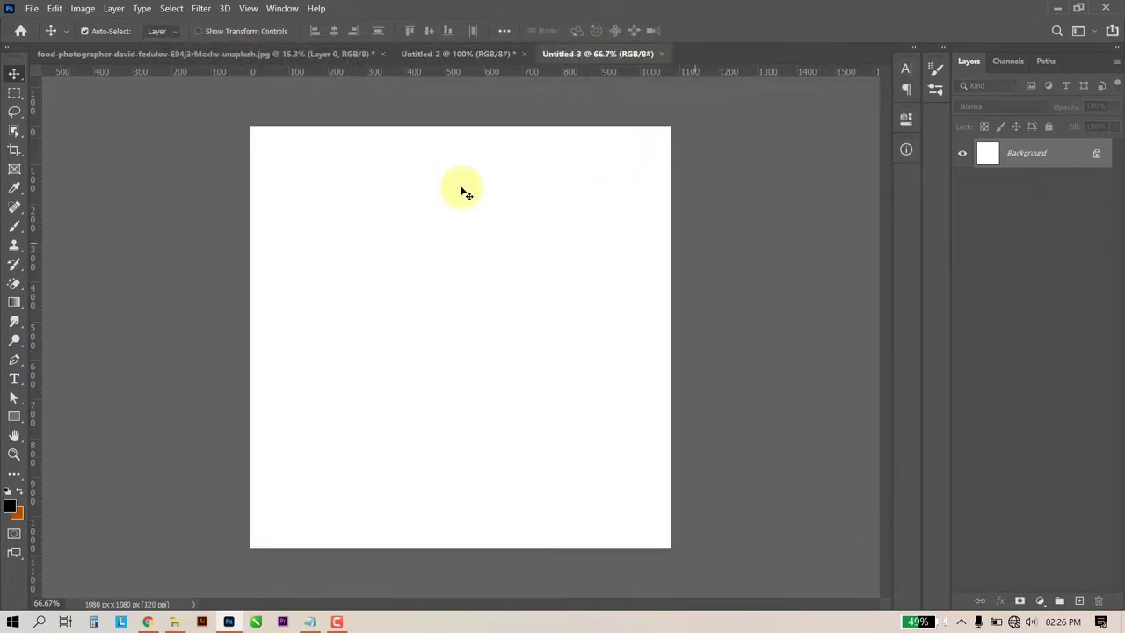
Drag the cut-out burger layer from the food photo into the square document.
left_click(269, 54)
left_click(449, 56)
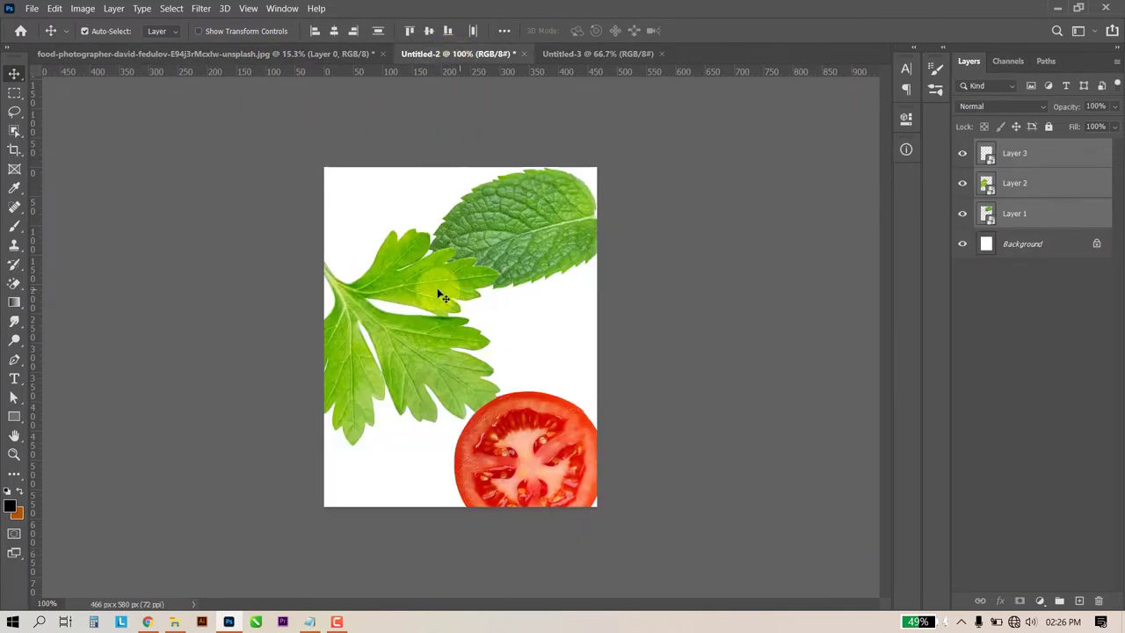
left_click_drag(439, 293, 519, 268)
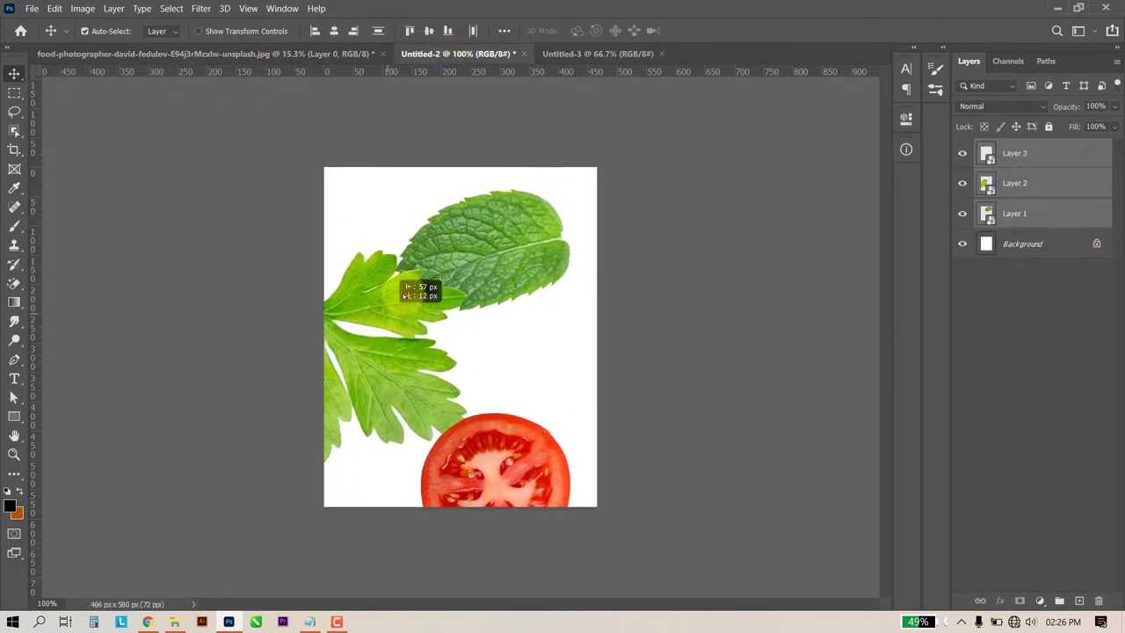
left_click(570, 55)
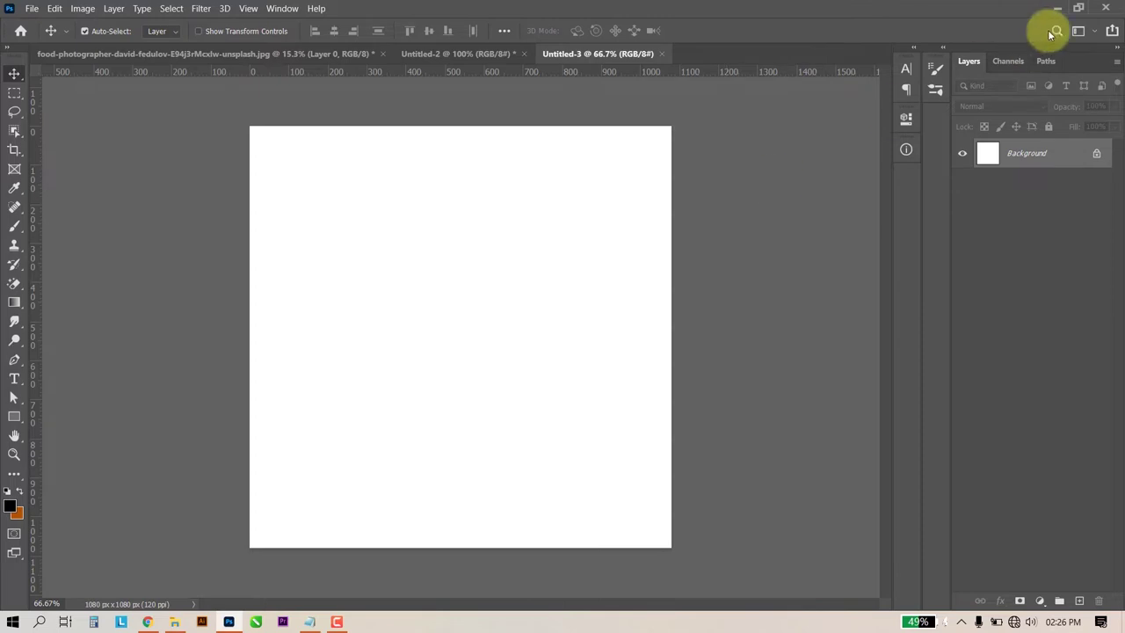
left_click(310, 54)
left_click_drag(472, 301, 442, 300)
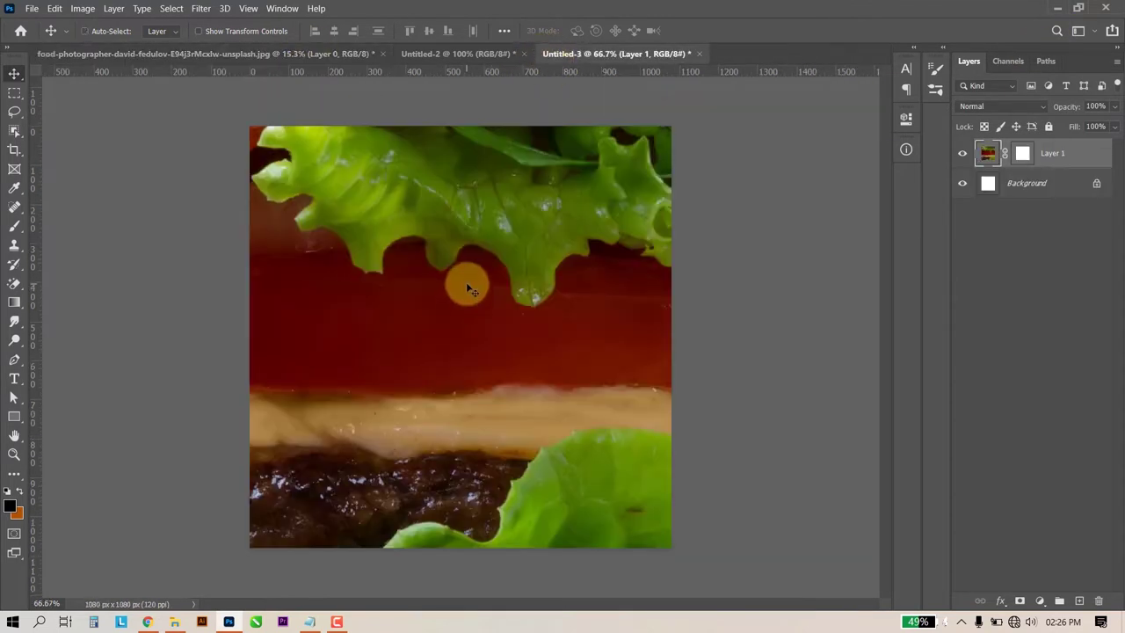
Scale the burger down to fit and centre it on the white canvas.
key("ctrl+t")
key("ctrl+0")
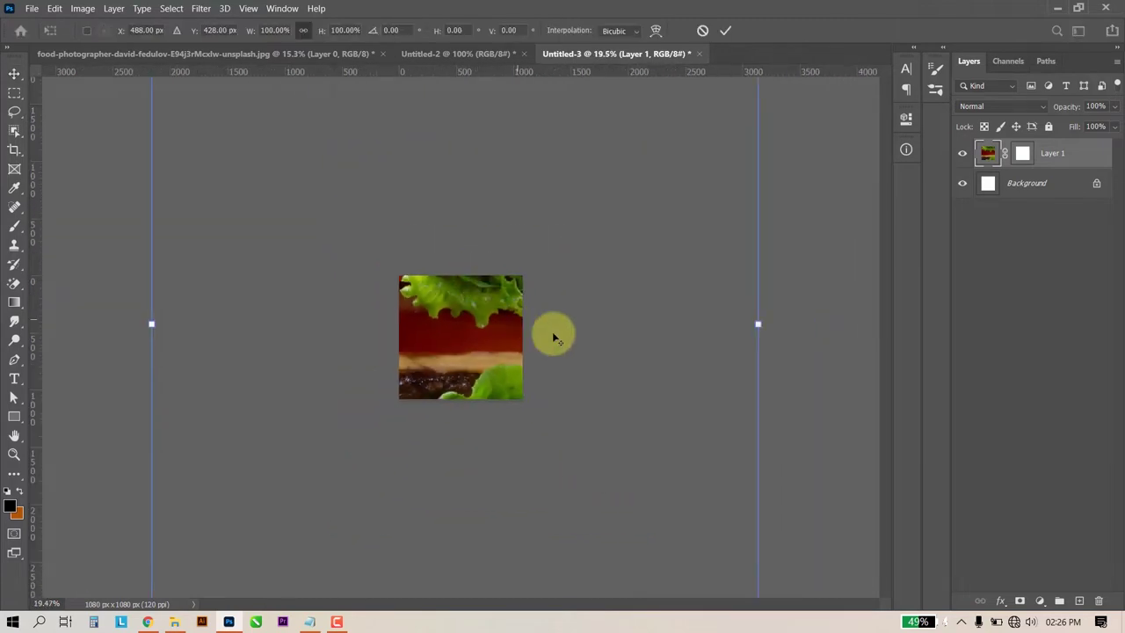
left_click_drag(758, 323, 527, 324)
key("ctrl+0")
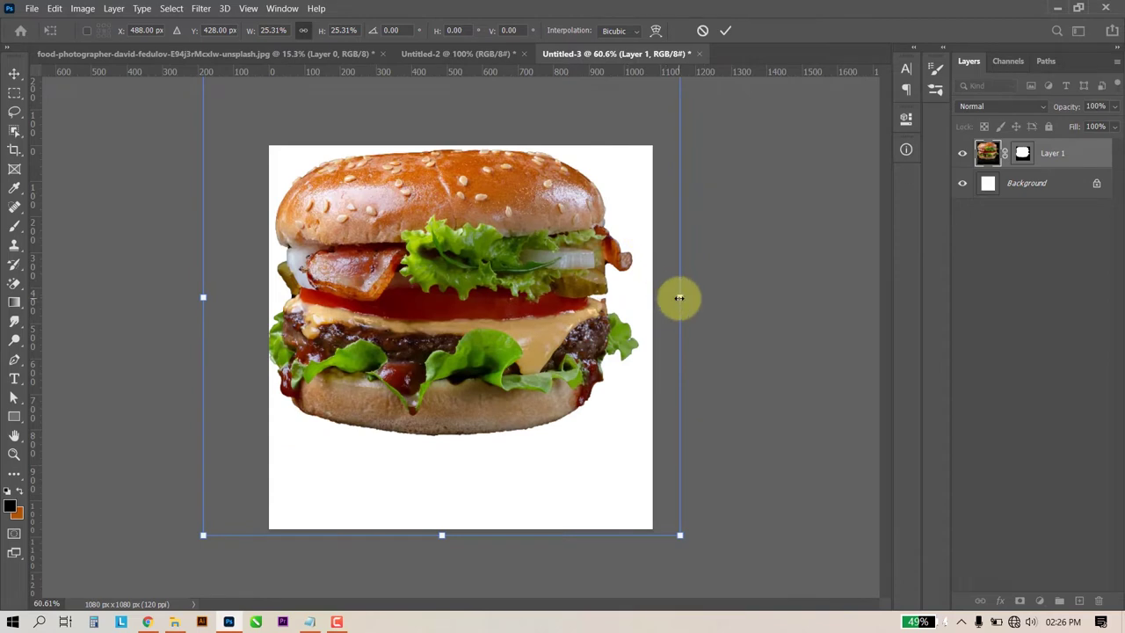
left_click_drag(679, 298, 598, 297)
left_click_drag(480, 291, 497, 339)
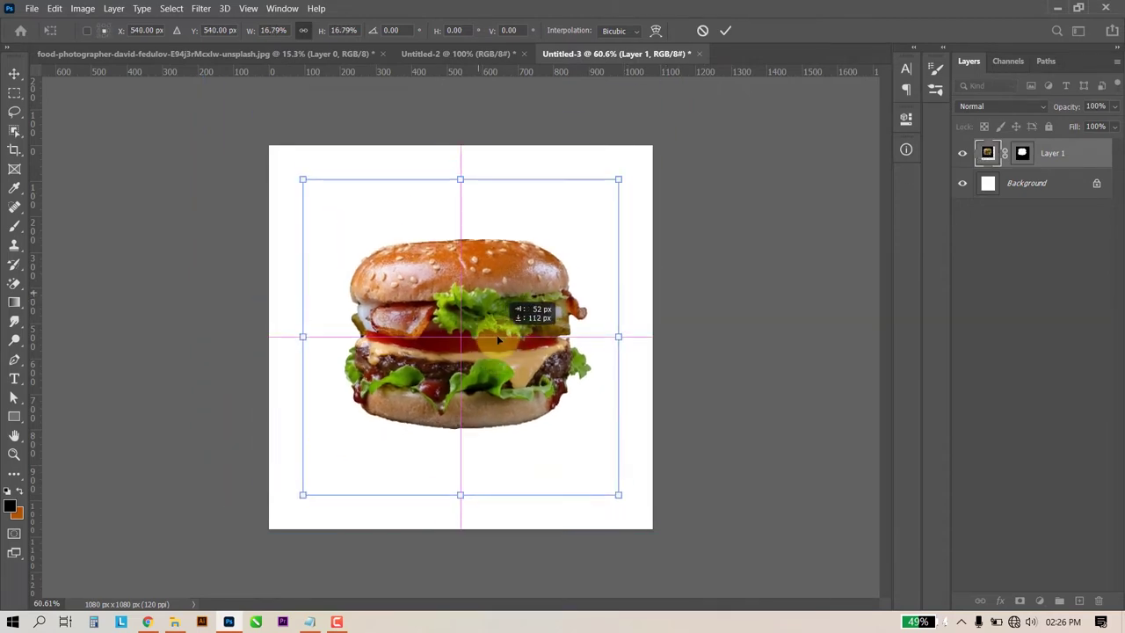
key("Return")
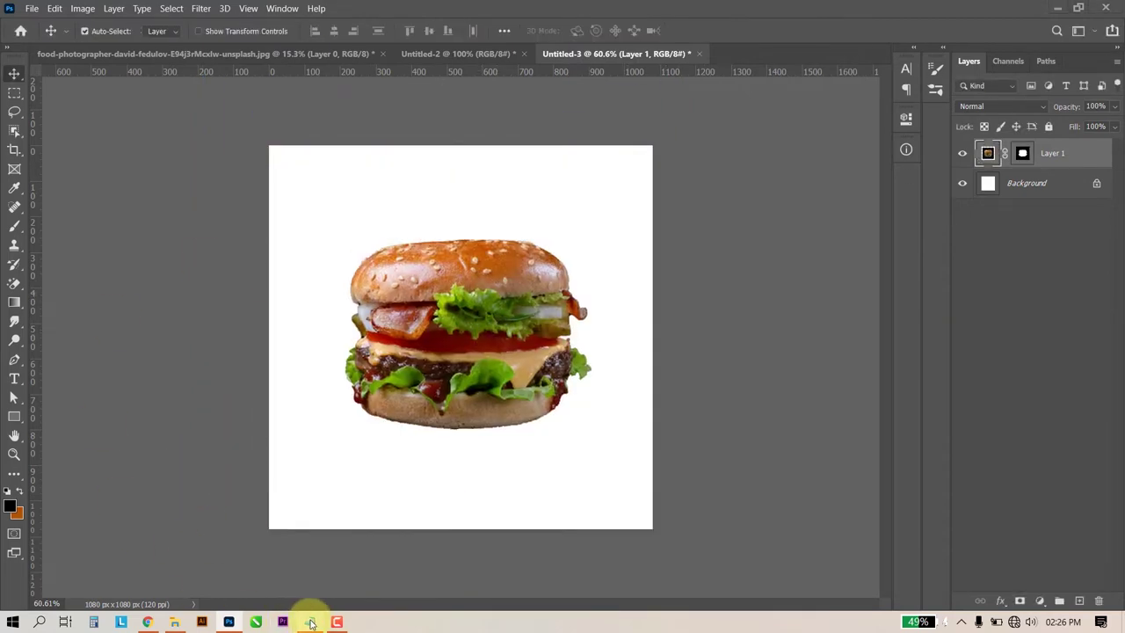
Copy the dark red code 8c0000 from the notes and set it as foreground colour.
left_click(310, 624)
left_click_drag(466, 418, 508, 419)
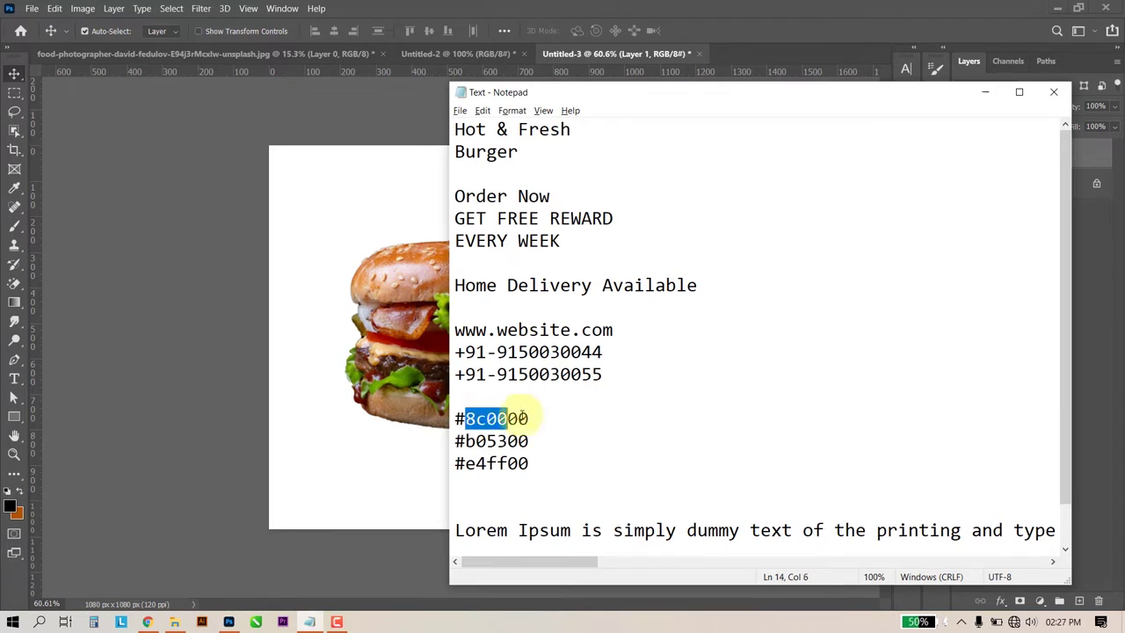
left_click(8, 508)
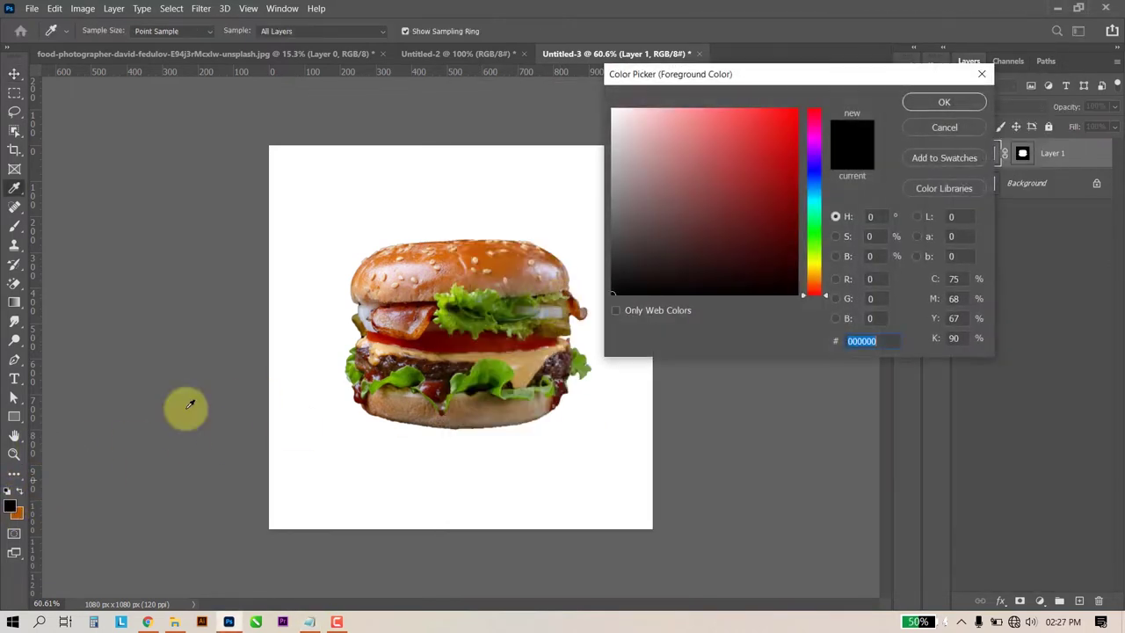
left_click(938, 128)
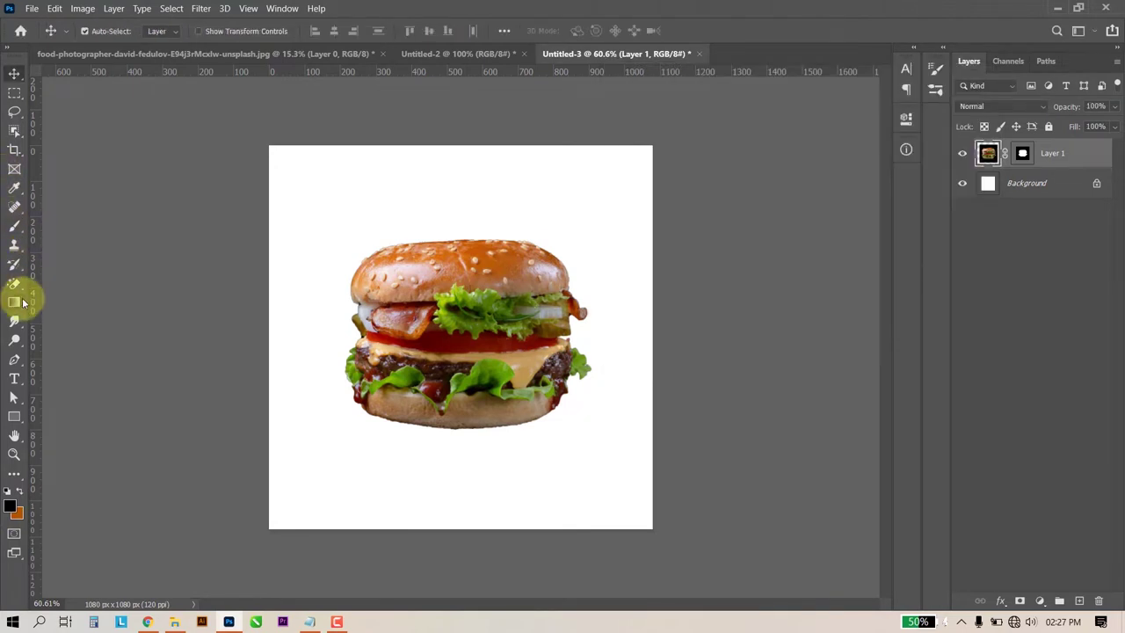
Draw a red-to-orange radial gradient on a new layer above Background, then hide the burger.
left_click(14, 301)
left_click(1051, 183)
left_click(1078, 600)
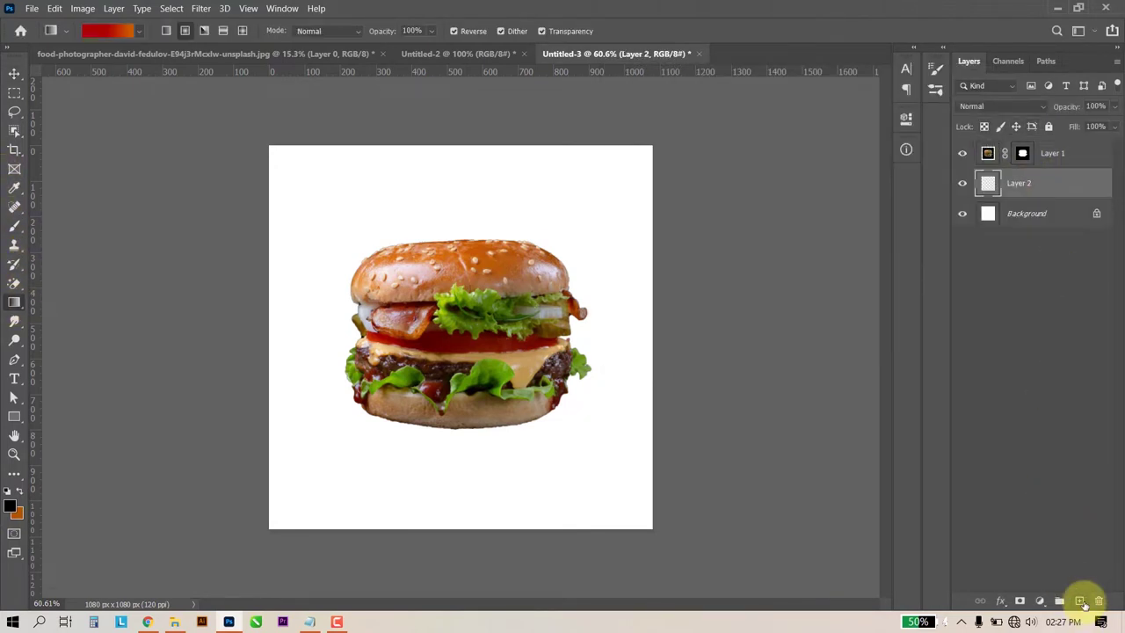
mouse_move(466, 335)
left_mouse_down()
mouse_move(638, 348)
mouse_move(816, 339)
left_mouse_up()
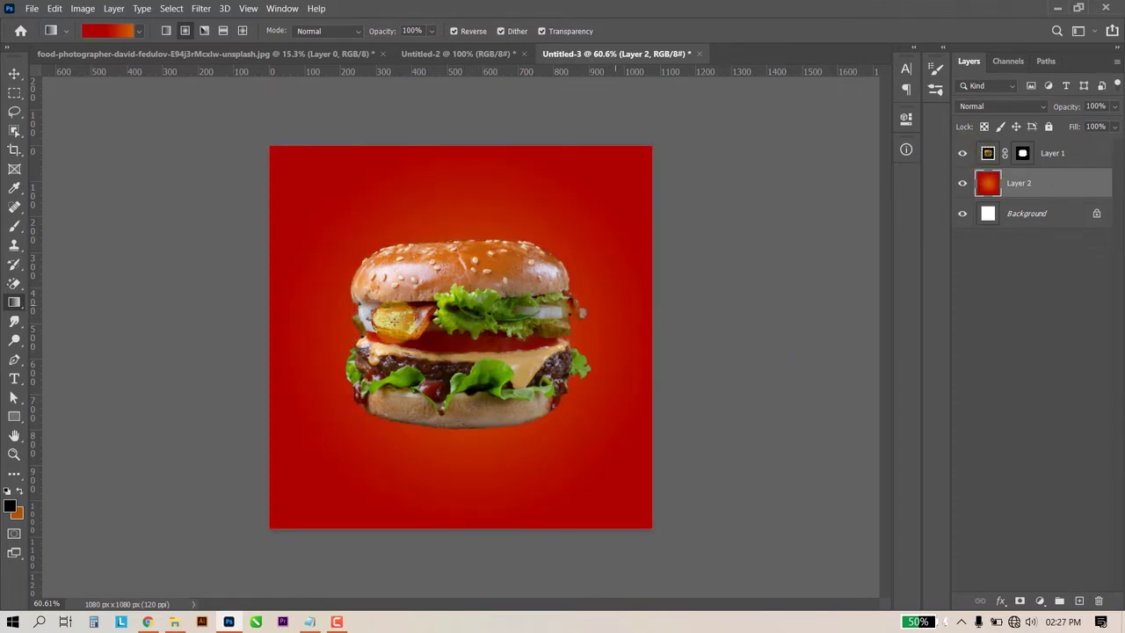
left_click(961, 154)
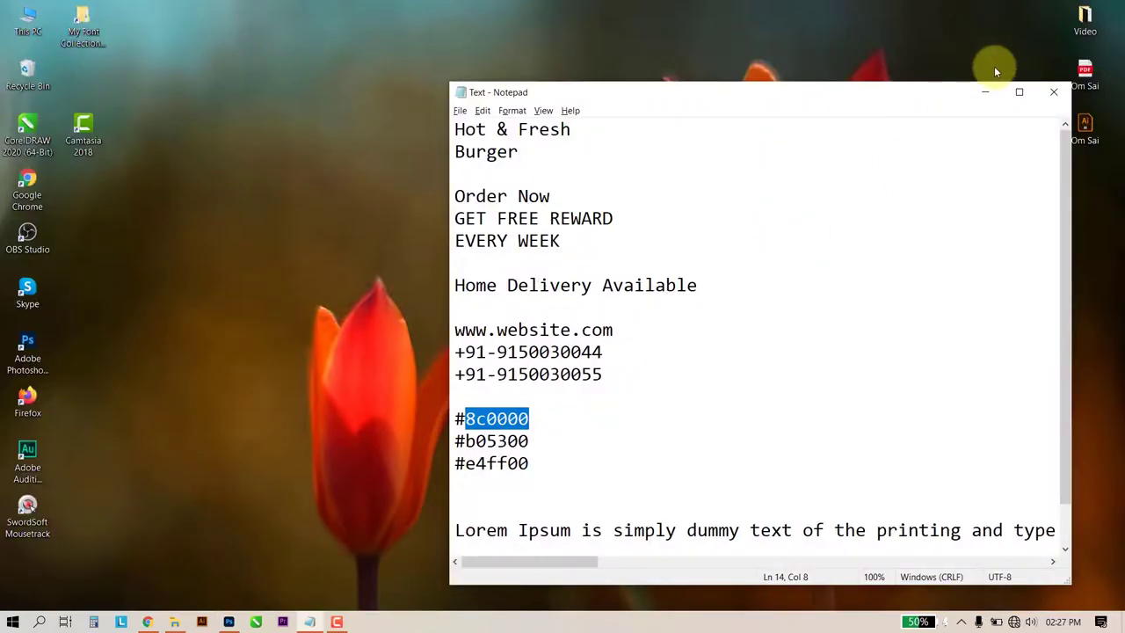
Place the dust texture image on the canvas, enlarged to cover it.
double_click(1083, 20)
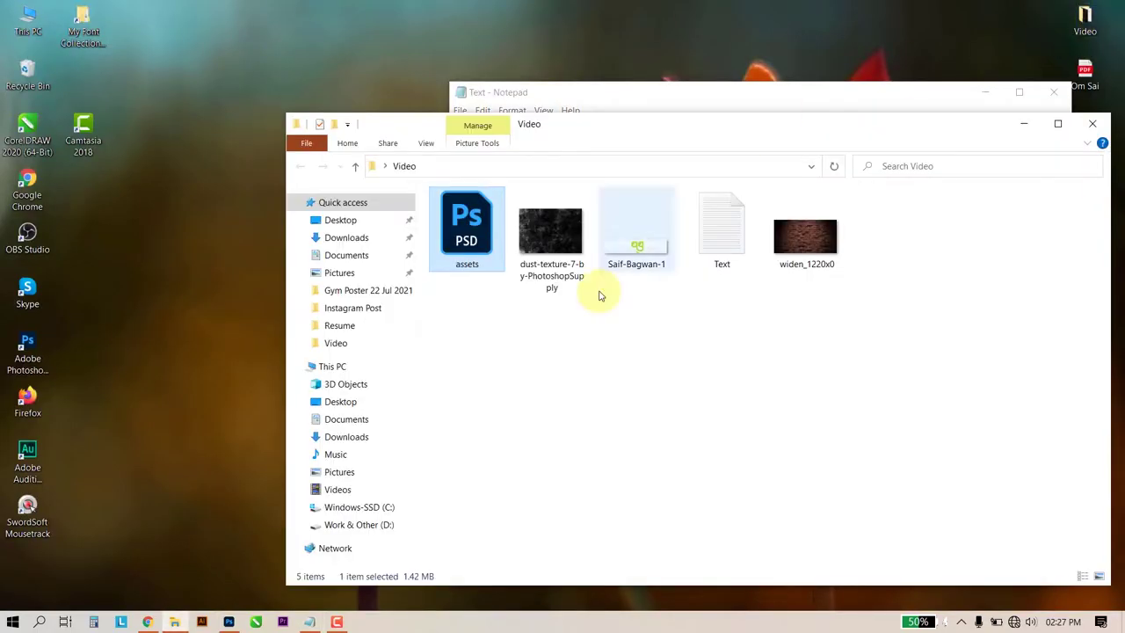
left_click_drag(555, 233, 218, 595)
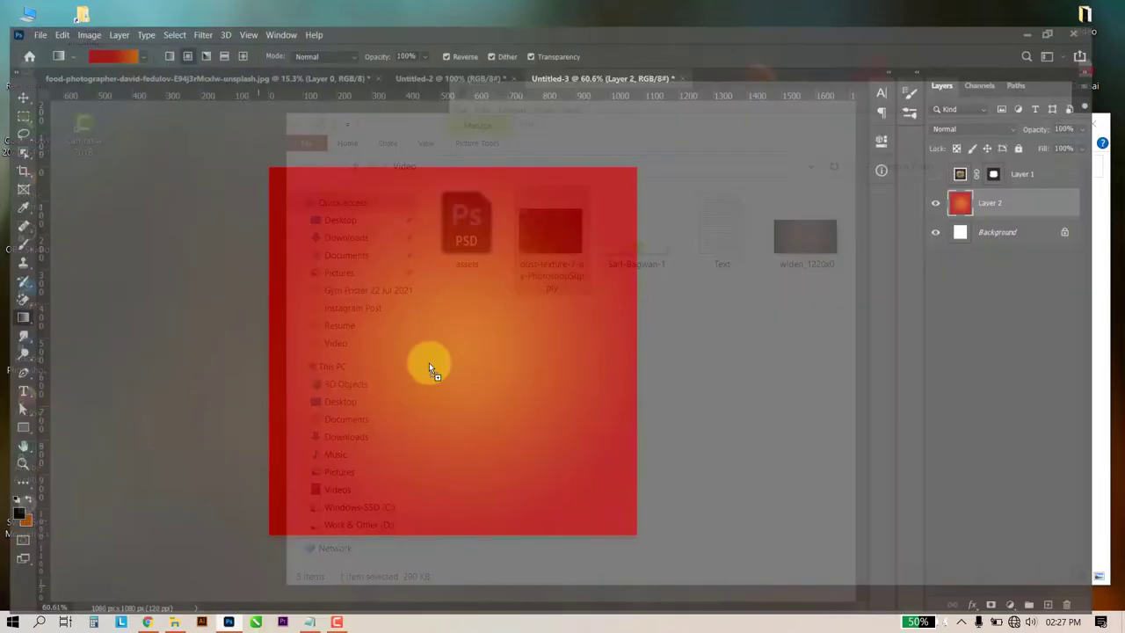
left_click_drag(217, 595, 454, 279)
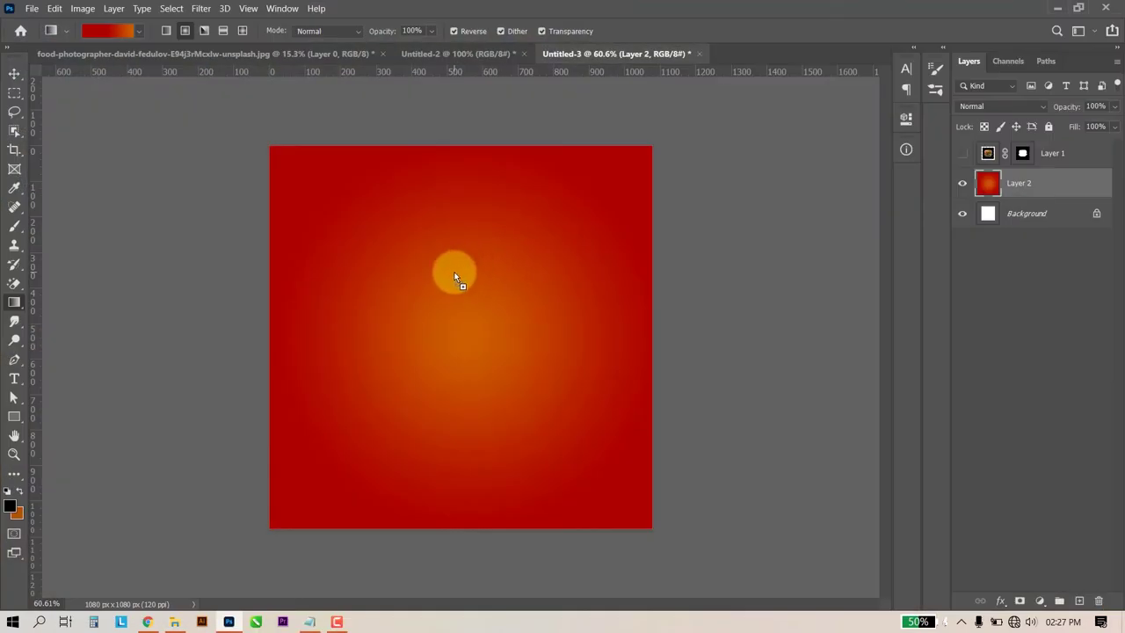
left_click_drag(651, 470, 750, 514)
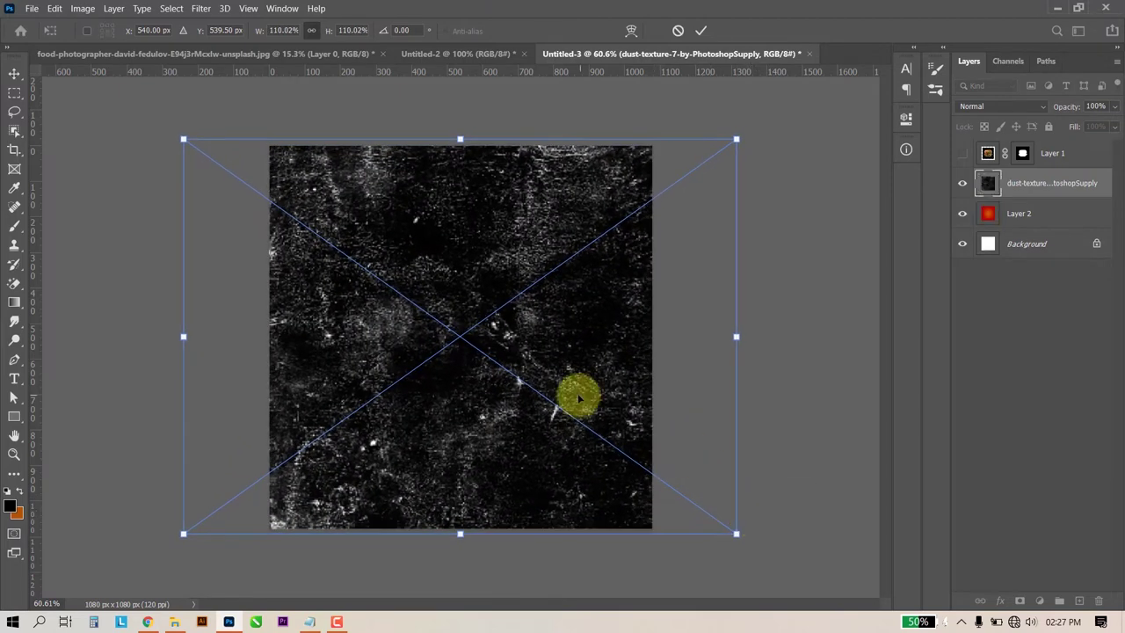
key("Return")
key("g")
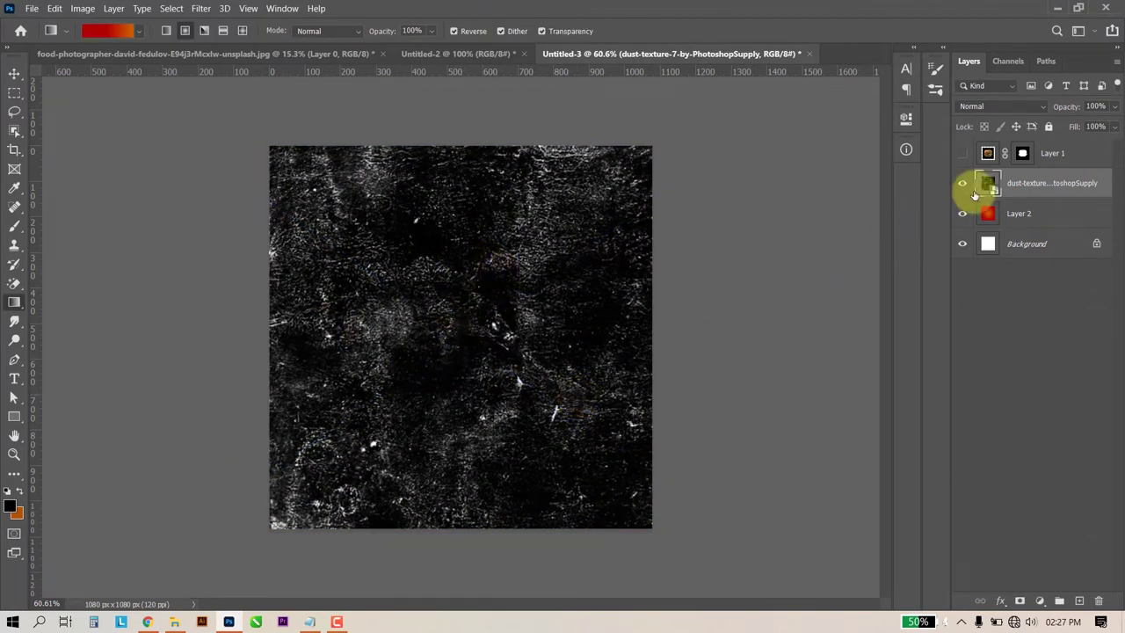
Blend the dust texture in Soft Light and bring up the Video source folder.
left_click(996, 106)
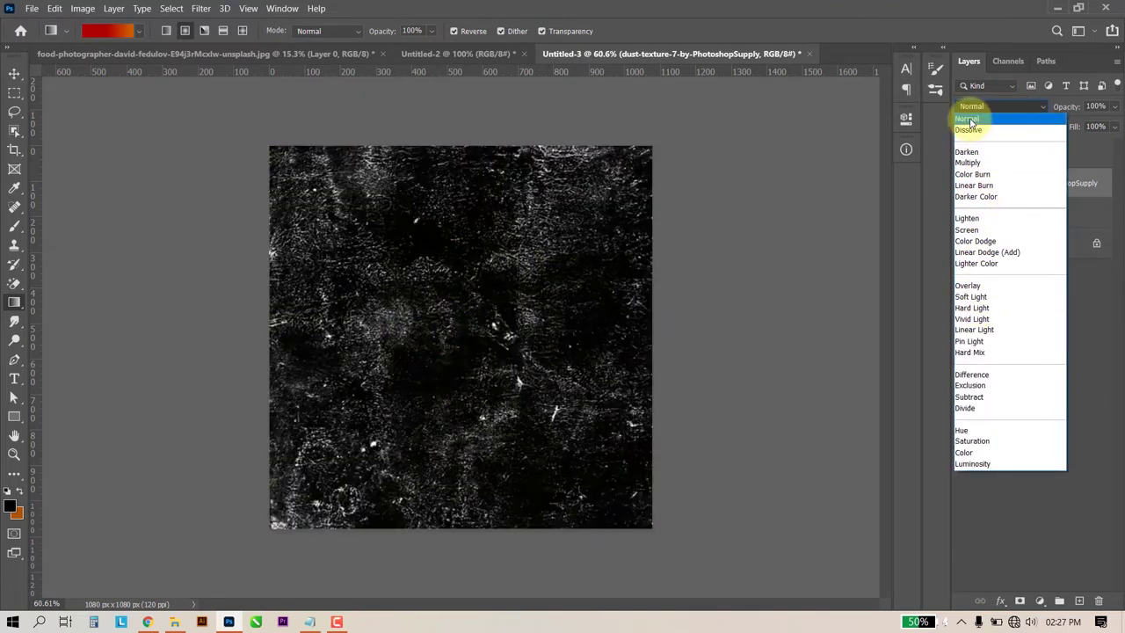
left_click(972, 299)
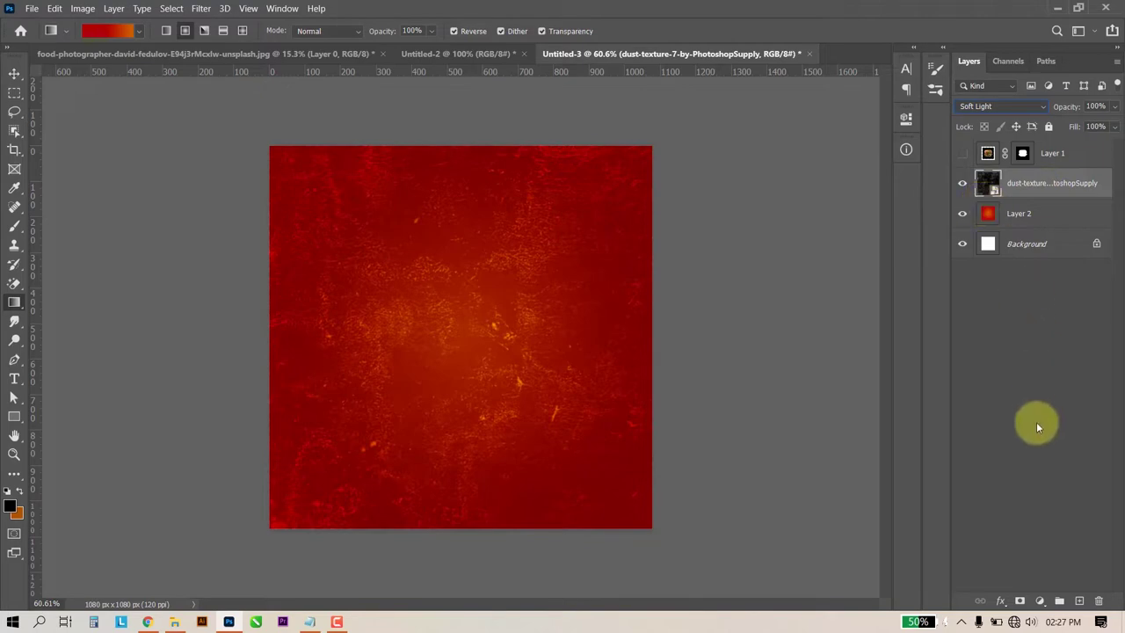
left_click(1058, 14)
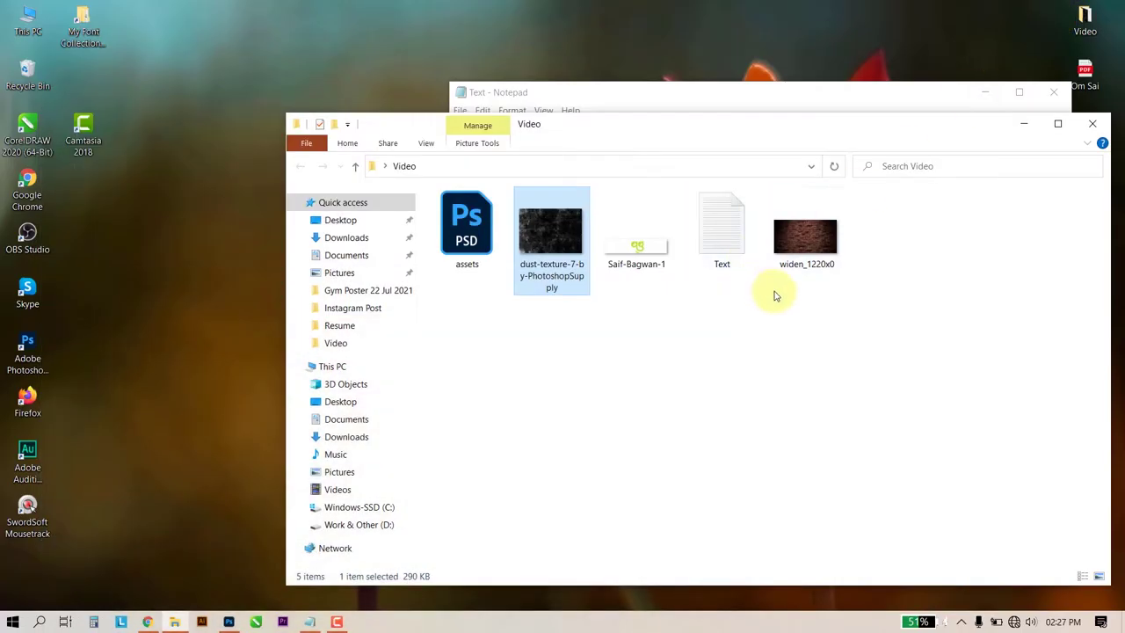
Place the widen_1220x0 brick wall image at the top, scaled to the full canvas width.
mouse_move(805, 230)
left_mouse_down()
mouse_move(303, 513)
mouse_move(384, 335)
left_mouse_up()
left_click_drag(557, 319, 536, 230)
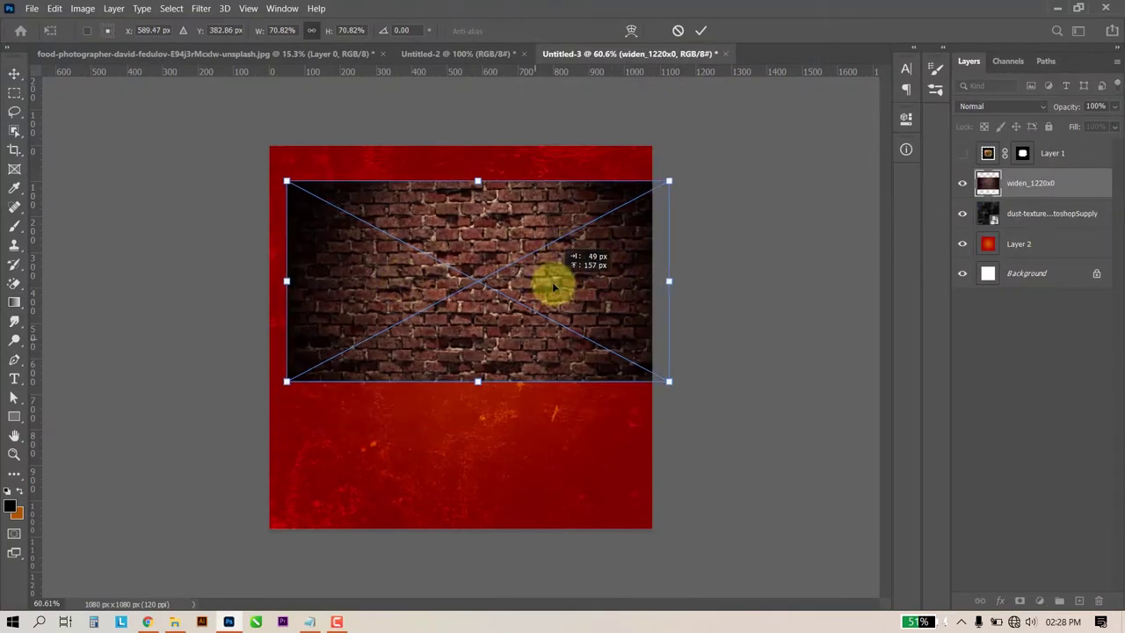
left_click_drag(651, 346, 741, 381)
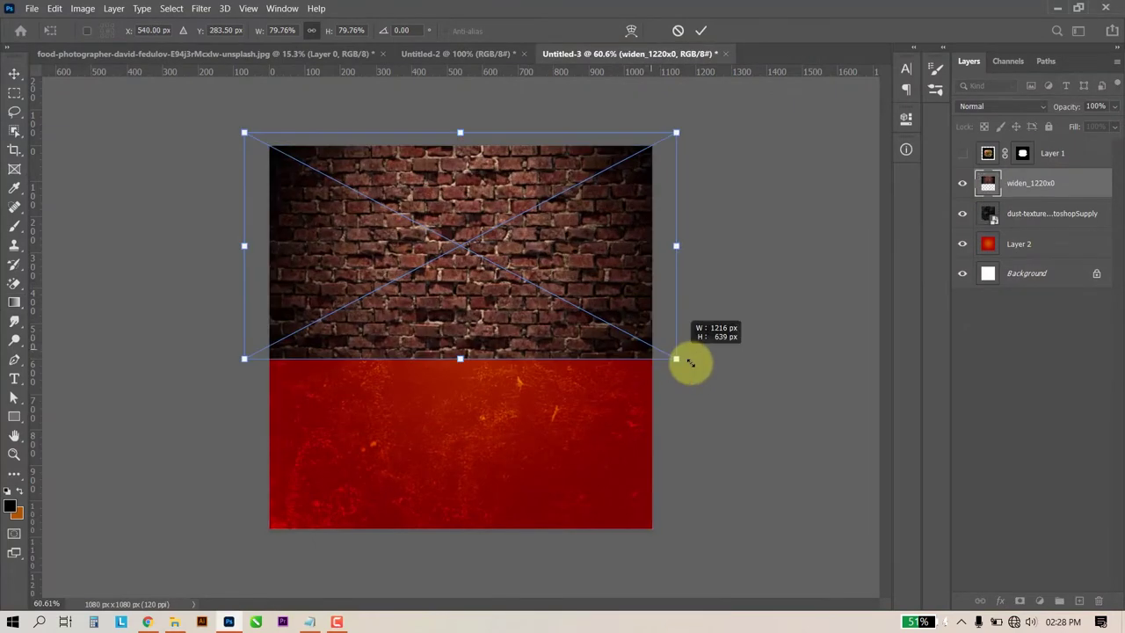
left_click_drag(646, 313, 647, 351)
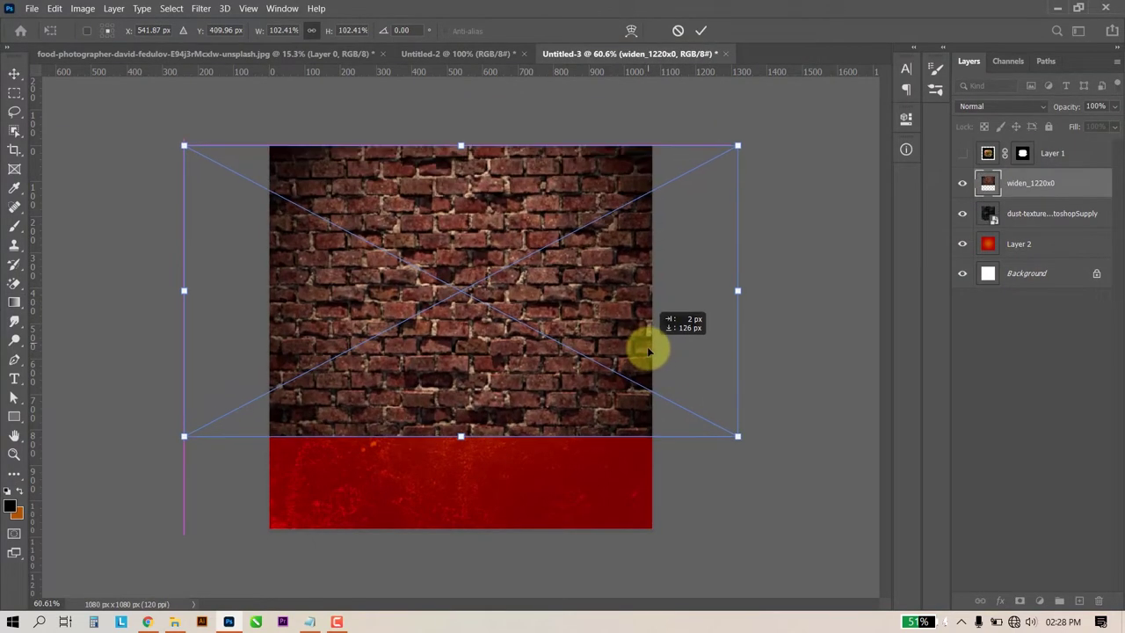
key("Return")
key("g")
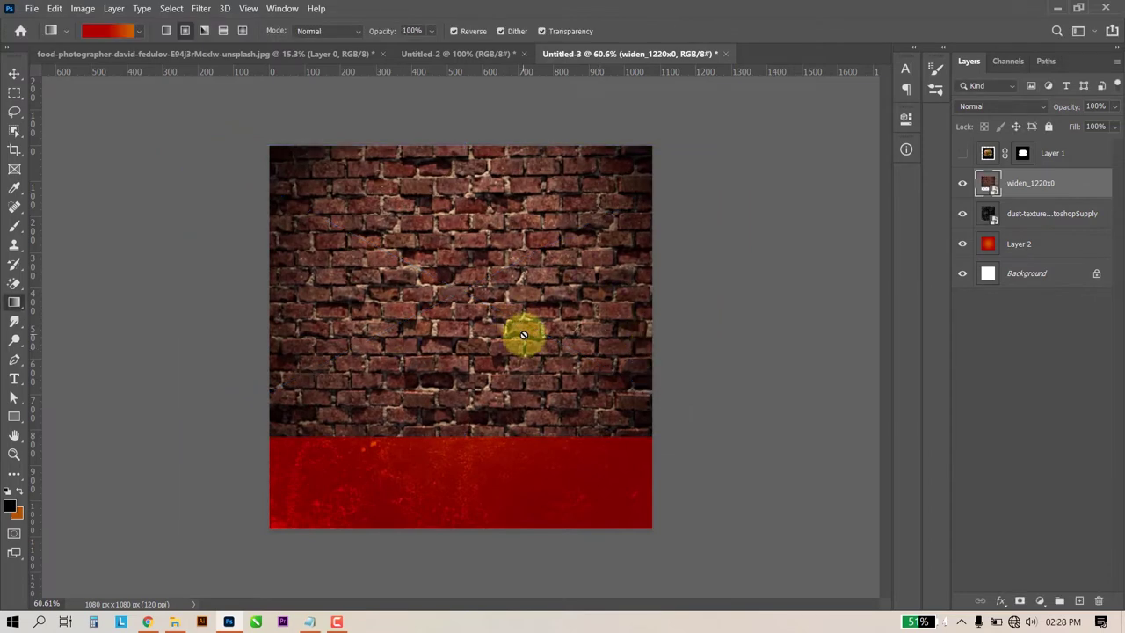
Set the brick wall layer's blend mode to Soft Light.
scroll(481, 395, "up", 2)
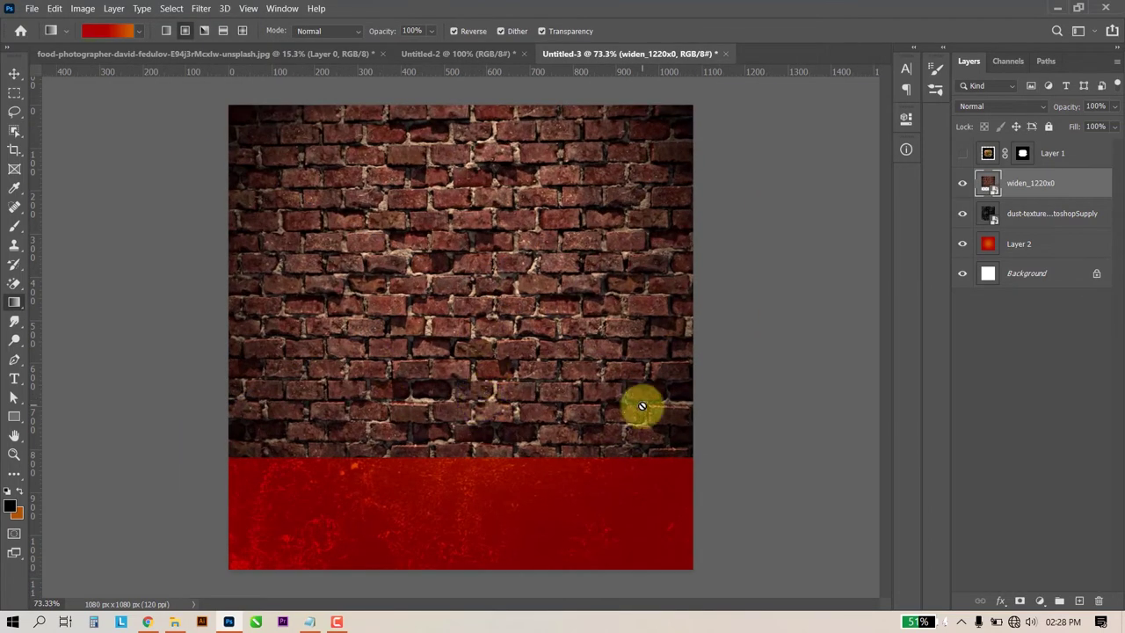
left_click(976, 105)
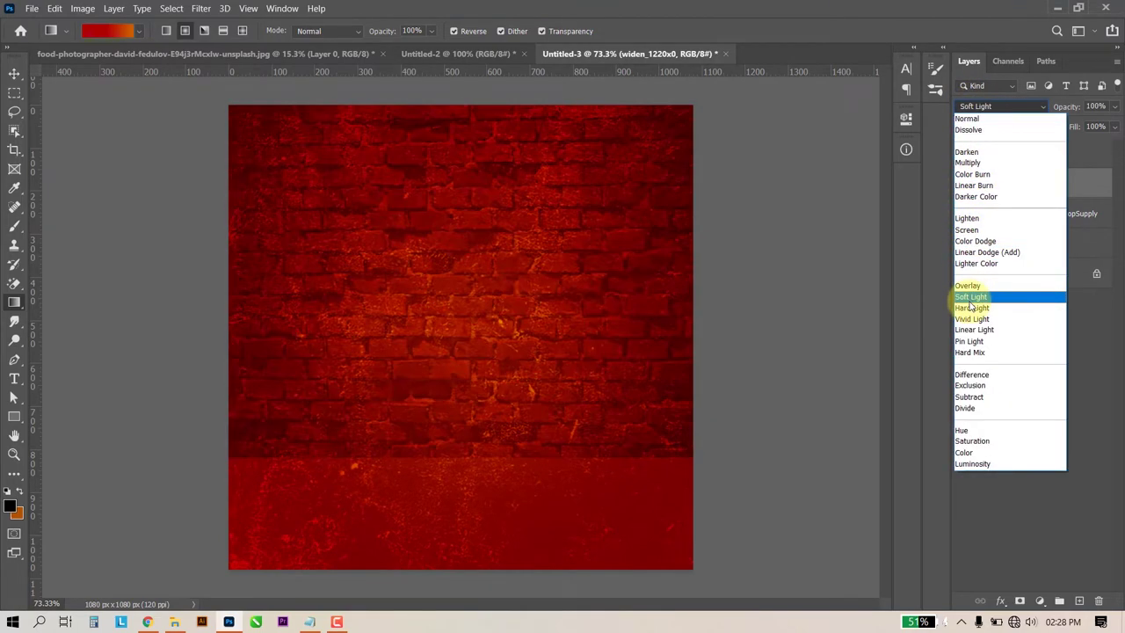
left_click(970, 299)
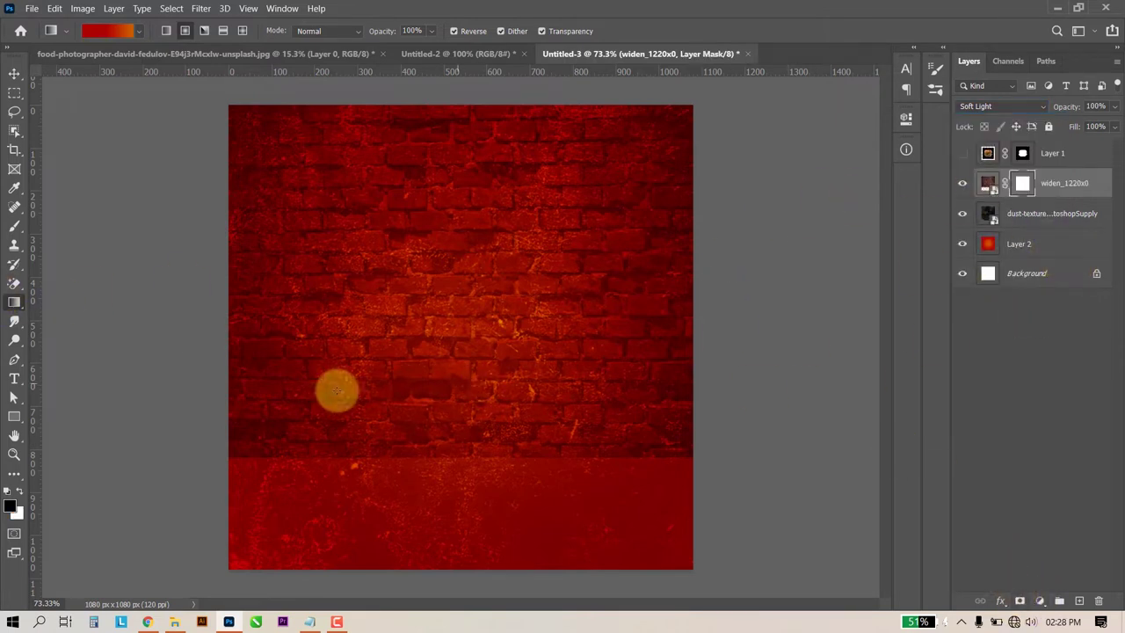
Paint black with a soft round brush on the brick mask to fade its bottom edge.
left_click(14, 226)
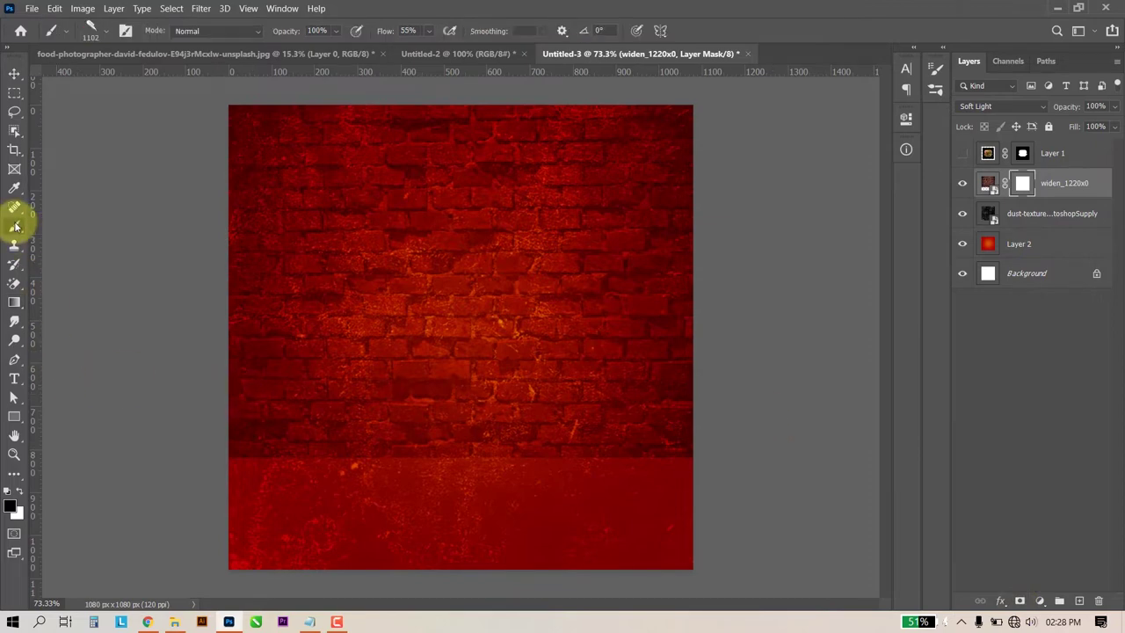
left_click_drag(346, 427, 413, 299)
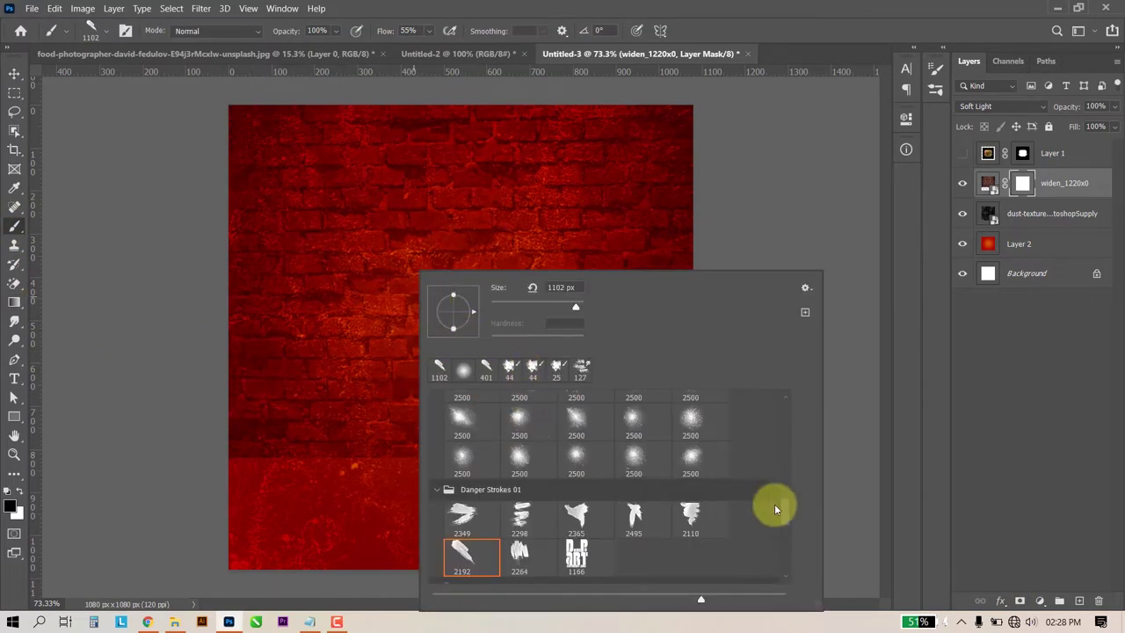
left_click_drag(787, 497, 788, 404)
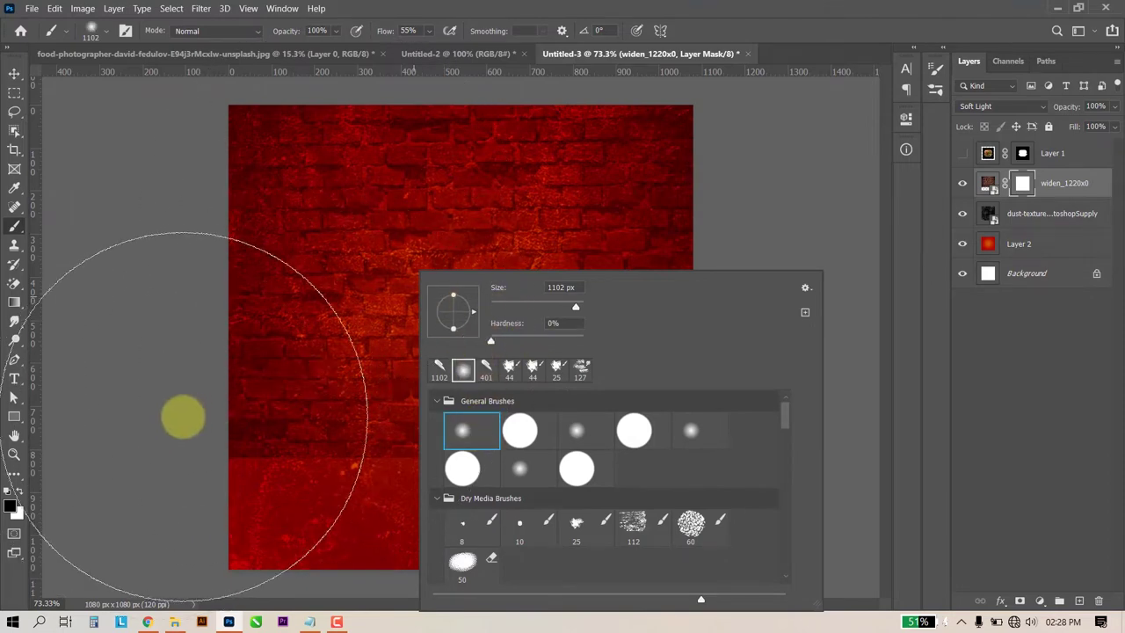
left_click(11, 508)
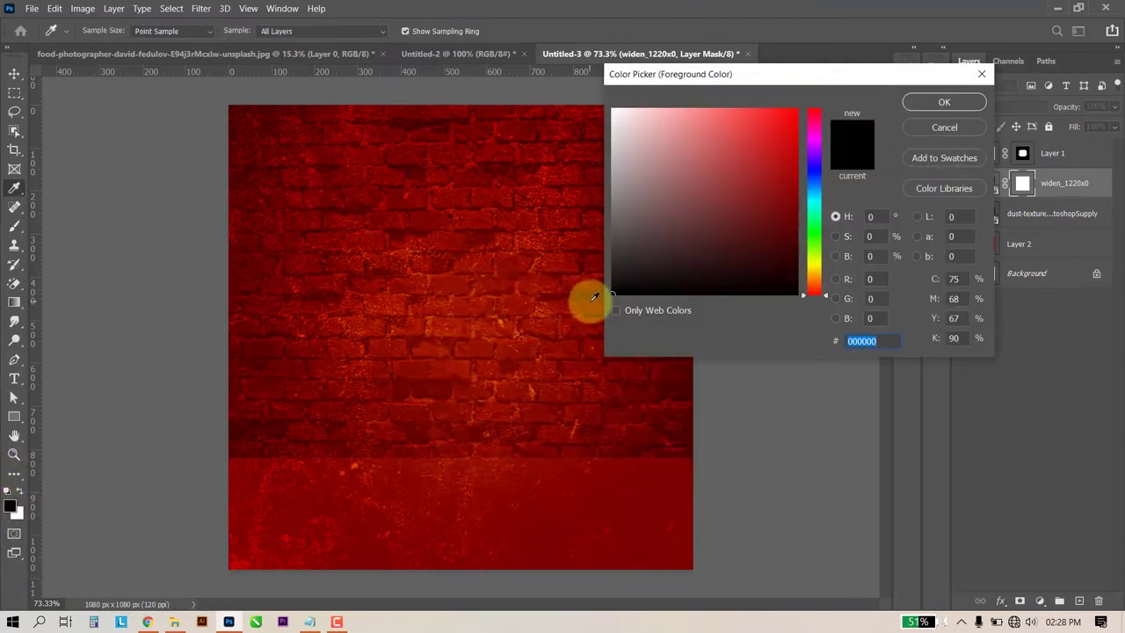
left_click(943, 102)
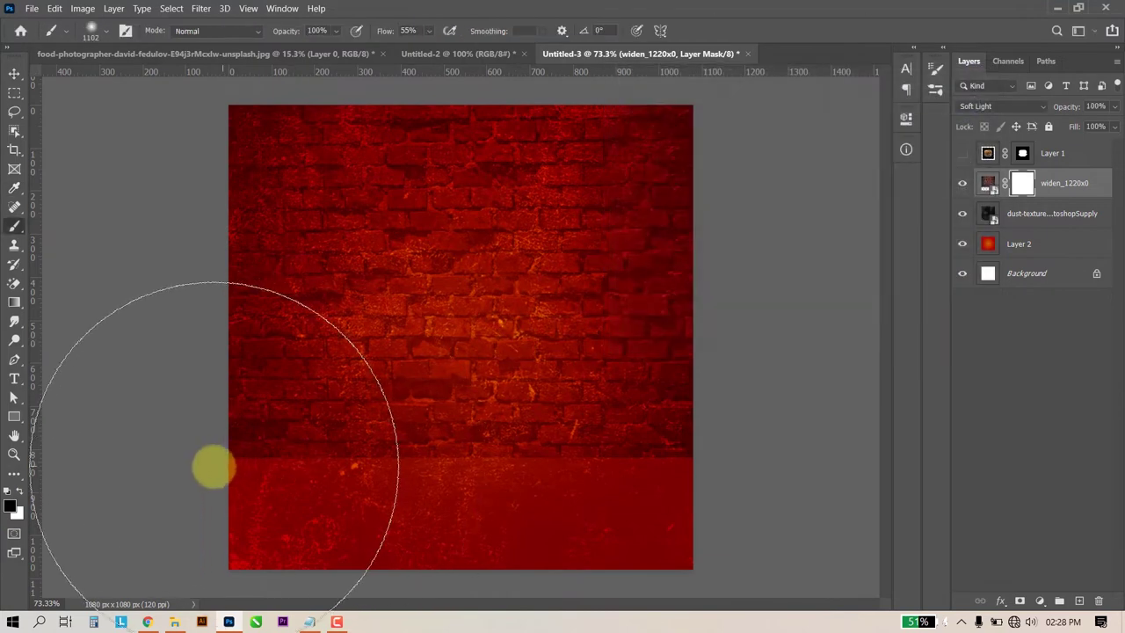
mouse_move(351, 490)
left_mouse_down()
mouse_move(693, 517)
mouse_move(304, 557)
mouse_move(771, 413)
left_mouse_up()
scroll(463, 371, "down", 2)
scroll(444, 401, "up", 2)
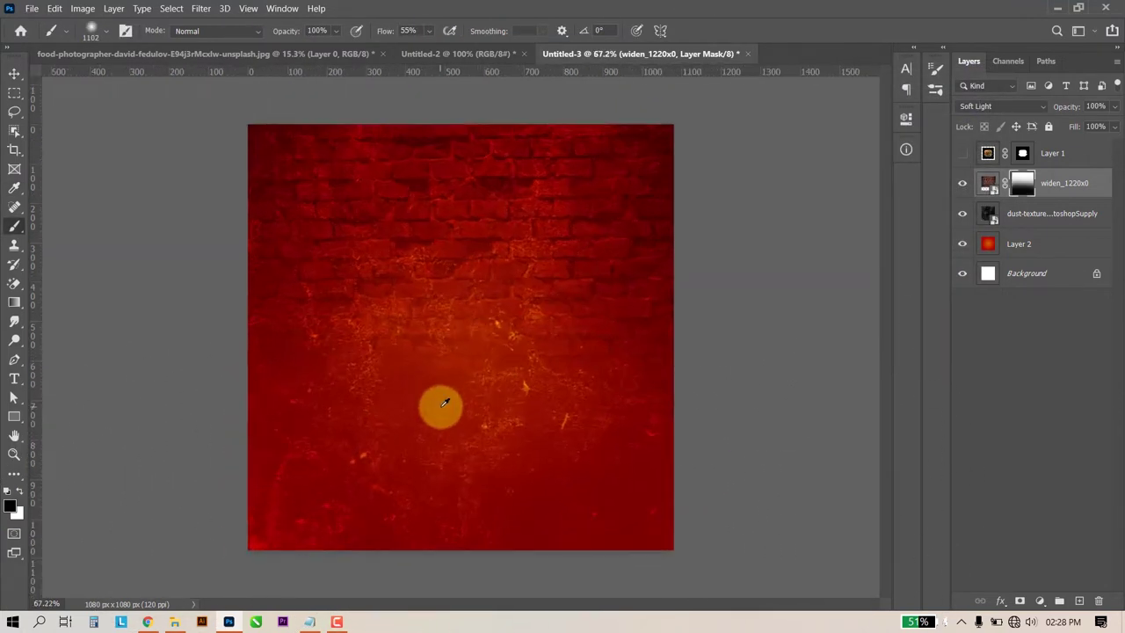
scroll(445, 401, "up", 1)
left_click(1033, 241)
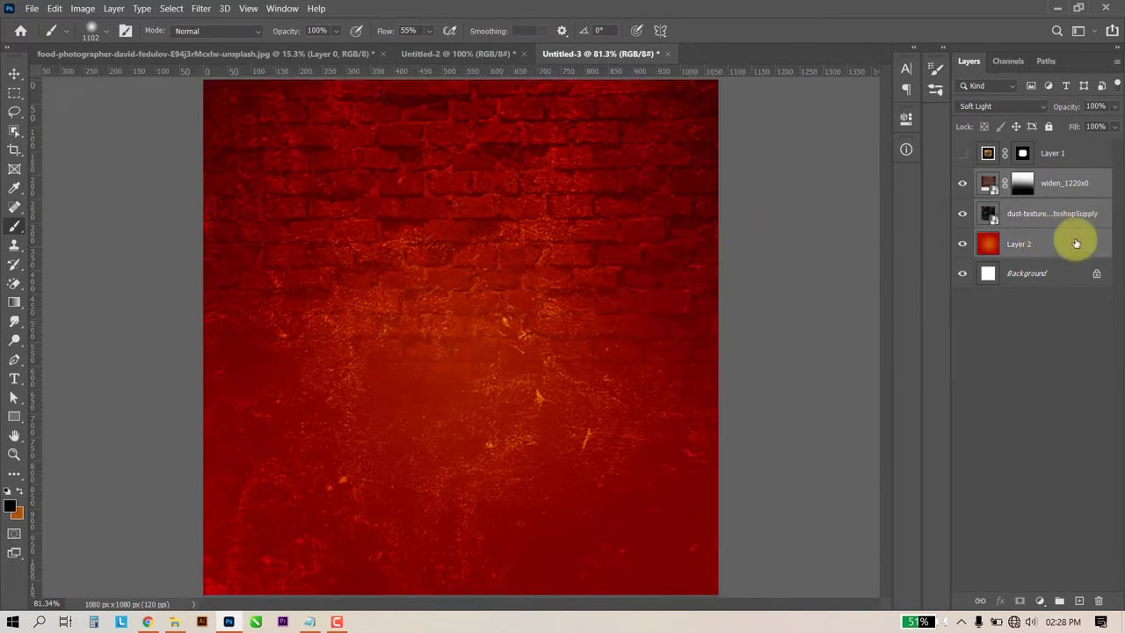
Group the brick wall, dust texture and gradient layers into a group named BG.
right_click(1069, 251)
left_click(1068, 251)
key("ctrl+g")
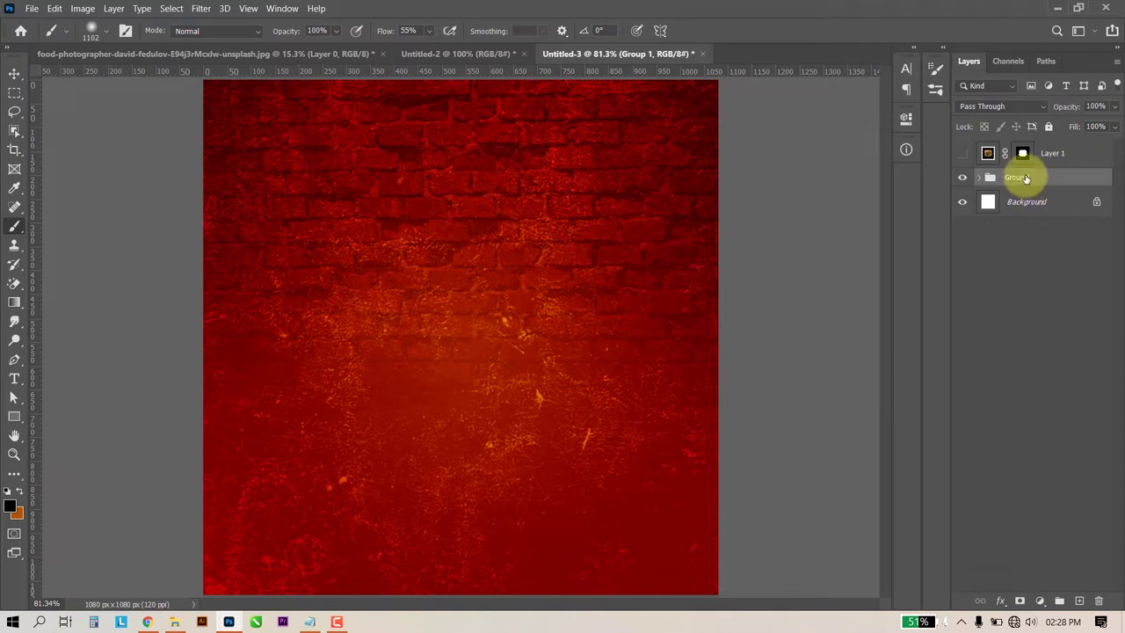
type("BG")
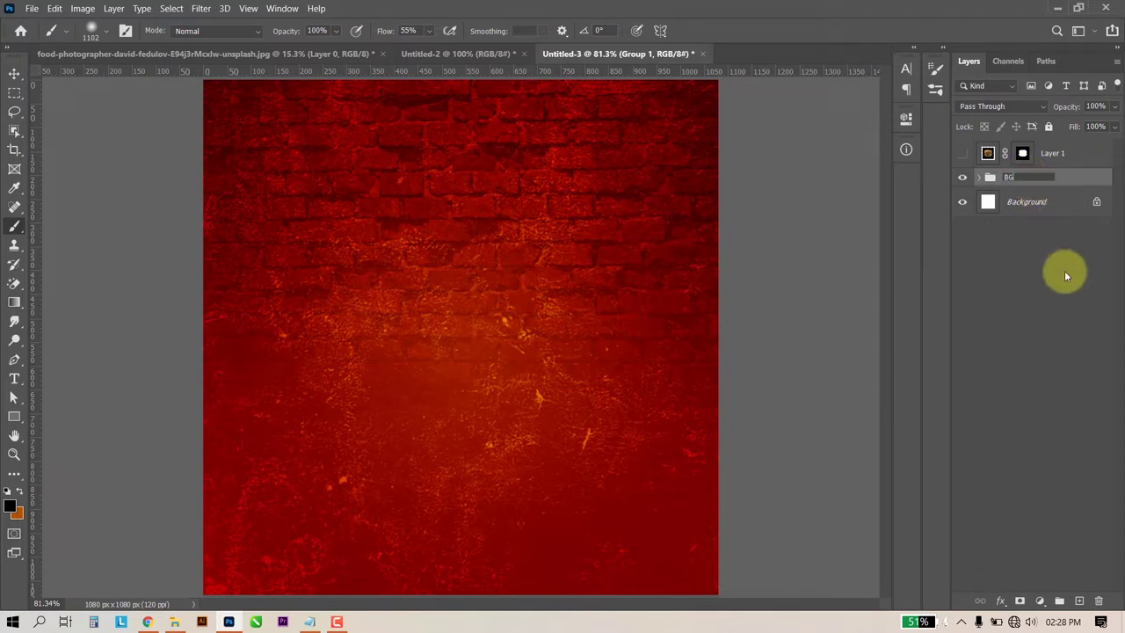
key("Return")
Lock the BG group, then expand it and select the brick wall layer.
scroll(427, 357, "down", 2)
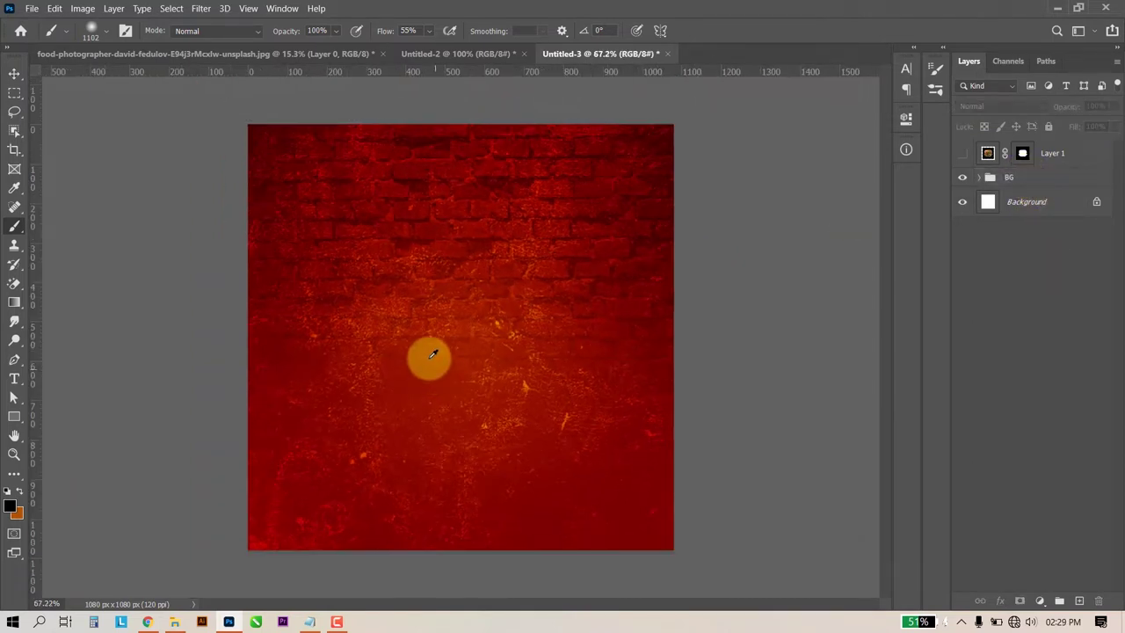
scroll(431, 353, "up", 1)
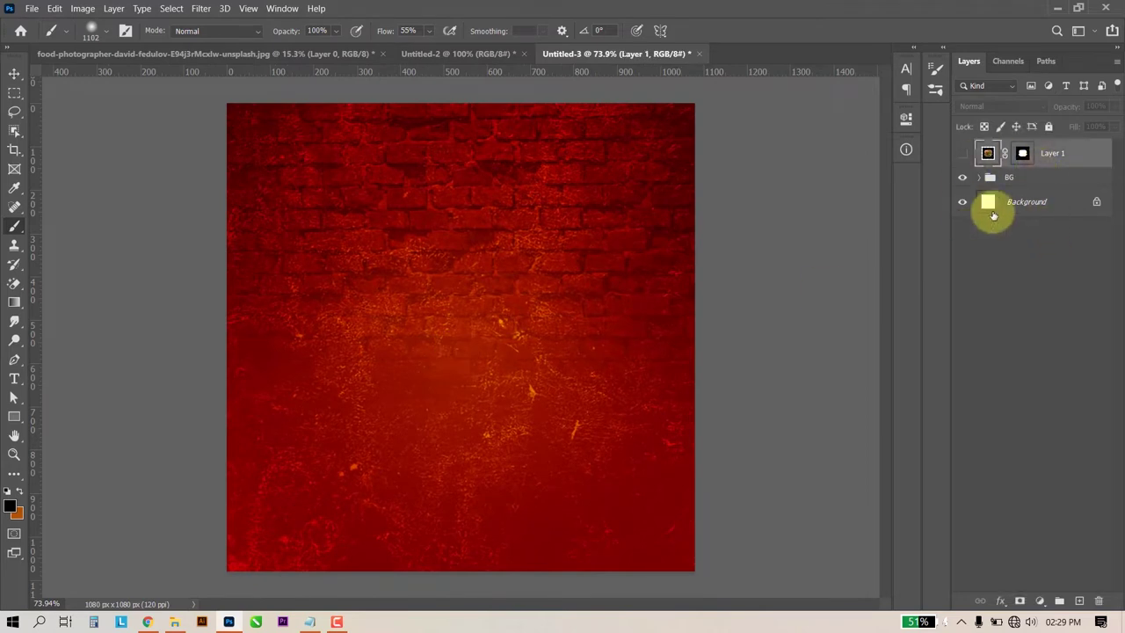
left_click(1056, 176)
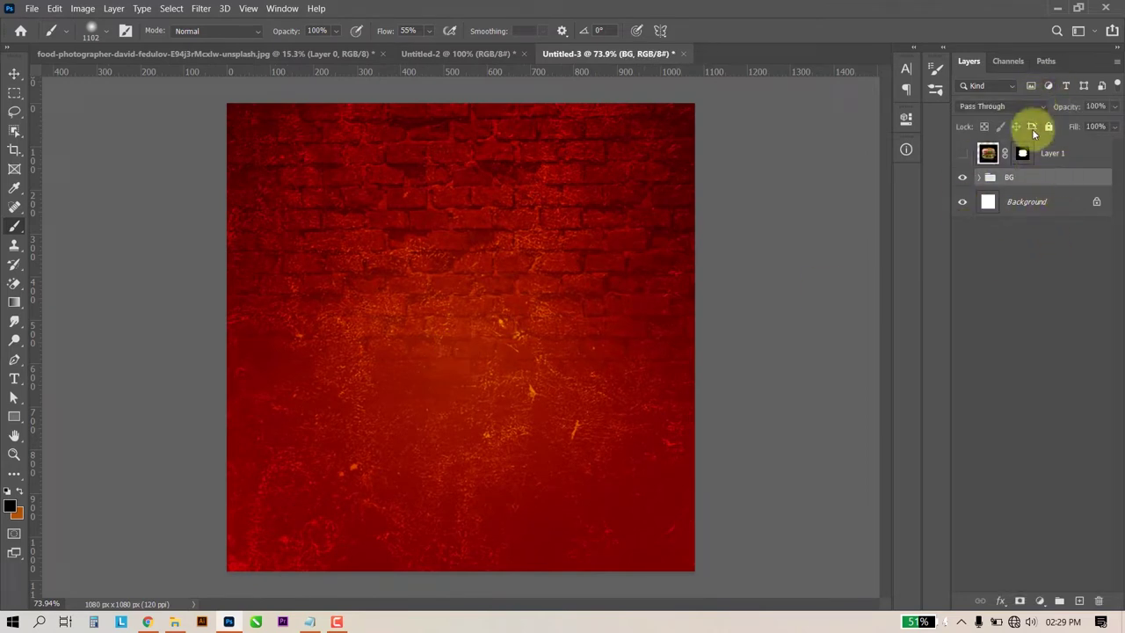
left_click(1050, 153)
left_click(1038, 177)
left_click(1049, 127)
left_click(15, 74)
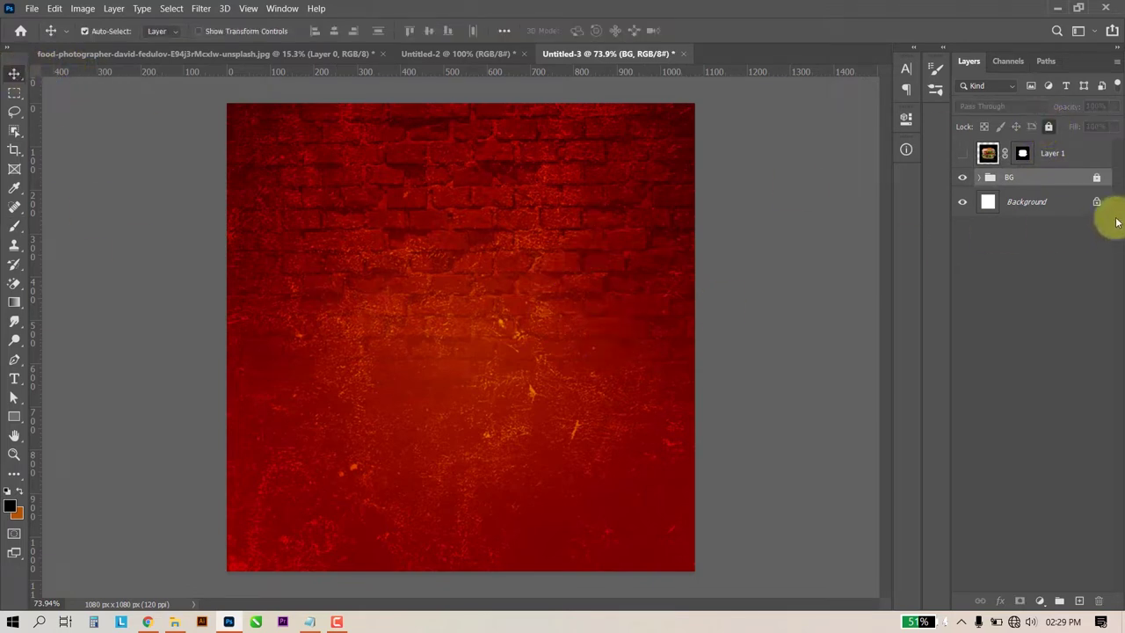
left_click(981, 177)
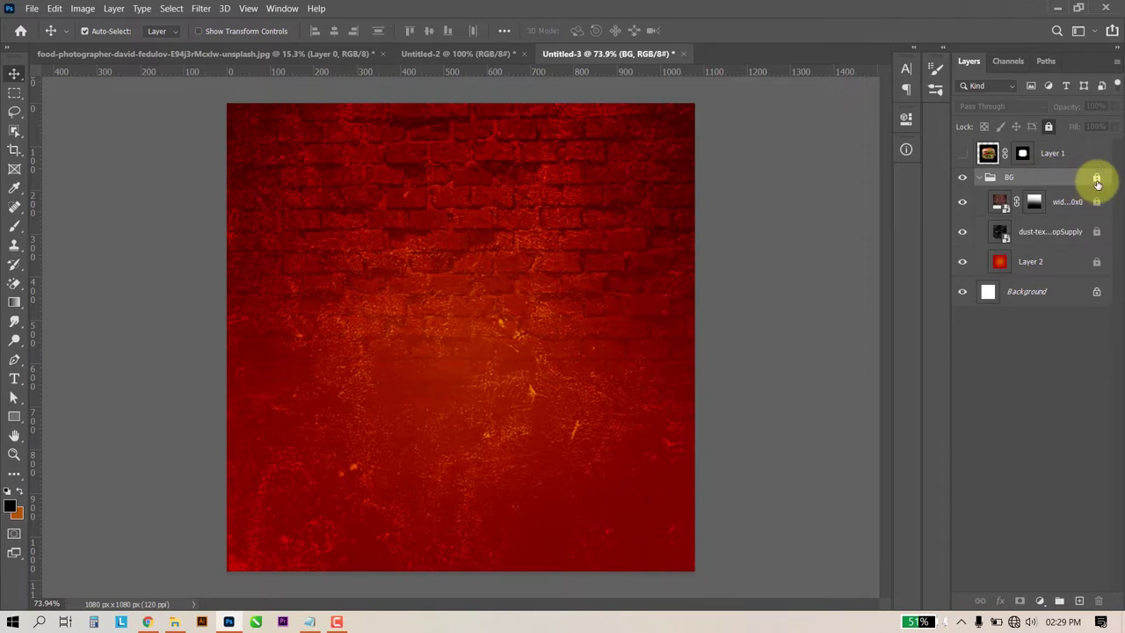
left_click(1057, 202)
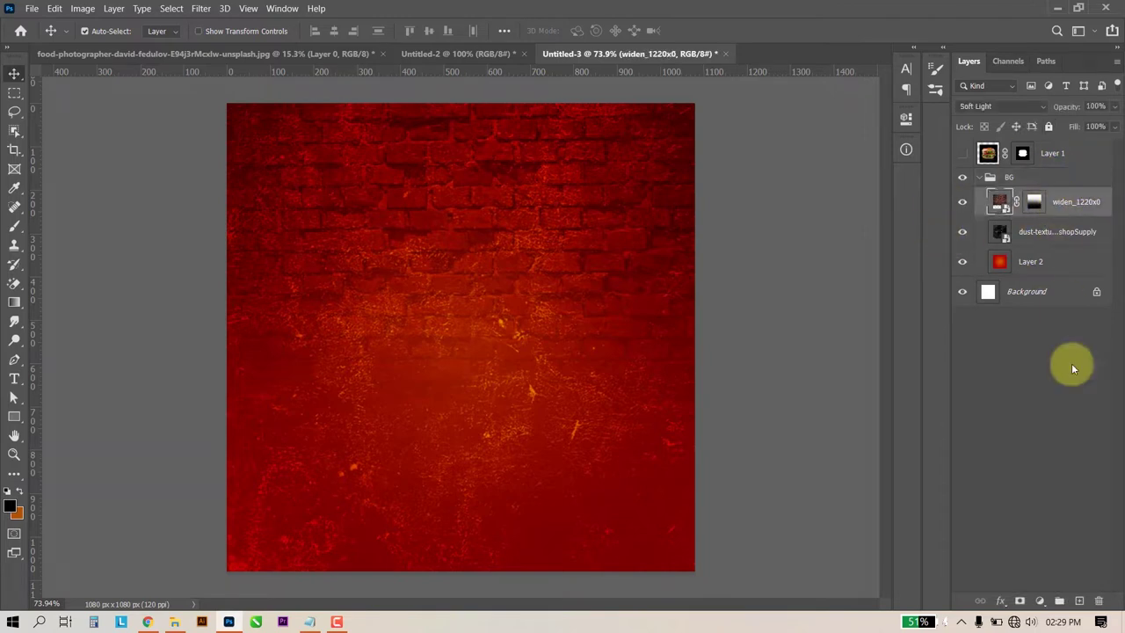
Add a Levels adjustment above the bricks at 65, 1.05 and 238, then collapse BG.
left_click(1039, 601)
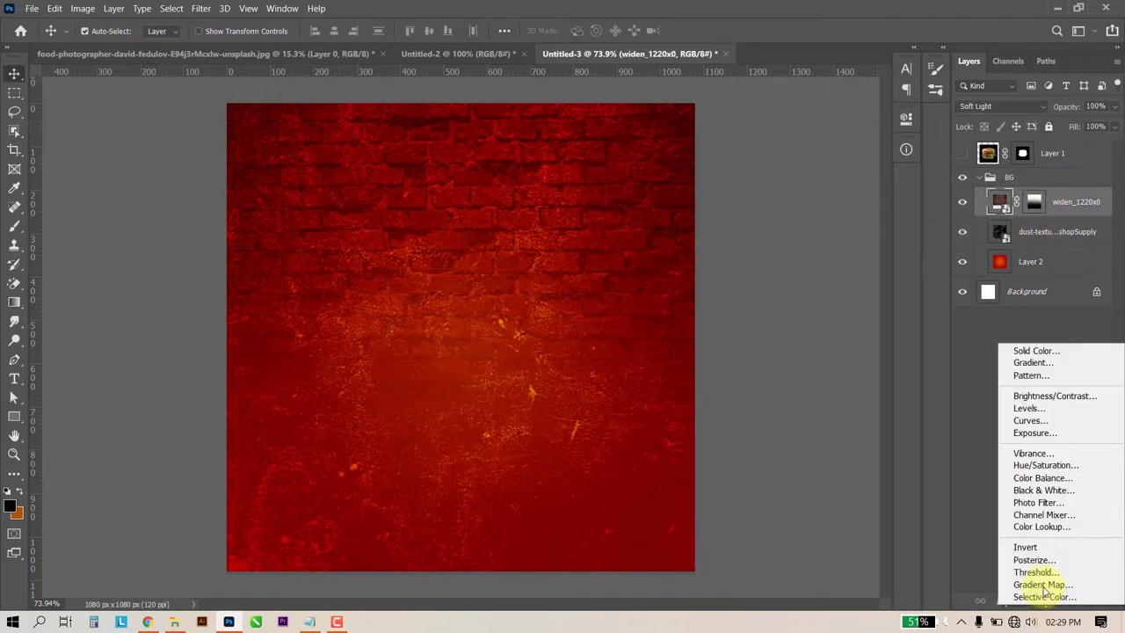
left_click(1028, 413)
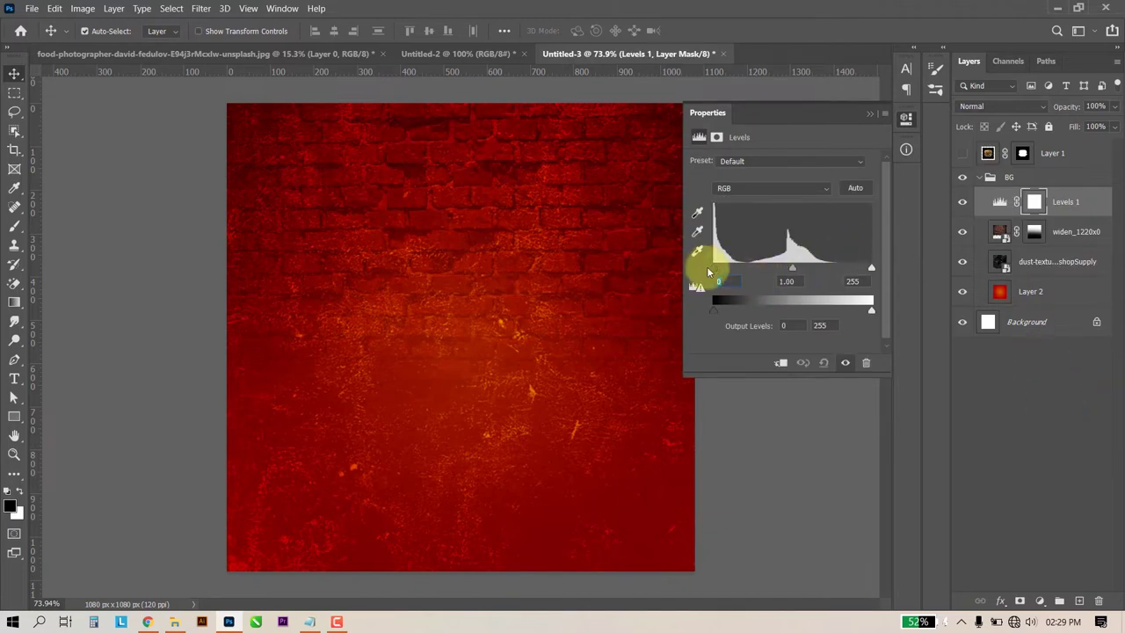
left_click_drag(714, 267, 754, 276)
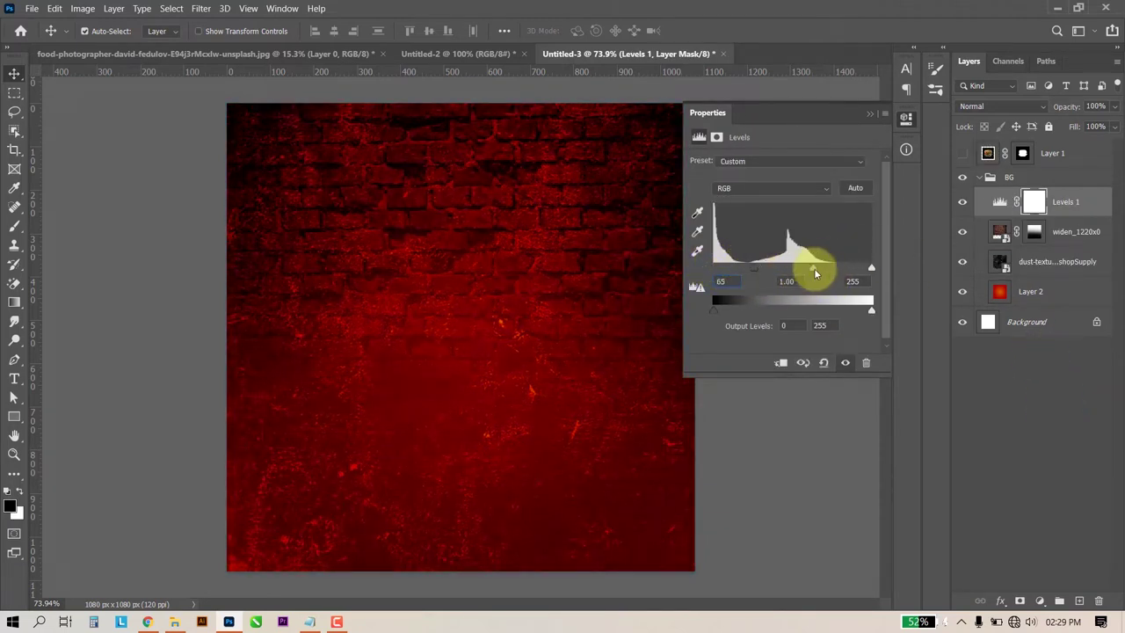
left_click_drag(871, 268, 862, 268)
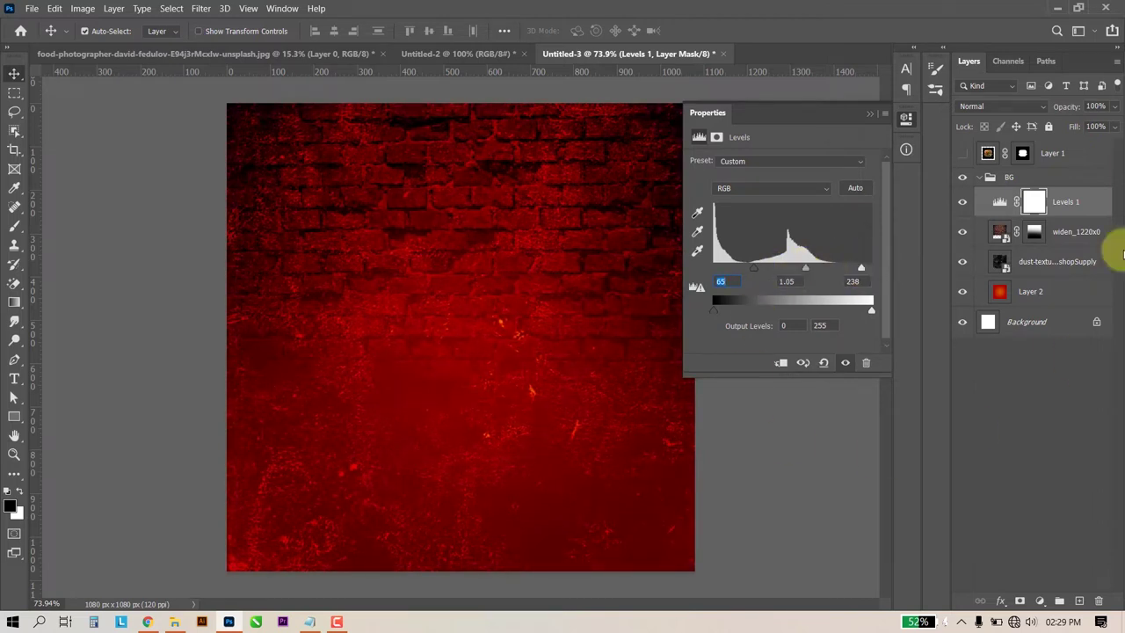
left_click(1050, 179)
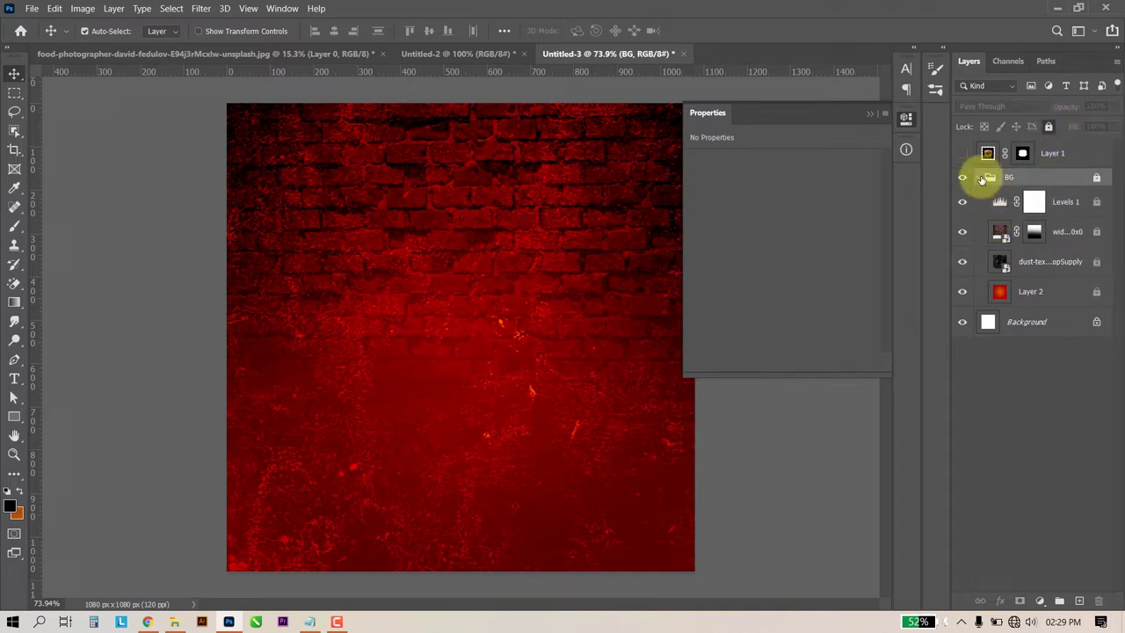
left_click(980, 178)
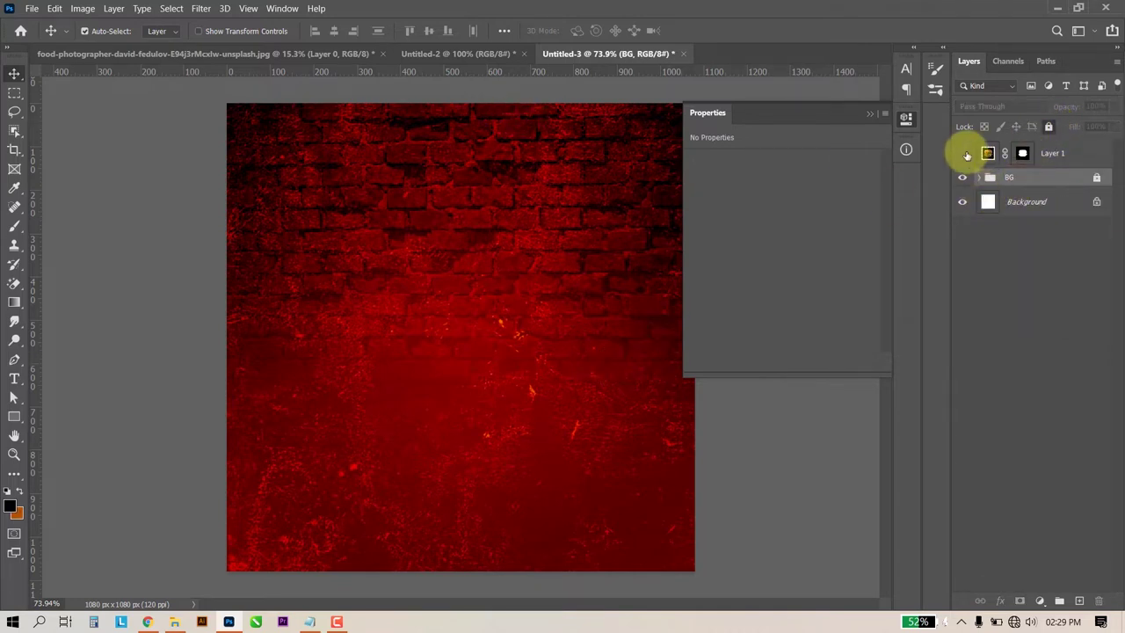
Show the burger layer again and reposition it on the brick background.
left_click(963, 154)
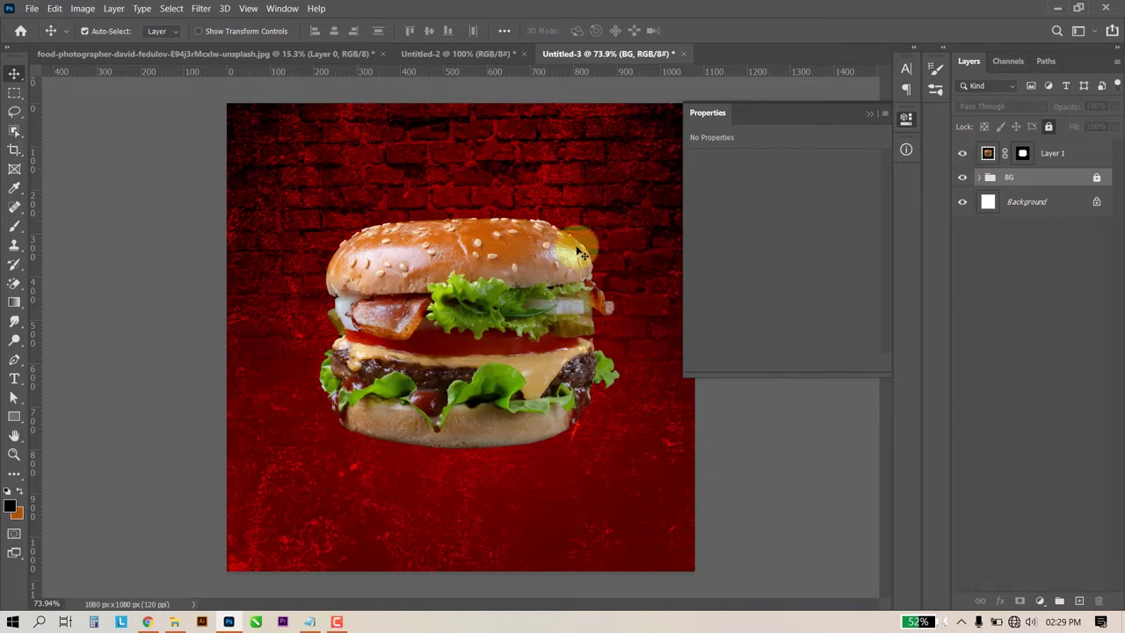
left_click(489, 333)
left_click_drag(484, 331, 485, 331)
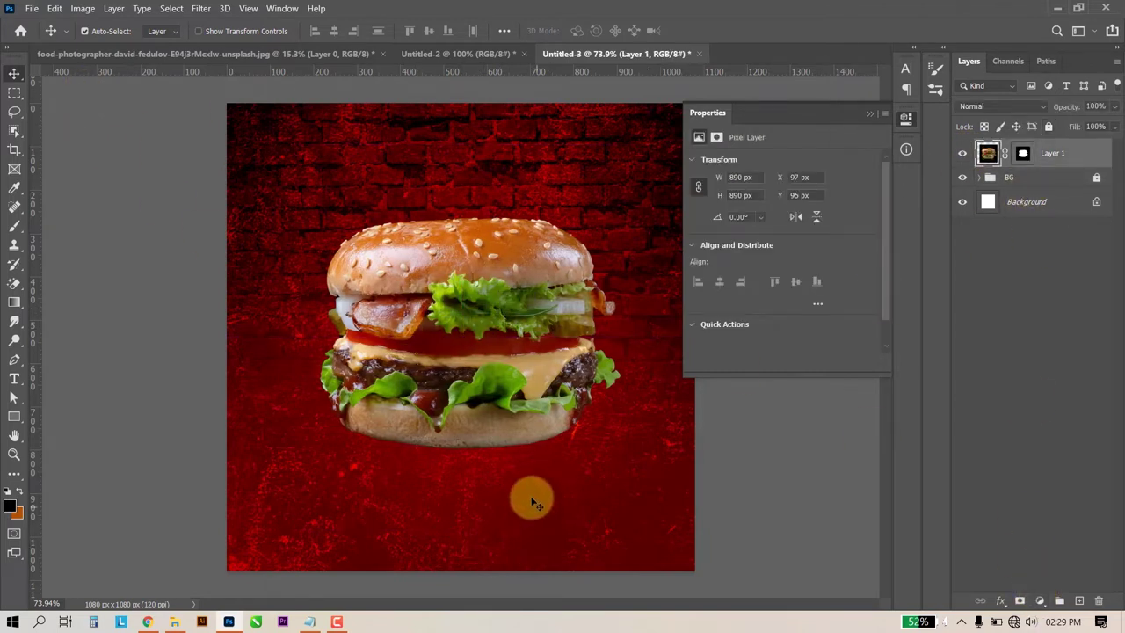
scroll(519, 492, "up", 1)
scroll(505, 474, "up", 1)
scroll(498, 435, "up", 1)
scroll(495, 440, "down", 2)
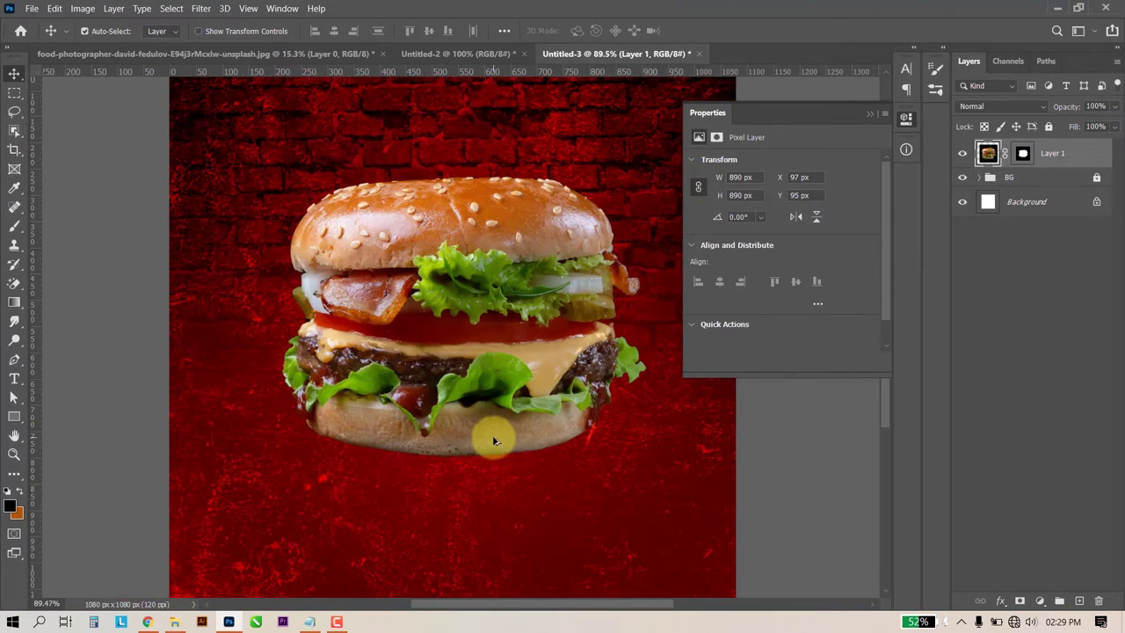
scroll(492, 435, "up", 2)
scroll(492, 435, "down", 2)
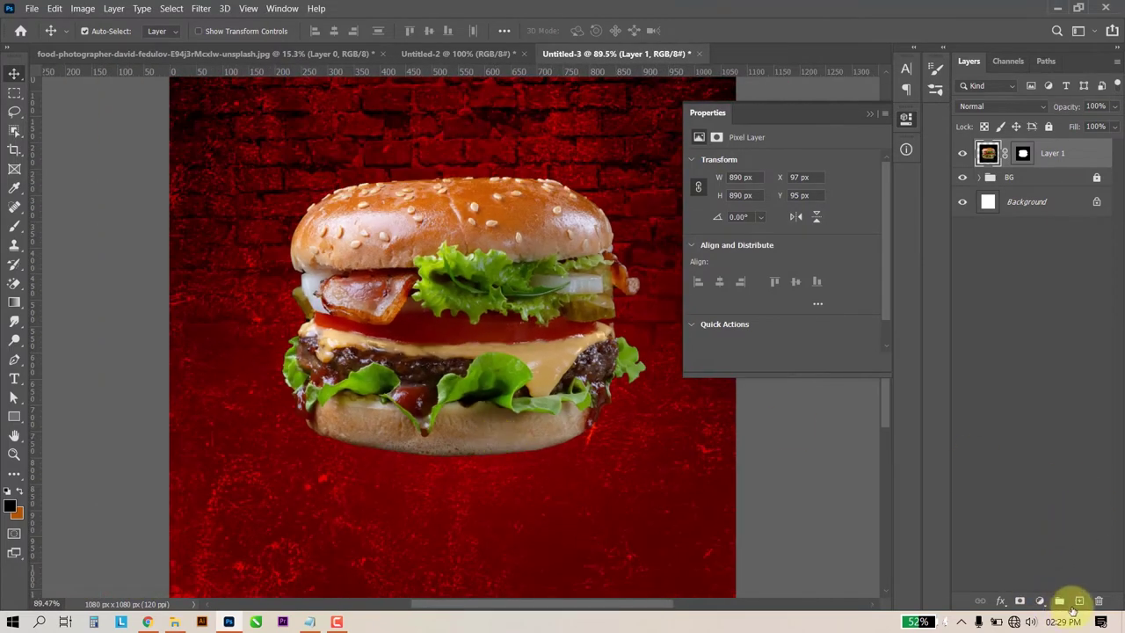
Add a new layer above the burger and set up a 354 px, 0% hardness black brush.
left_click(1079, 600)
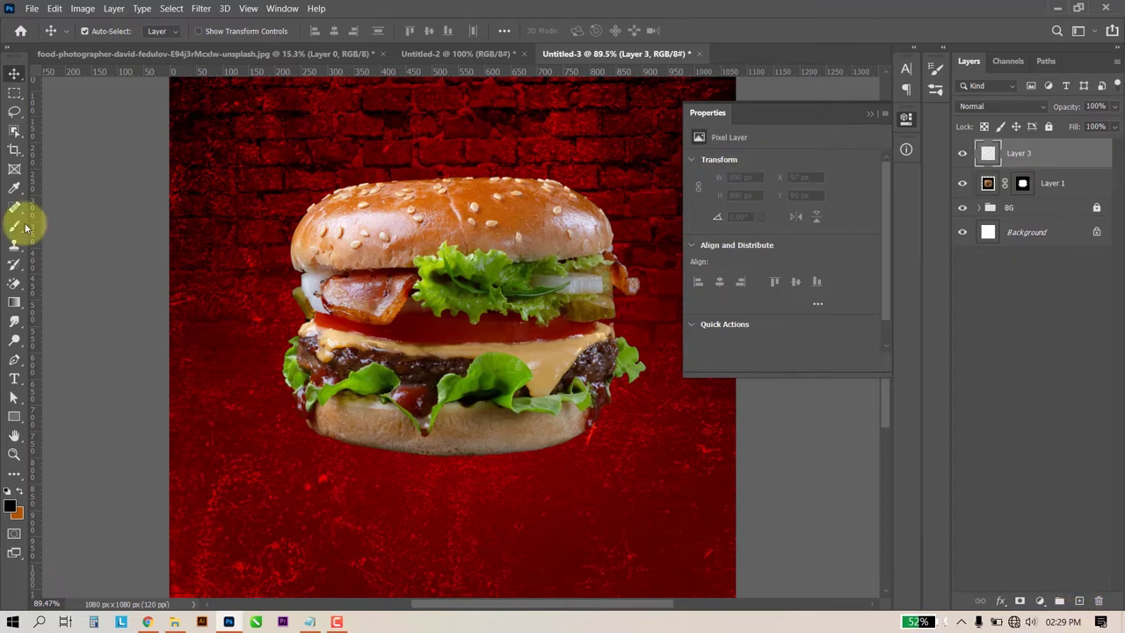
left_click(14, 226)
right_click(513, 307)
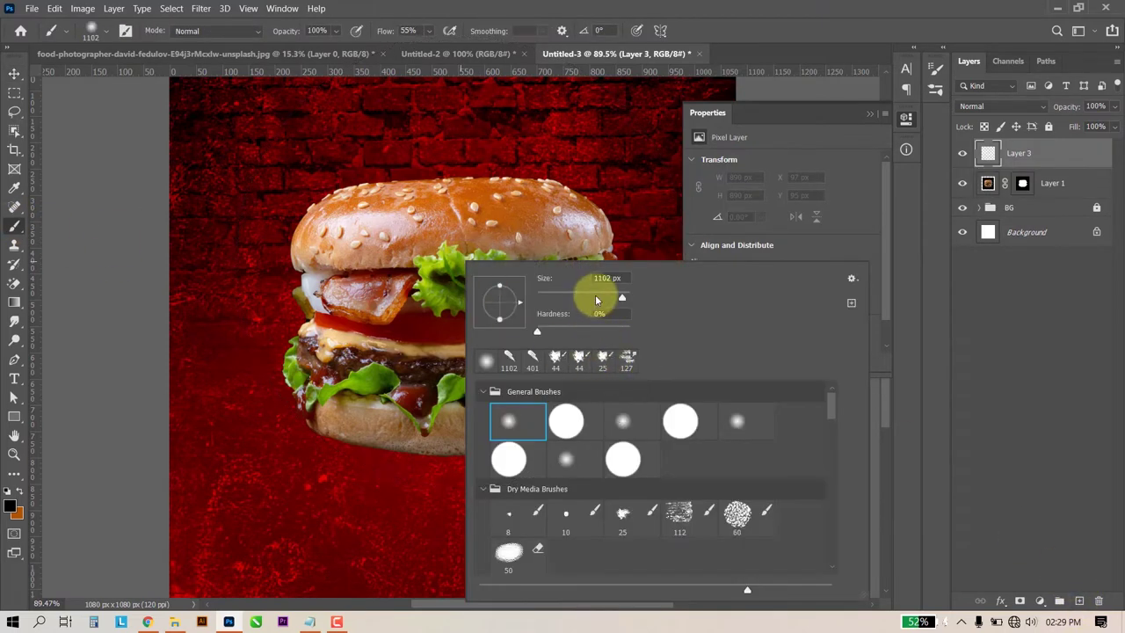
left_click_drag(617, 299, 614, 297)
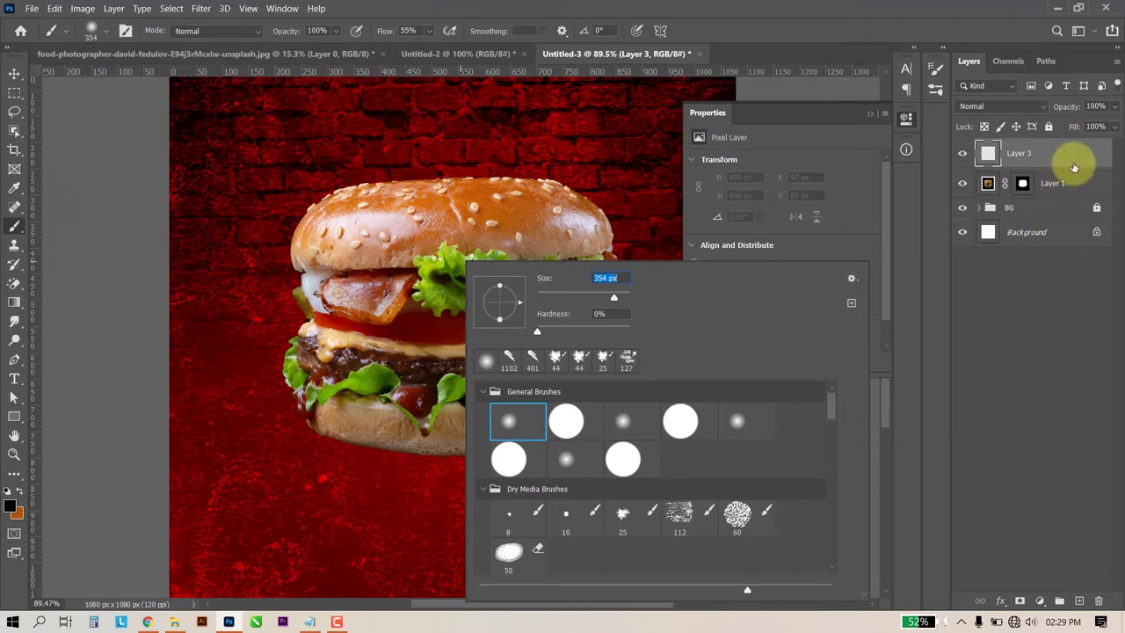
left_click(1017, 153)
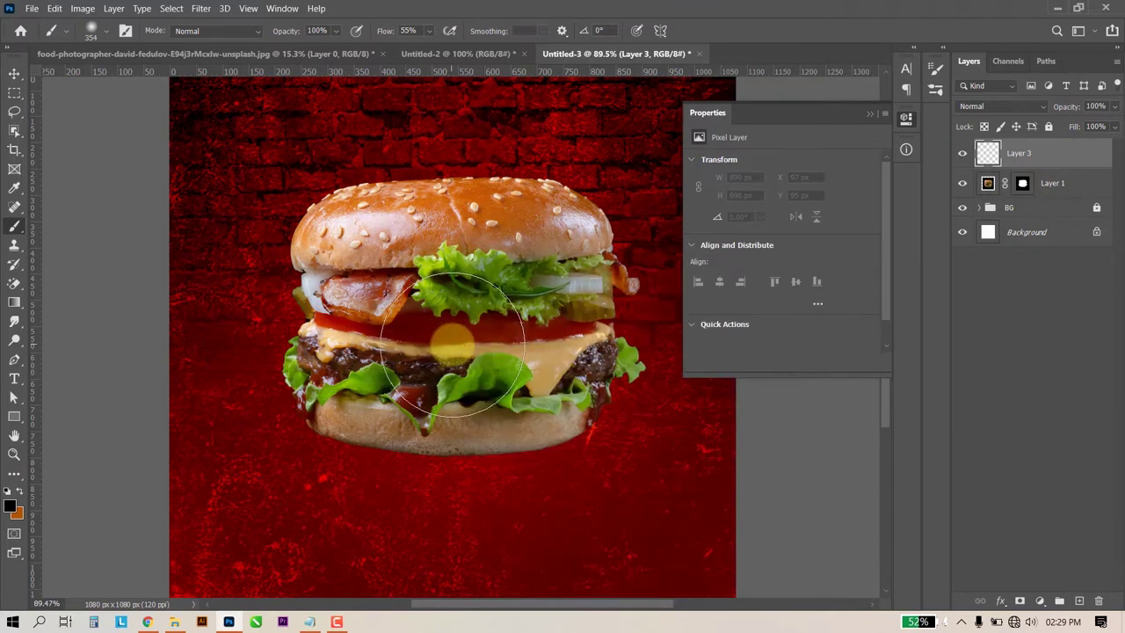
left_click(11, 504)
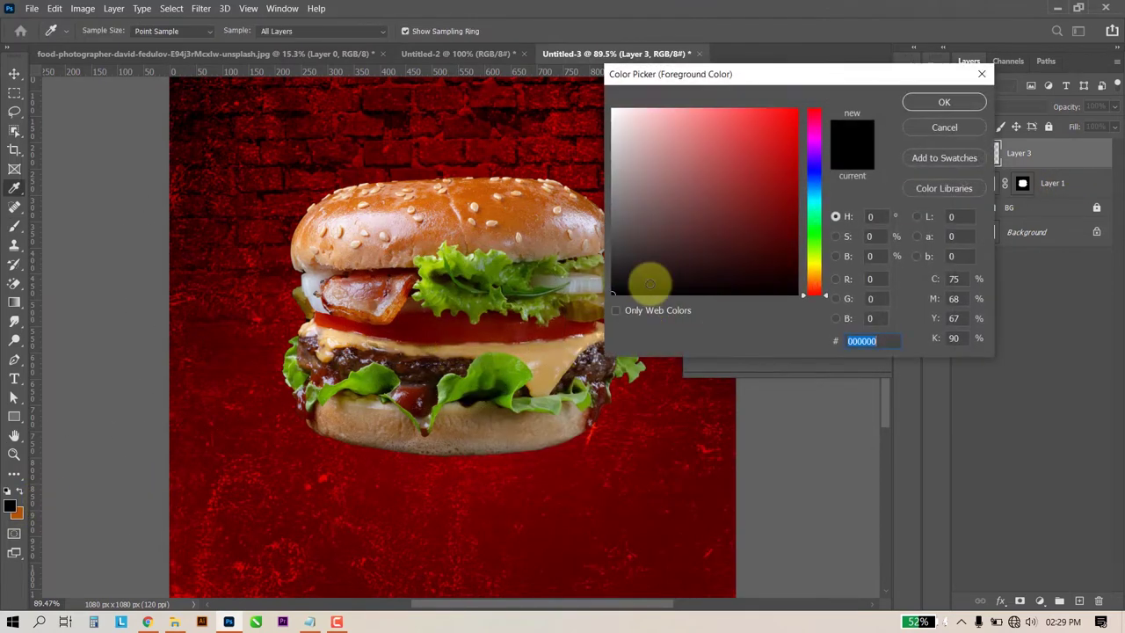
left_click(944, 102)
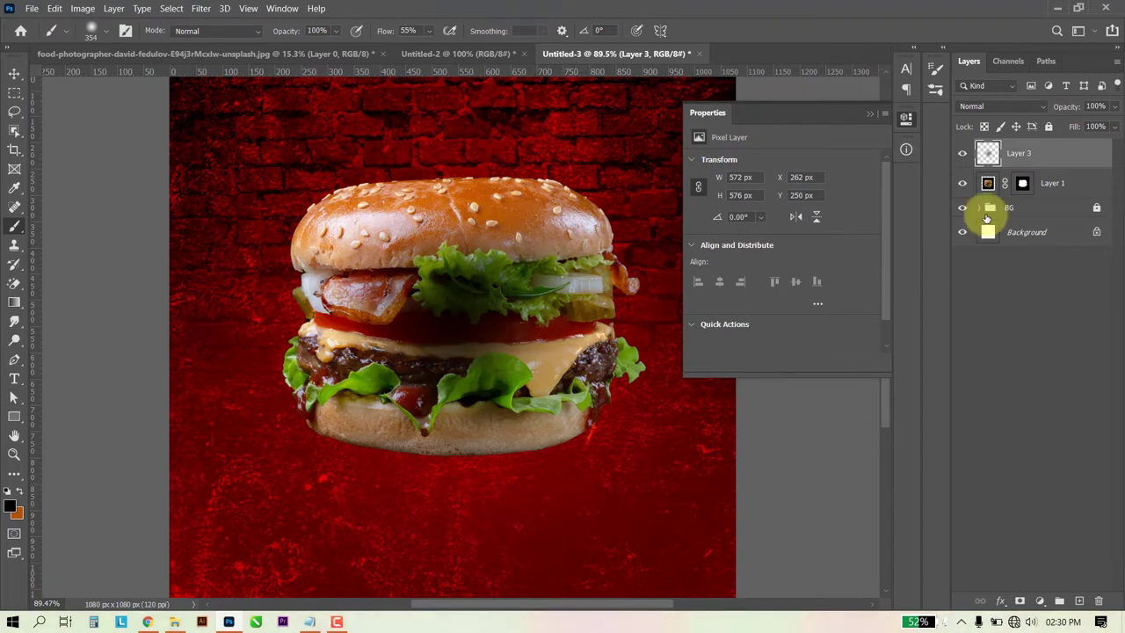
Squash and widen the black blob into a flat shadow under the bottom bun, then duplicate it.
key("ctrl+t")
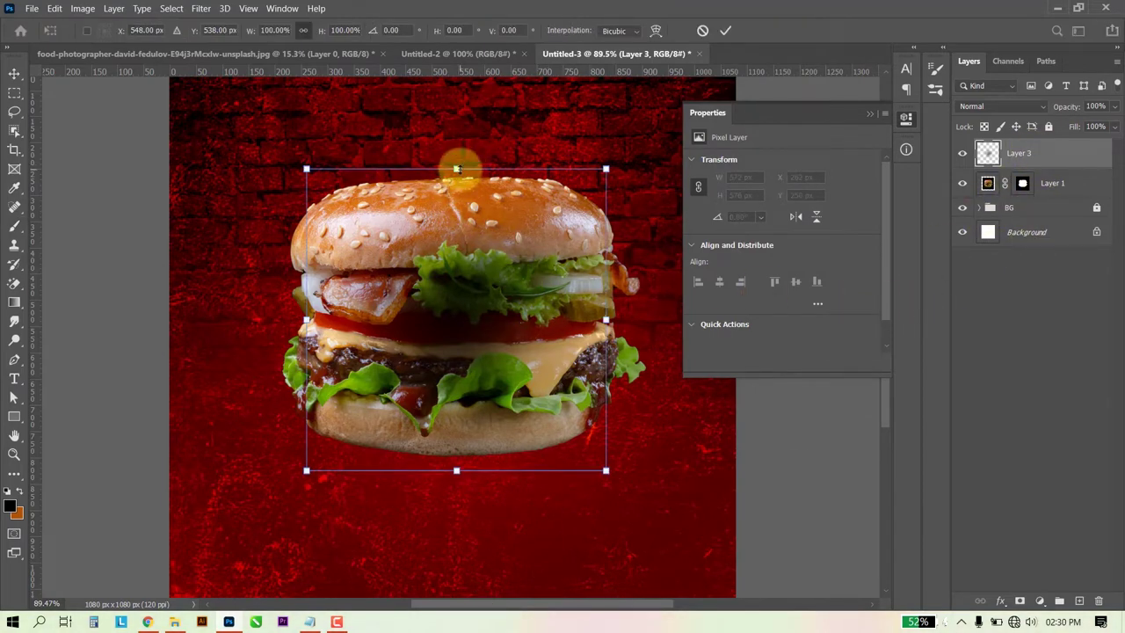
left_click_drag(456, 168, 457, 290)
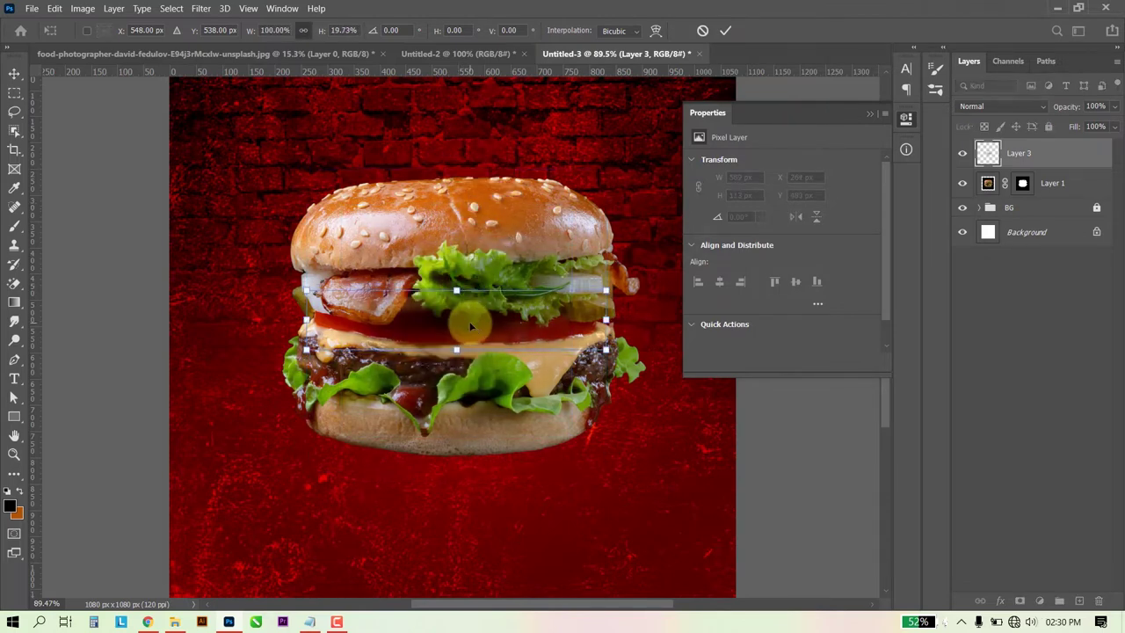
left_click_drag(470, 327, 383, 445)
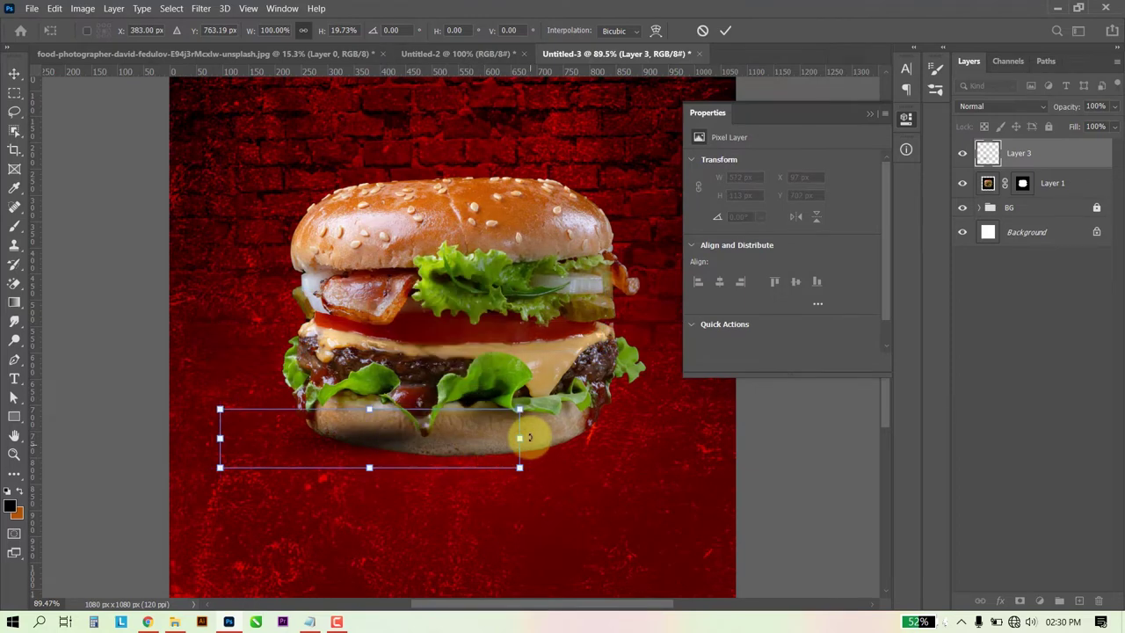
left_click_drag(521, 434, 470, 461)
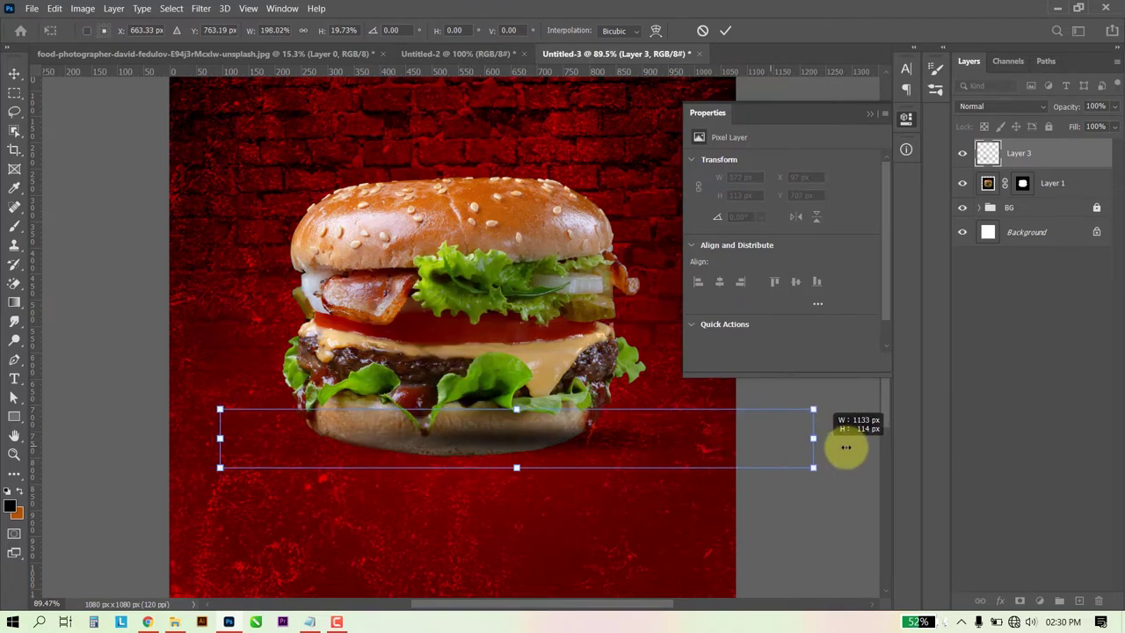
scroll(470, 466, "down", 3)
scroll(472, 477, "up", 2)
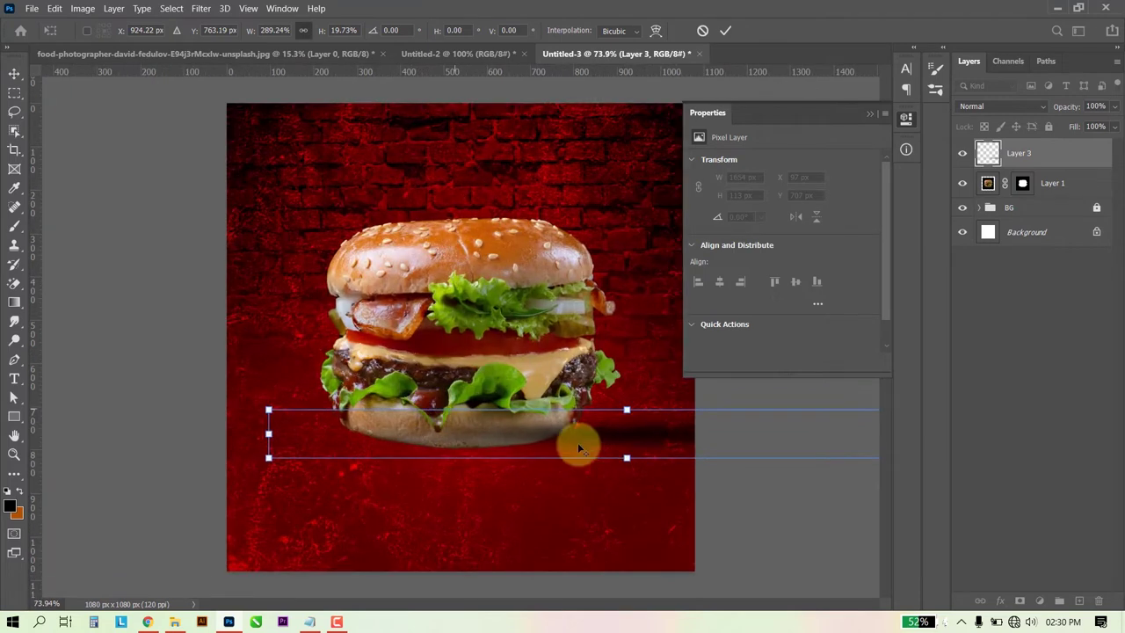
mouse_move(656, 434)
left_mouse_down()
mouse_move(473, 453)
mouse_move(489, 453)
mouse_move(461, 410)
left_mouse_up()
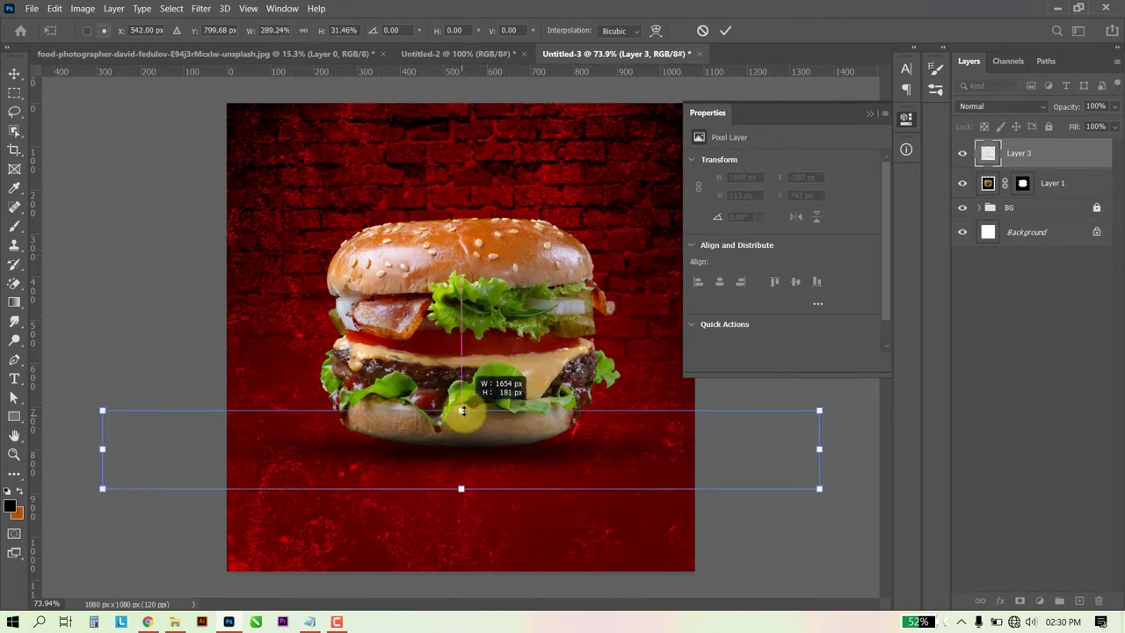
key("Return")
key("b")
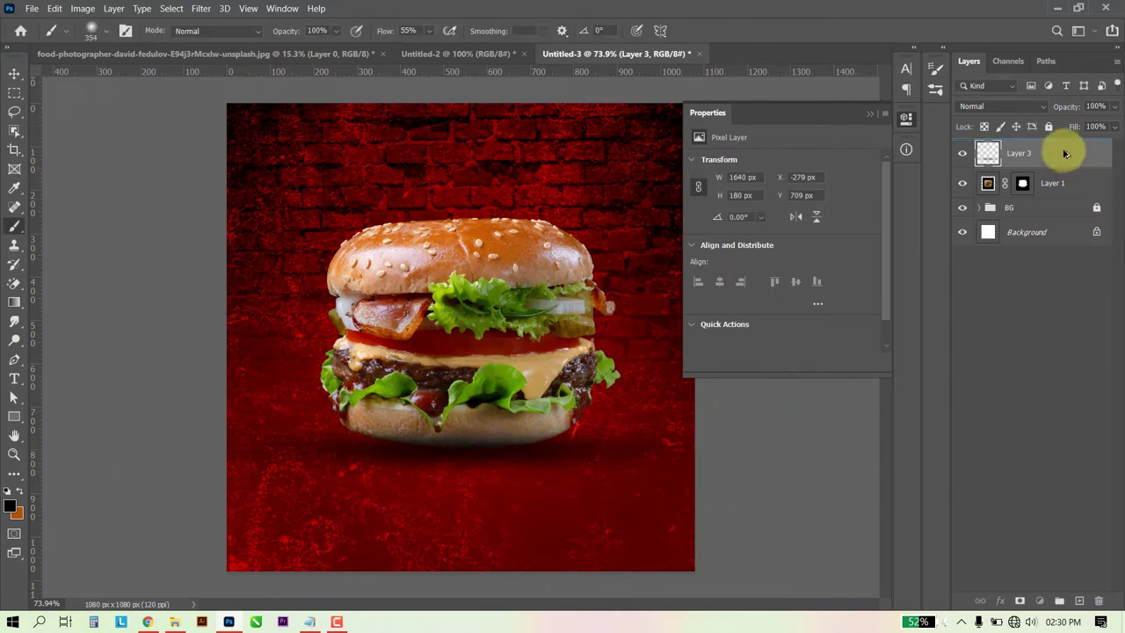
key("ctrl+j")
left_click(1066, 182, "shift")
Merge the two shadow layers, move the result behind the burger and narrow it to 1446 px.
right_click(1067, 181)
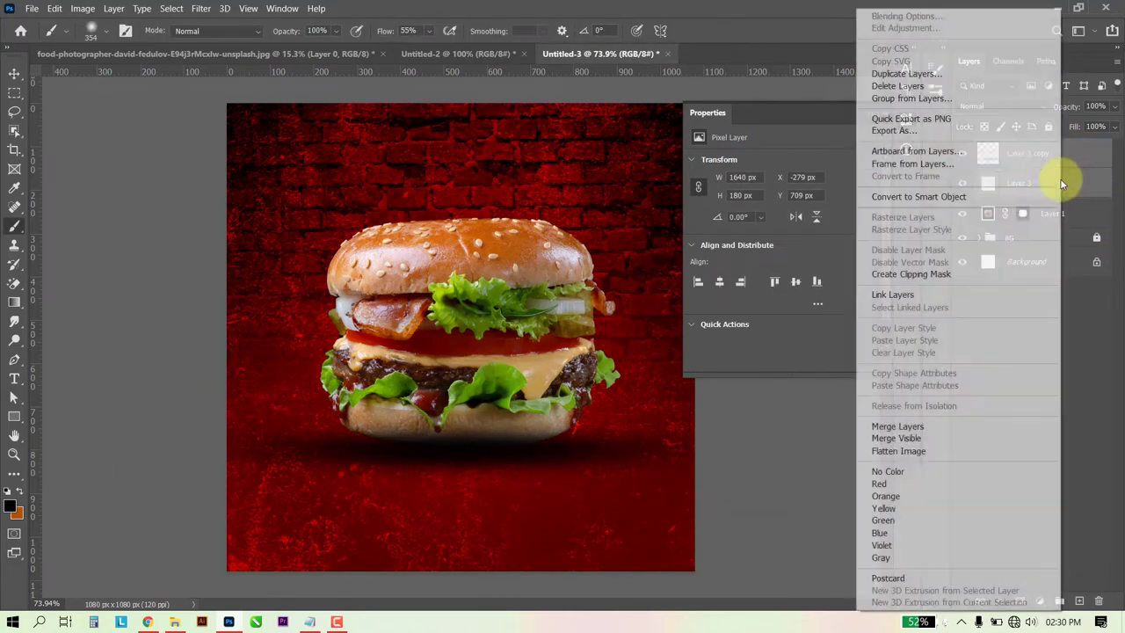
left_click(914, 427)
left_click_drag(1028, 153, 1042, 196)
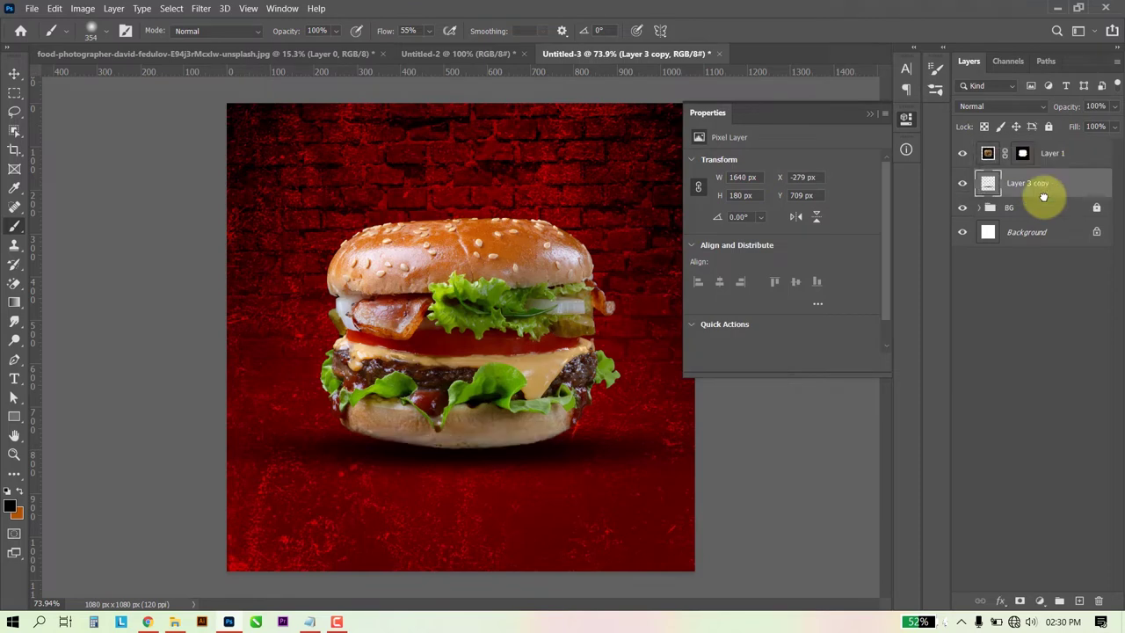
key("ctrl+t")
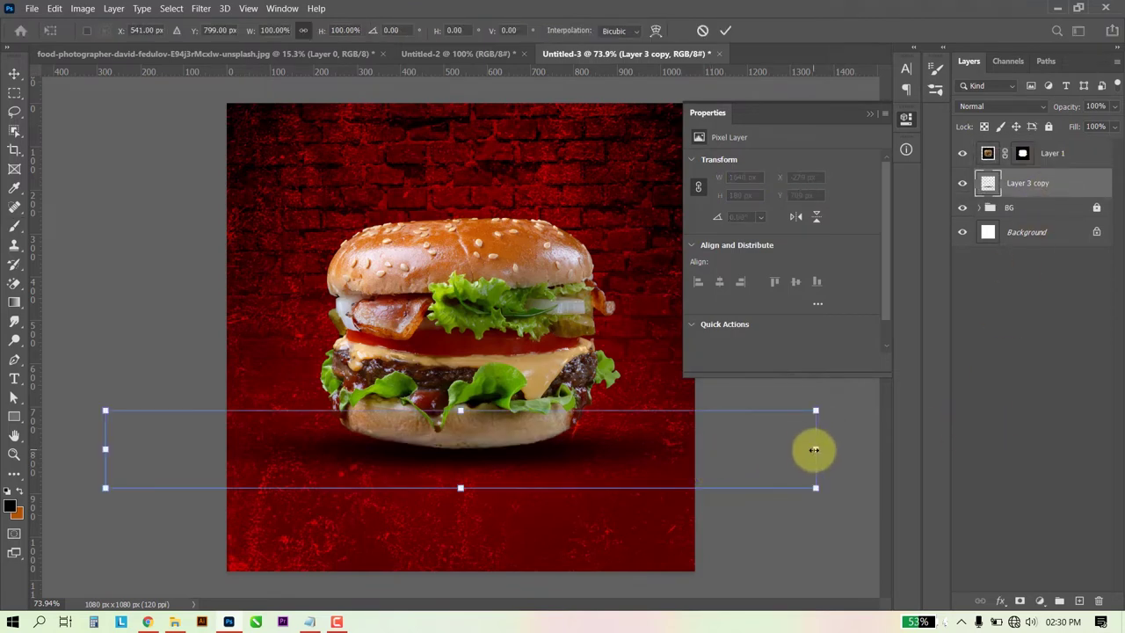
left_click_drag(815, 449, 771, 448)
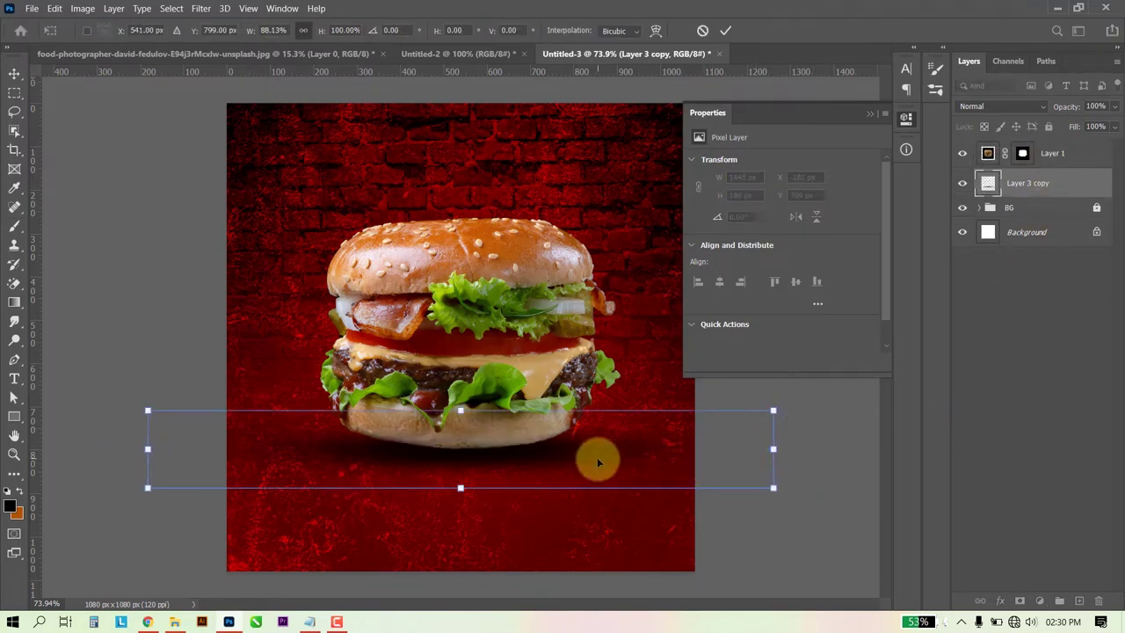
left_click_drag(594, 461, 603, 454)
key("Return")
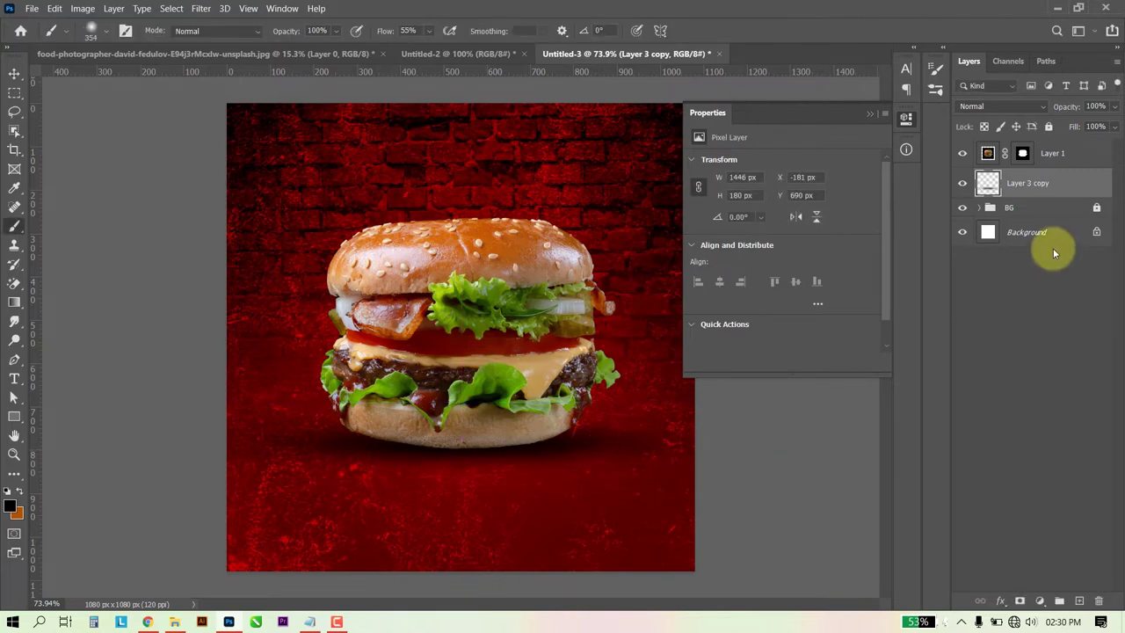
Duplicate the shadow as Layer 3 copy 2 above the burger layer.
key("b")
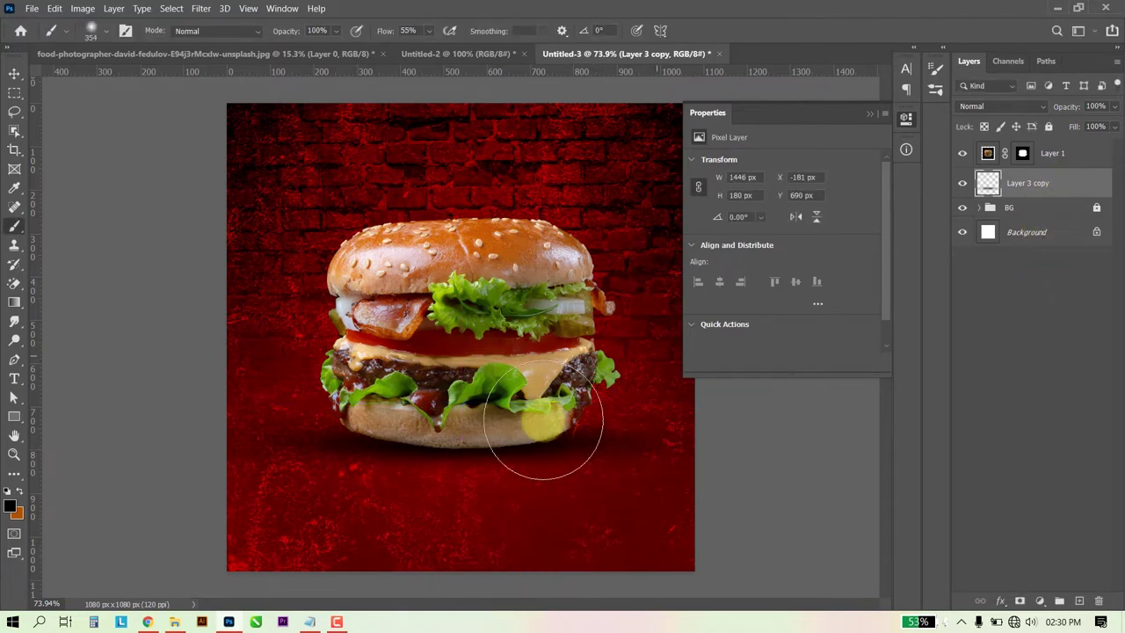
scroll(536, 439, "up", 2)
left_click_drag(1065, 182, 1062, 143)
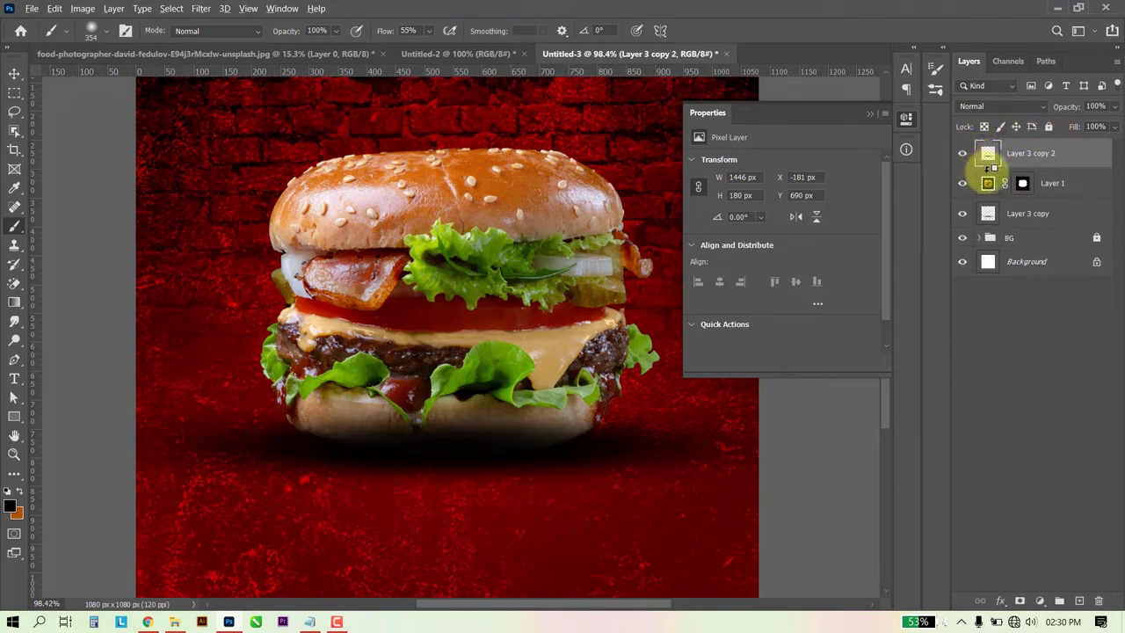
Clip Layer 3 copy 2 to the burger and set it to Multiply at 63% opacity.
right_click(1054, 155)
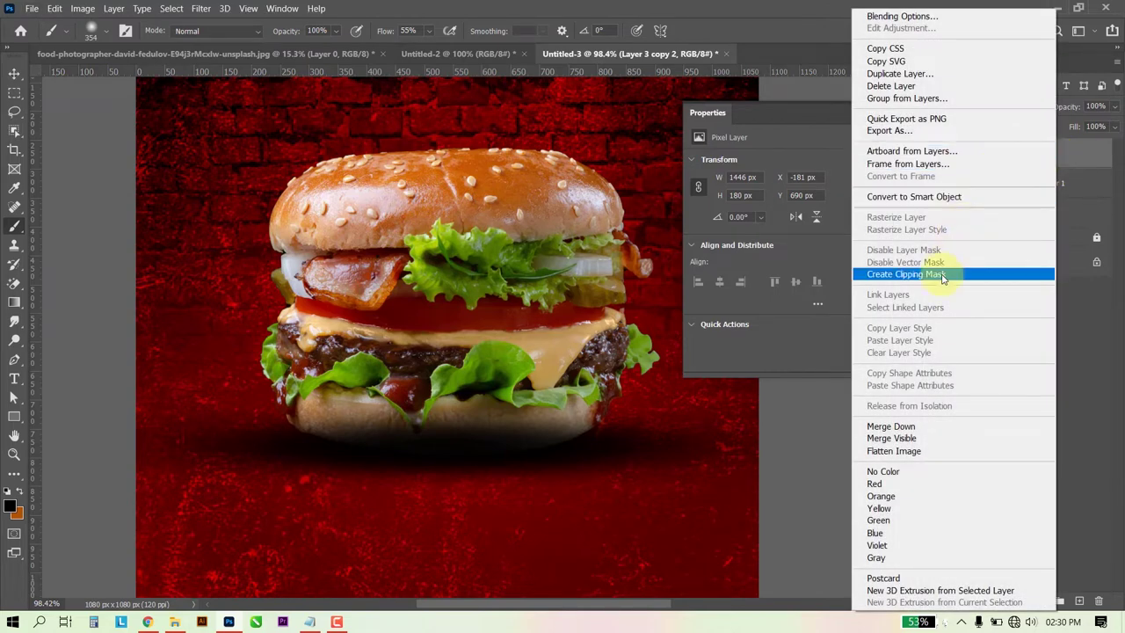
left_click(941, 273)
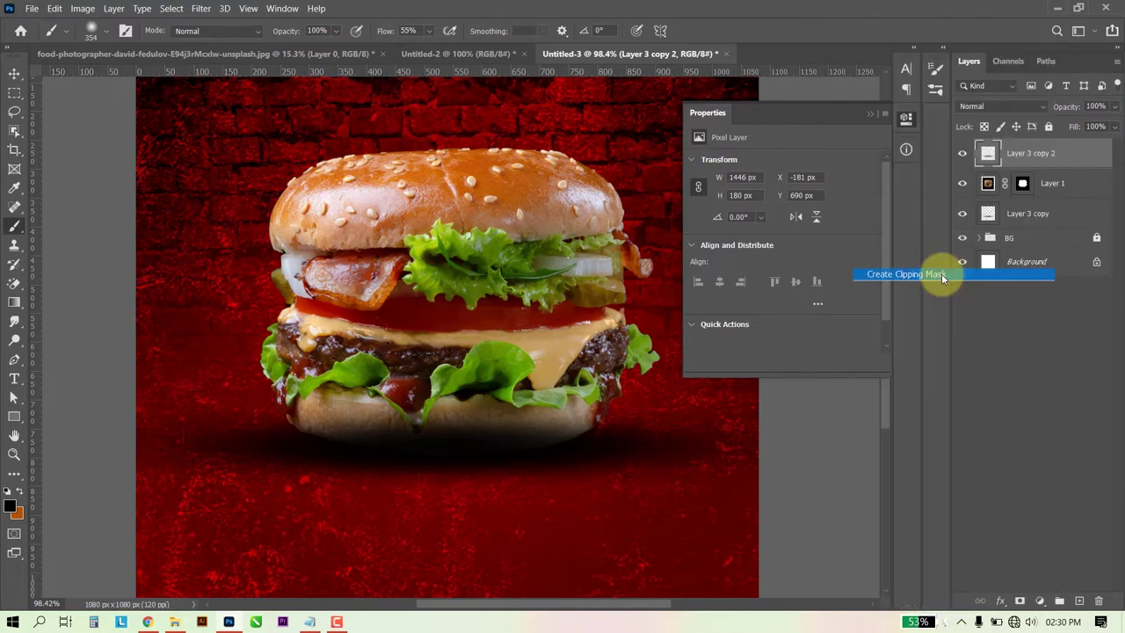
left_click(1006, 107)
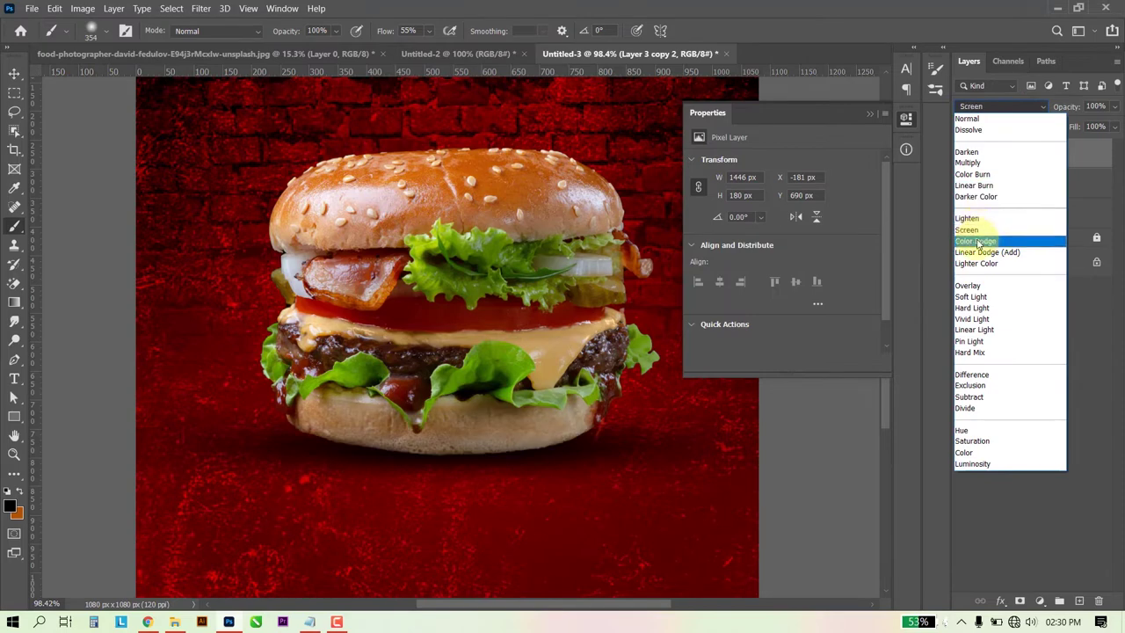
left_click(967, 163)
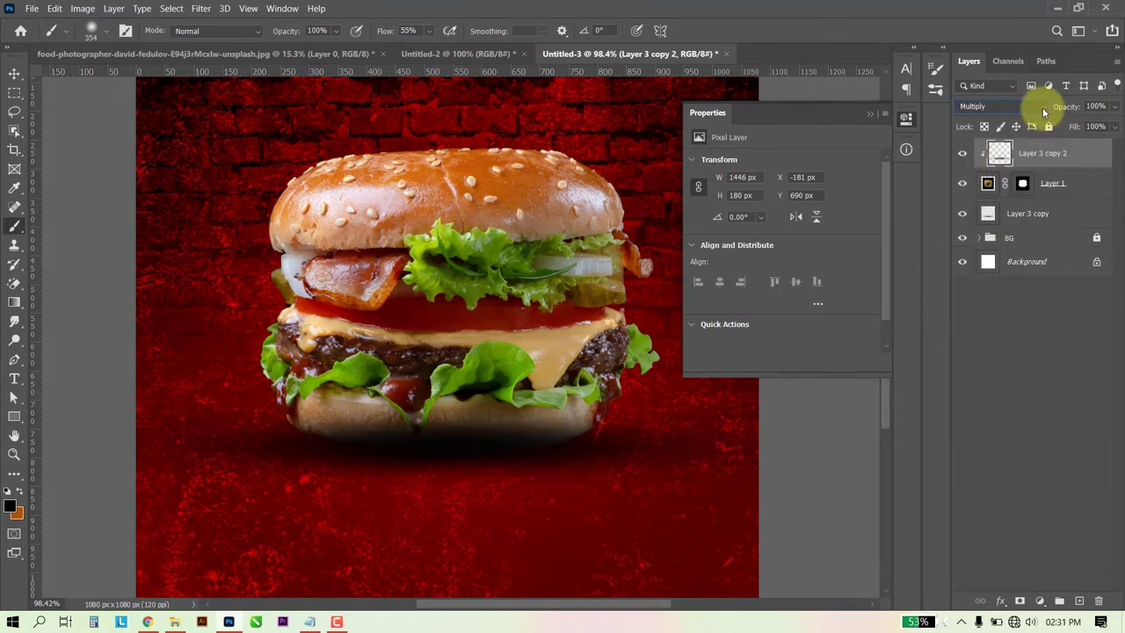
left_click_drag(1073, 109, 1050, 113)
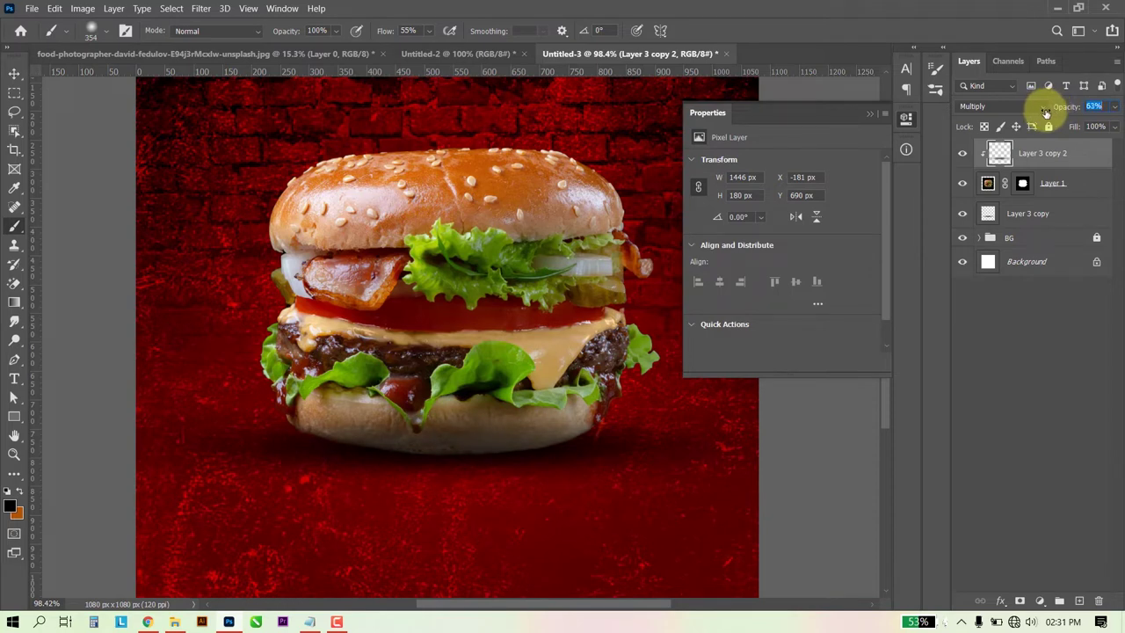
left_click(551, 425)
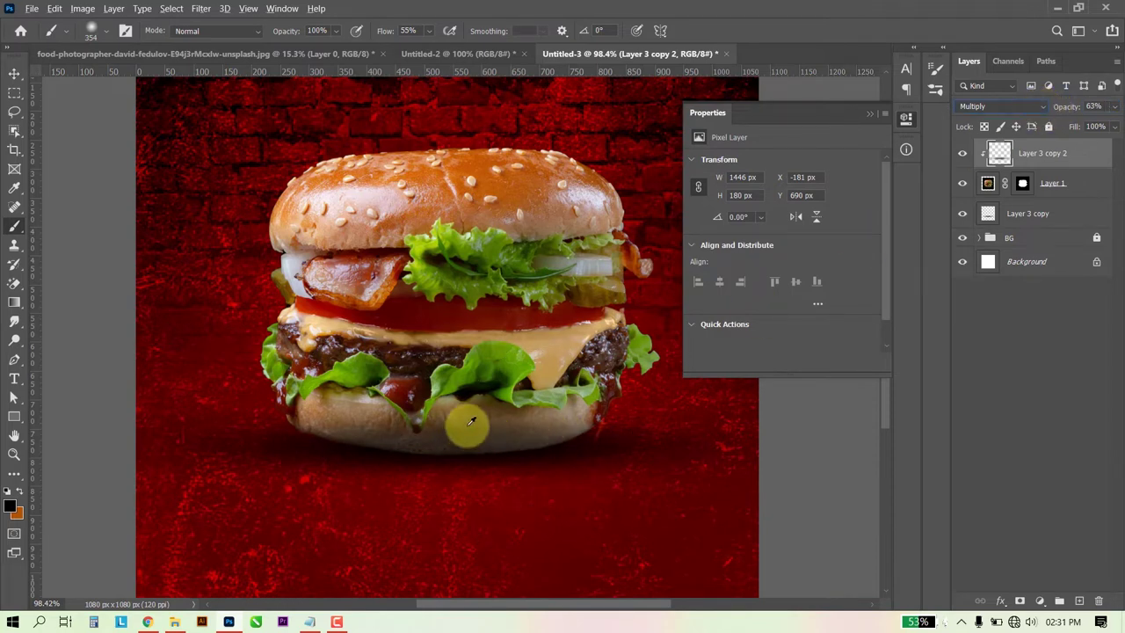
Select the burger and both shadow layers together.
left_click(1029, 213)
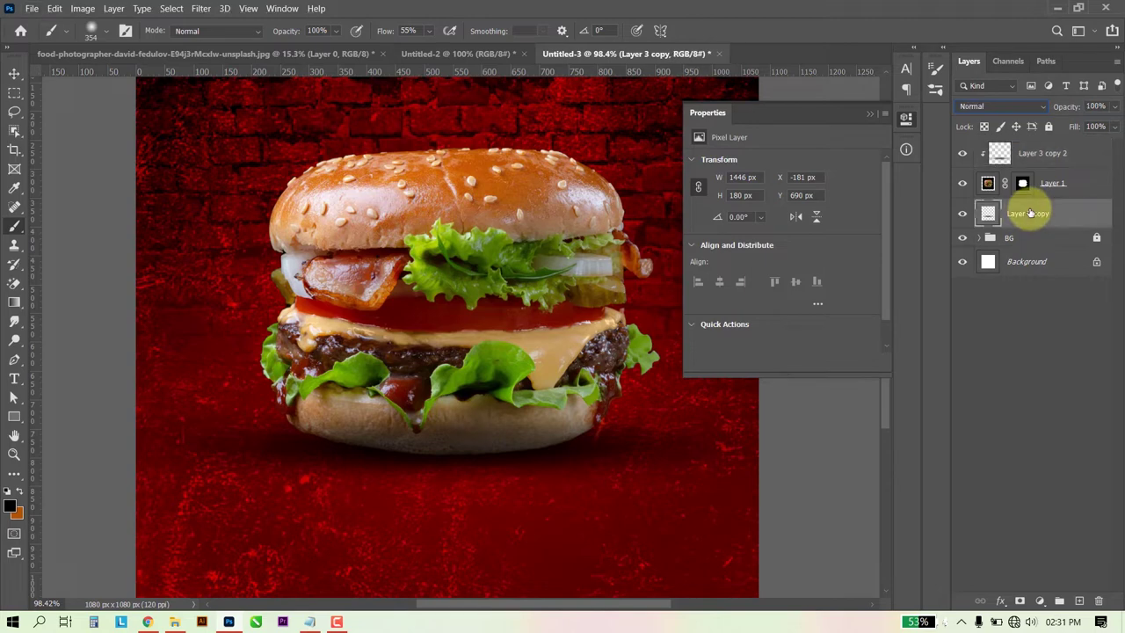
left_click(1030, 154, "shift")
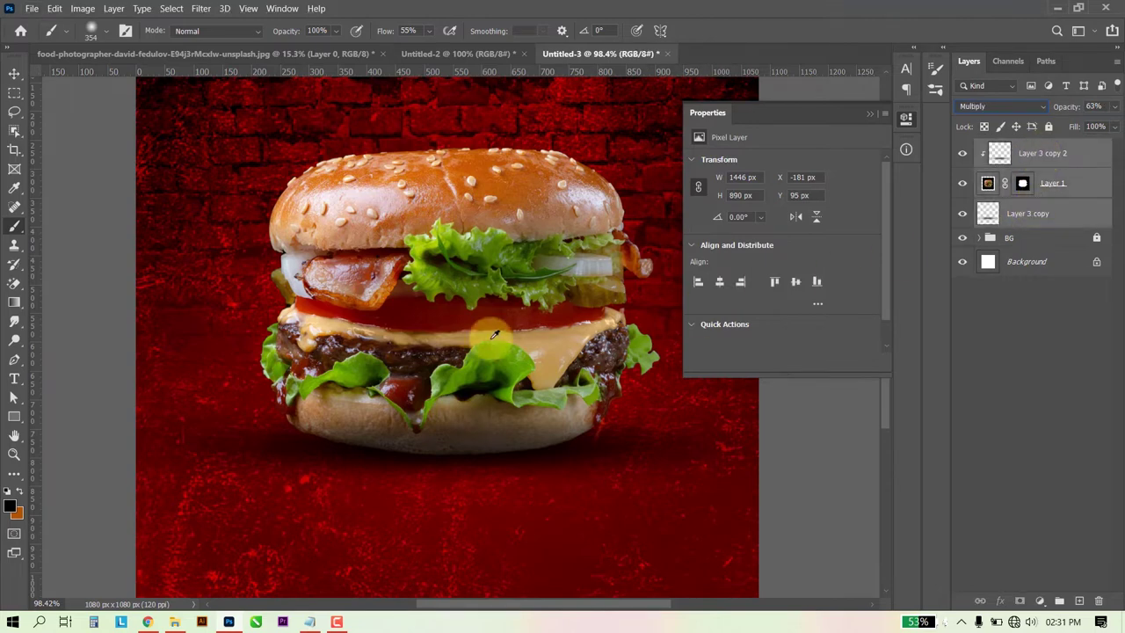
left_click(14, 74)
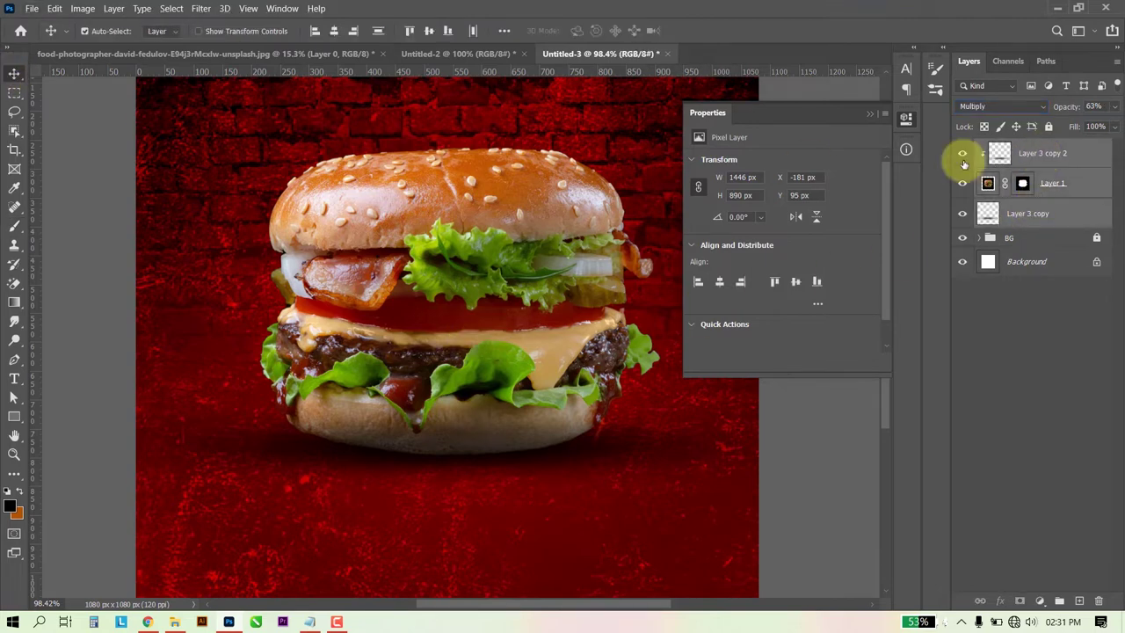
Group the burger and both shadow layers into a folder named 'Burger'.
right_click(1083, 212)
left_click(1095, 218)
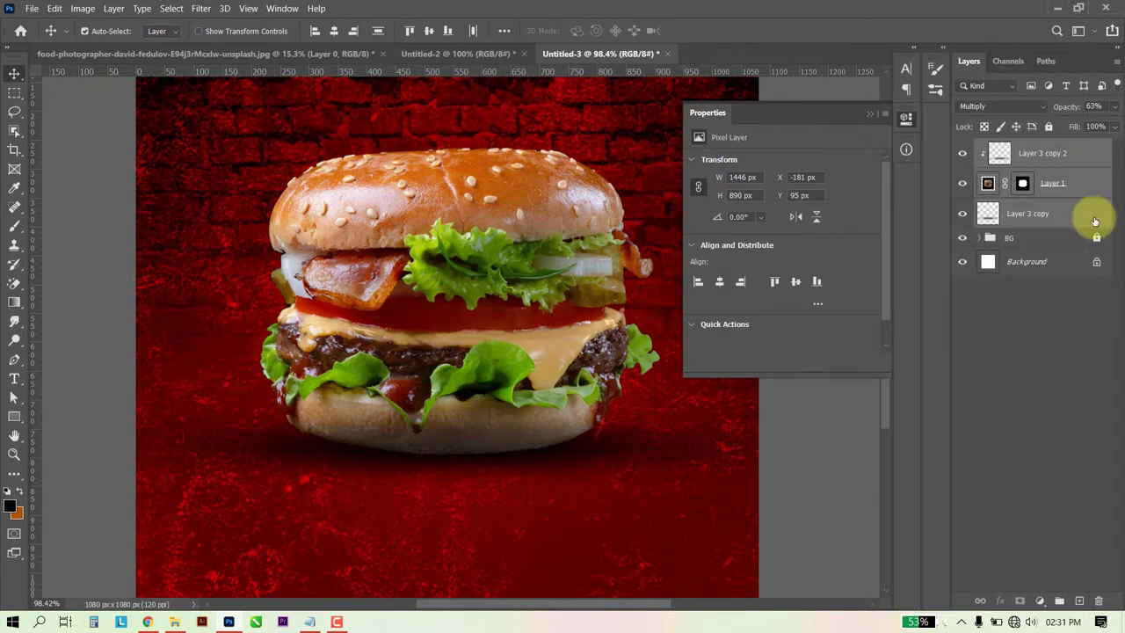
key("ctrl+g")
double_click(1019, 147)
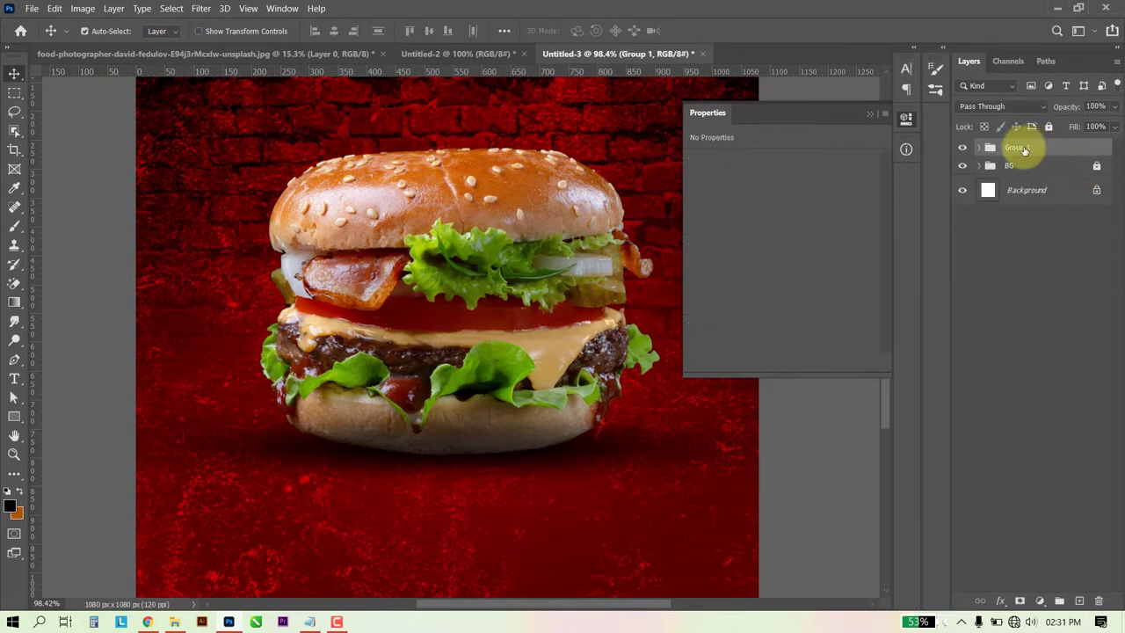
type("Bu")
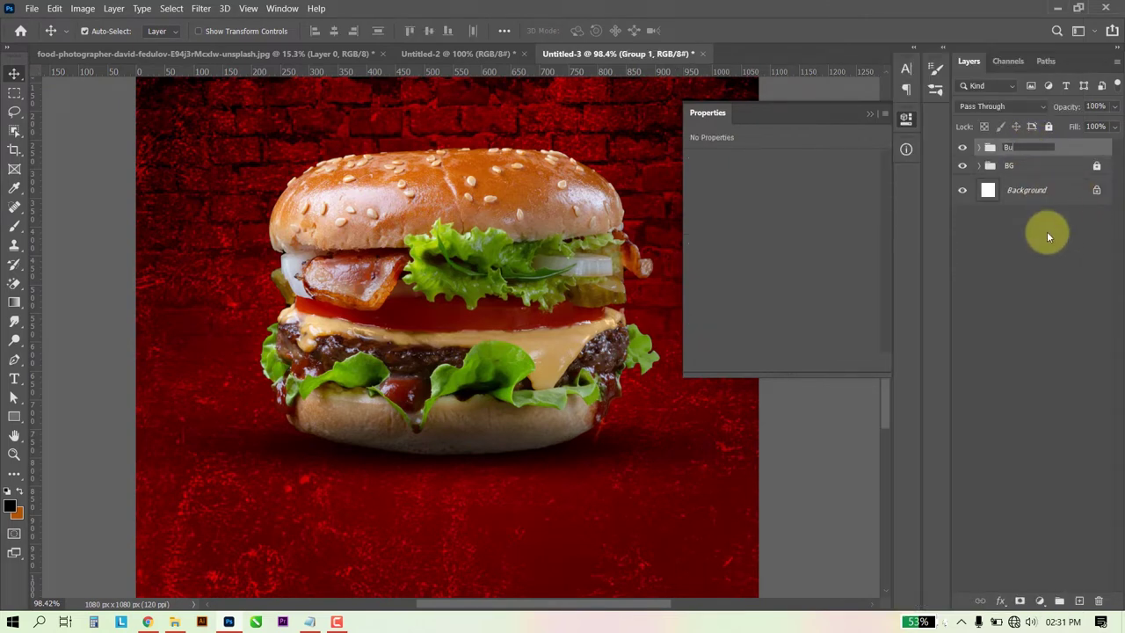
type("rger")
left_click(1046, 231)
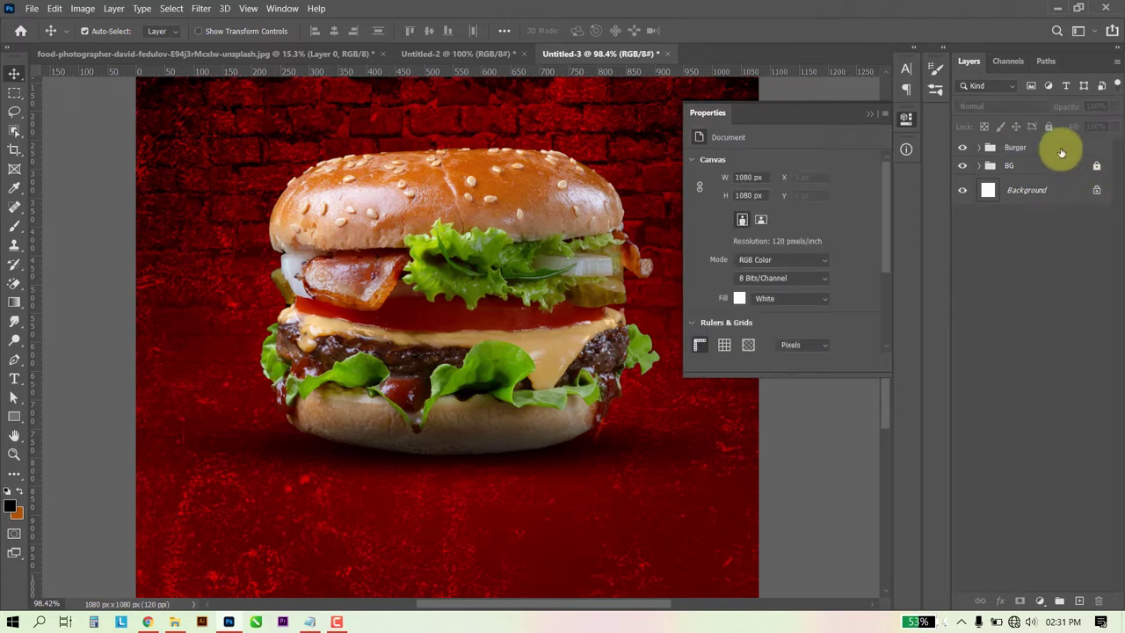
scroll(519, 322, "down", 2)
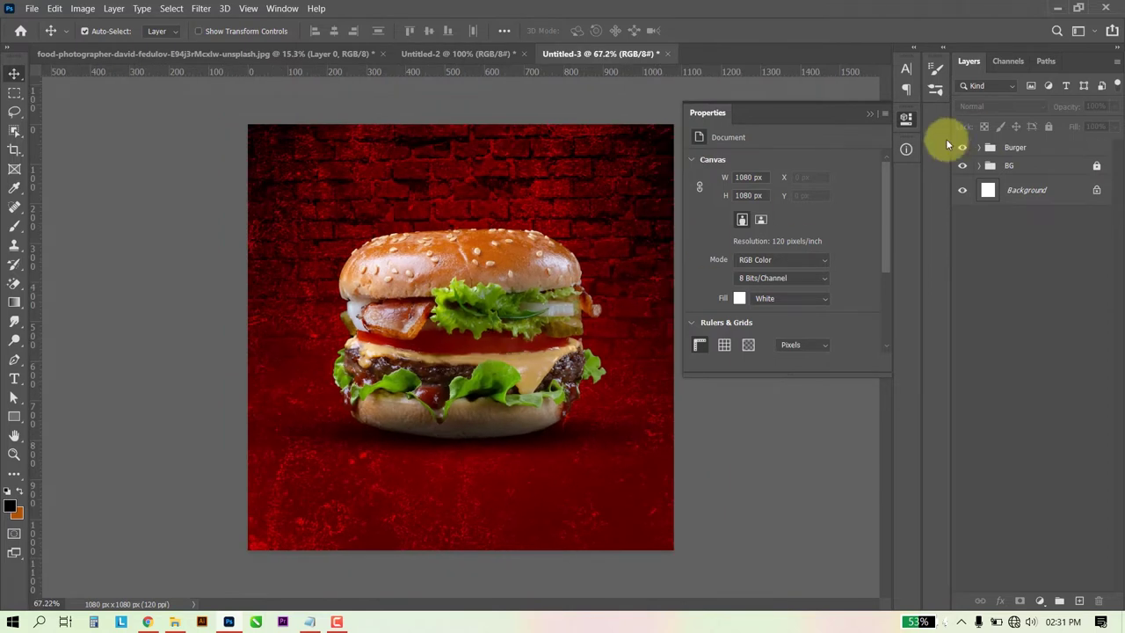
Duplicate the Burger group and convert the copy to a smart object.
left_click(1065, 150)
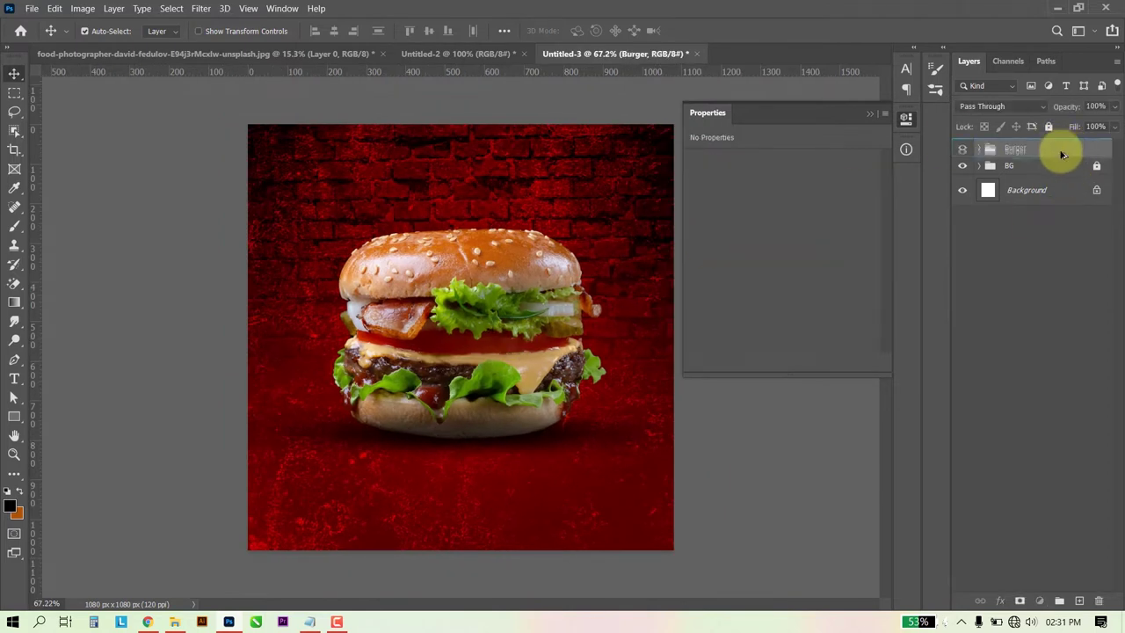
left_click_drag(1062, 157, 1061, 157)
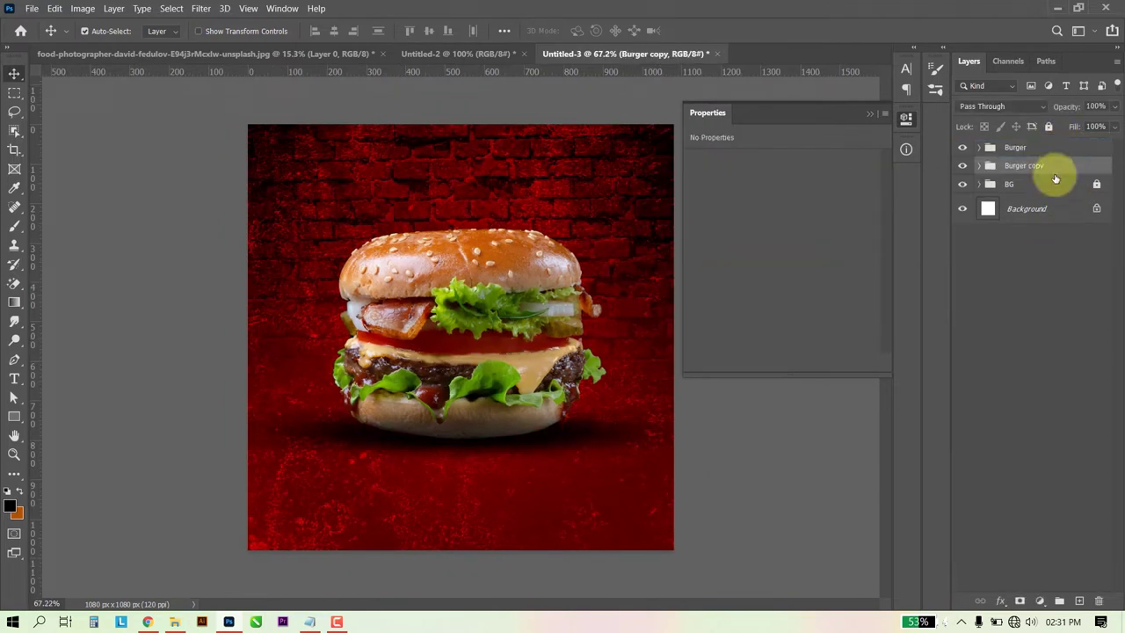
right_click(1057, 169)
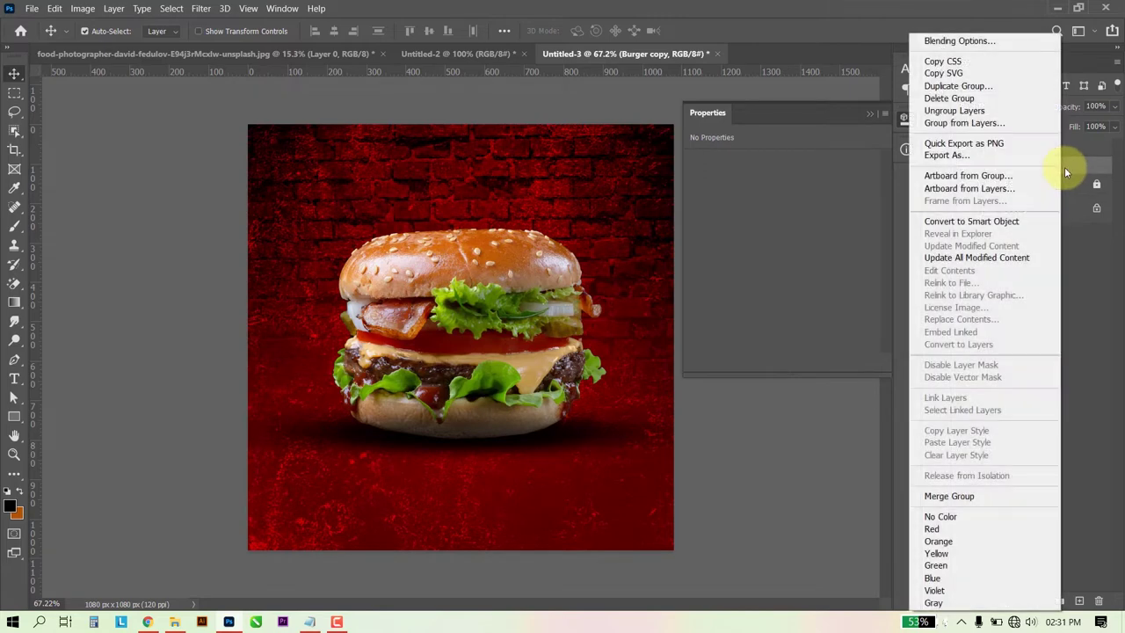
left_click(991, 221)
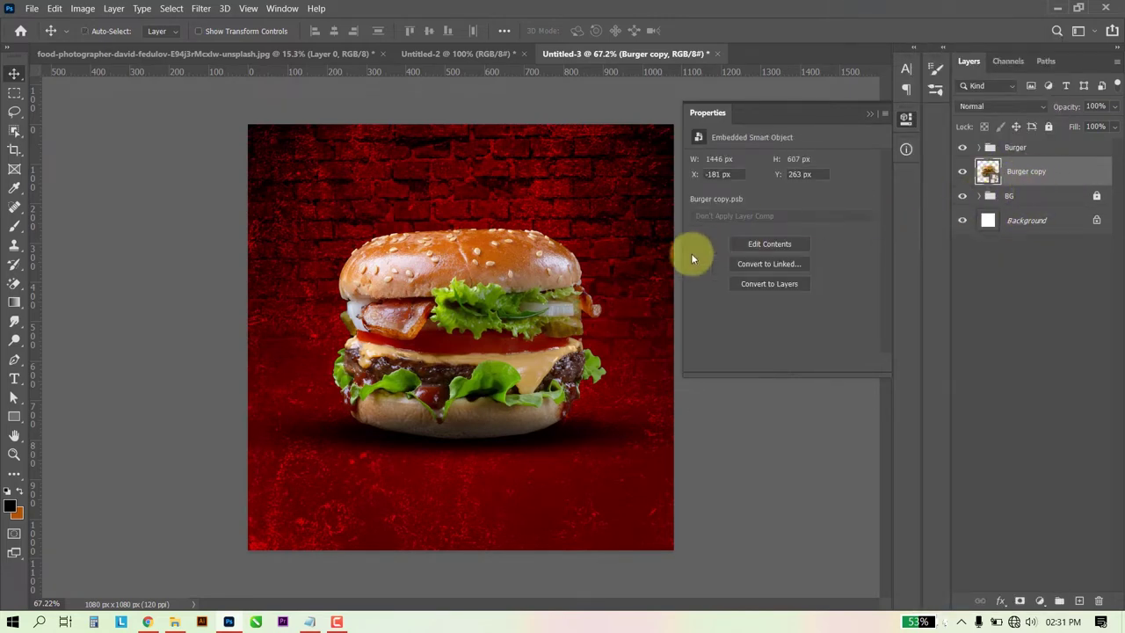
Shrink the Burger copy to about half size and tuck it behind the main burger at left.
key("ctrl+t")
mouse_move(564, 264)
left_mouse_down()
mouse_move(431, 255)
mouse_move(492, 214)
left_mouse_up()
left_click_drag(673, 176, 404, 289)
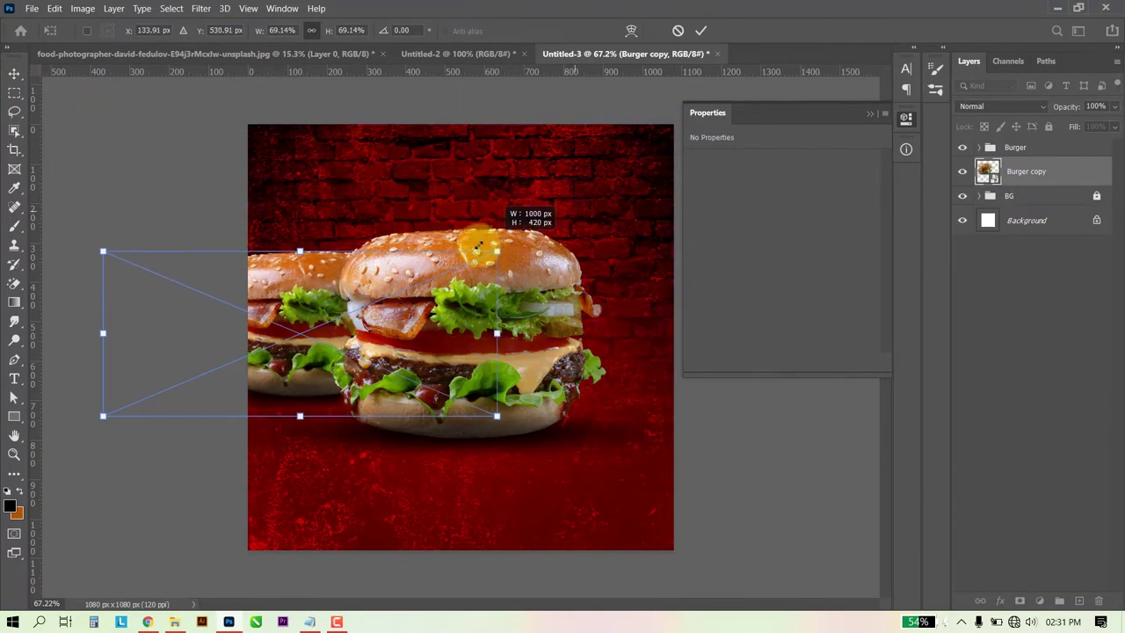
left_click_drag(328, 329, 406, 325)
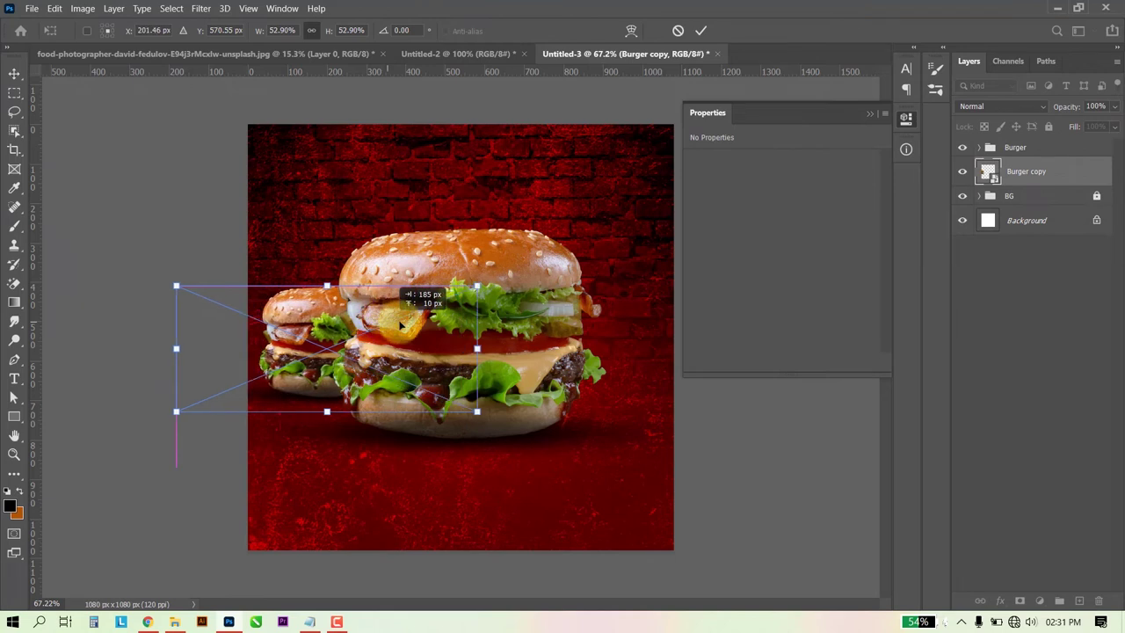
key("Return")
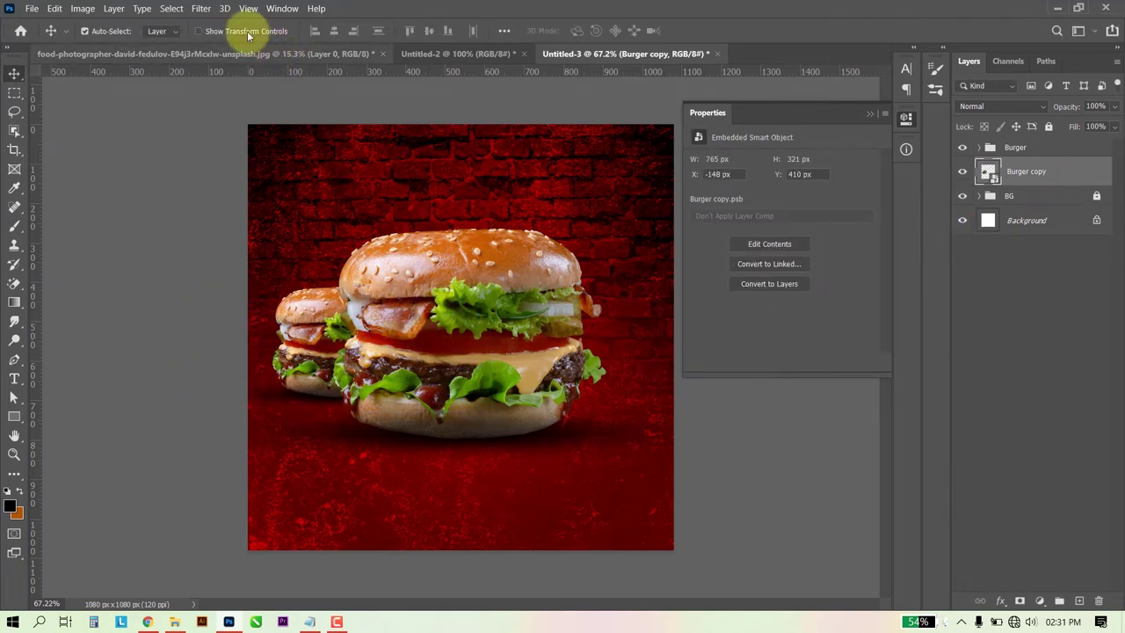
left_click(201, 8)
Gaussian-blur the small burger, then duplicate it and move the copy right of the main burger.
left_click(214, 25)
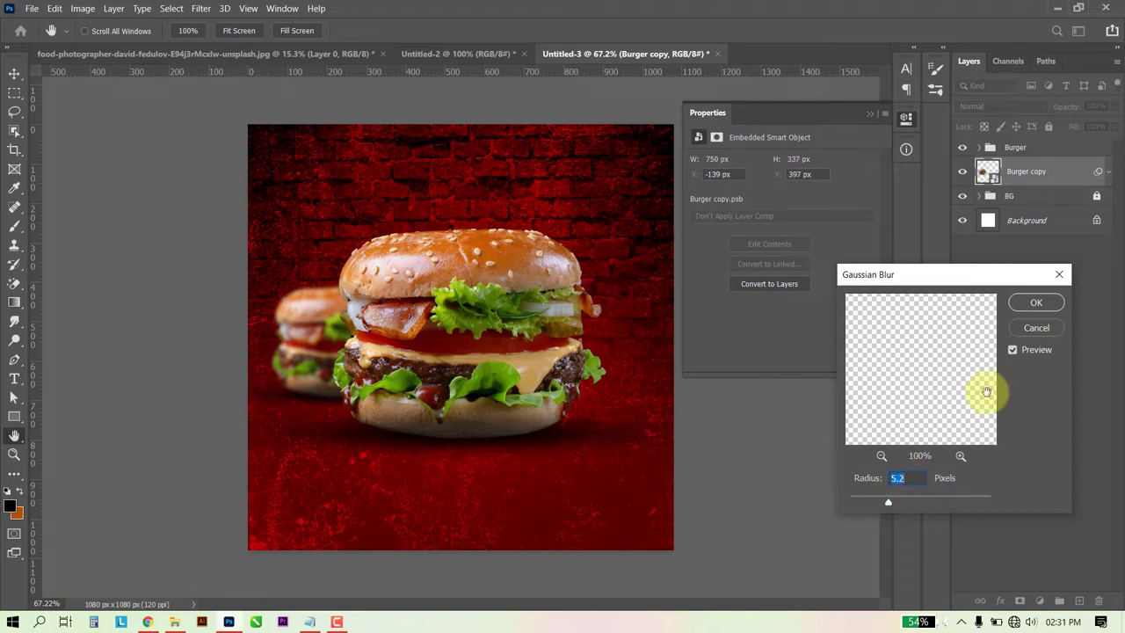
left_click(1035, 302)
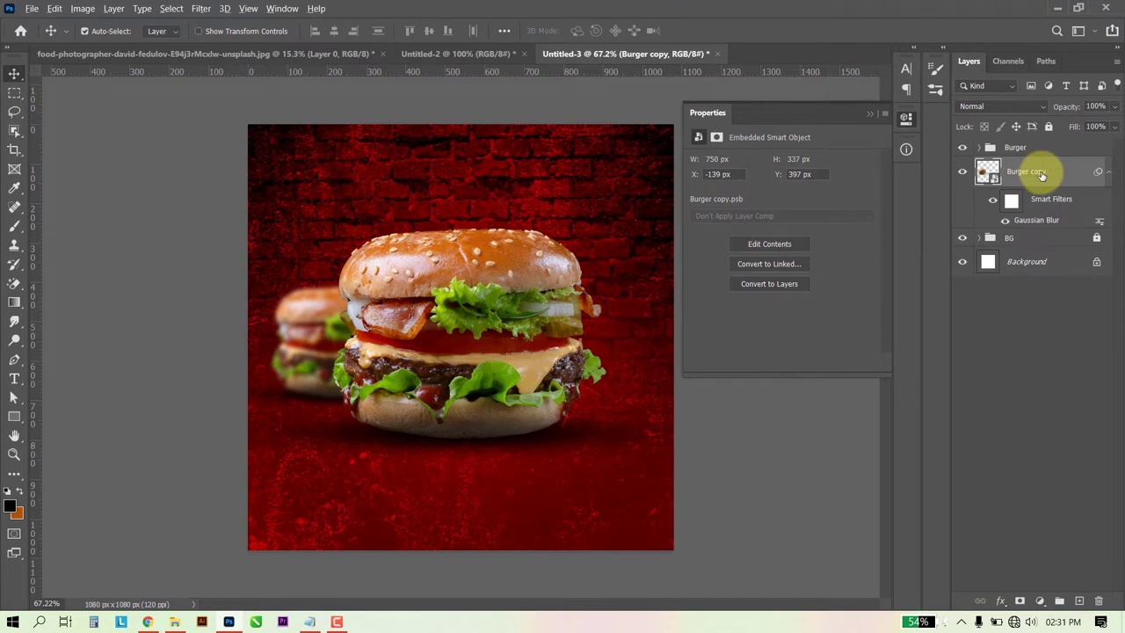
key("ctrl+j")
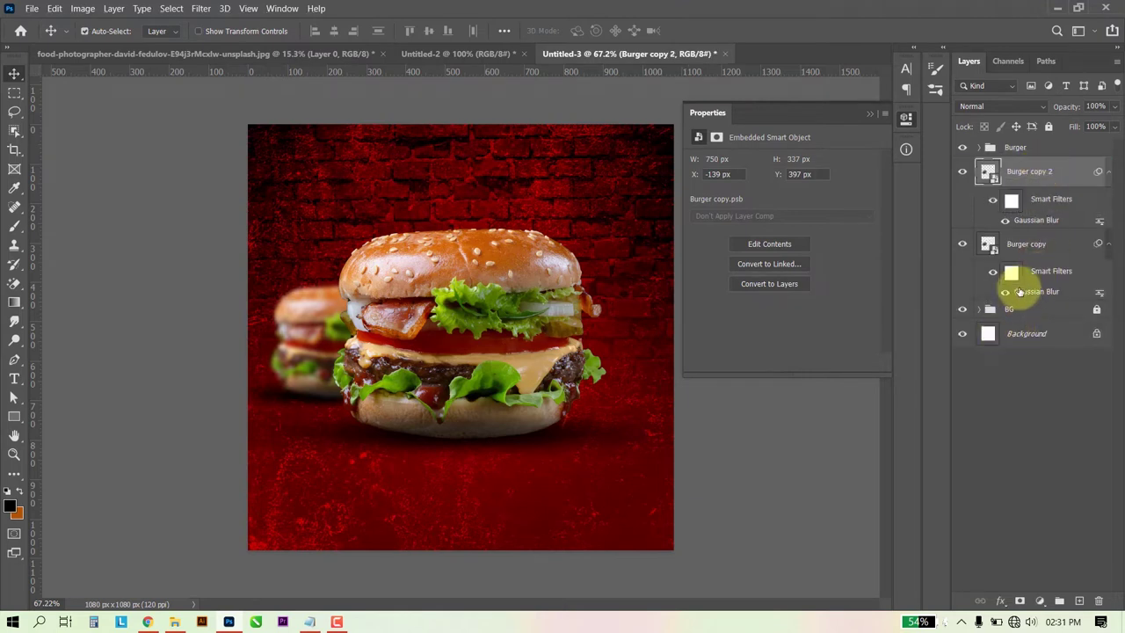
mouse_move(319, 349)
left_mouse_down()
mouse_move(586, 350)
mouse_move(560, 355)
left_mouse_up()
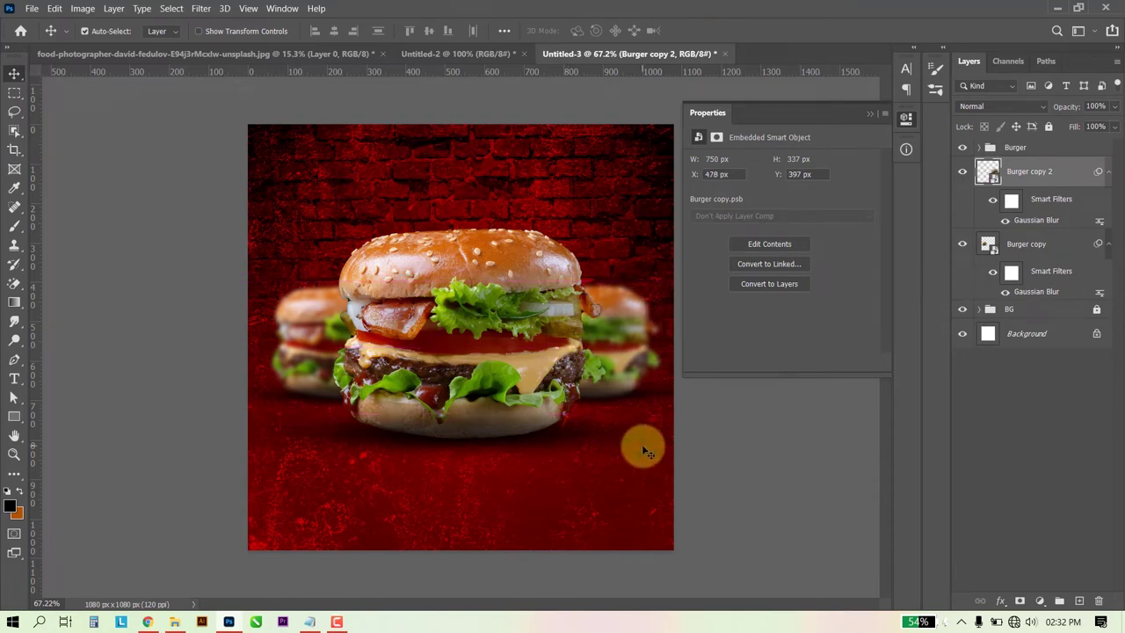
Enlarge the right-hand blurred burger and shift it slightly left.
key("ctrl+t")
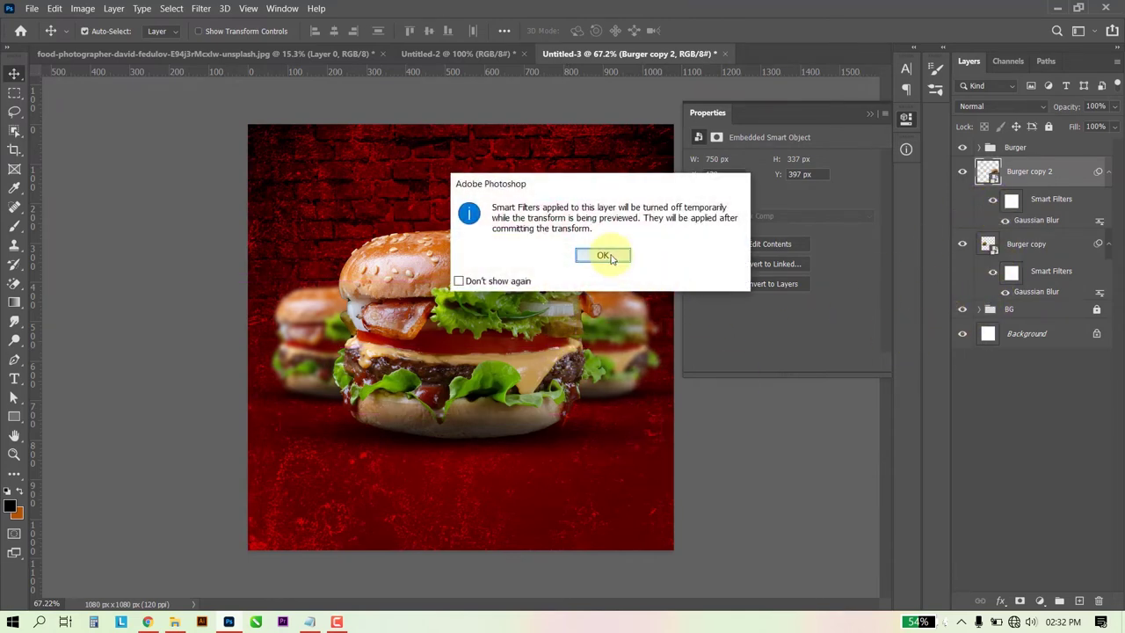
left_click(604, 255)
left_click_drag(587, 279, 595, 258)
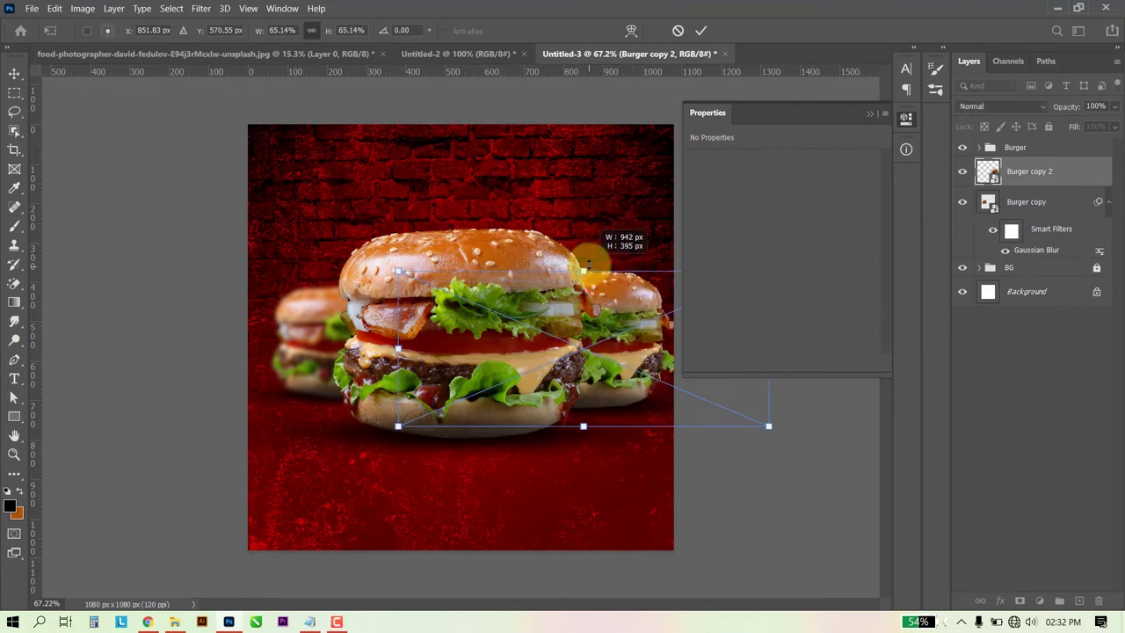
key("Return")
left_click_drag(620, 336, 607, 329)
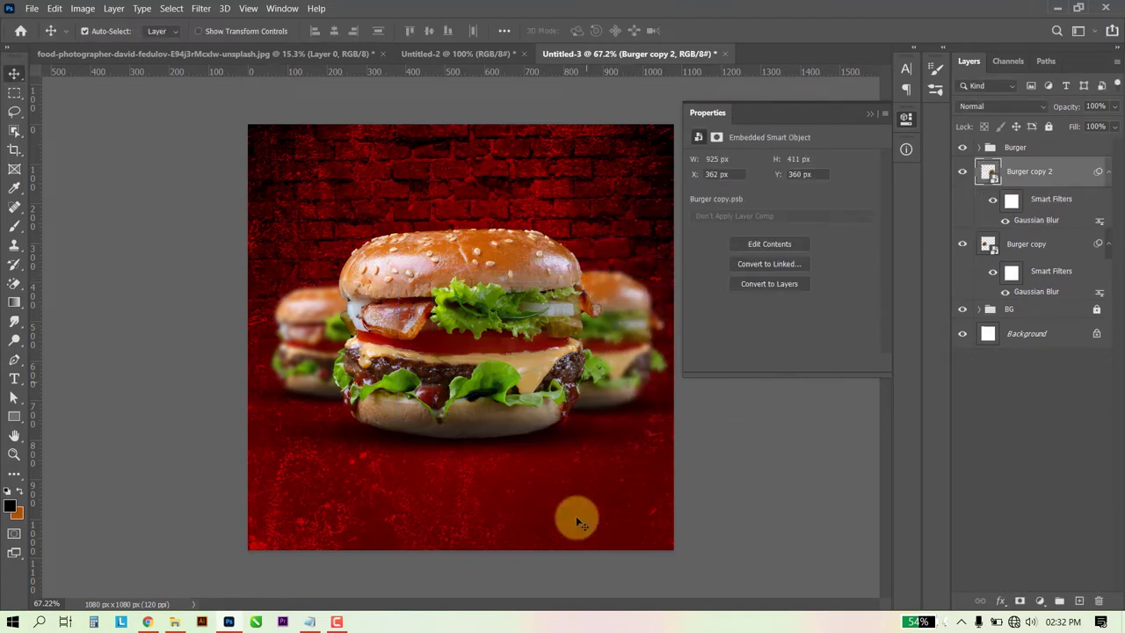
Group the main burger and both blurred copies into a group named 'Burger'.
left_click(1037, 151)
left_click(1031, 246, "shift")
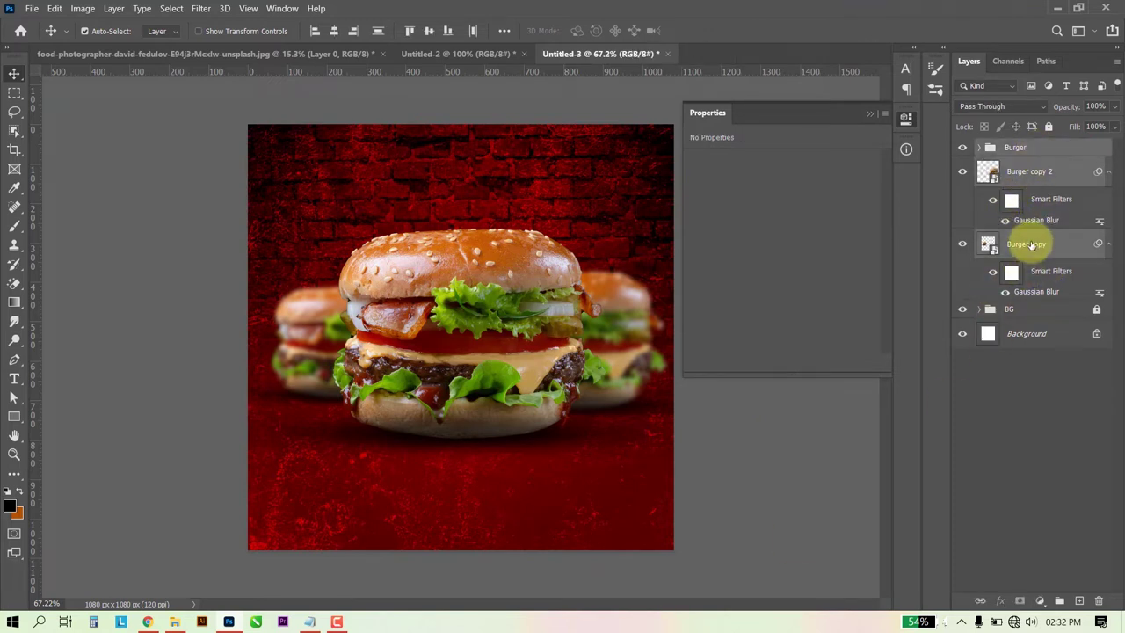
key("ctrl+g")
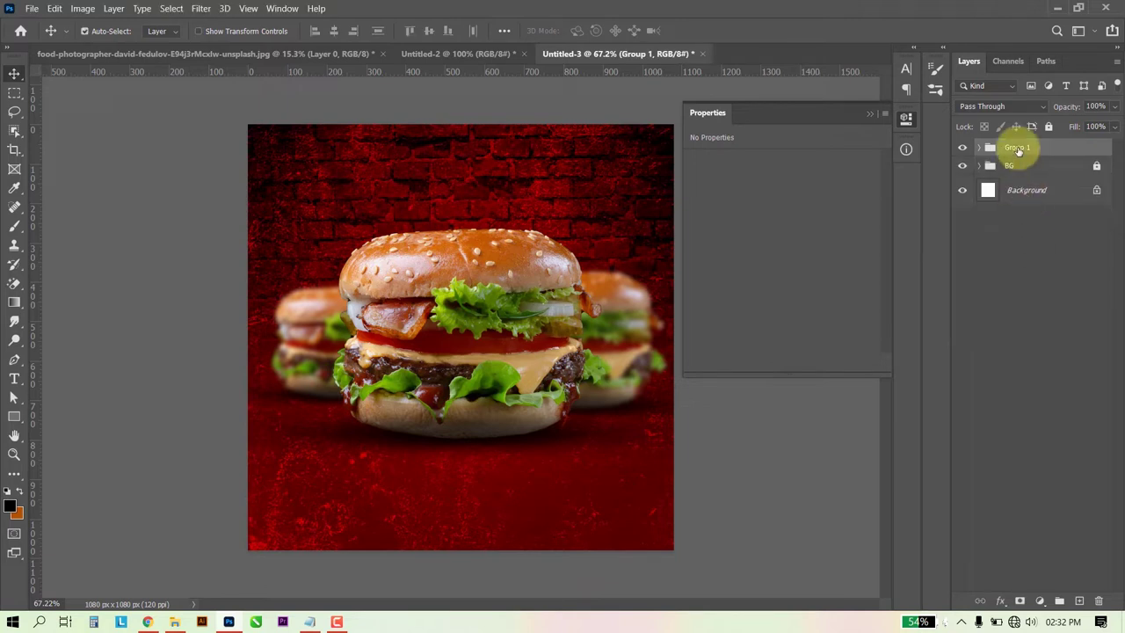
double_click(1017, 147)
type("B")
type("urger")
left_click(1037, 279)
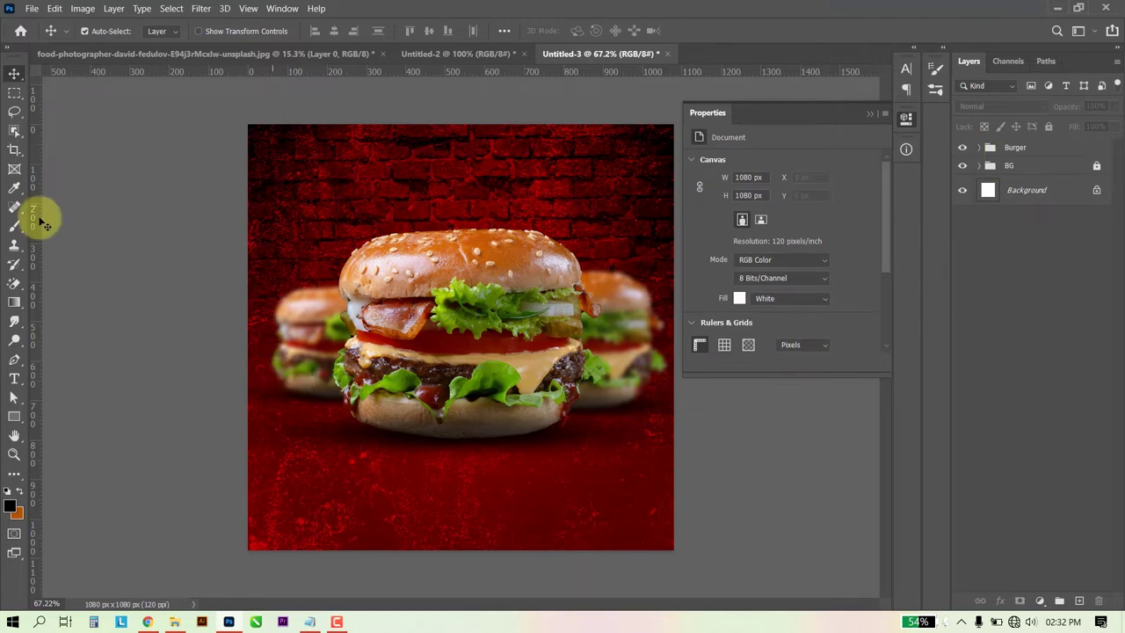
Paste the 'Hot & Fresh' line from the notes as new text near the top-left.
left_click(18, 378)
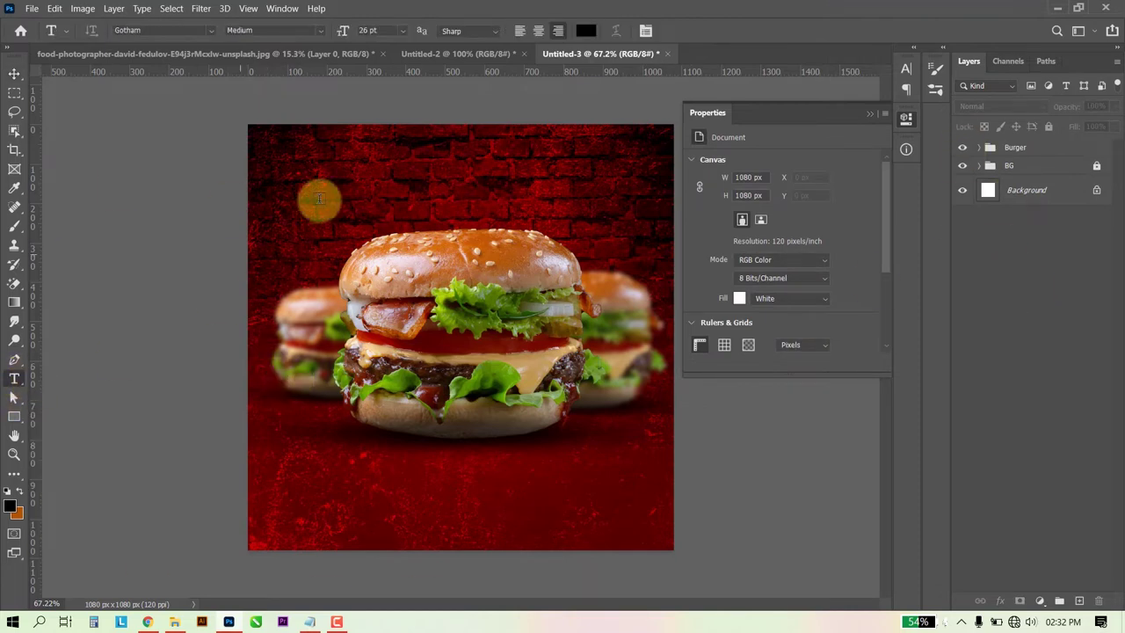
left_click(308, 622)
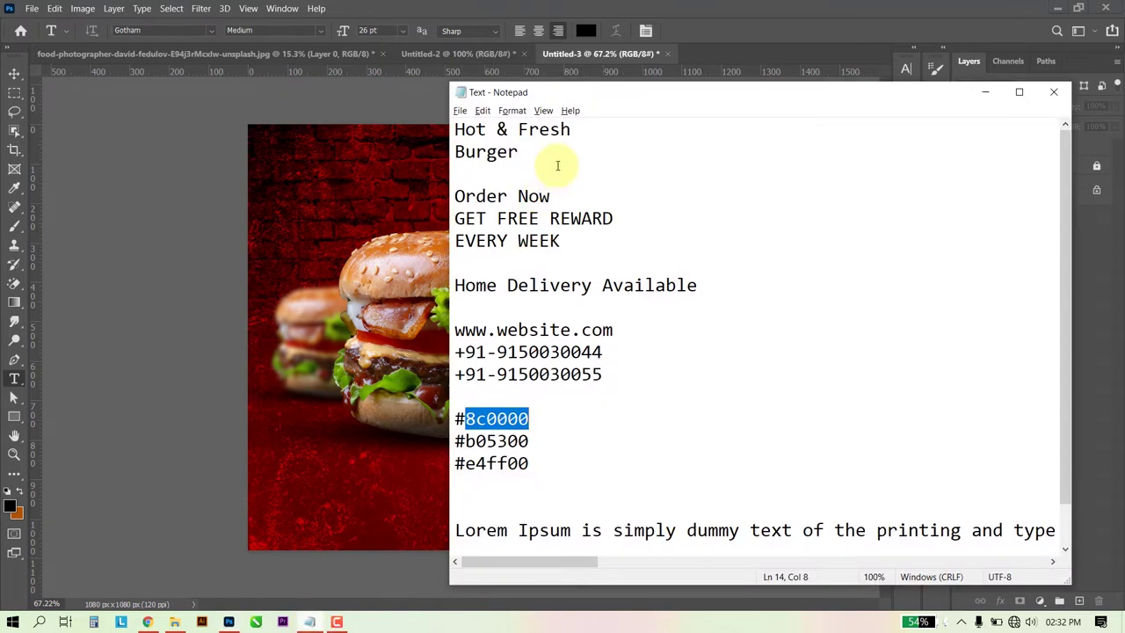
left_click_drag(584, 128, 443, 134)
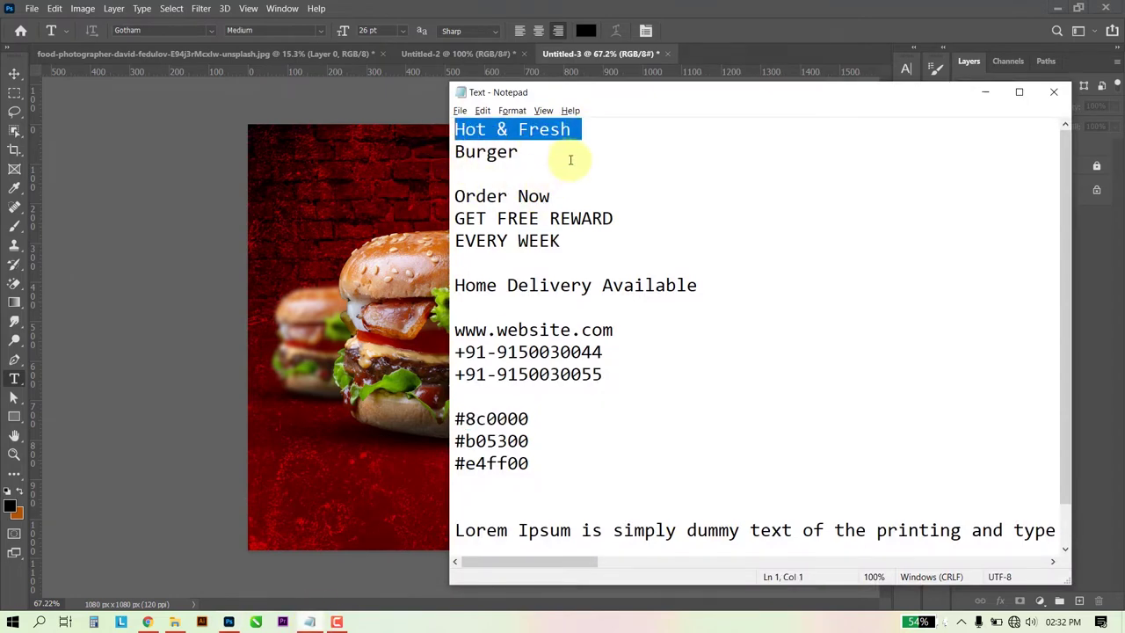
key("alt+Tab")
left_click(331, 169)
key("ctrl+v")
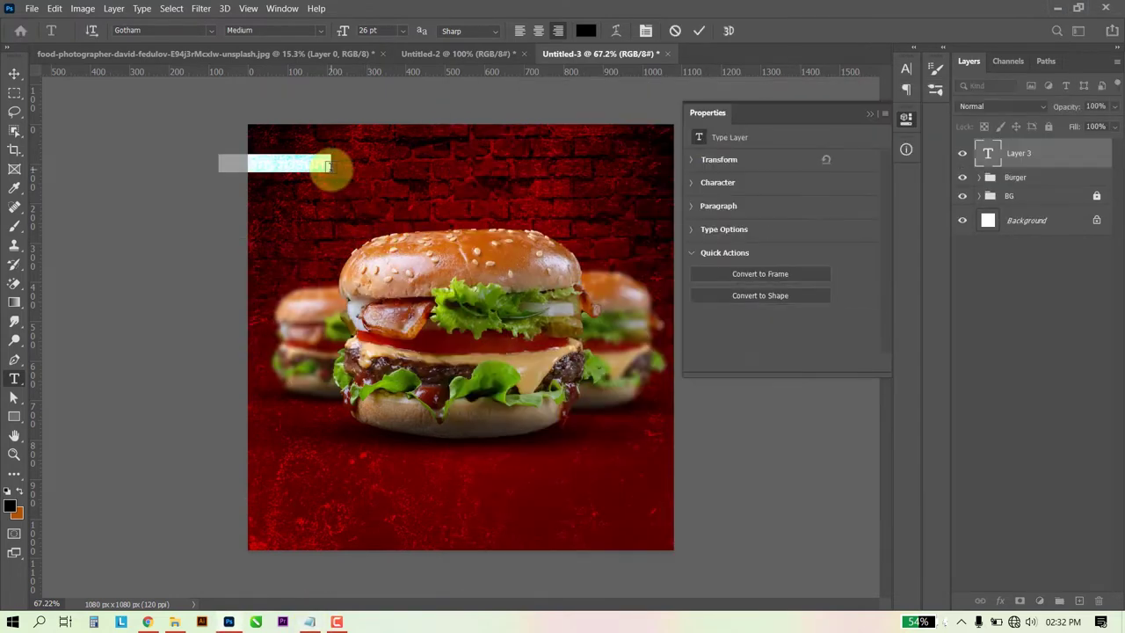
key("ctrl+a")
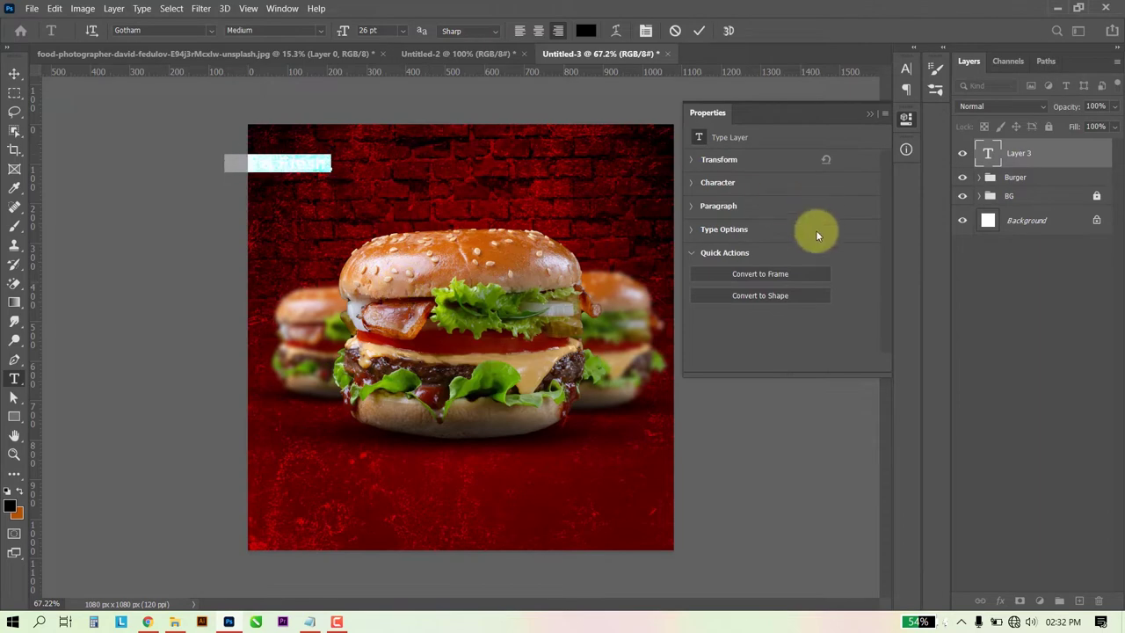
Colour the Hot & Fresh text yellow #e4ff00 and move it slightly right.
key("alt+Tab")
double_click(501, 466)
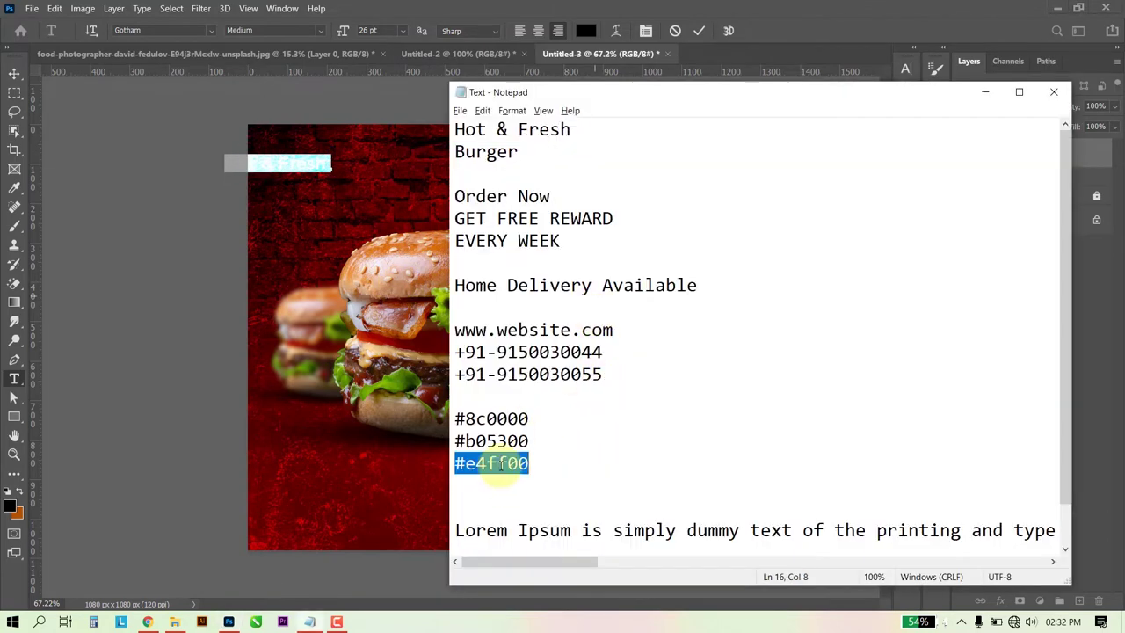
left_click_drag(465, 463, 547, 464)
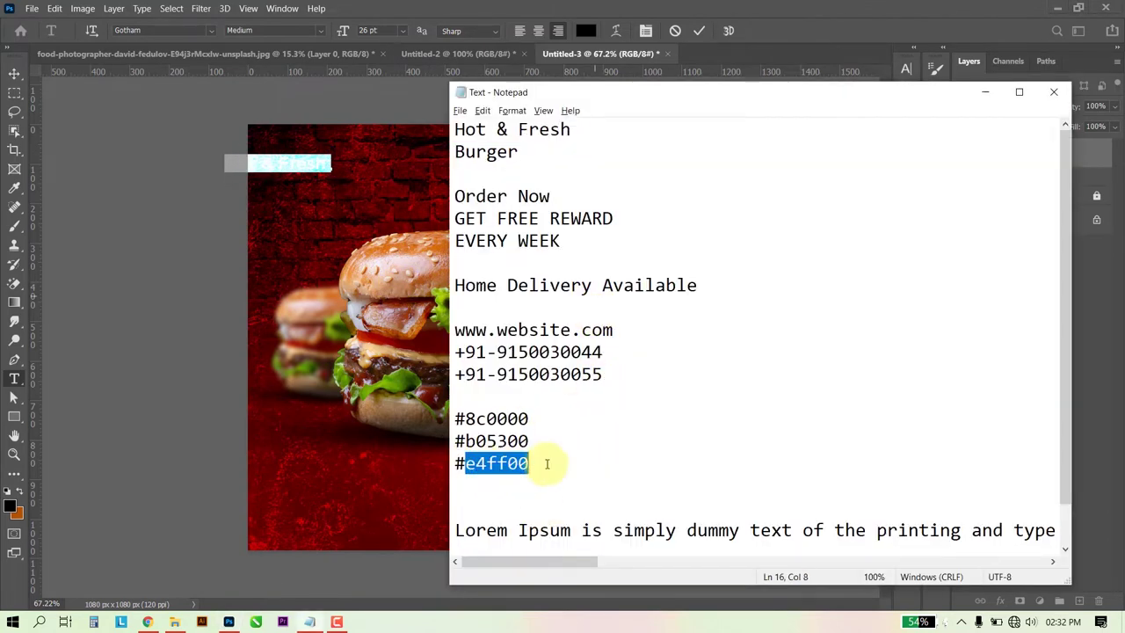
key("alt+Tab")
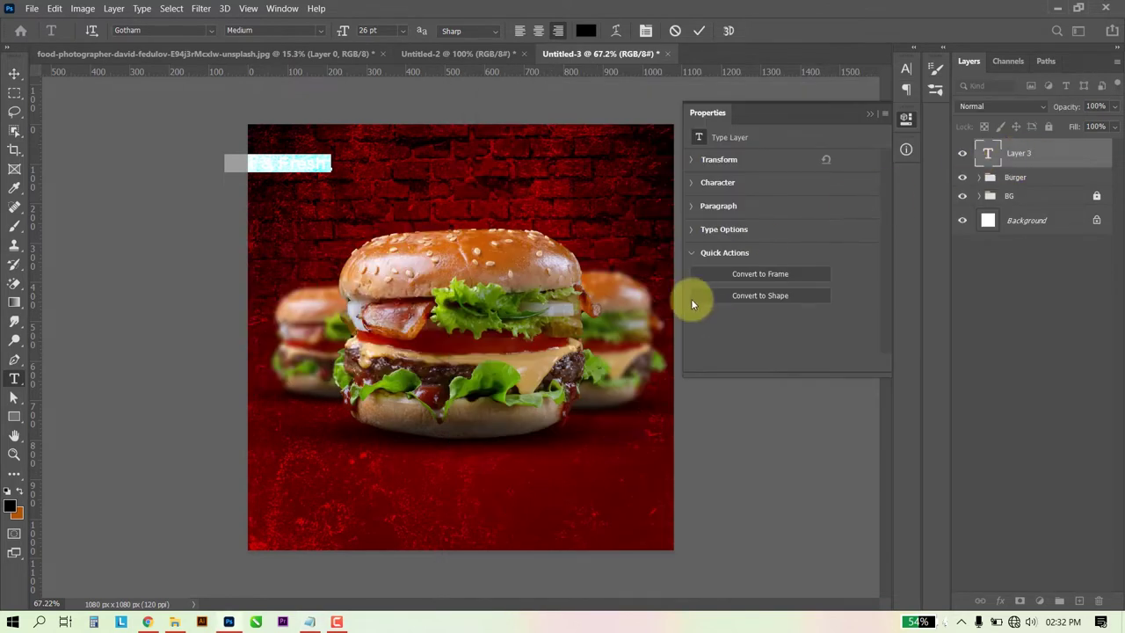
left_click(585, 30)
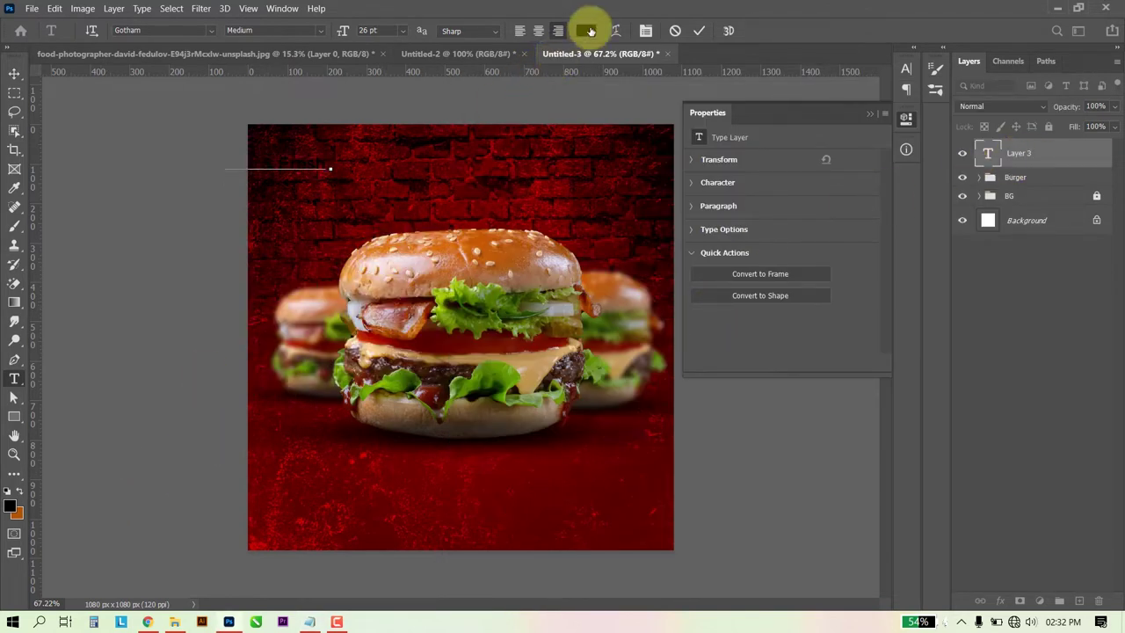
key("ctrl+v")
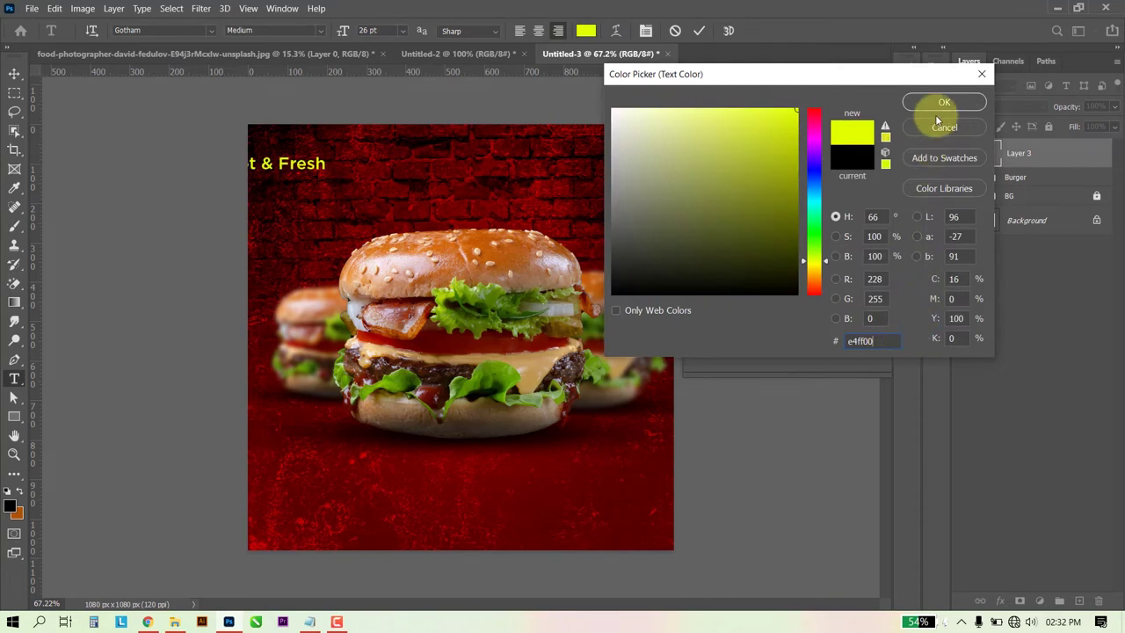
left_click(943, 102)
left_click(14, 73)
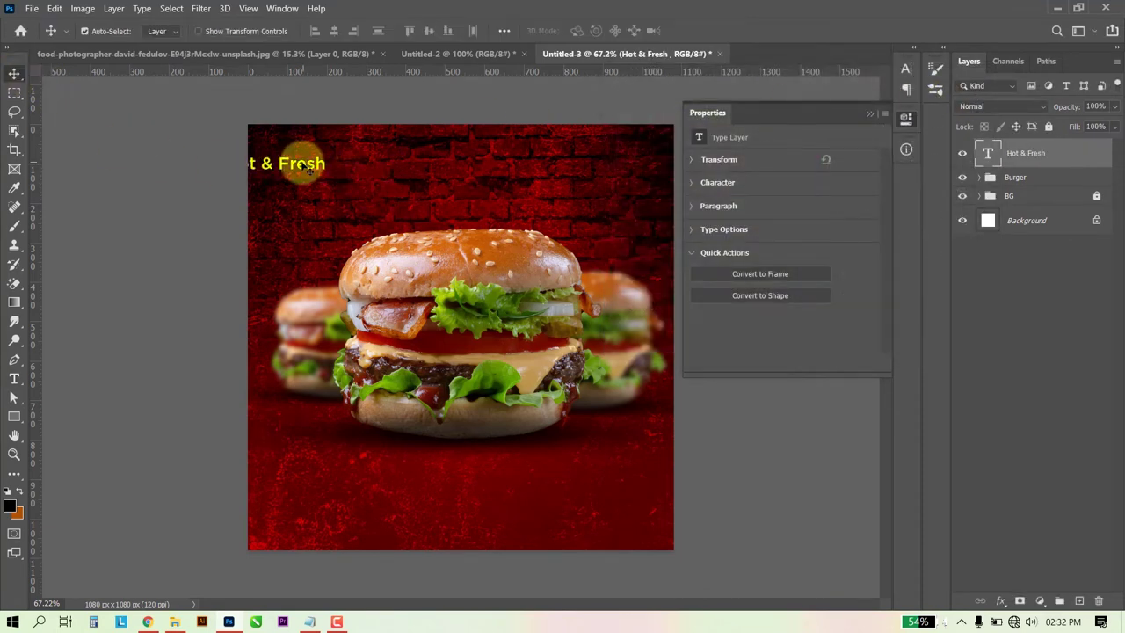
left_click_drag(299, 163, 354, 162)
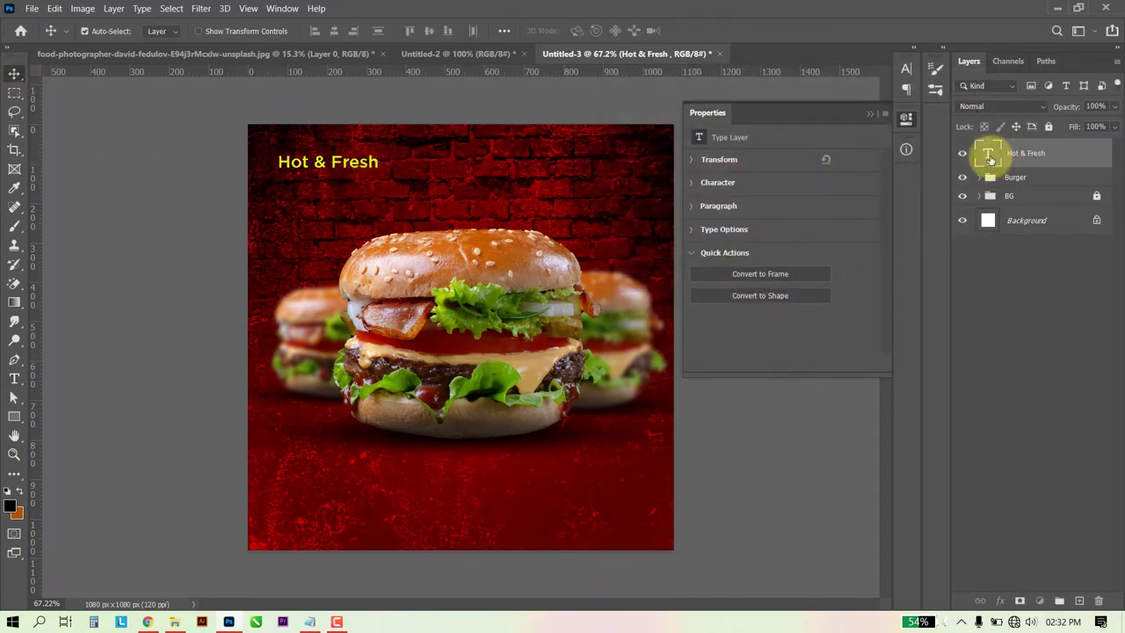
Set Hot & Fresh in Brush Script MT and enlarge it to about 144%.
double_click(989, 155)
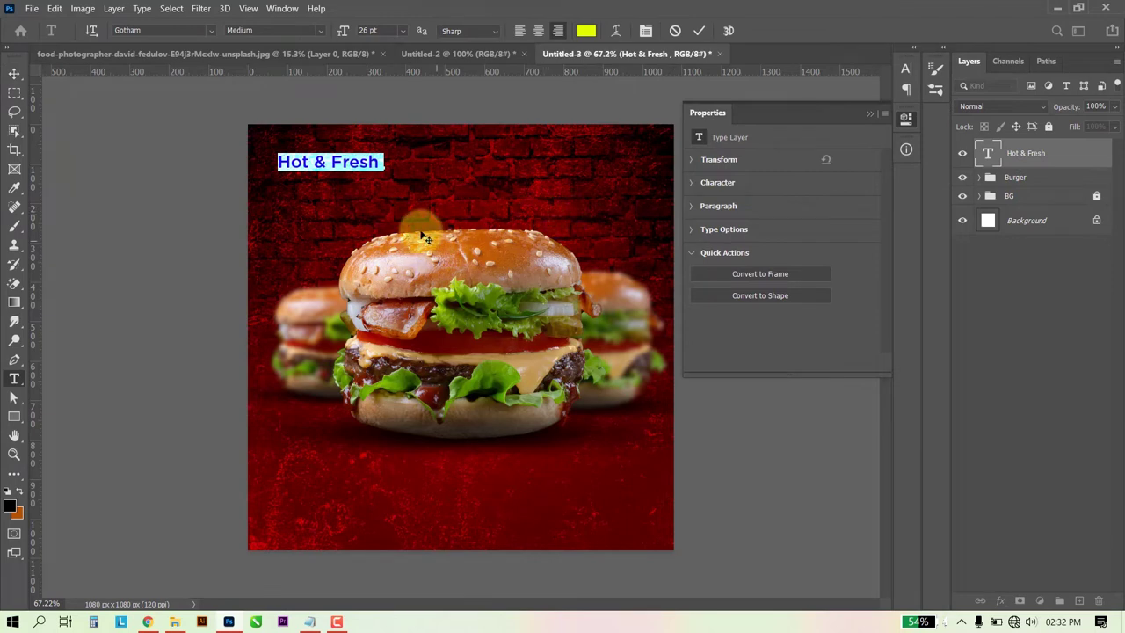
left_click(211, 31)
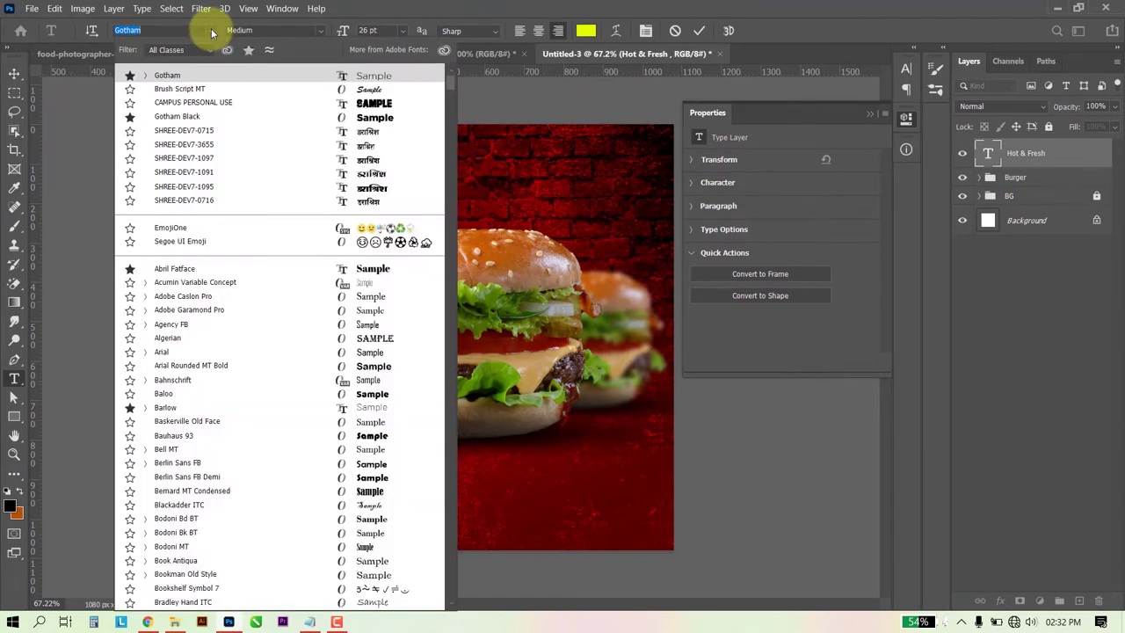
left_click(205, 91)
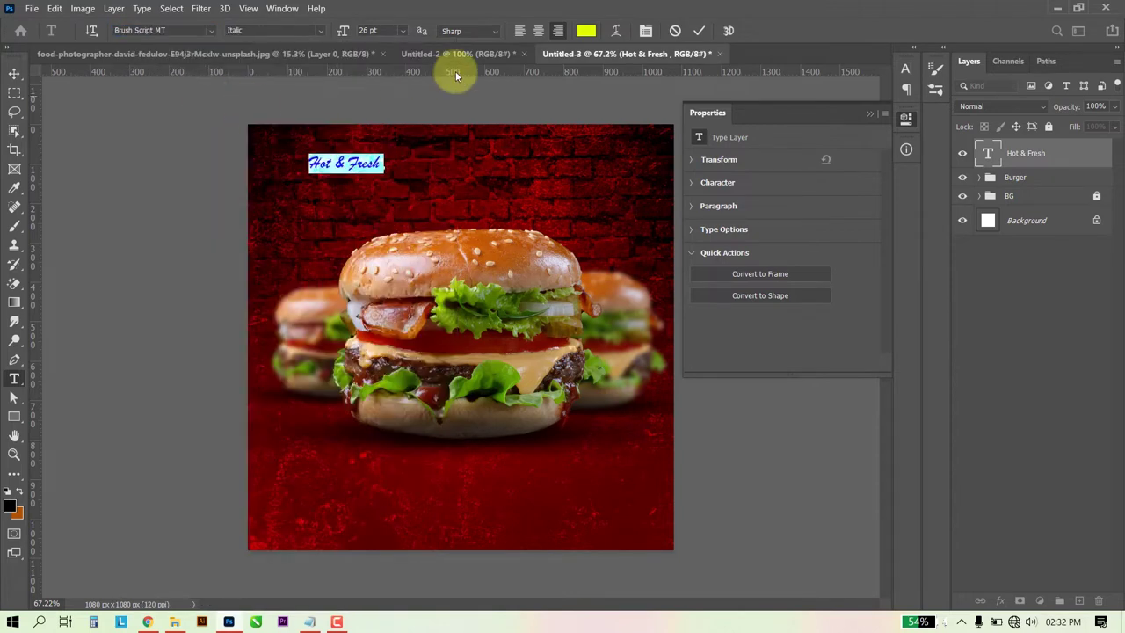
left_click(17, 73)
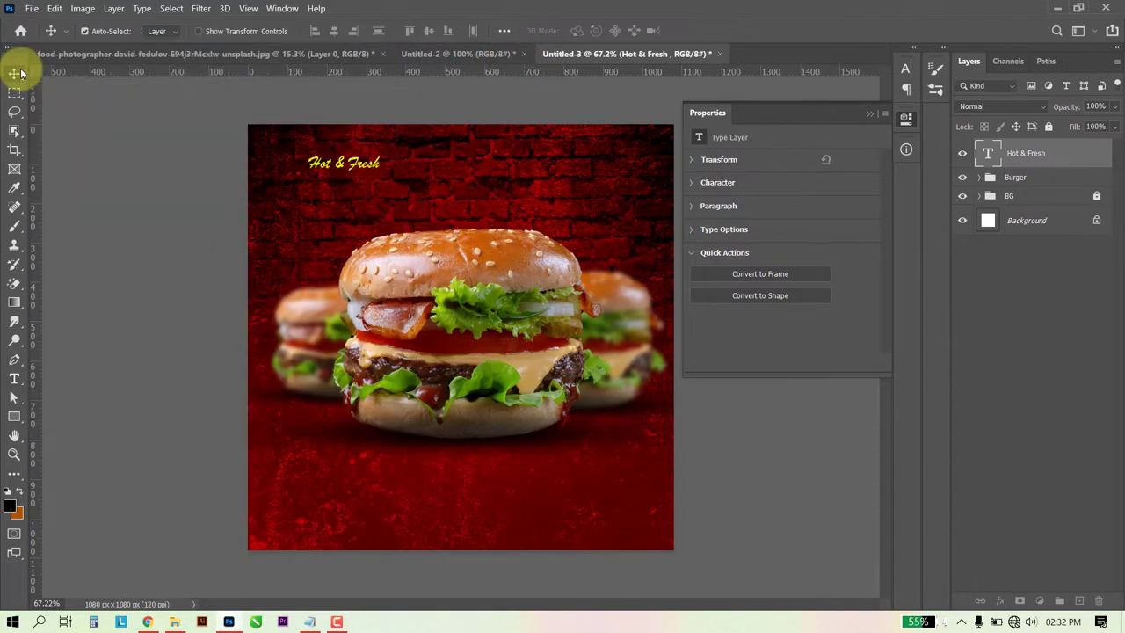
key("ctrl+t")
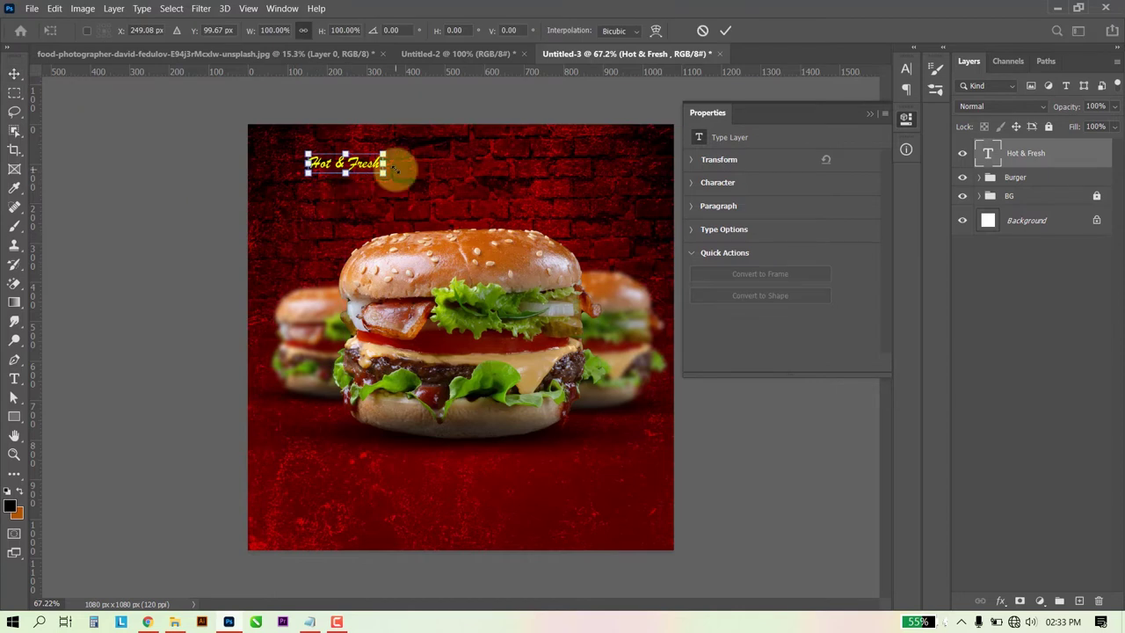
left_click_drag(383, 170, 411, 175)
key("Return")
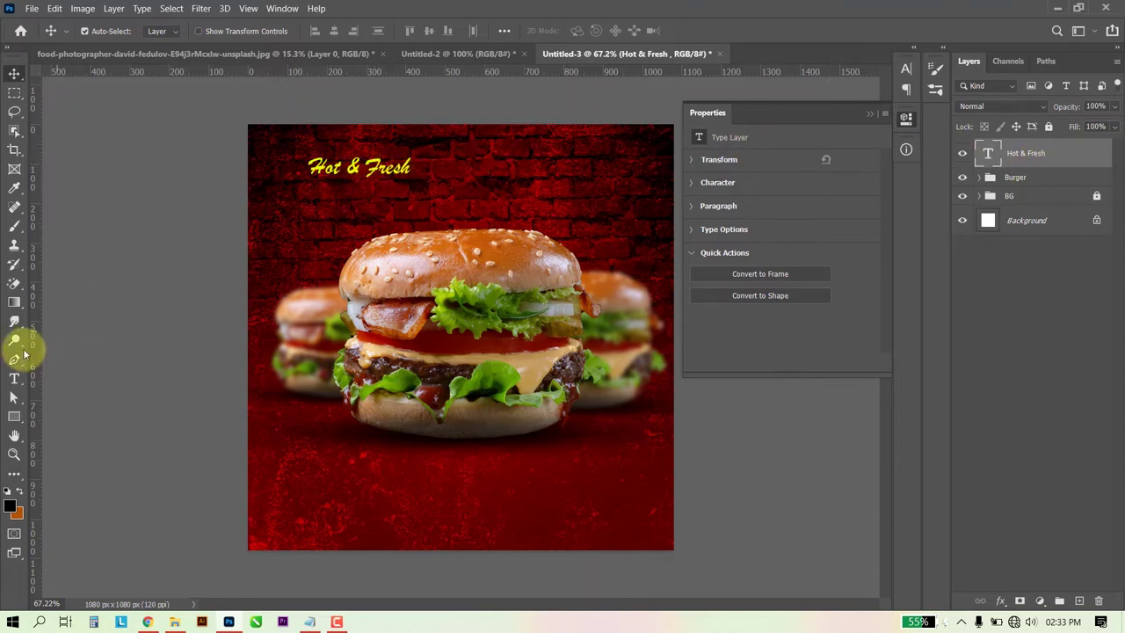
Paste the word 'Burger' from the notes as a new text line below Hot & Fresh.
key("alt+Tab")
left_click_drag(520, 152, 416, 145)
key("ctrl+c")
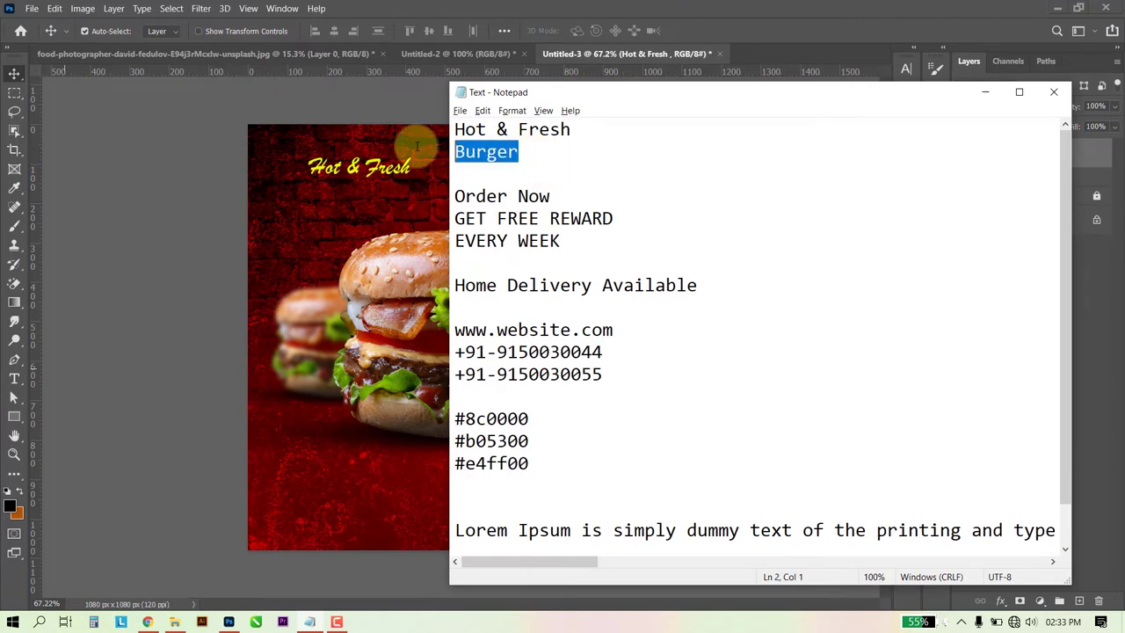
left_click(415, 157)
left_click(14, 378)
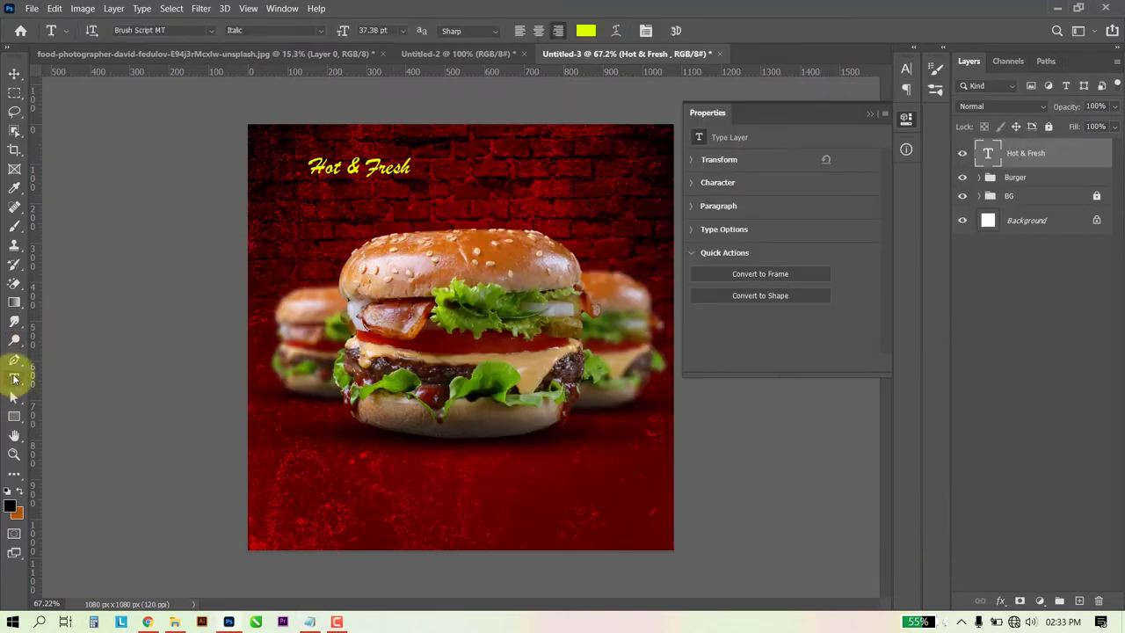
left_click(320, 205)
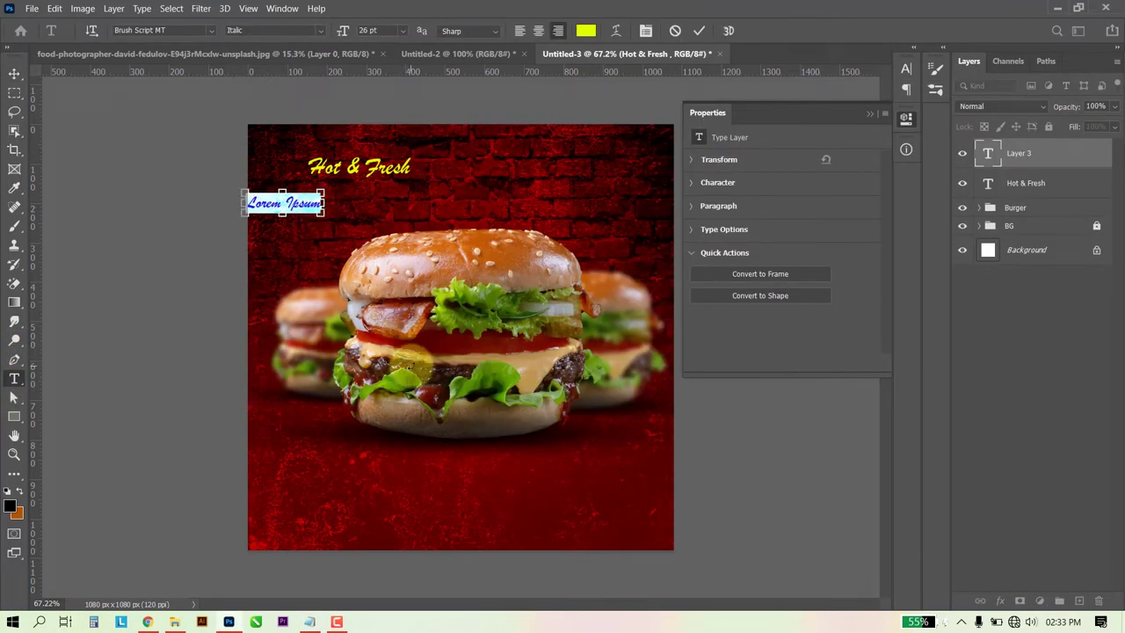
key("ctrl+v")
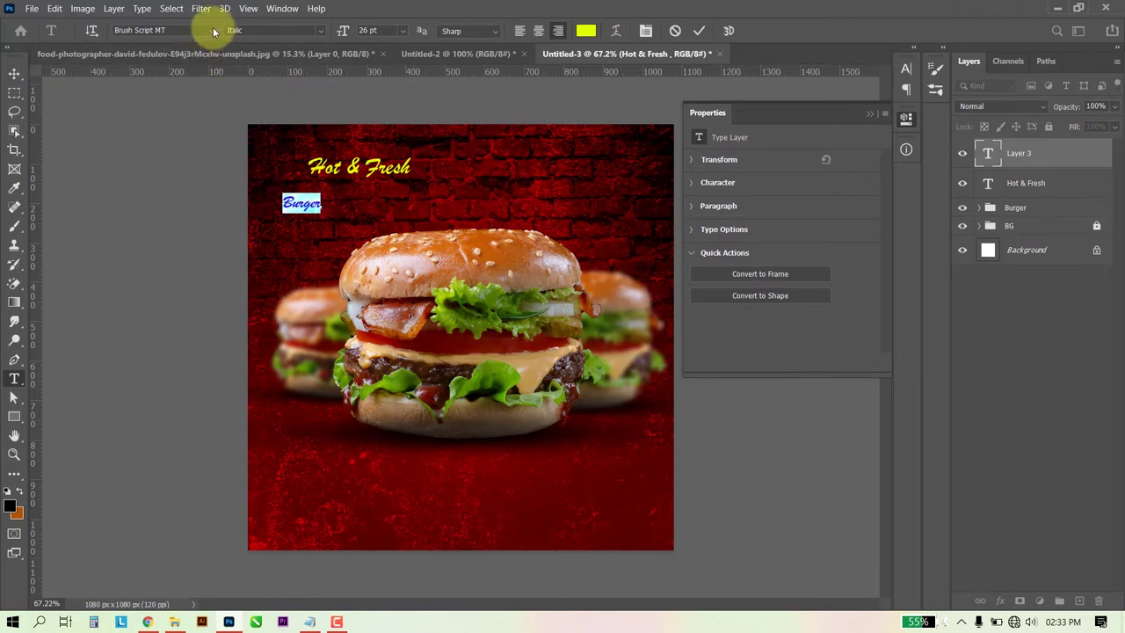
Set Burger in the CAMPUS PERSONAL USE font and stretch it to about 540%.
left_click(213, 32)
left_click(204, 103)
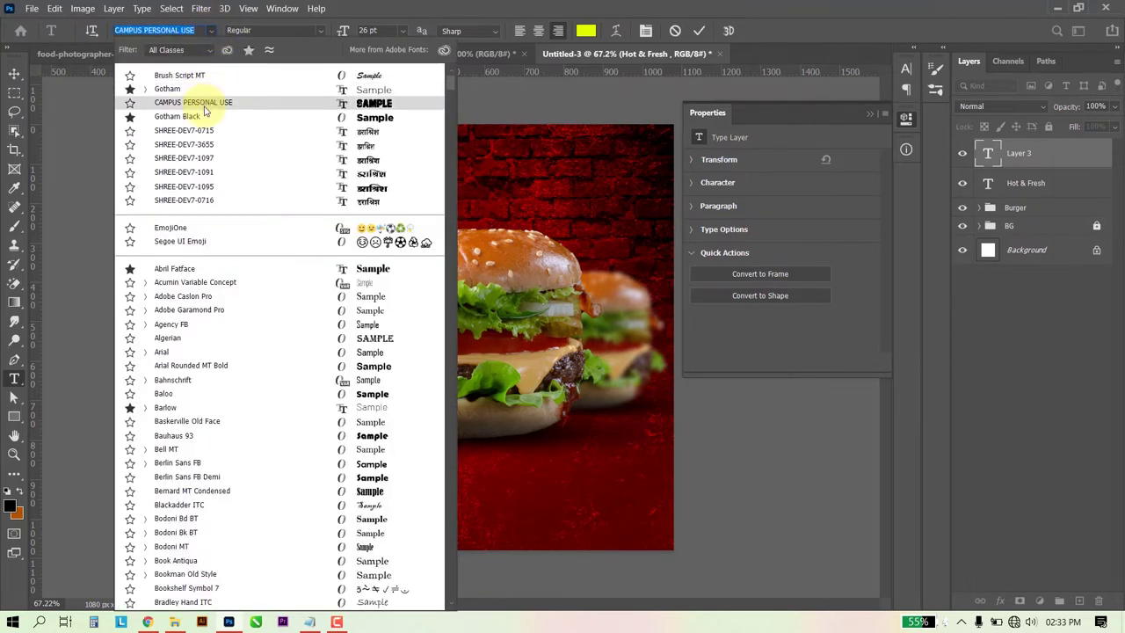
left_click(203, 106)
left_click(13, 74)
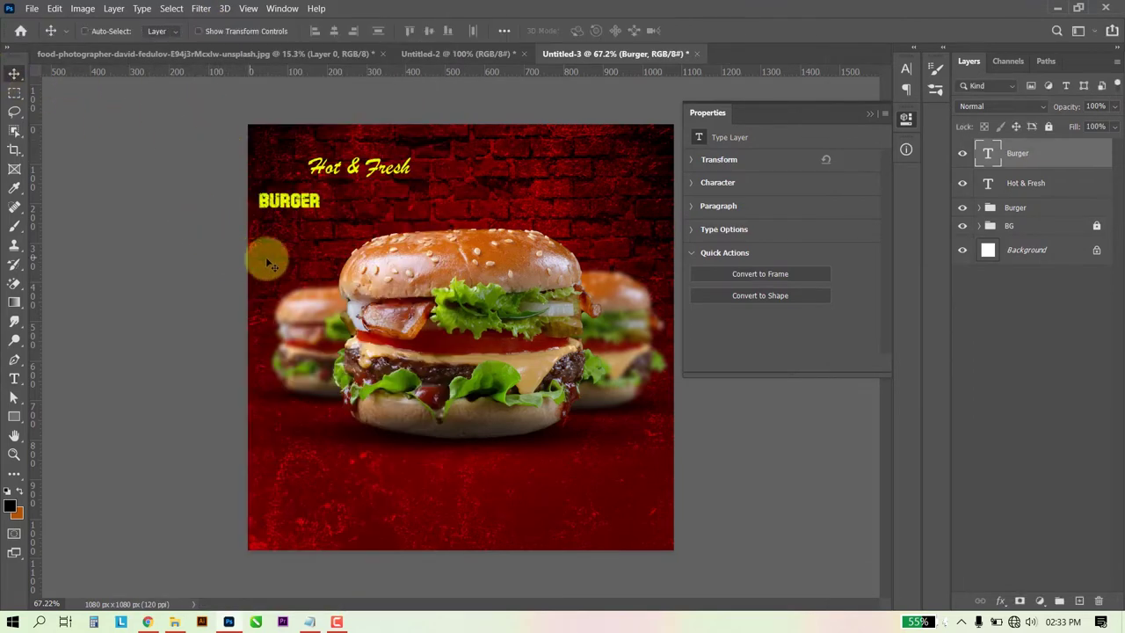
key("ctrl+t")
left_click_drag(321, 209, 588, 299)
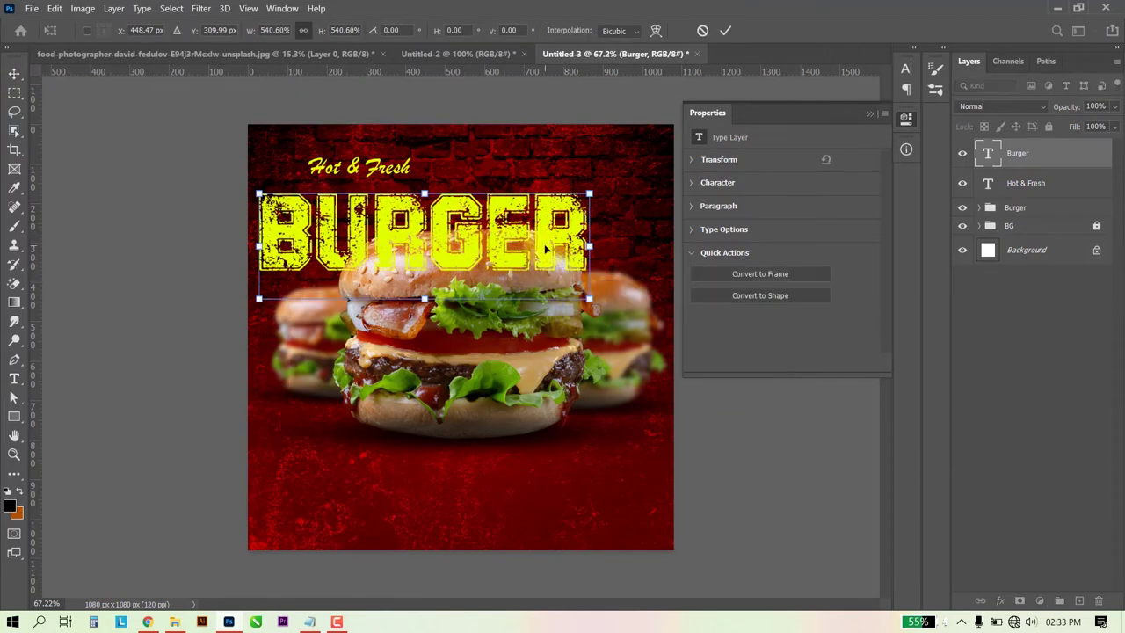
Center the BURGER headline, then scale the burger group to about 92% and move it lower.
left_click_drag(543, 243, 582, 249)
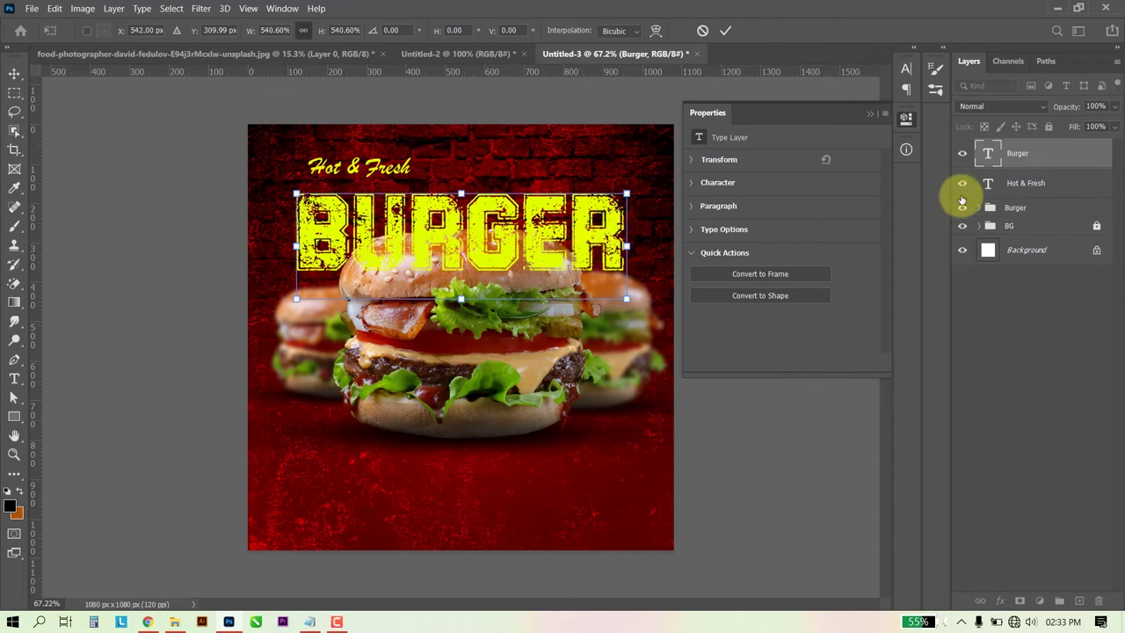
left_click(1012, 208)
key("ctrl+t")
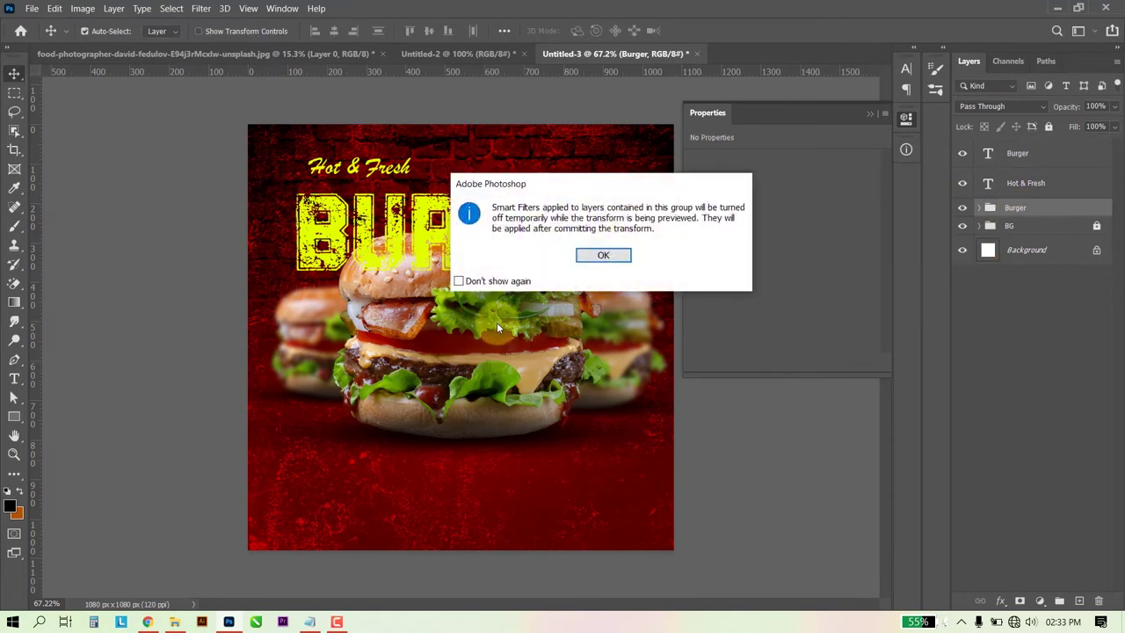
left_click(602, 257)
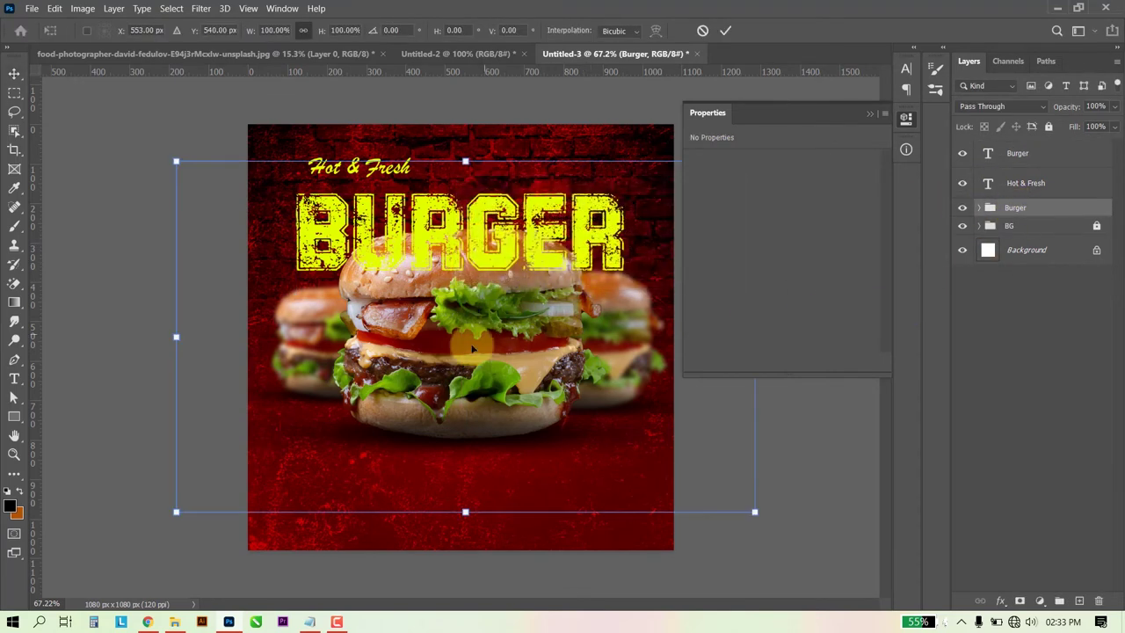
left_click_drag(755, 511, 729, 499)
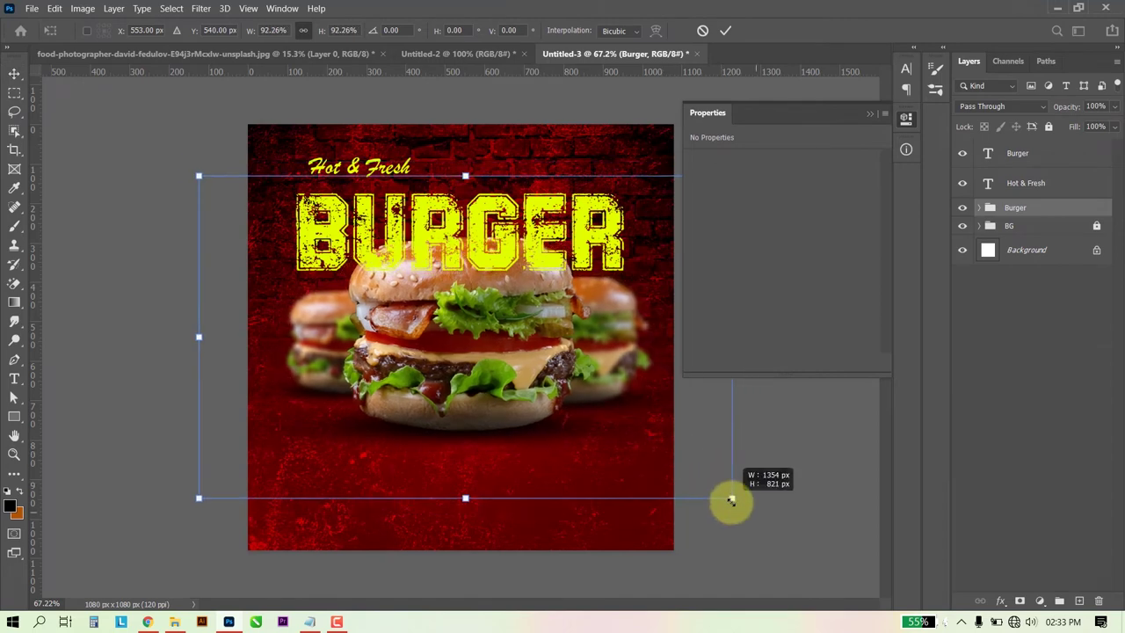
left_click_drag(503, 376, 518, 395)
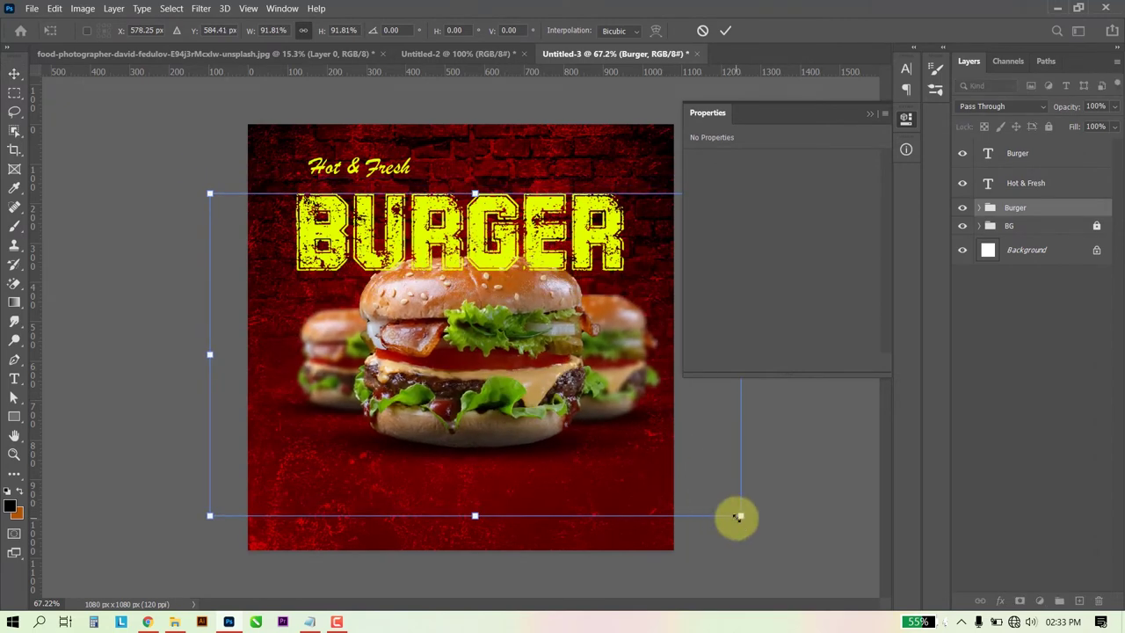
left_click_drag(733, 515, 729, 510)
key("Return")
Expand the Burger group and select the outer Burger group in the Layers panel.
left_click(517, 371)
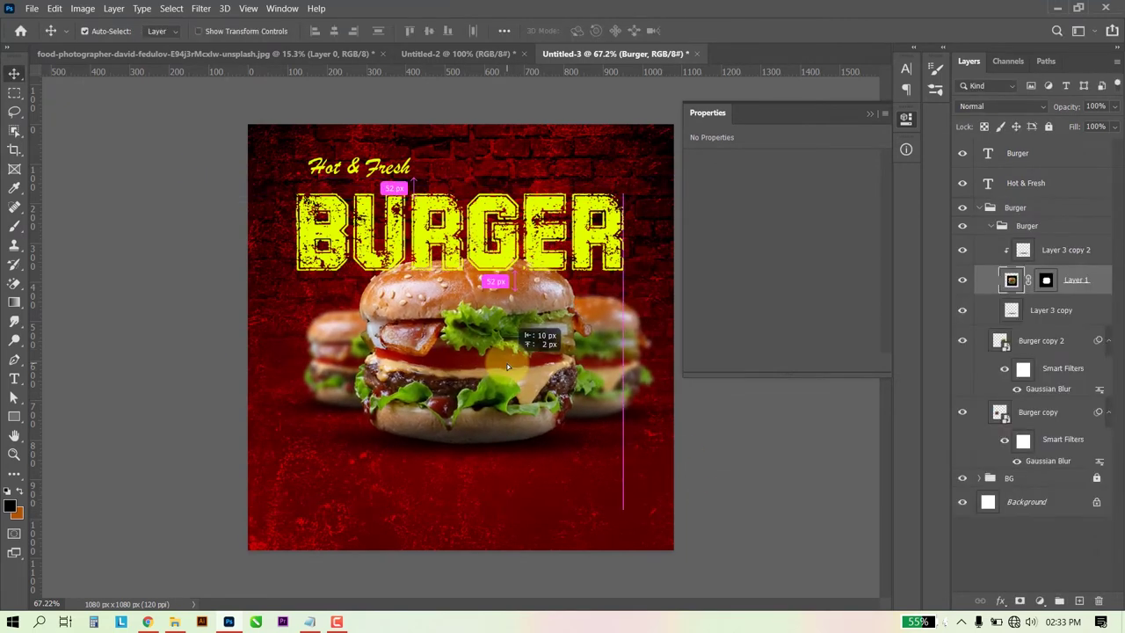
left_click(1017, 283)
left_click_drag(1028, 230, 1044, 279)
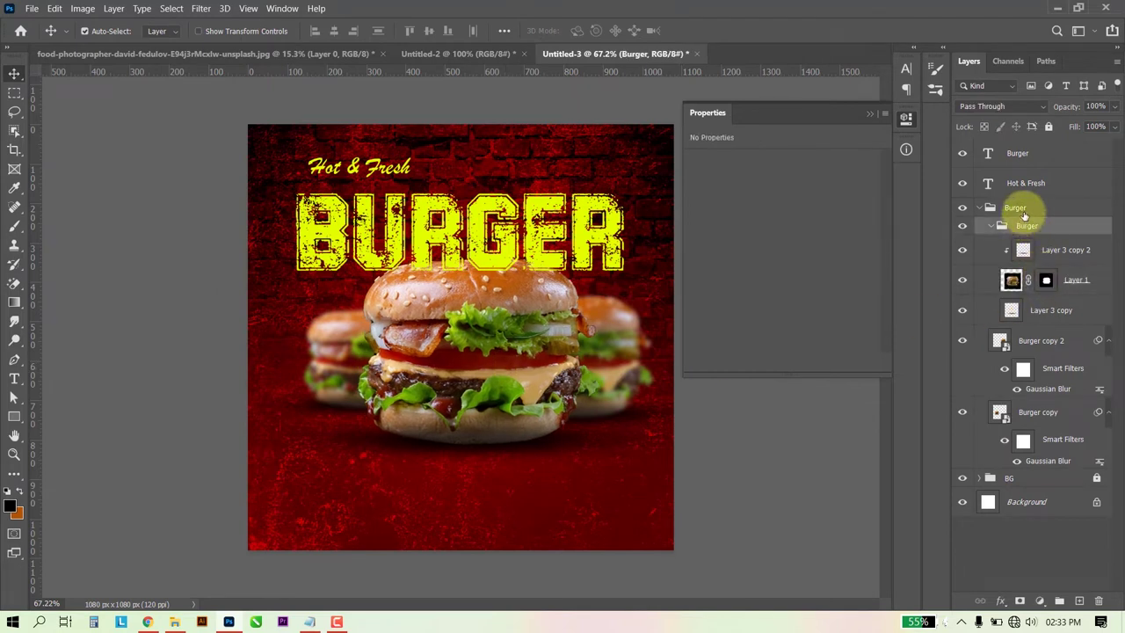
left_click_drag(1024, 207, 1043, 279)
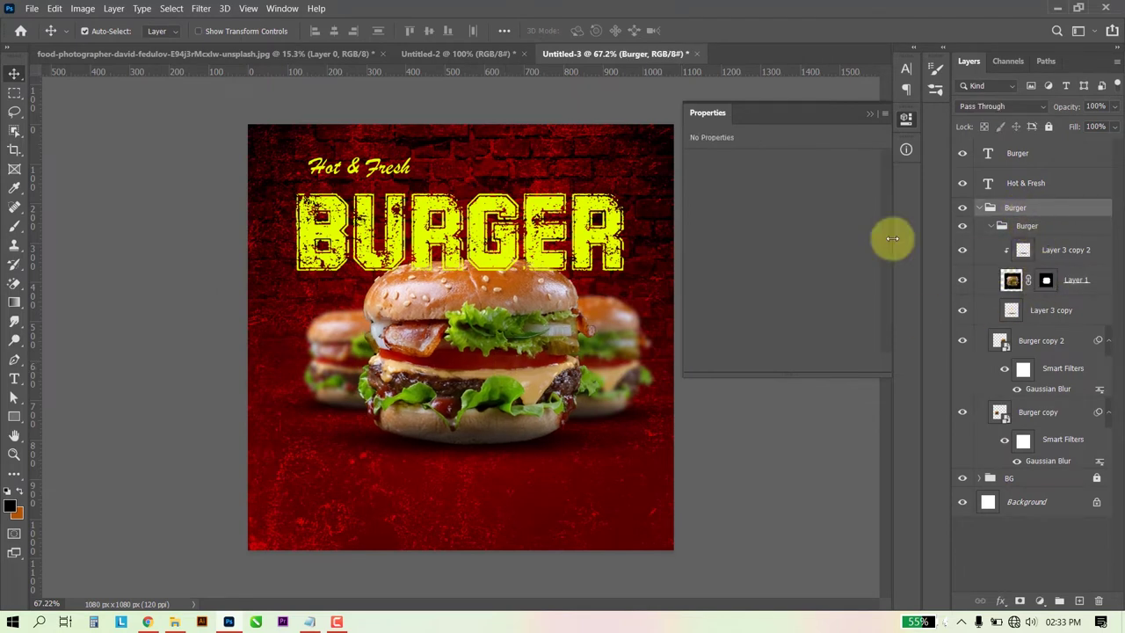
Change the BURGER headline text colour to white.
left_click(522, 243)
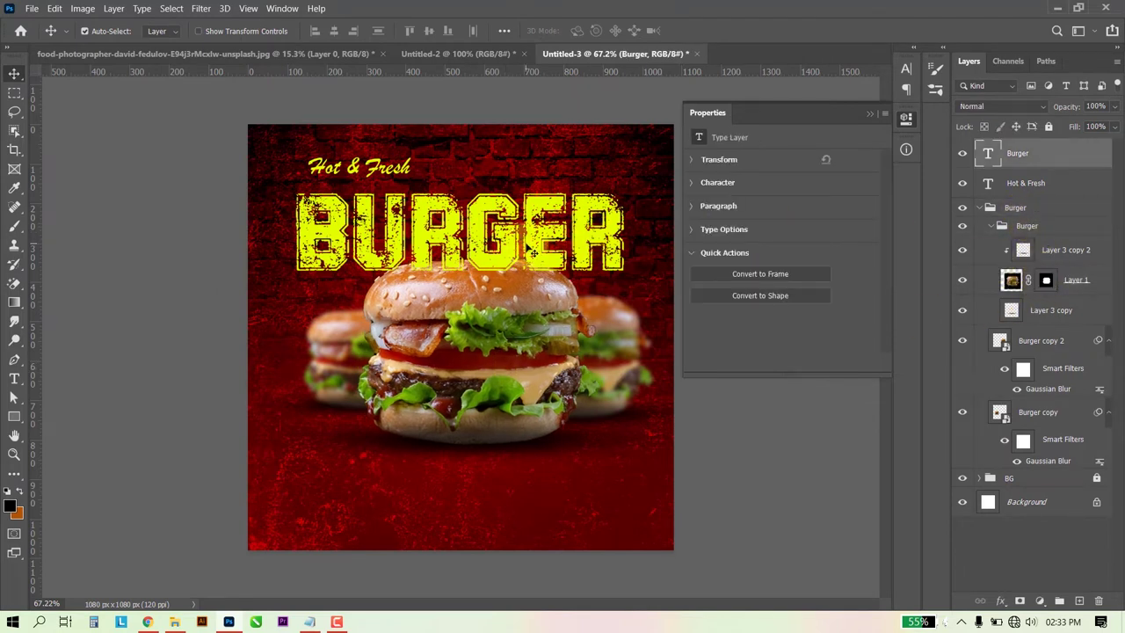
double_click(990, 154)
left_click(584, 30)
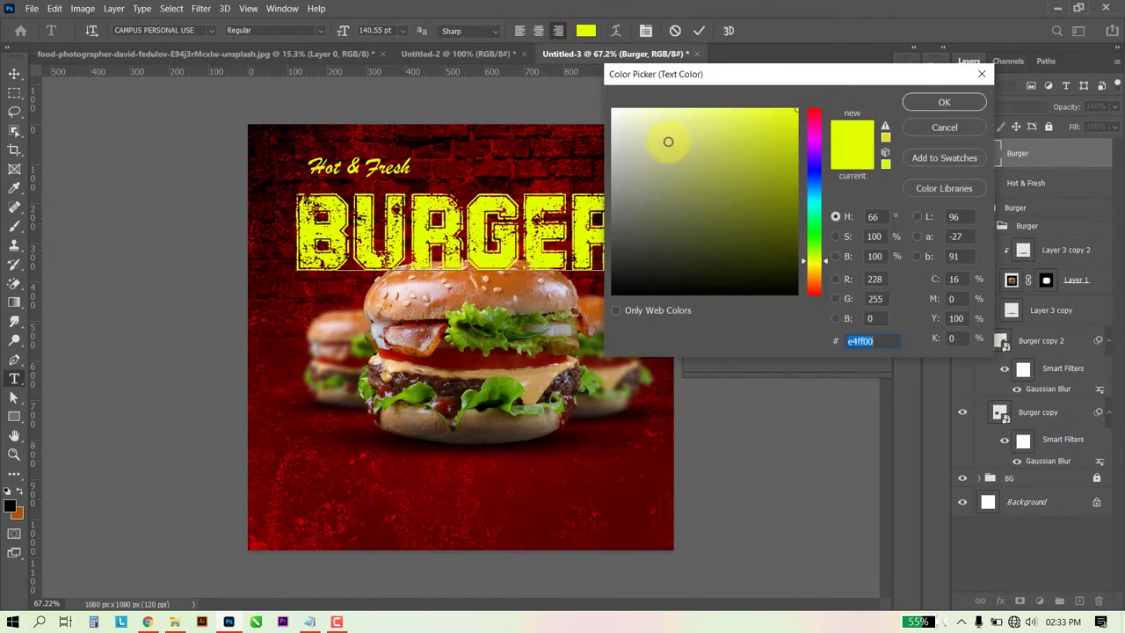
left_click(614, 110)
left_click(928, 108)
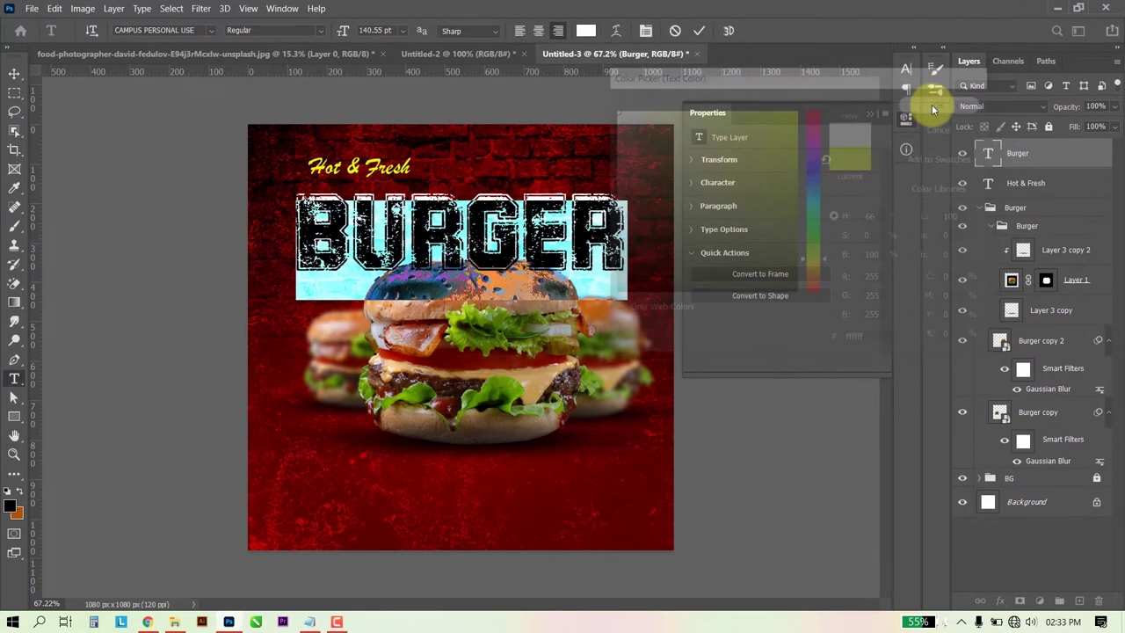
left_click(20, 77)
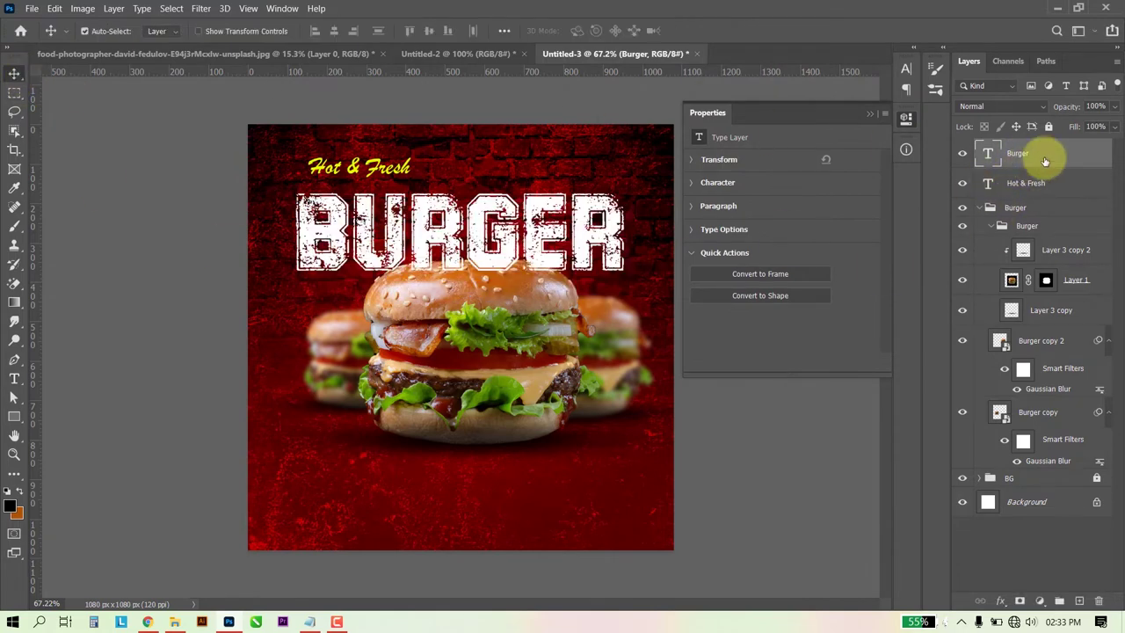
Move the BURGER text layer below the Burger group, just above BG.
left_click(980, 207)
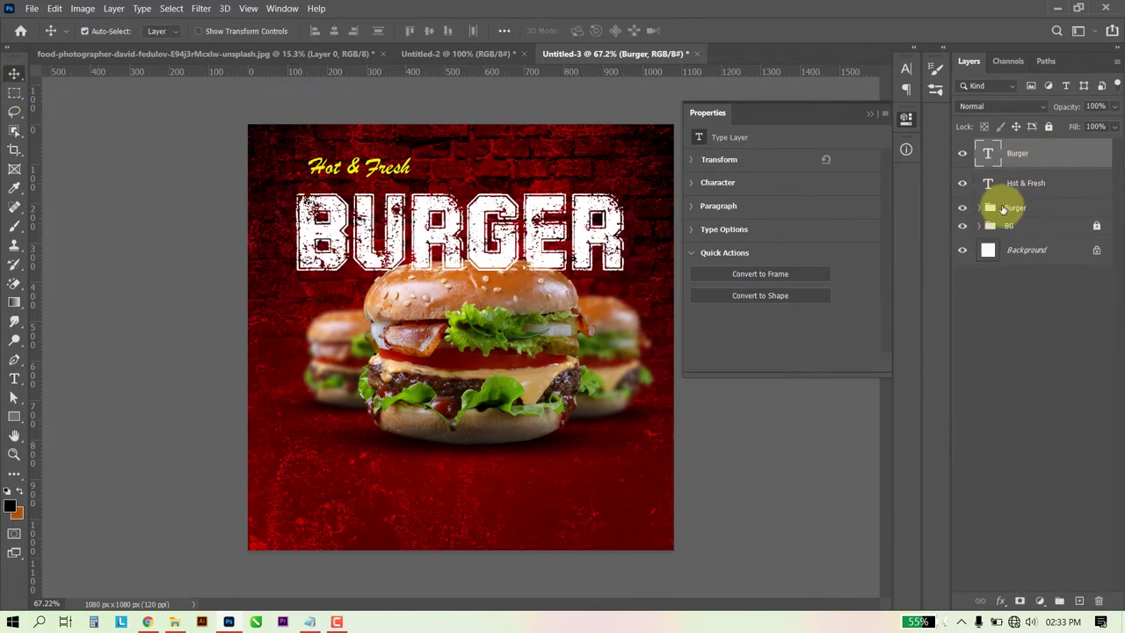
left_click_drag(1036, 151, 1039, 217)
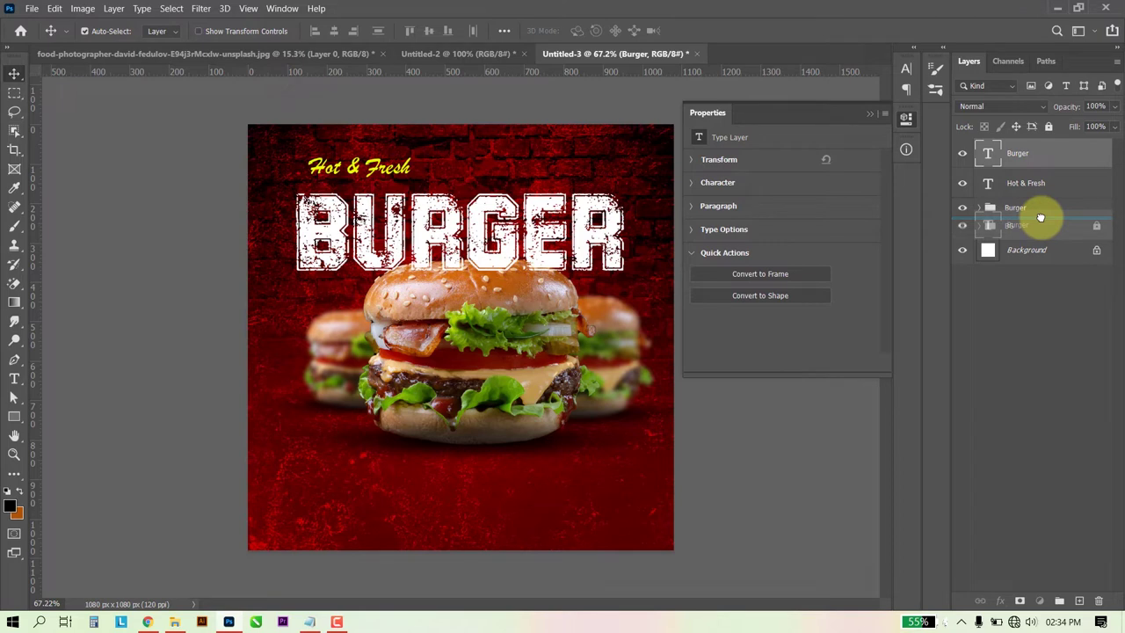
left_click_drag(1040, 217, 1041, 217)
Skew the BURGER headline upward to the right and shift it slightly down-left.
key("ctrl+t")
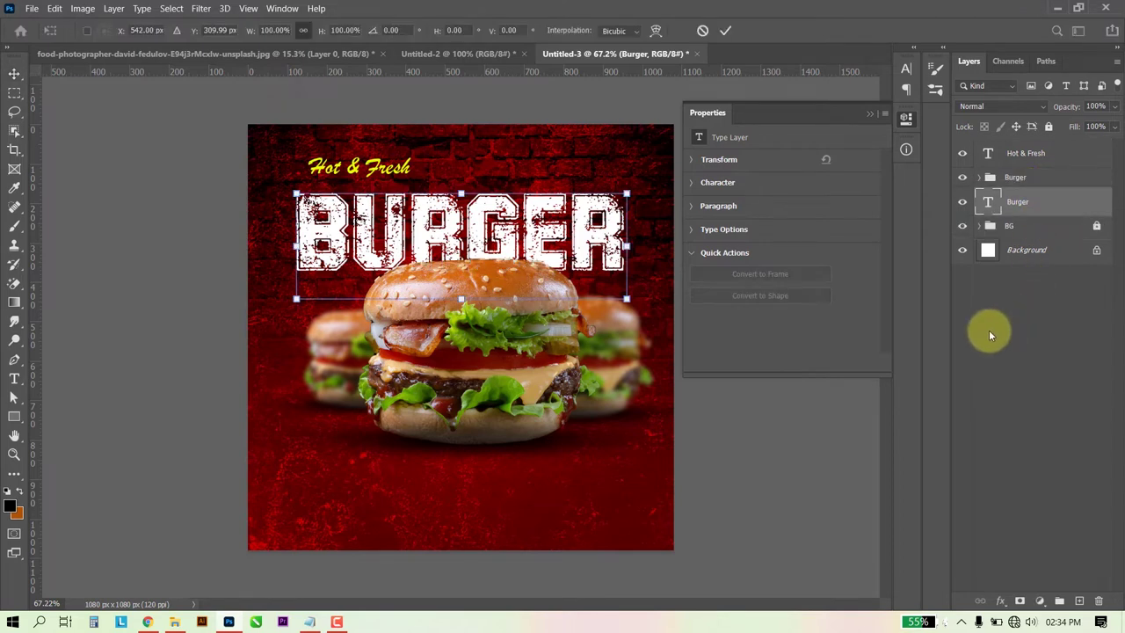
right_click(623, 247)
left_click(641, 301)
left_click_drag(634, 248, 626, 193)
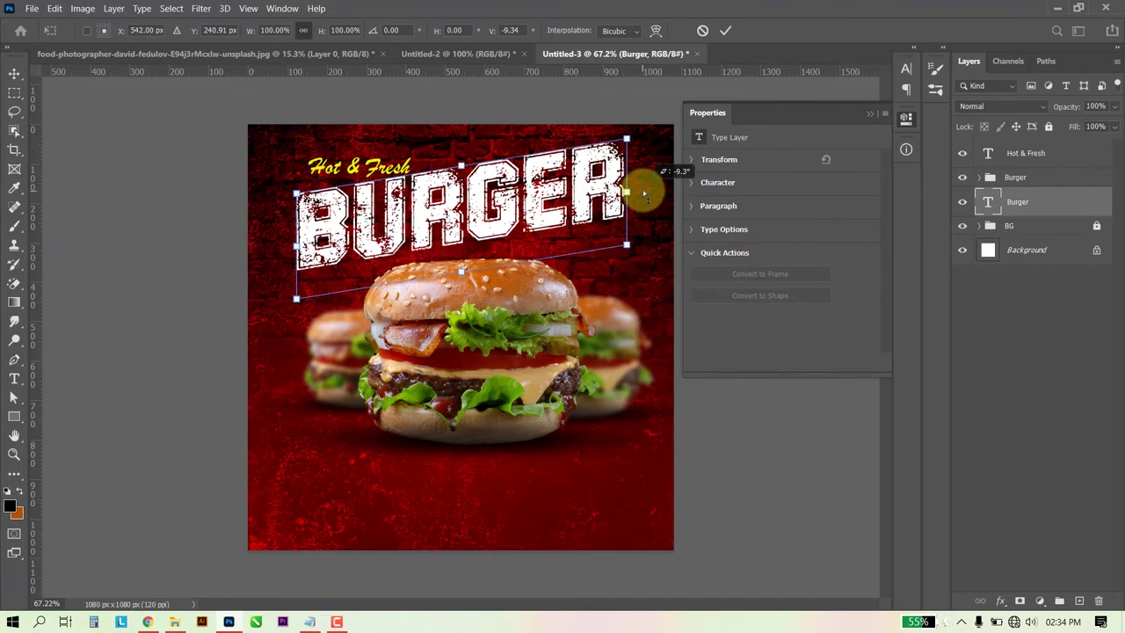
key("Return")
mouse_move(594, 204)
left_mouse_down()
mouse_move(594, 229)
mouse_move(603, 218)
left_mouse_up()
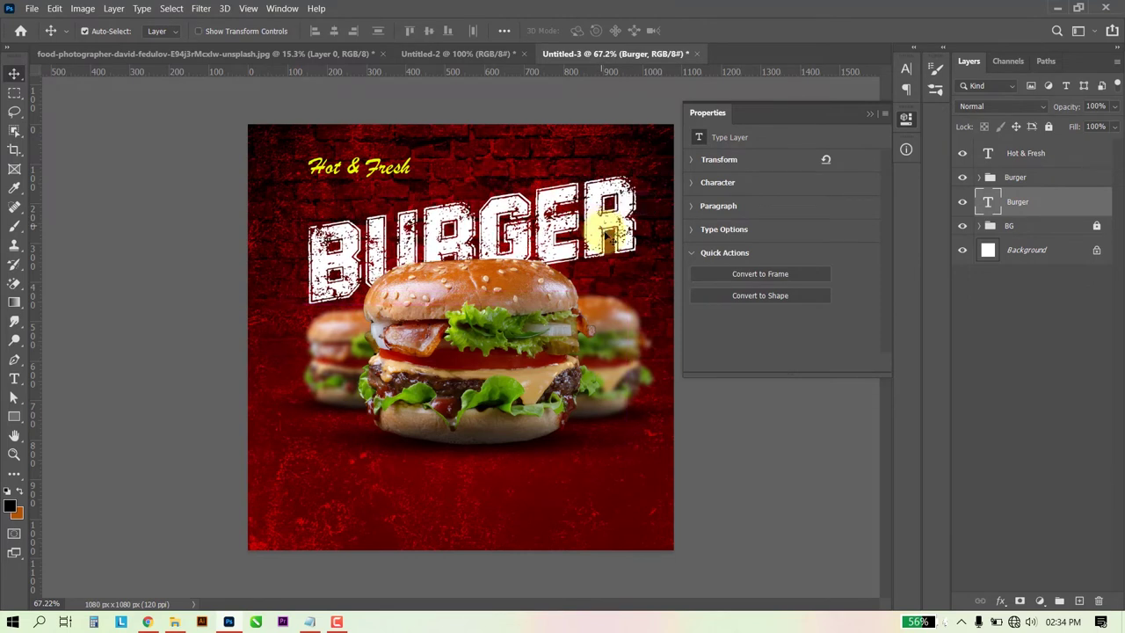
left_click_drag(573, 237, 569, 239)
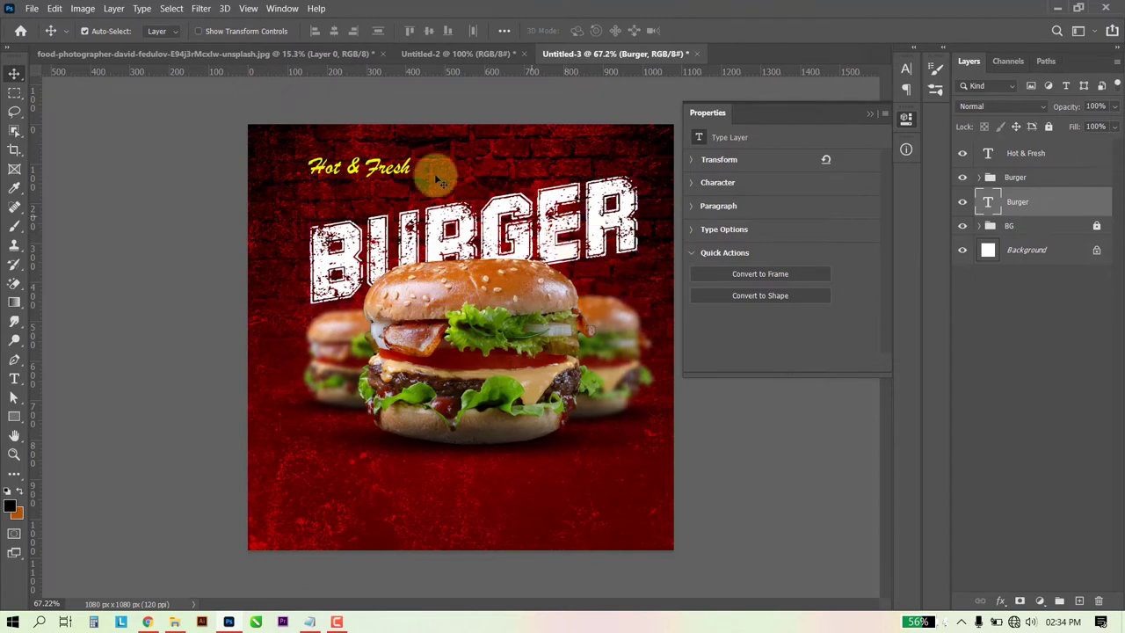
Rotate Hot & Fresh about −10° onto the headline and nudge both slightly down-left.
mouse_move(400, 171)
left_mouse_down()
mouse_move(402, 197)
mouse_move(444, 157)
left_mouse_up()
key("ctrl+t")
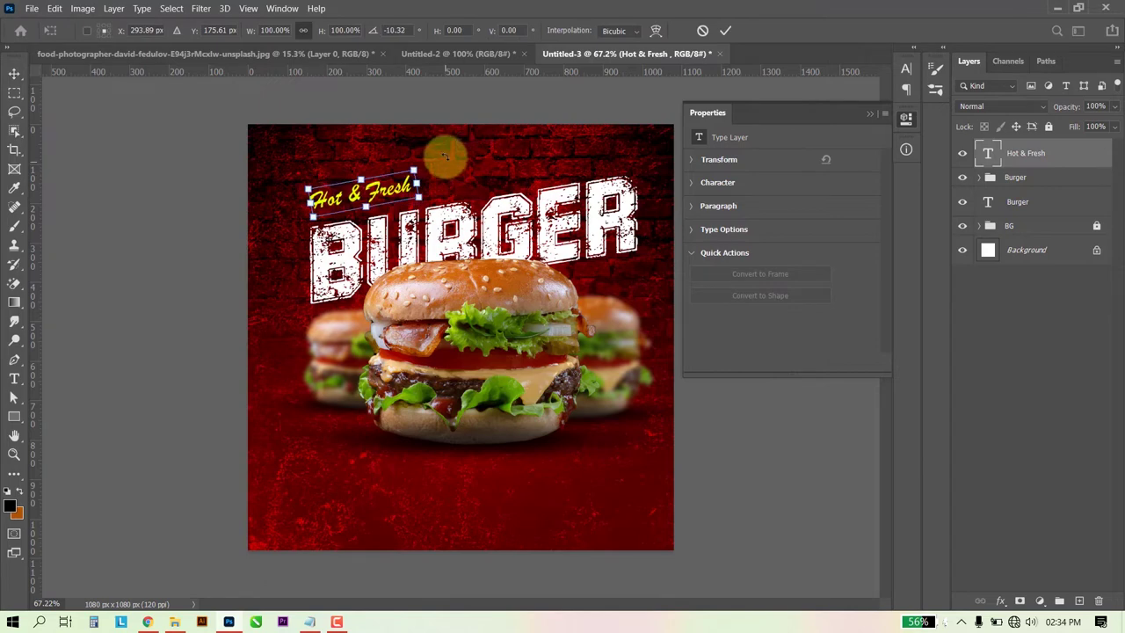
double_click(386, 195)
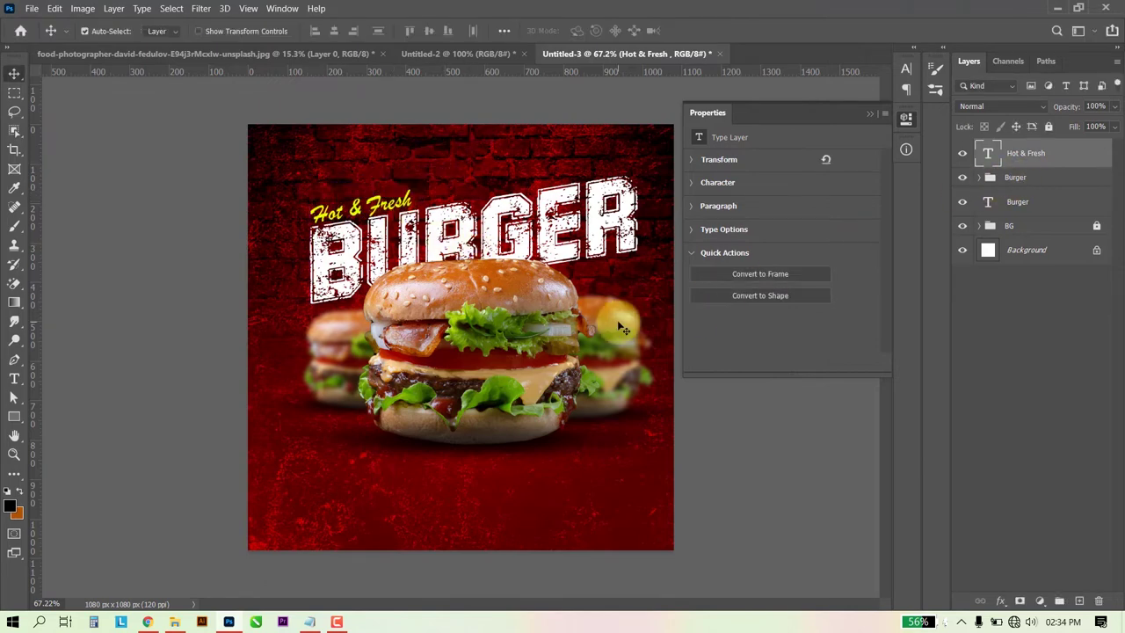
left_click(1017, 201, "shift")
key("ctrl+t")
left_click_drag(534, 295, 529, 303)
double_click(298, 218)
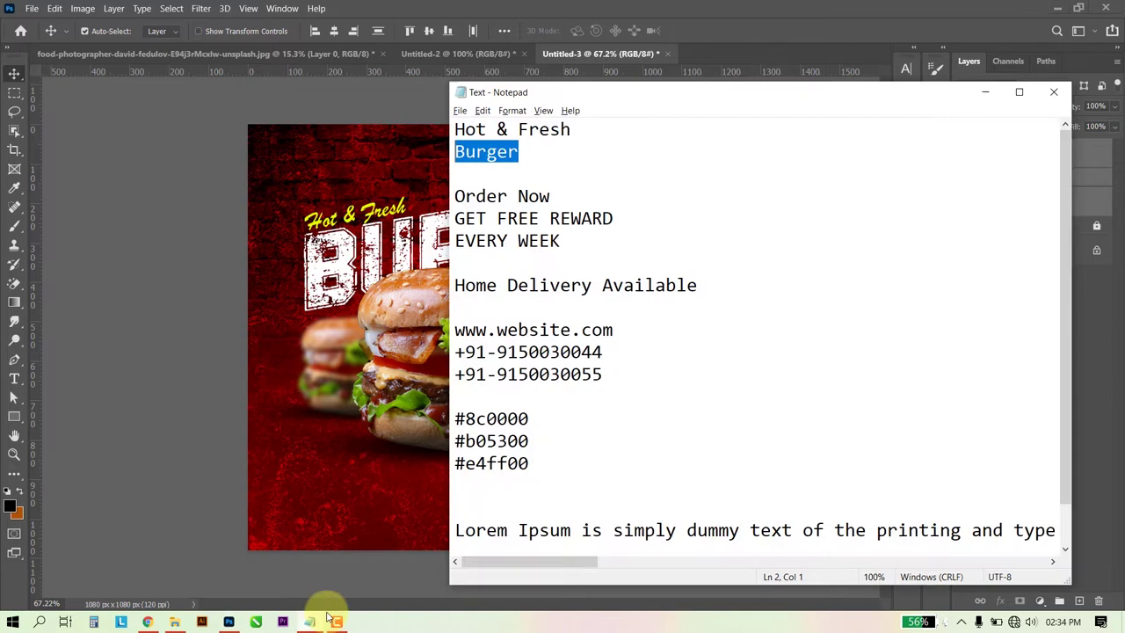
Copy the GET FREE REWARD and EVERY WEEK lines from the notes.
left_click(312, 621)
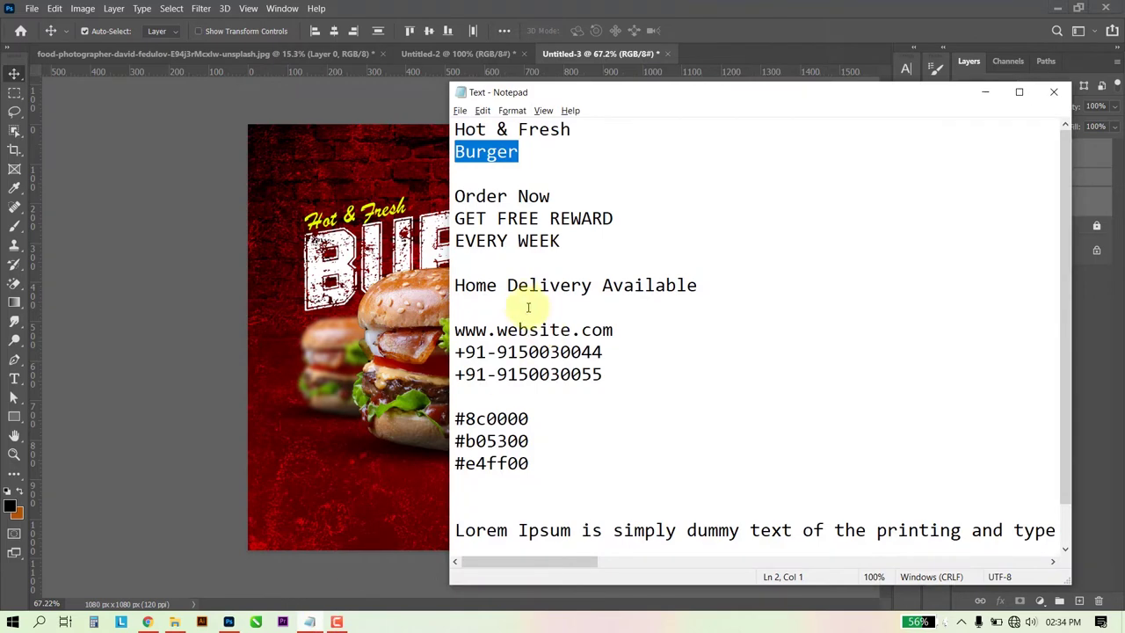
left_click(528, 306)
left_click_drag(571, 239, 452, 218)
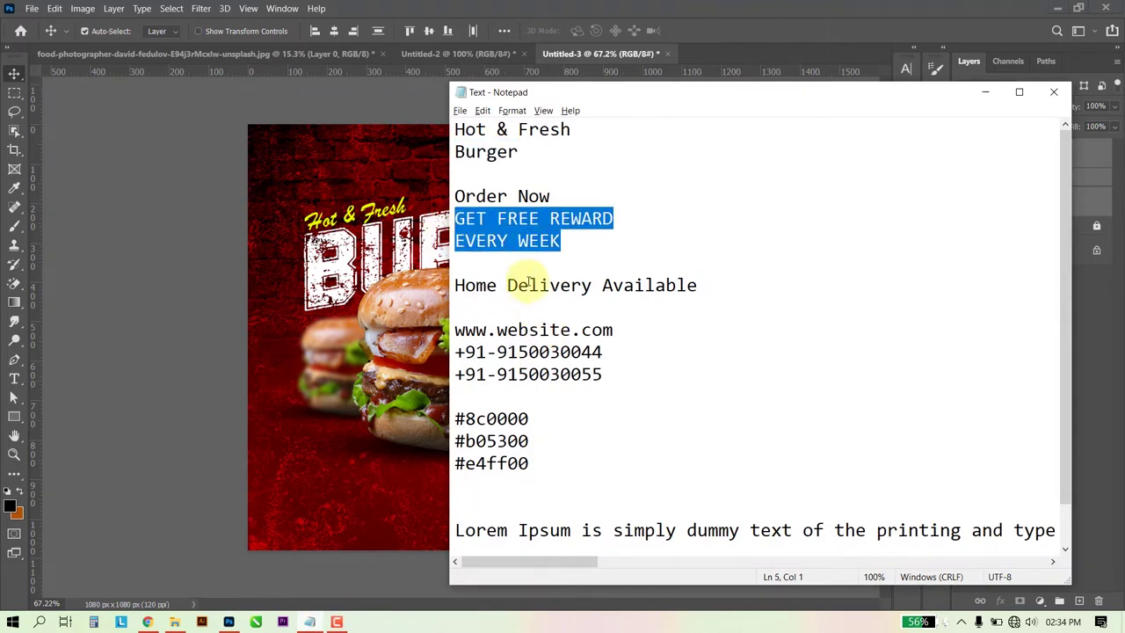
key("alt+Tab")
Paste the GET FREE REWARD / EVERY WEEK lines as a new text block at the lower left.
left_click(14, 378)
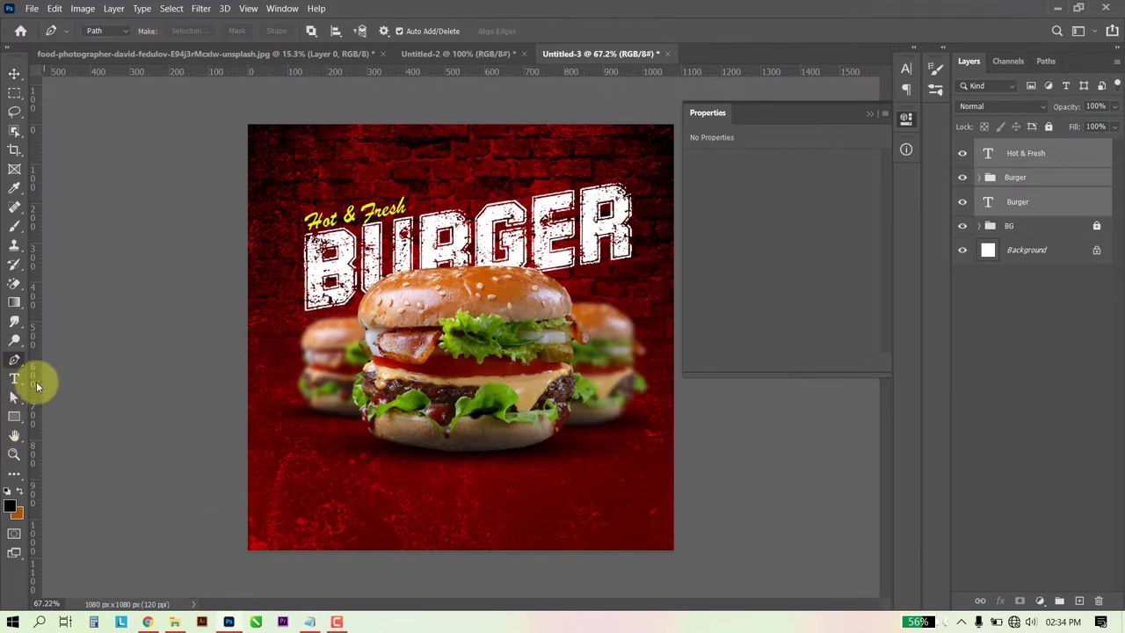
left_click(290, 456)
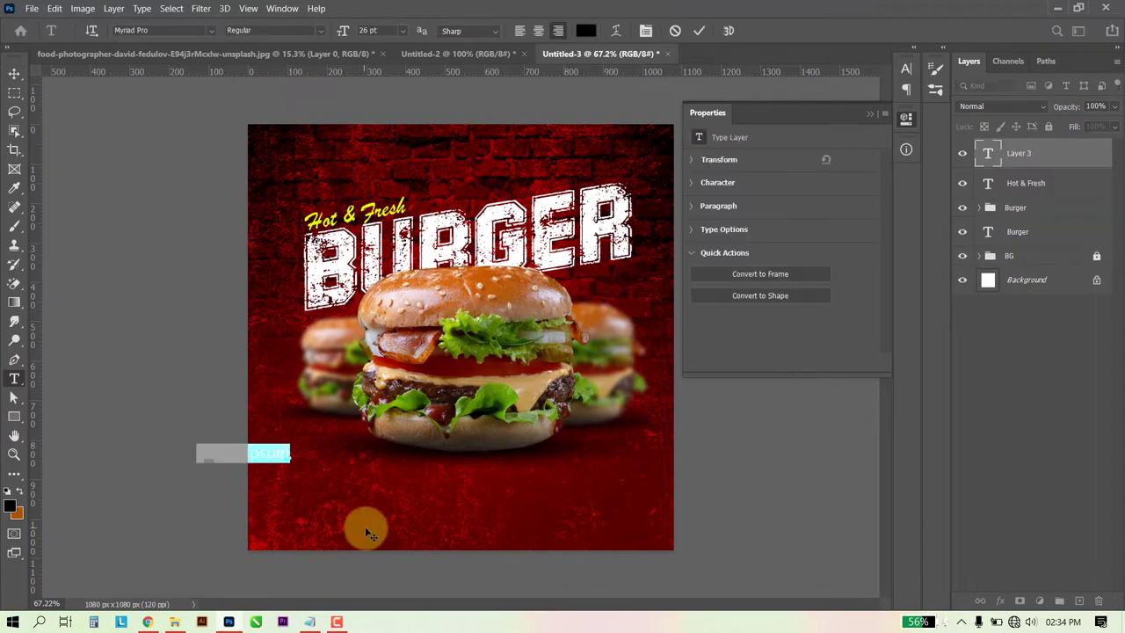
key("ctrl+v")
key("ctrl+a")
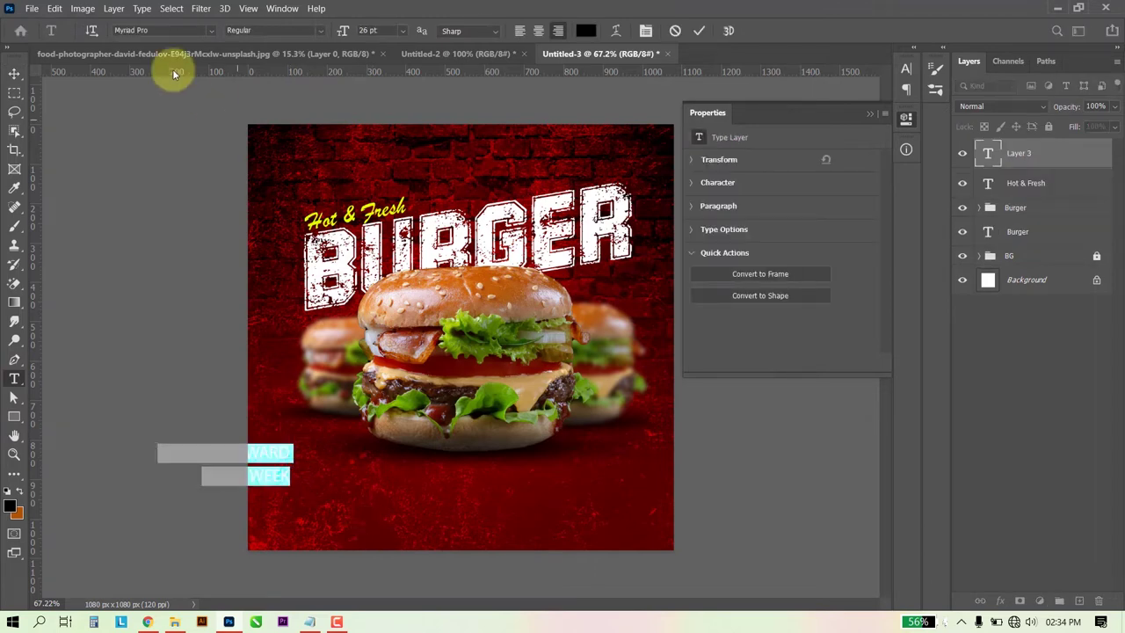
Style the reward text in Hot & Fresh yellow, Gotham Bold Italic, left-aligned.
left_click(145, 30)
left_click(587, 31)
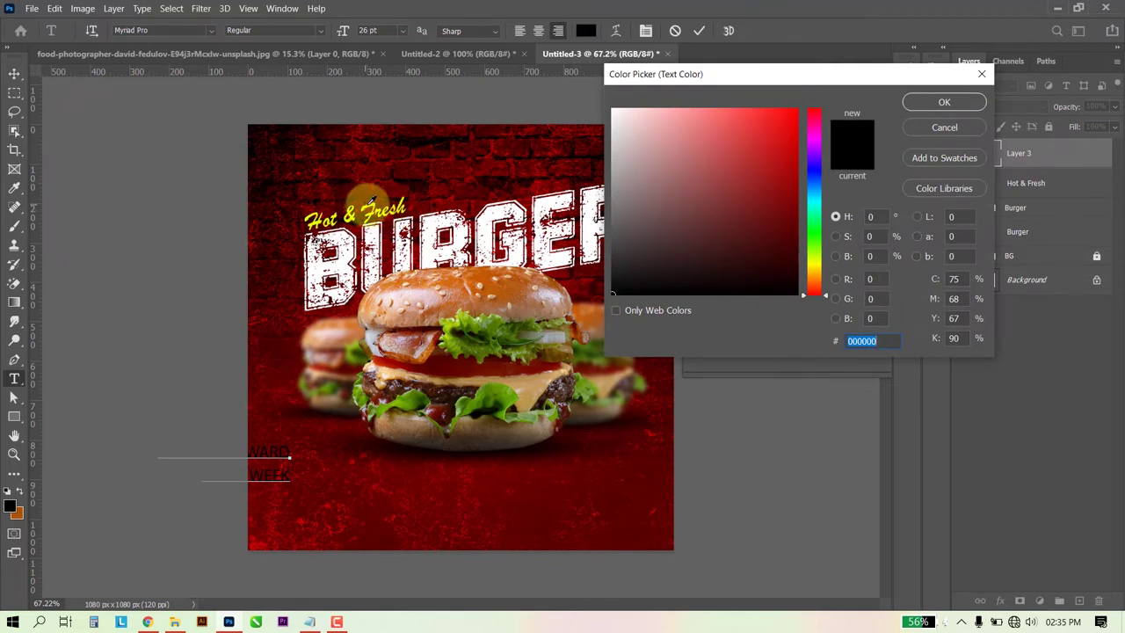
left_click(371, 200)
left_click(966, 102)
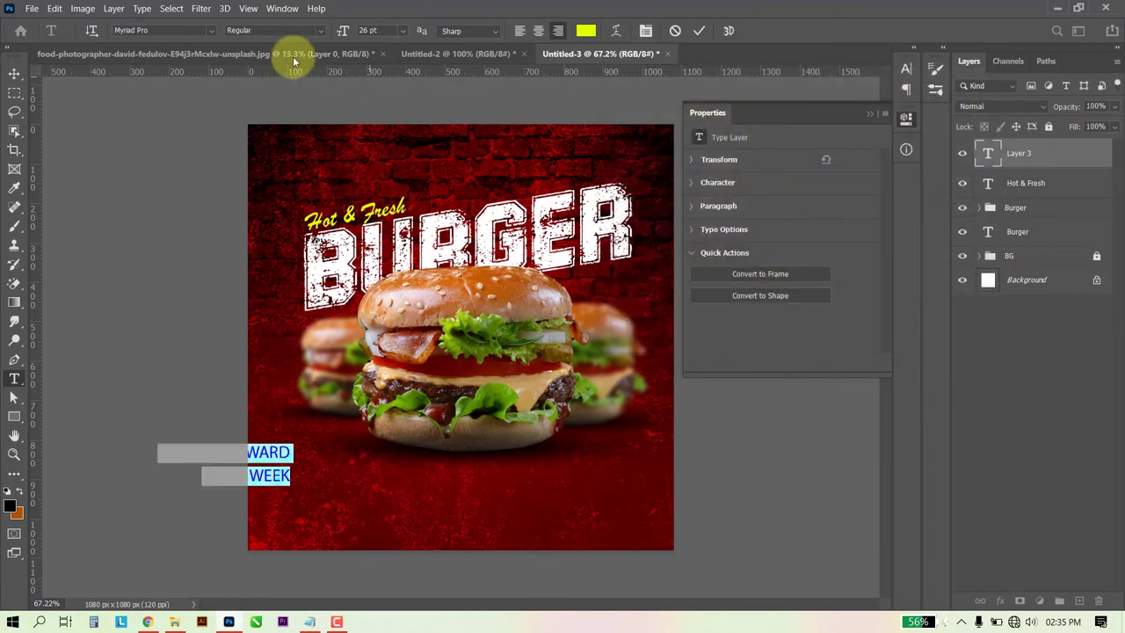
type("g")
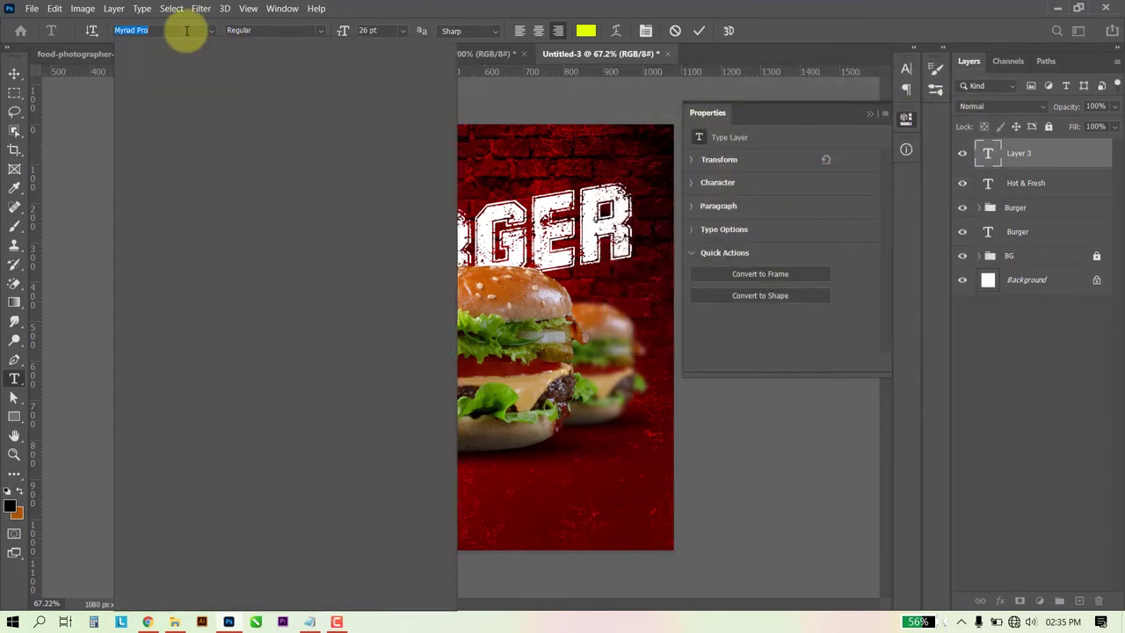
type("otham")
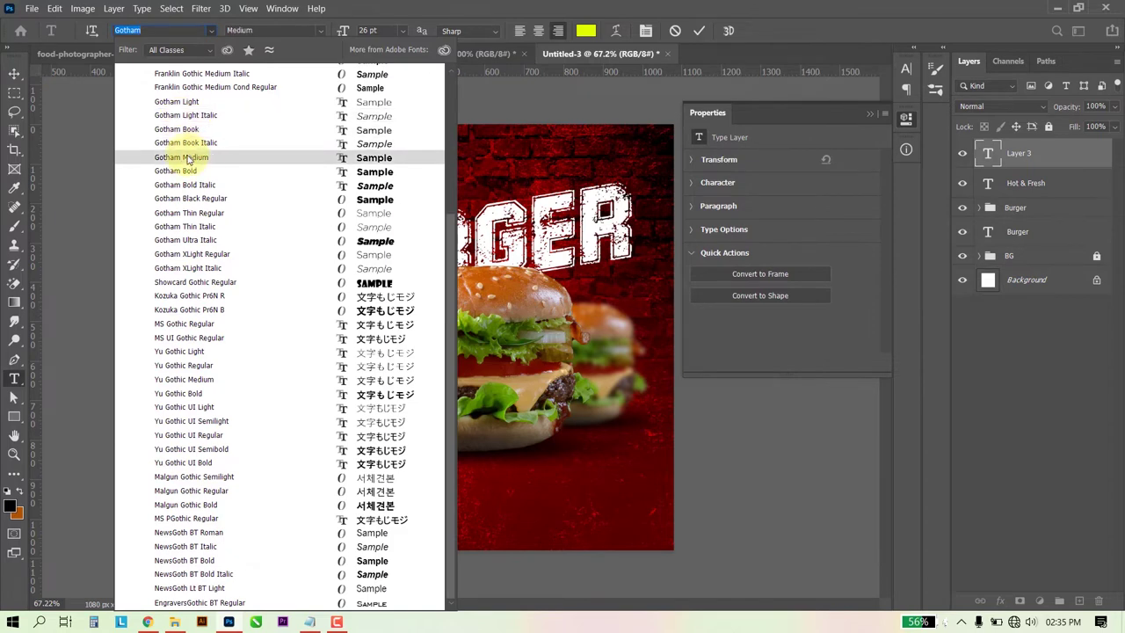
left_click(197, 185)
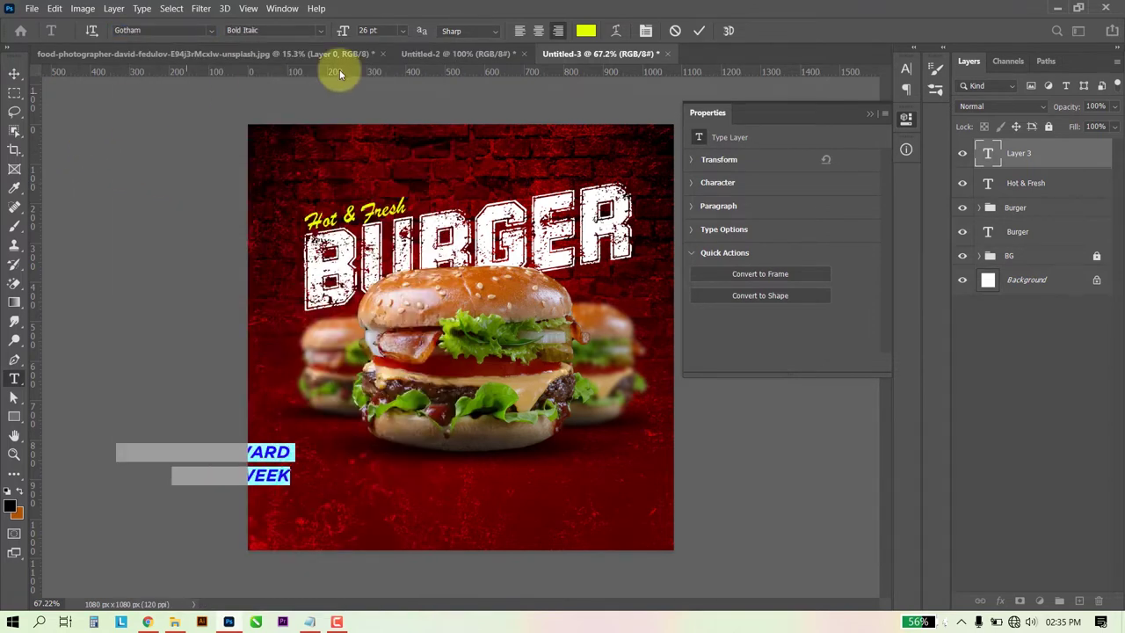
left_click(520, 30)
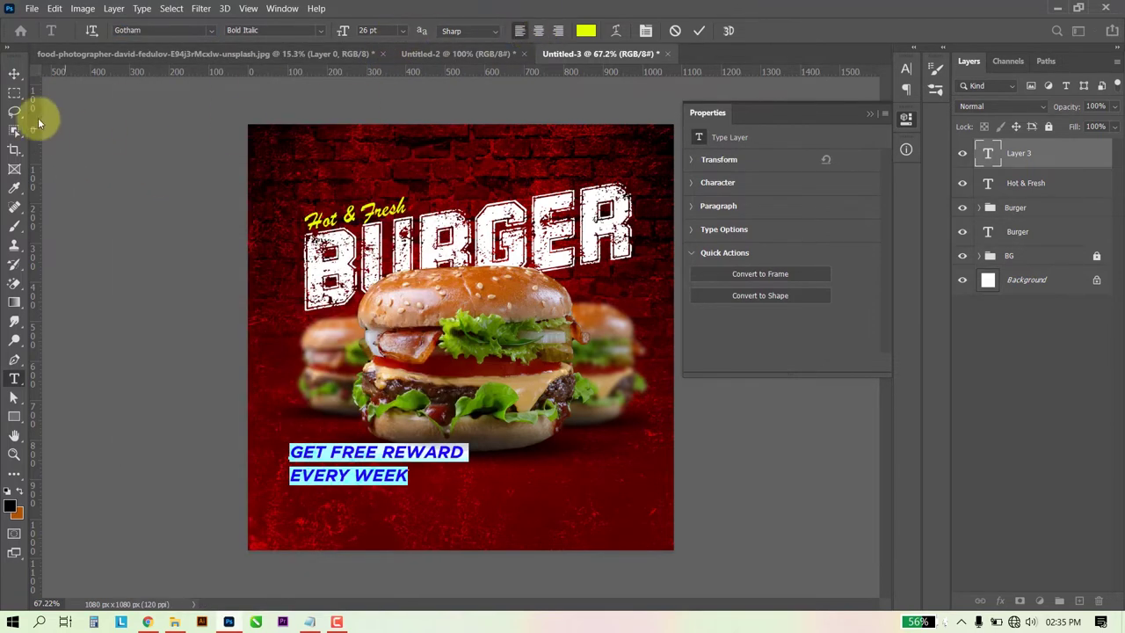
left_click(14, 74)
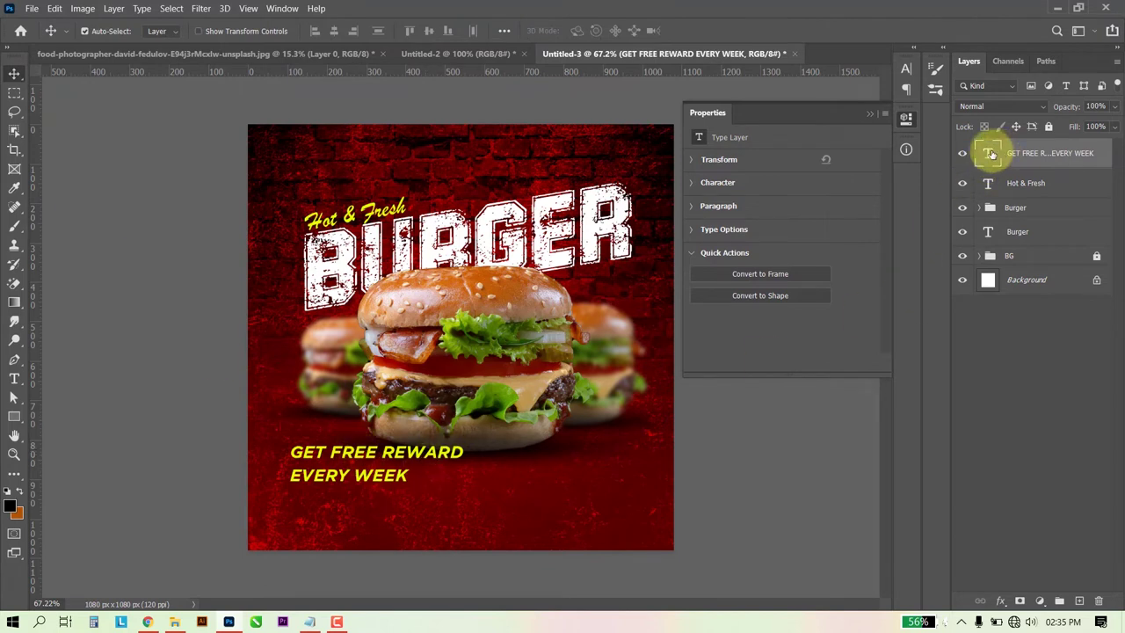
double_click(991, 154)
Set 24 pt leading on GET FREE REWARD / EVERY WEEK and nudge it left under the burger.
key("ctrl+t")
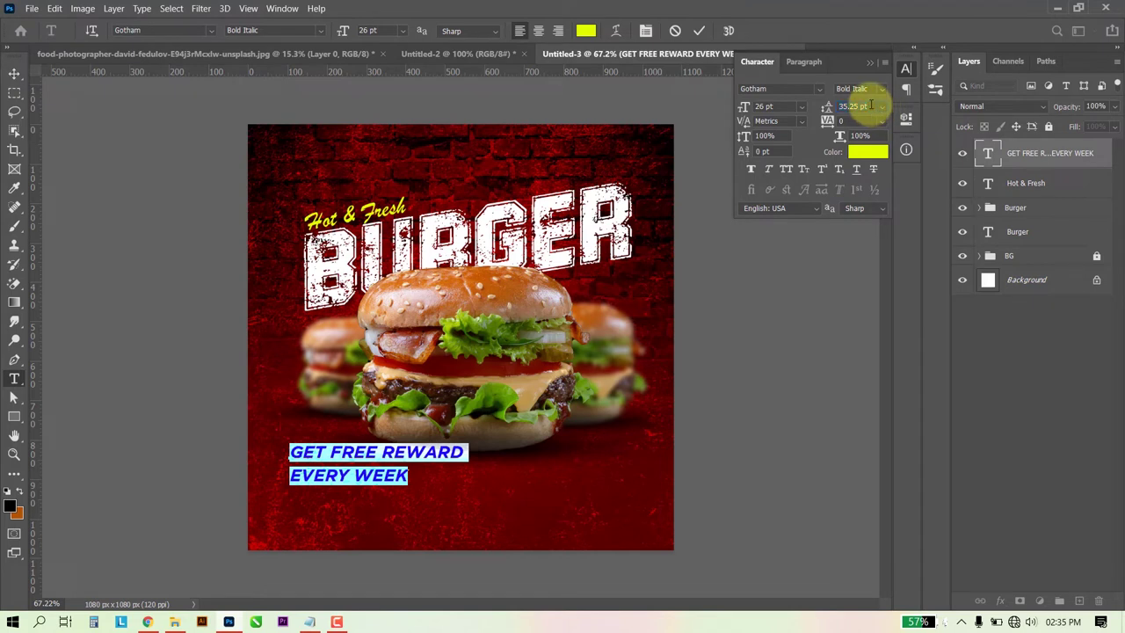
left_click_drag(831, 114, 825, 114)
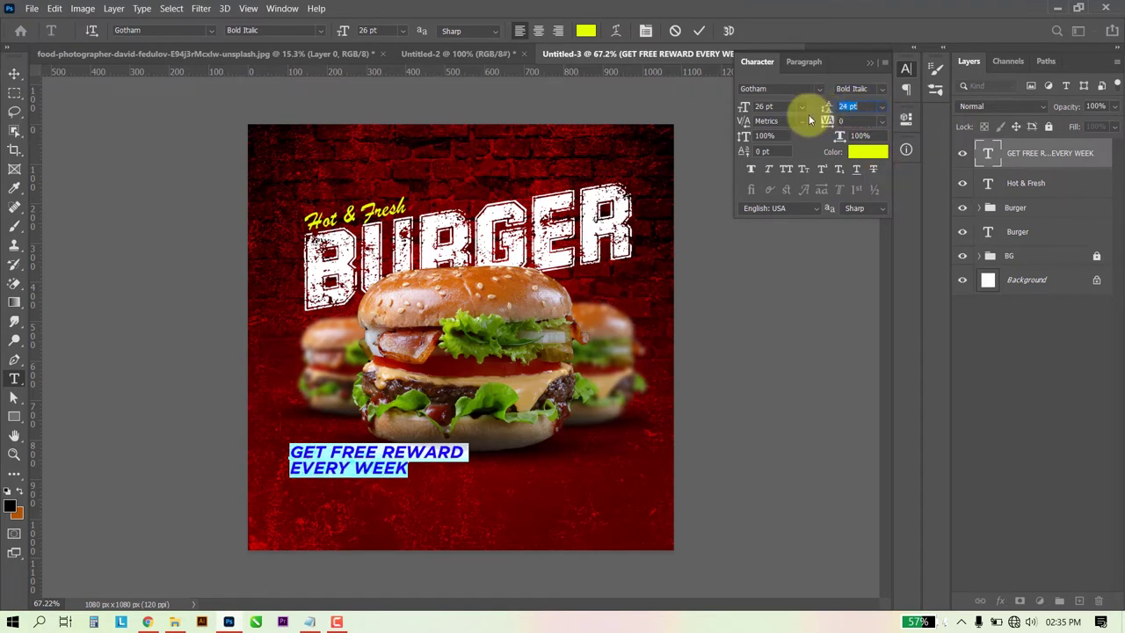
left_click(14, 72)
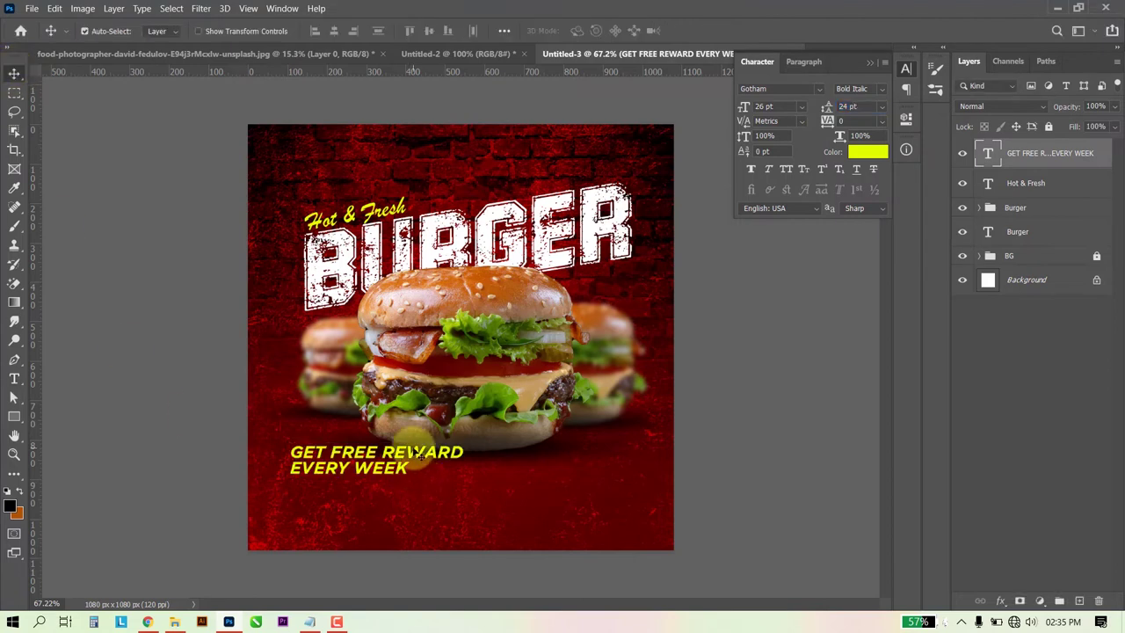
left_click_drag(419, 453, 402, 452)
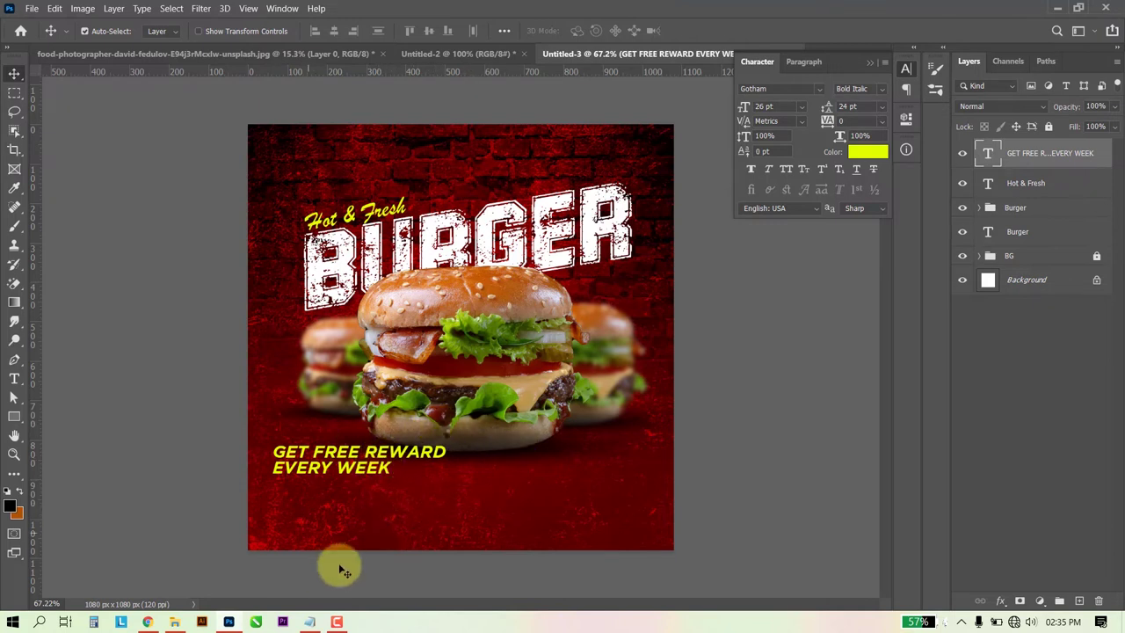
left_click(14, 92)
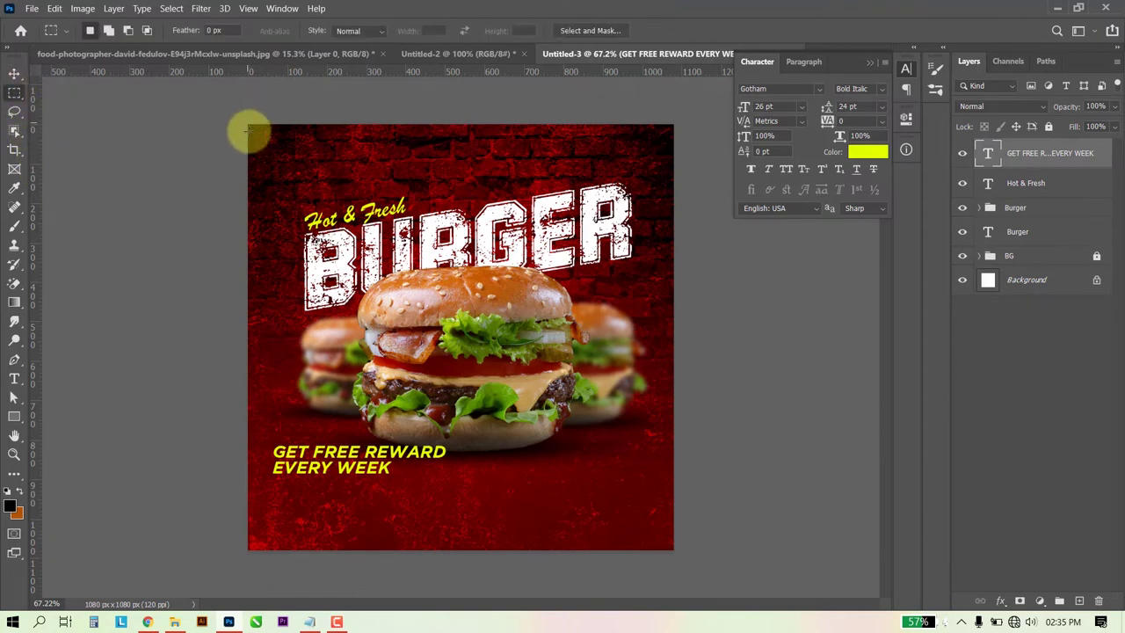
Measure a 49 px corner square and place guides 49 px in from left, top, bottom and right.
left_click_drag(249, 131, 268, 139)
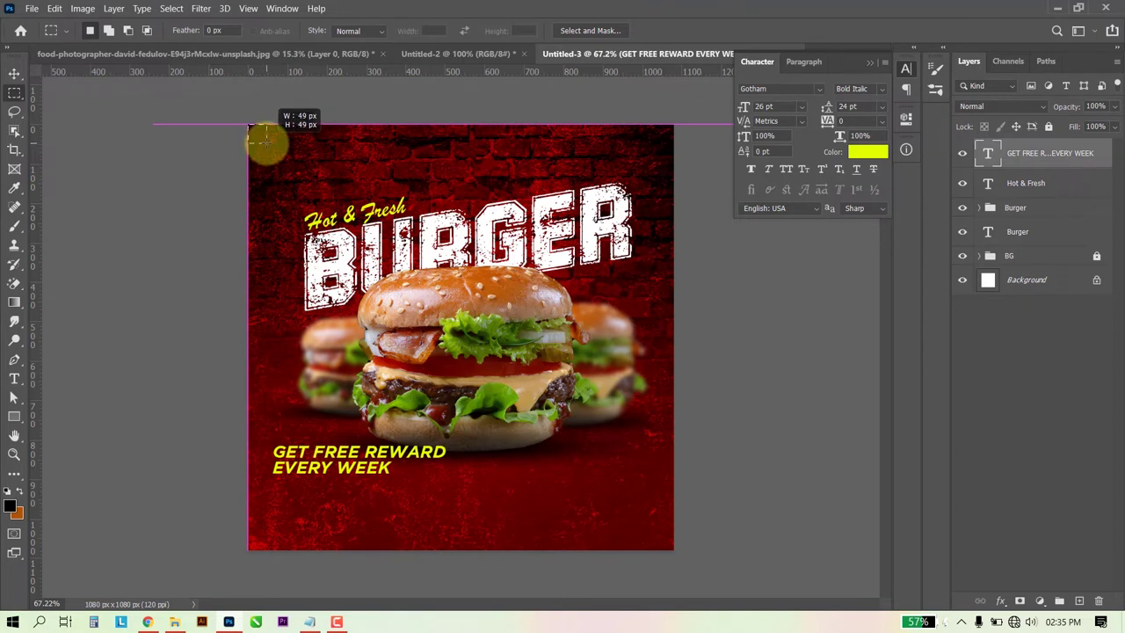
left_click_drag(265, 132, 266, 140)
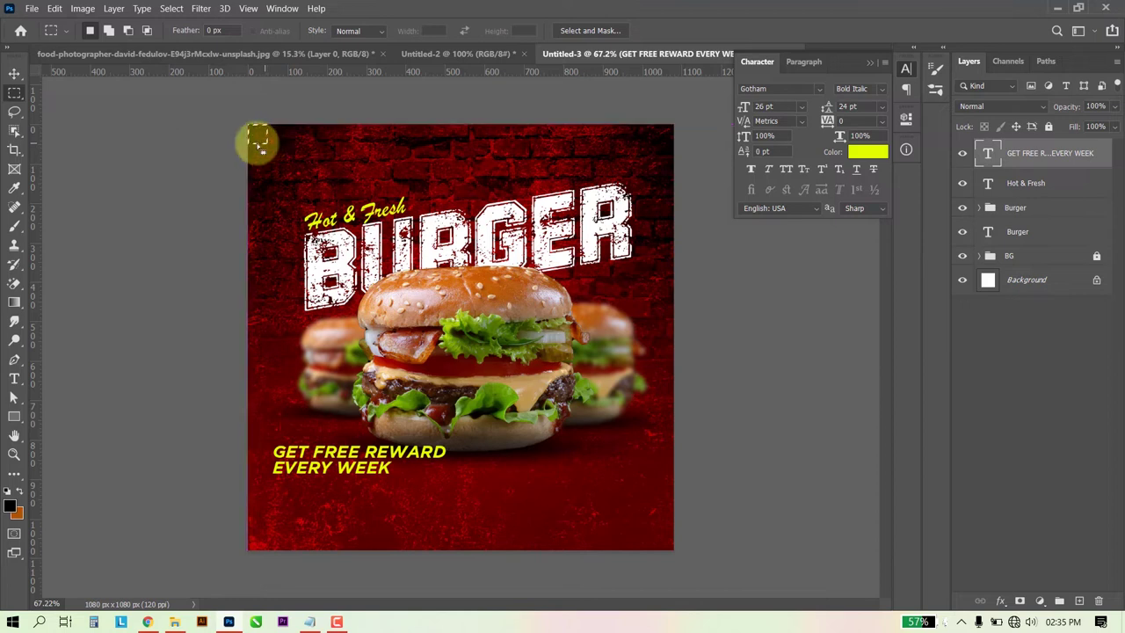
left_click_drag(36, 169, 266, 196)
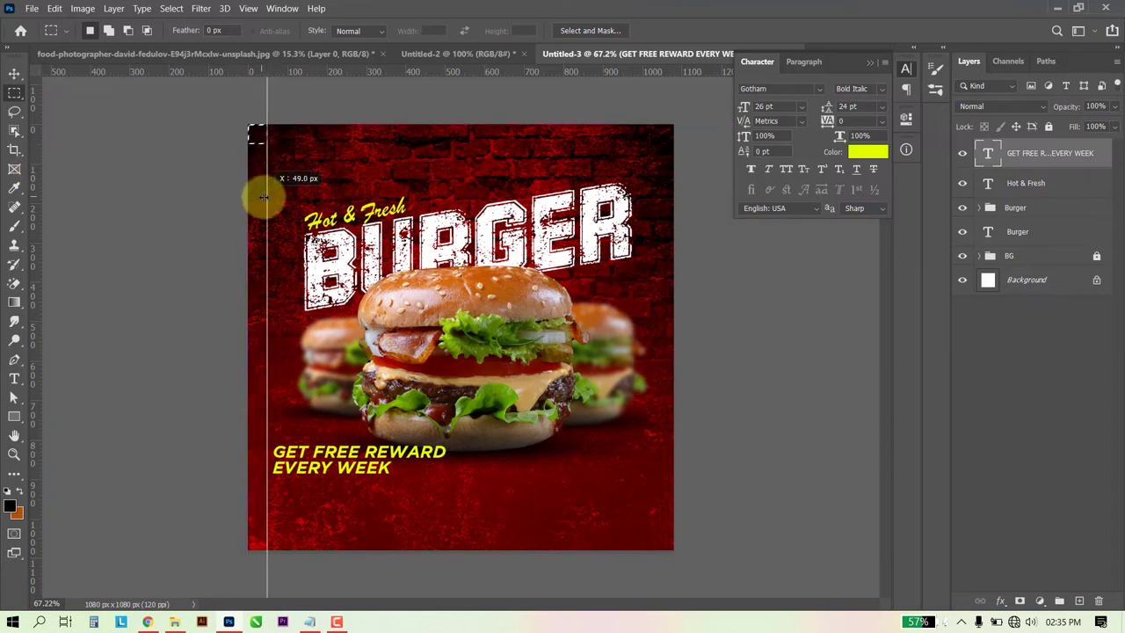
mouse_move(320, 75)
left_mouse_down()
mouse_move(253, 143)
mouse_move(666, 544)
left_mouse_up()
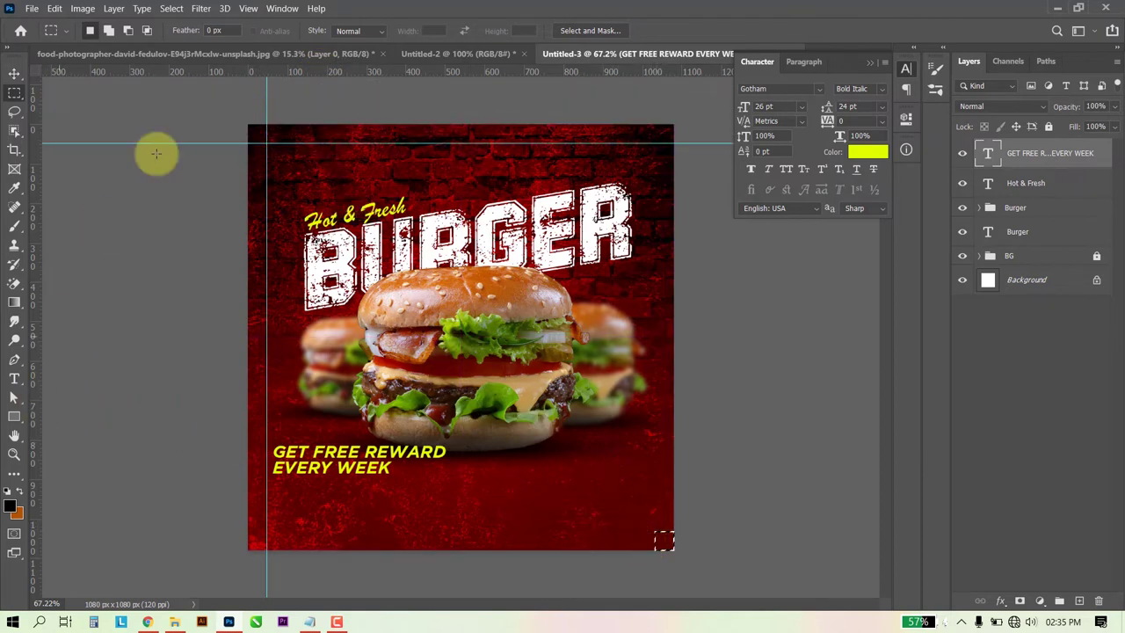
left_click_drag(235, 79, 301, 530)
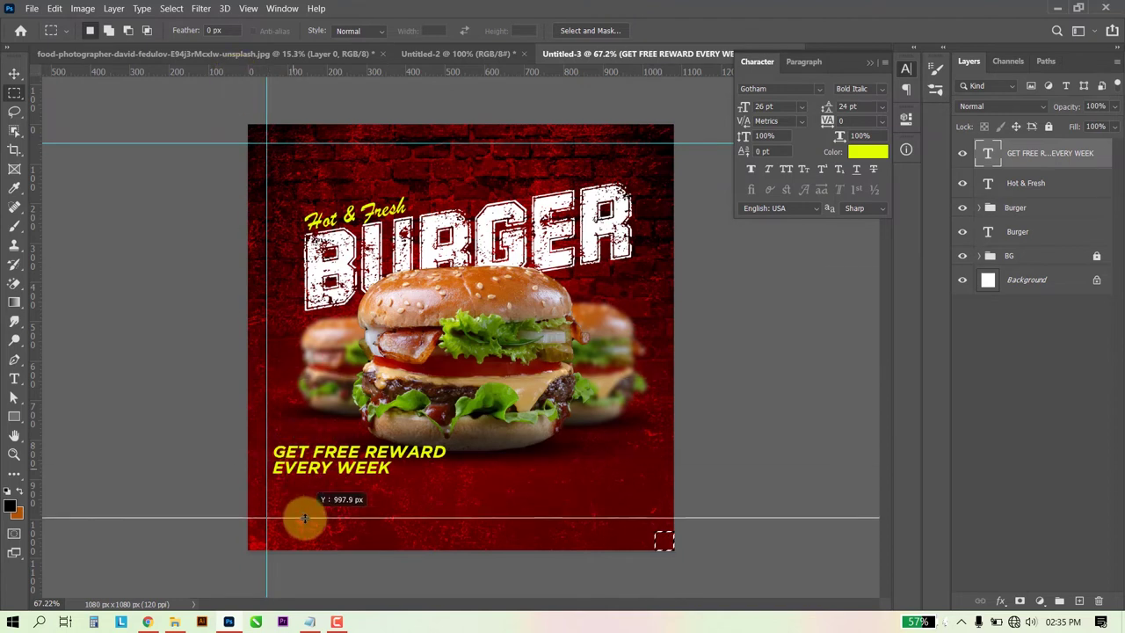
left_click_drag(35, 418, 654, 469)
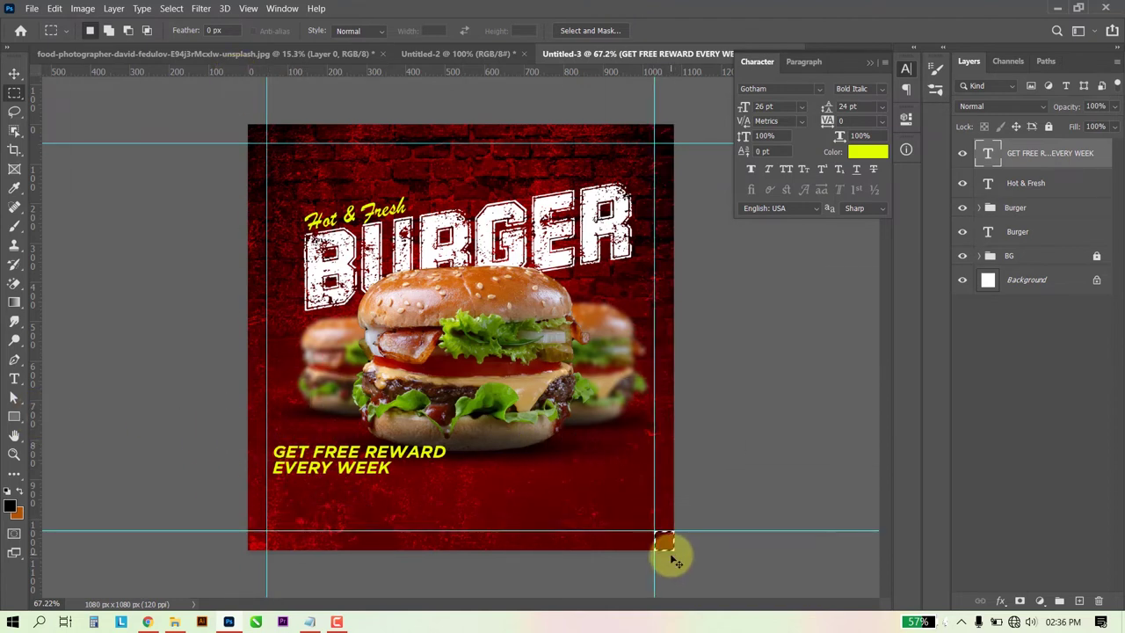
Select the Burger group with the Move tool.
left_click(14, 73)
scroll(429, 224, "down", 1)
left_click(429, 224)
scroll(435, 361, "up", 1)
scroll(444, 377, "up", 1)
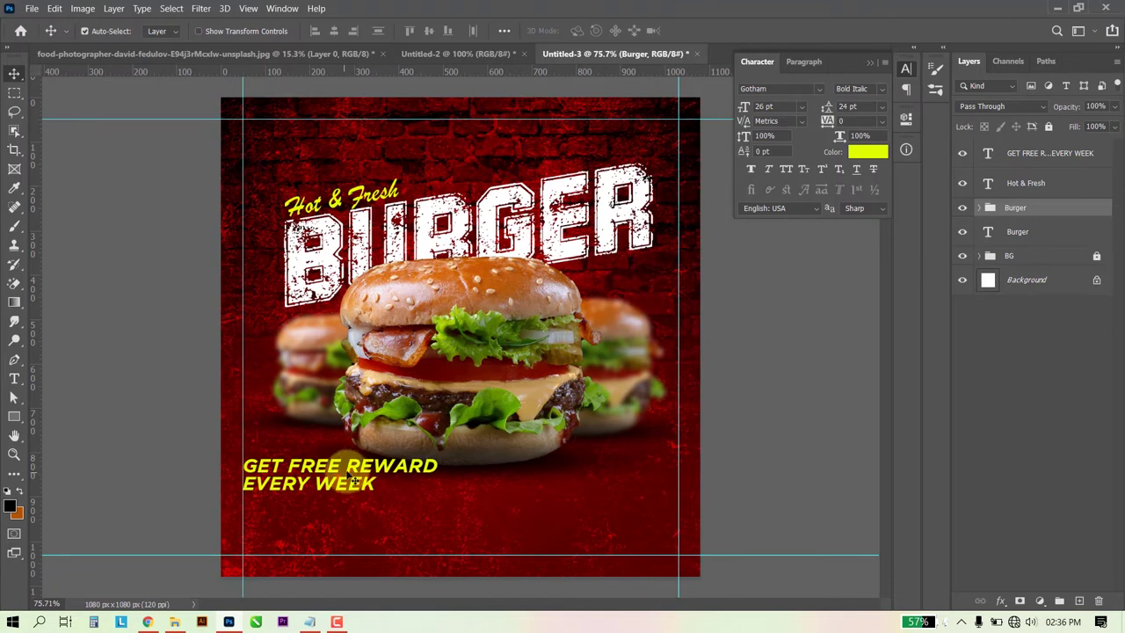
Draw a white rounded rectangle below the reward text.
left_click(14, 419)
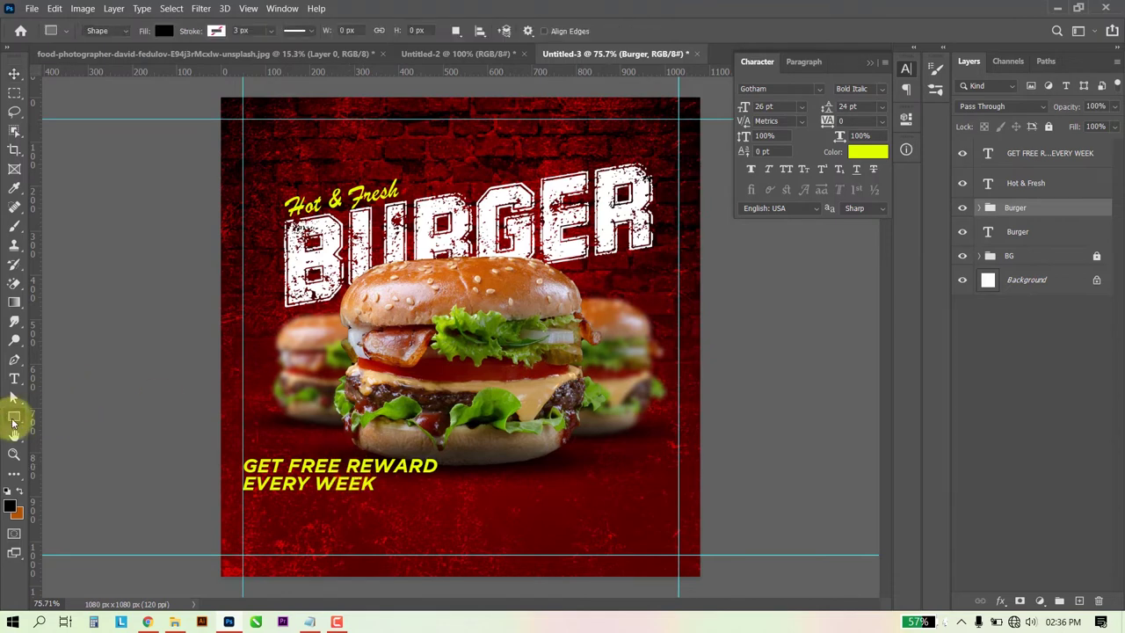
right_click(14, 418)
left_click(79, 429)
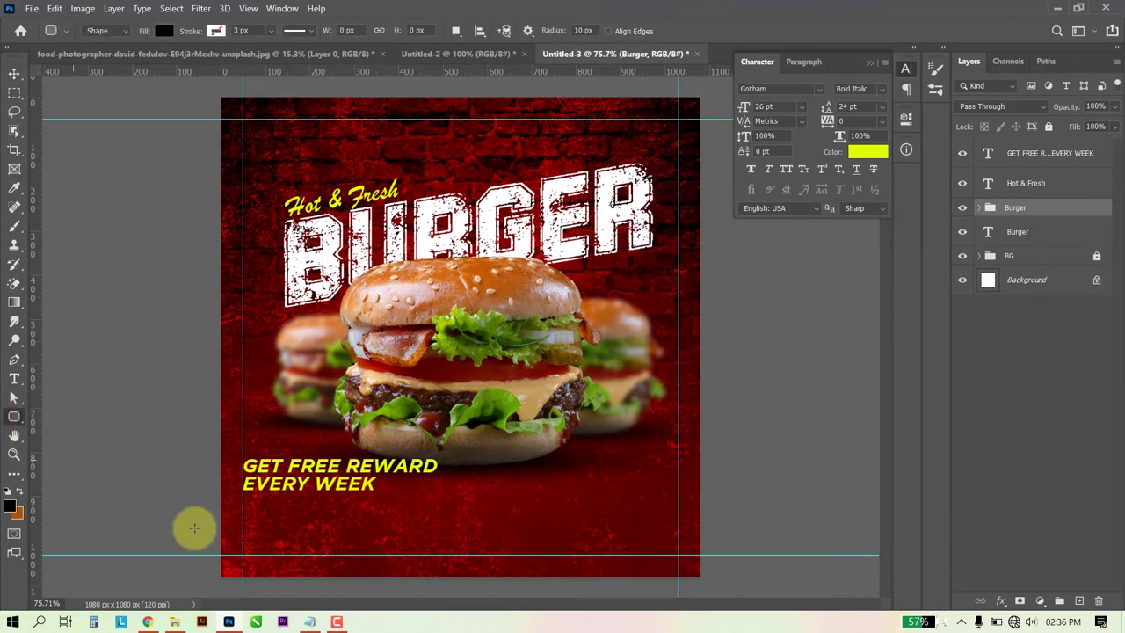
scroll(262, 536, "up", 1)
scroll(262, 536, "up", 2)
scroll(254, 477, "up", 1)
scroll(286, 427, "up", 1)
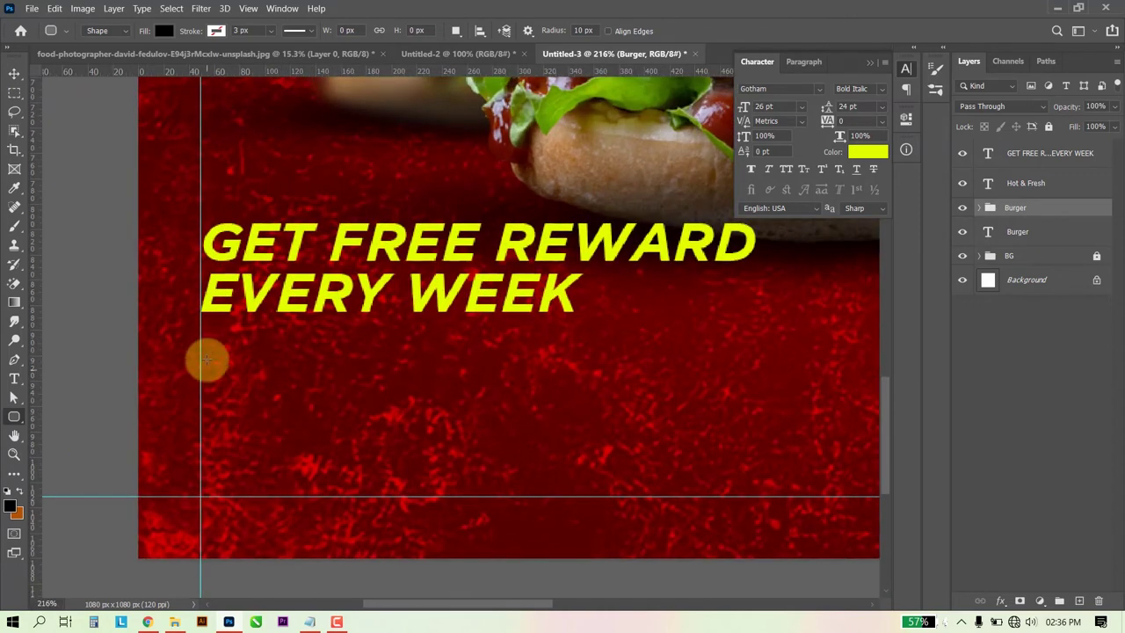
left_click_drag(201, 341, 445, 405)
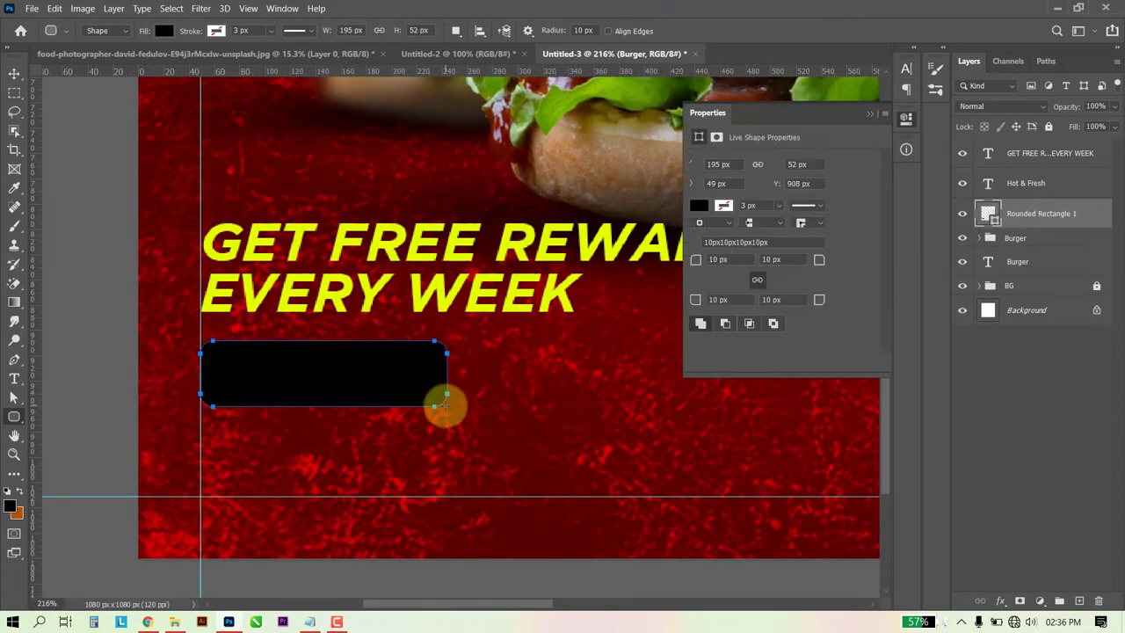
left_click(703, 204)
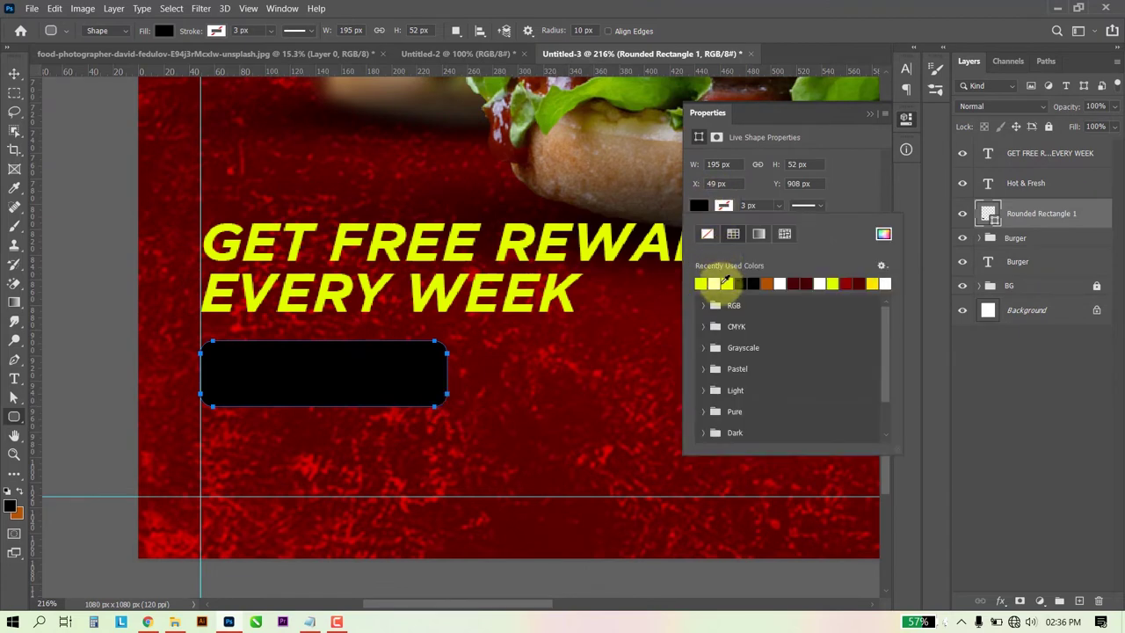
left_click(713, 283)
Duplicate the headline onto the white box and replace its text with Order Now from the notes.
key("v")
left_click_drag(446, 332, 446, 463)
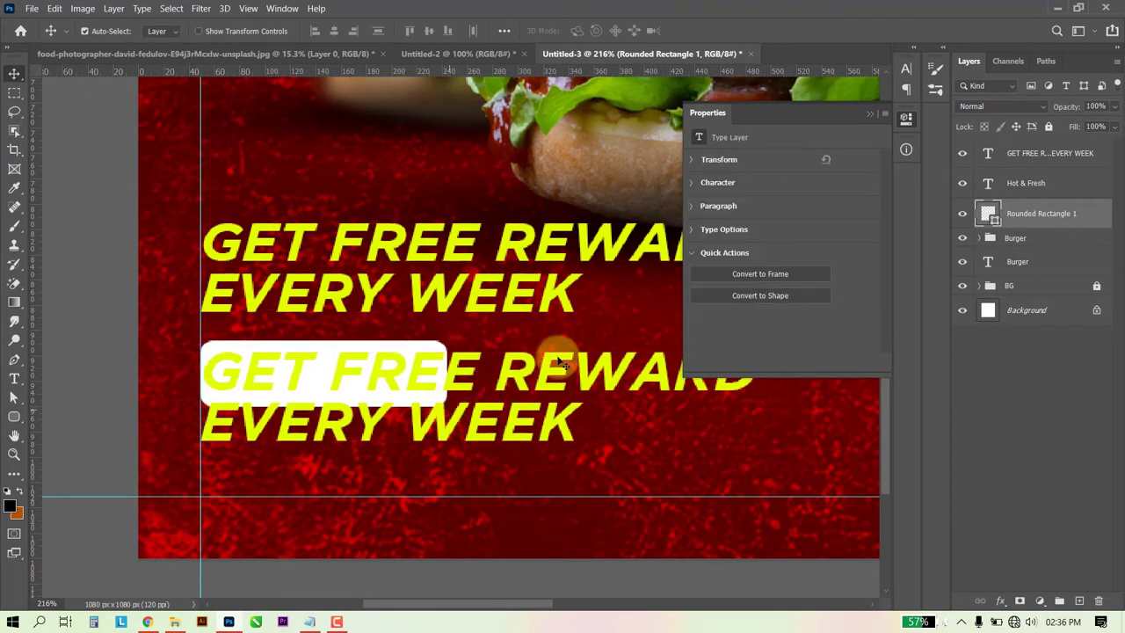
double_click(987, 153)
key("alt+Tab")
left_click_drag(550, 196, 454, 196)
key("ctrl+c")
key("alt+Tab")
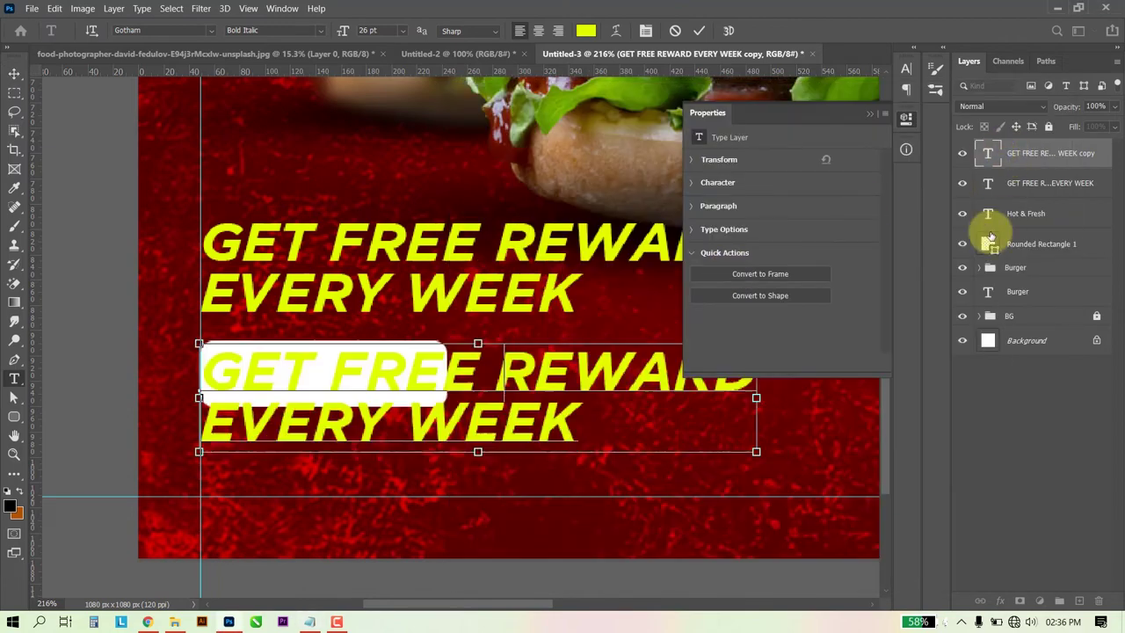
key("ctrl+v")
left_click(585, 31)
Colour the Order Now text dark red #580000.
left_click(559, 526)
left_click(915, 129)
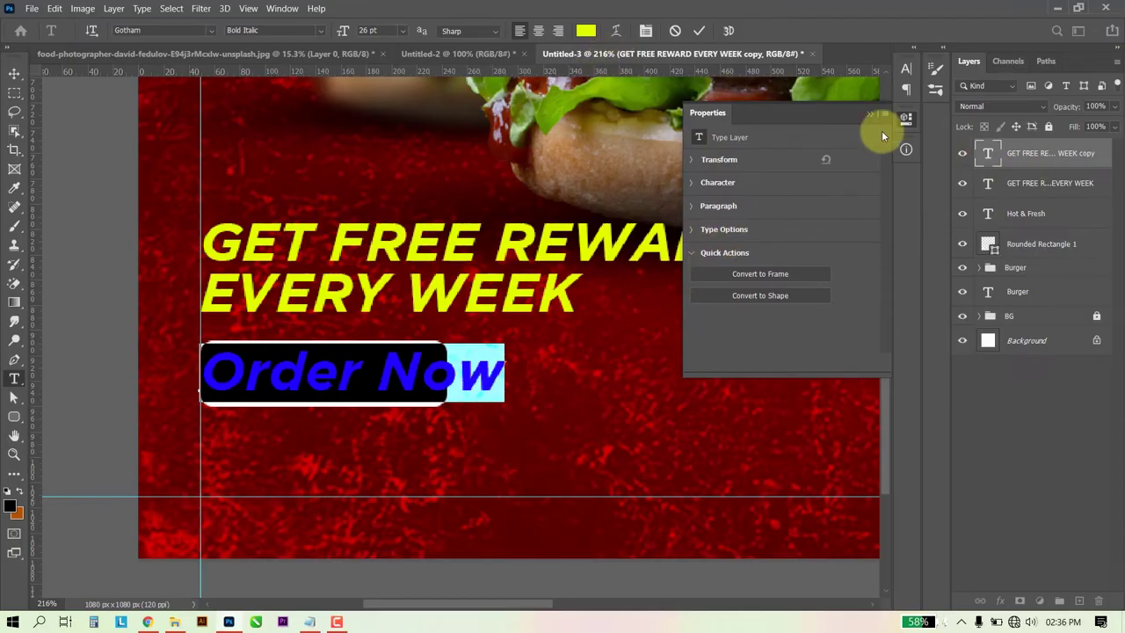
left_click(589, 31)
left_click(522, 445)
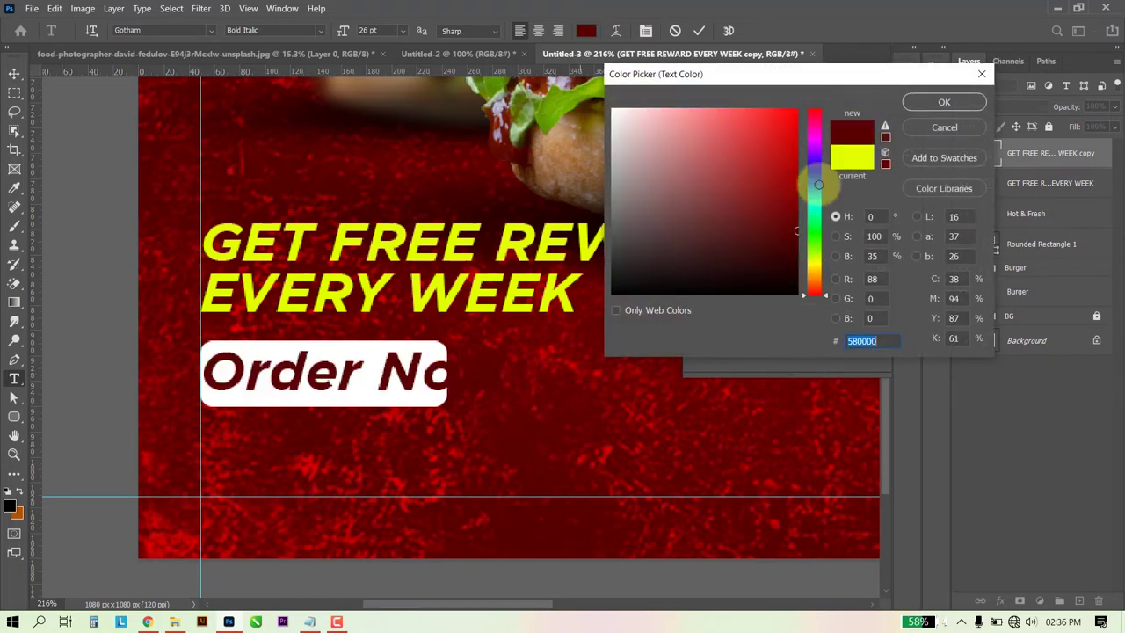
left_click(945, 105)
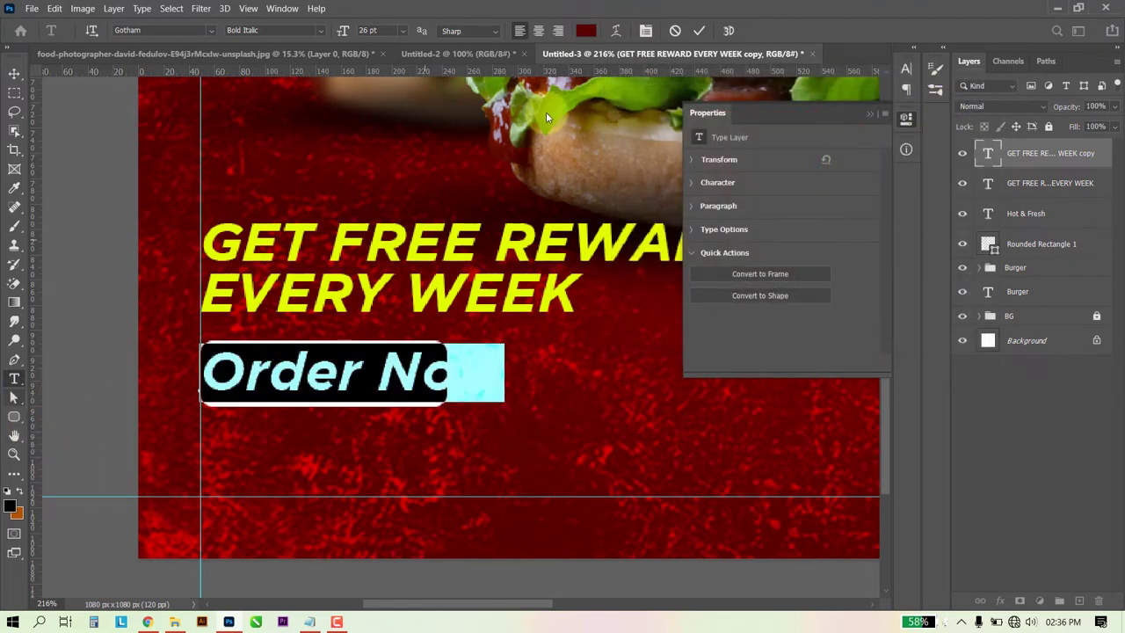
left_click(586, 30)
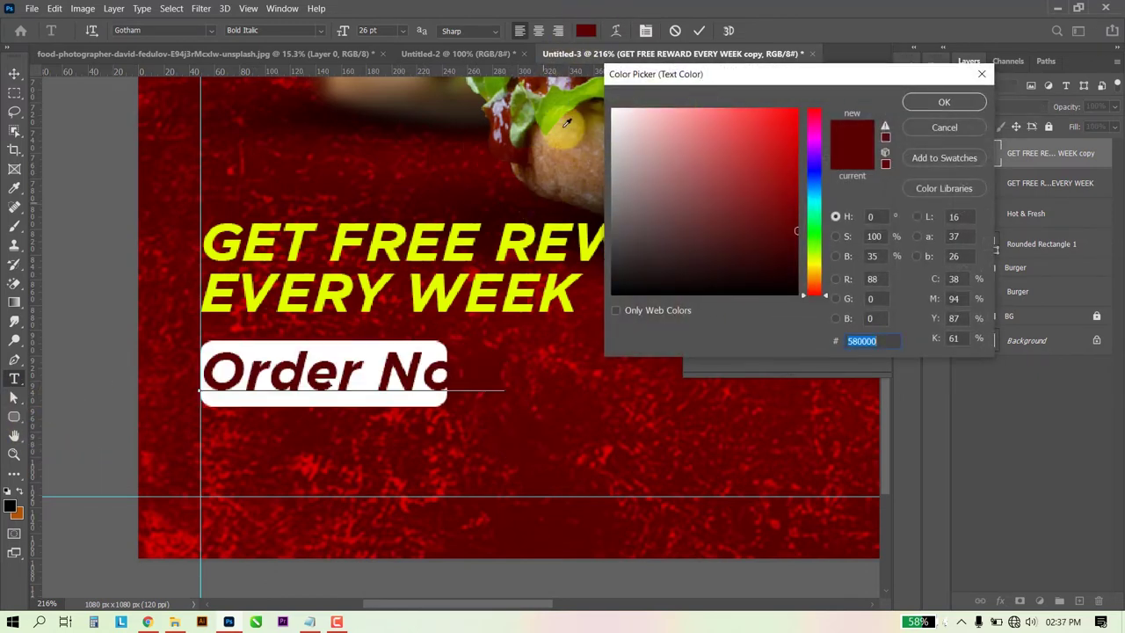
left_click(933, 102)
left_click(14, 76)
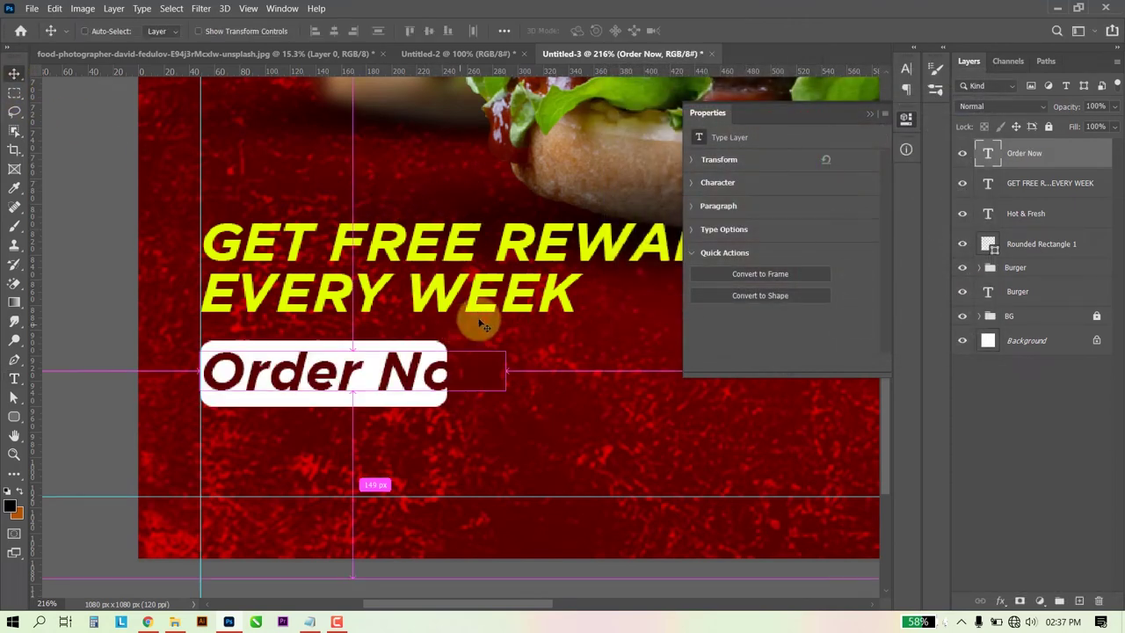
Scale Order Now down to fit inside the white box.
left_click(506, 344)
mouse_move(506, 344)
left_mouse_down()
mouse_move(361, 371)
mouse_move(371, 388)
left_mouse_up()
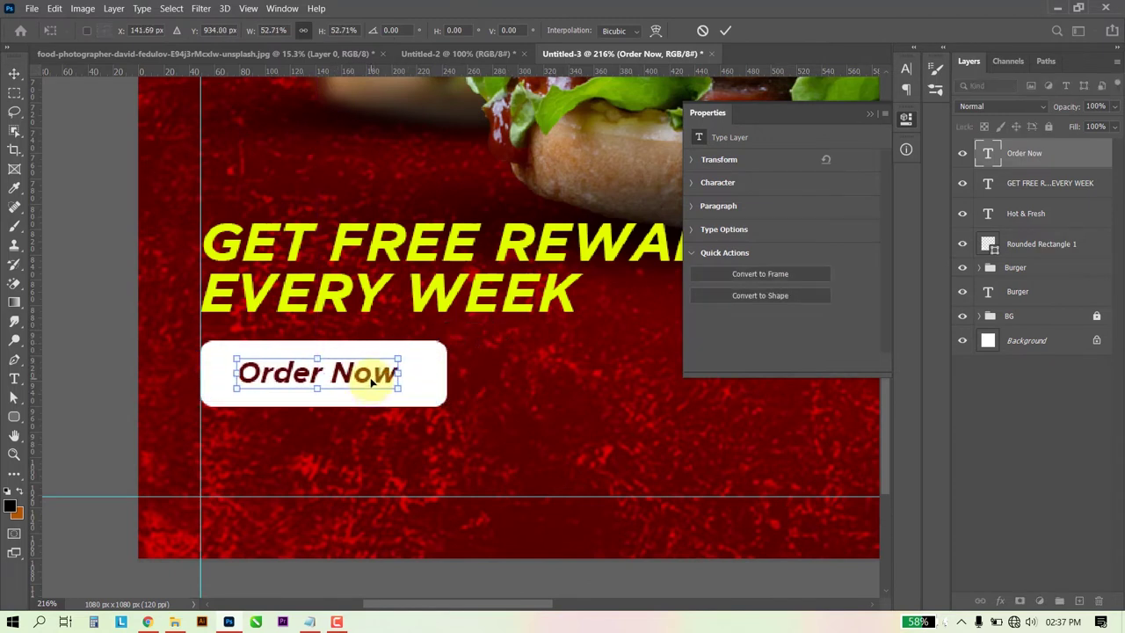
key("Return")
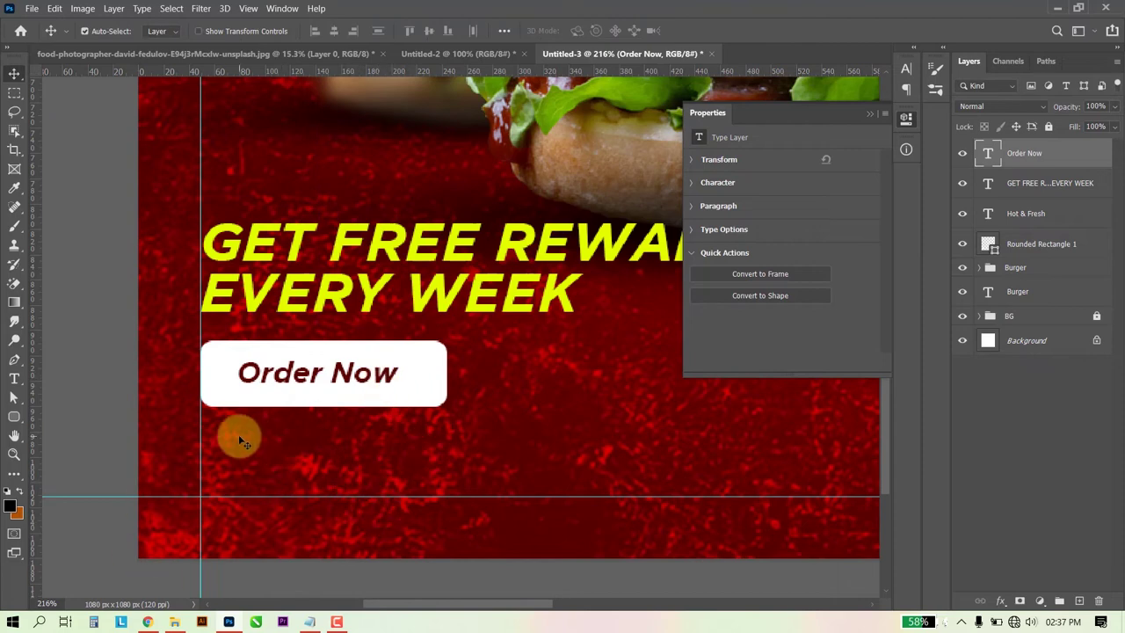
Copy the Home Delivery Available line from the notes.
key("alt+Tab")
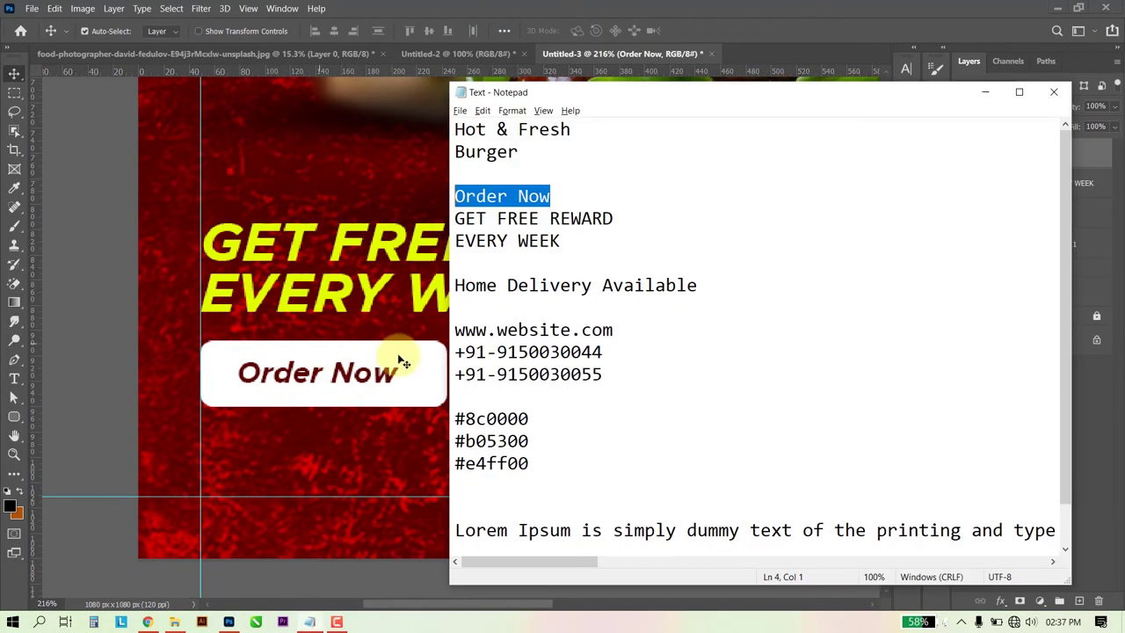
left_click(714, 287)
left_click(453, 286, "shift")
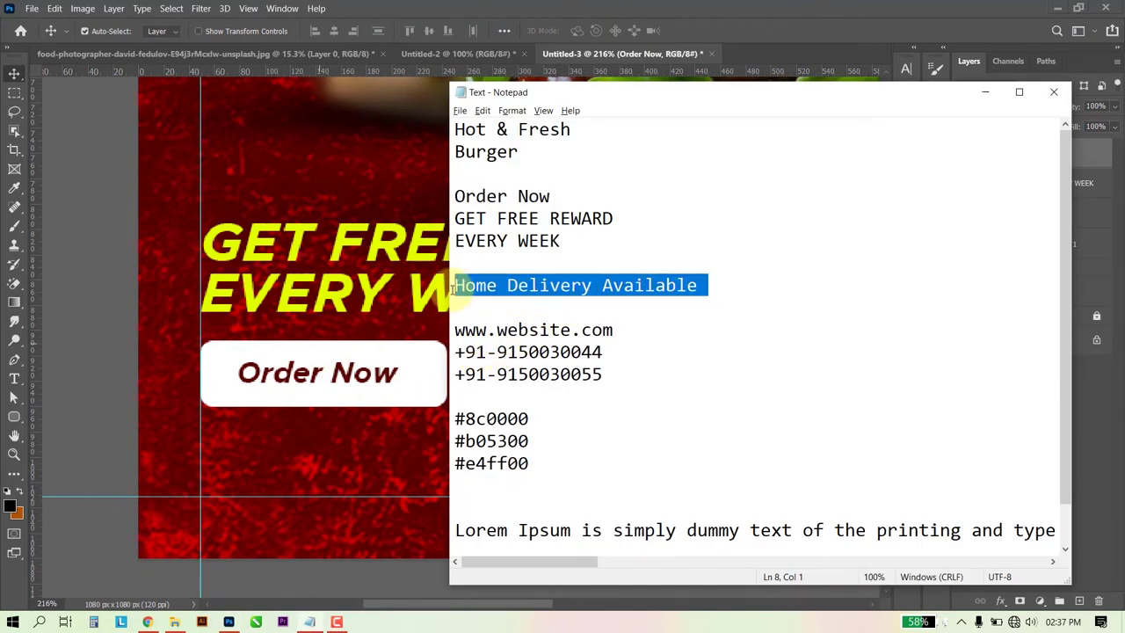
key("alt+Tab")
Draw a long yellow rectangle bar along the bottom-left edge.
left_click_drag(14, 417, 52, 416)
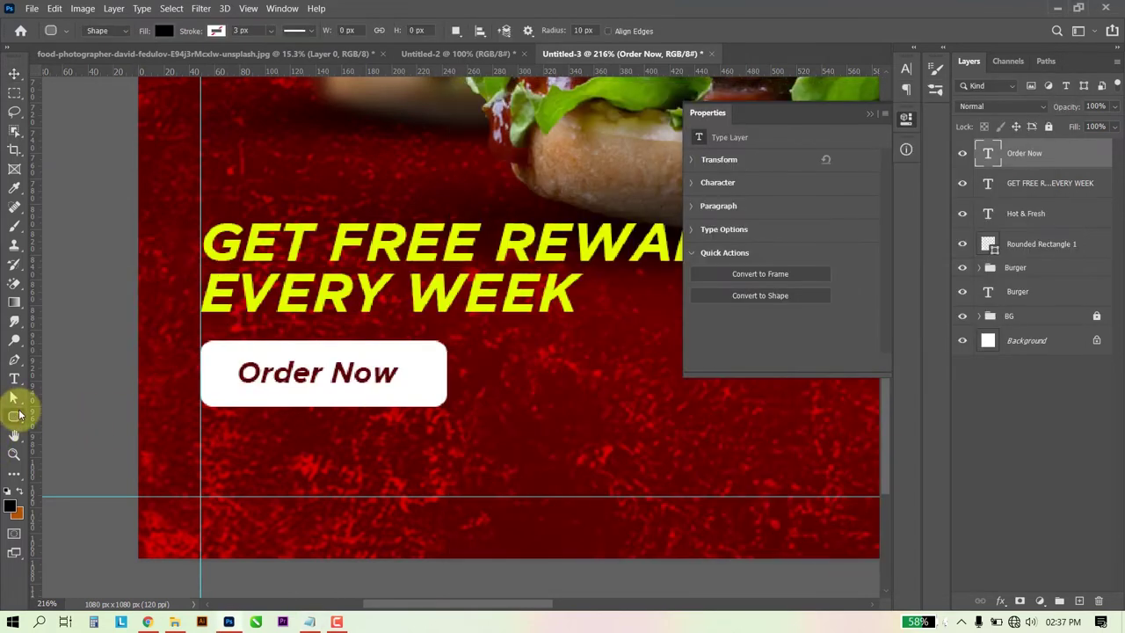
left_click(53, 416)
left_click_drag(136, 451, 547, 495)
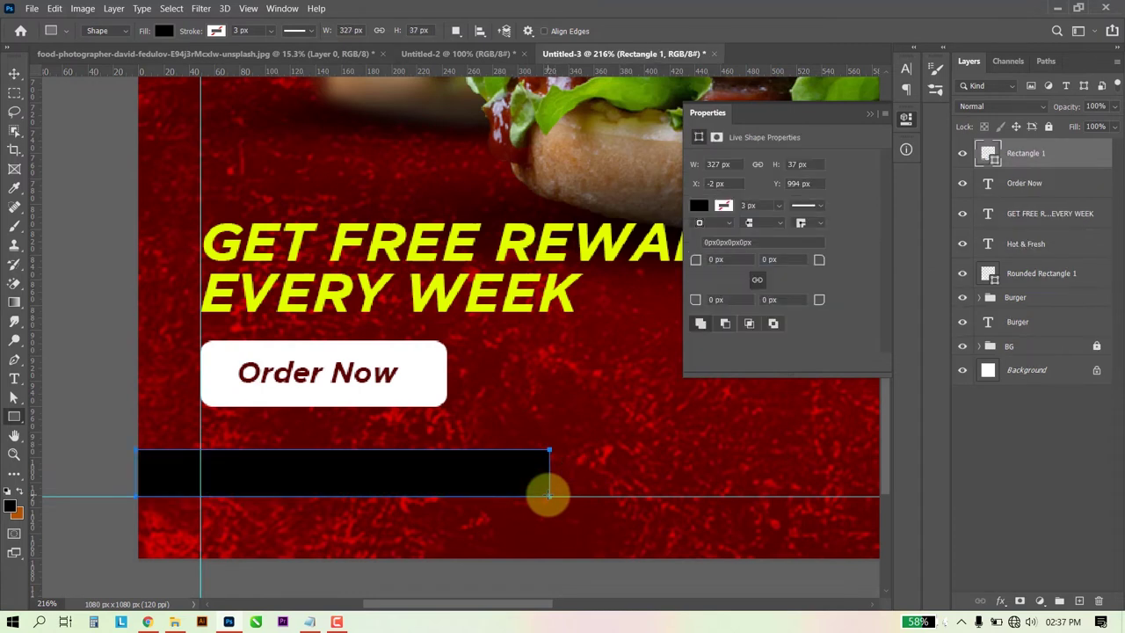
left_click(696, 205)
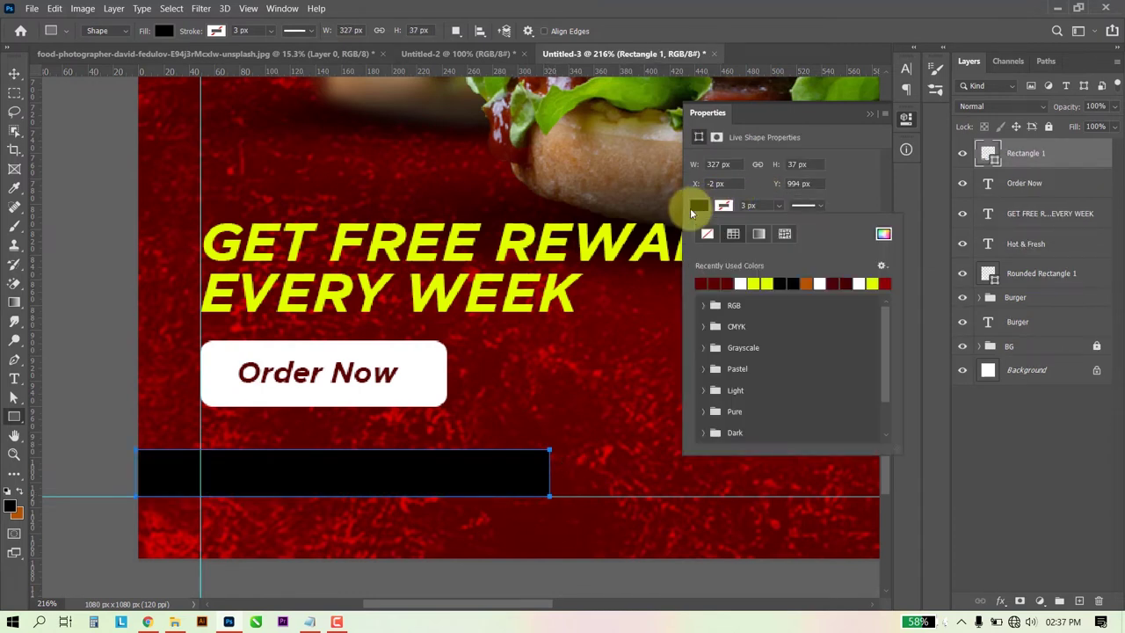
left_click(755, 283)
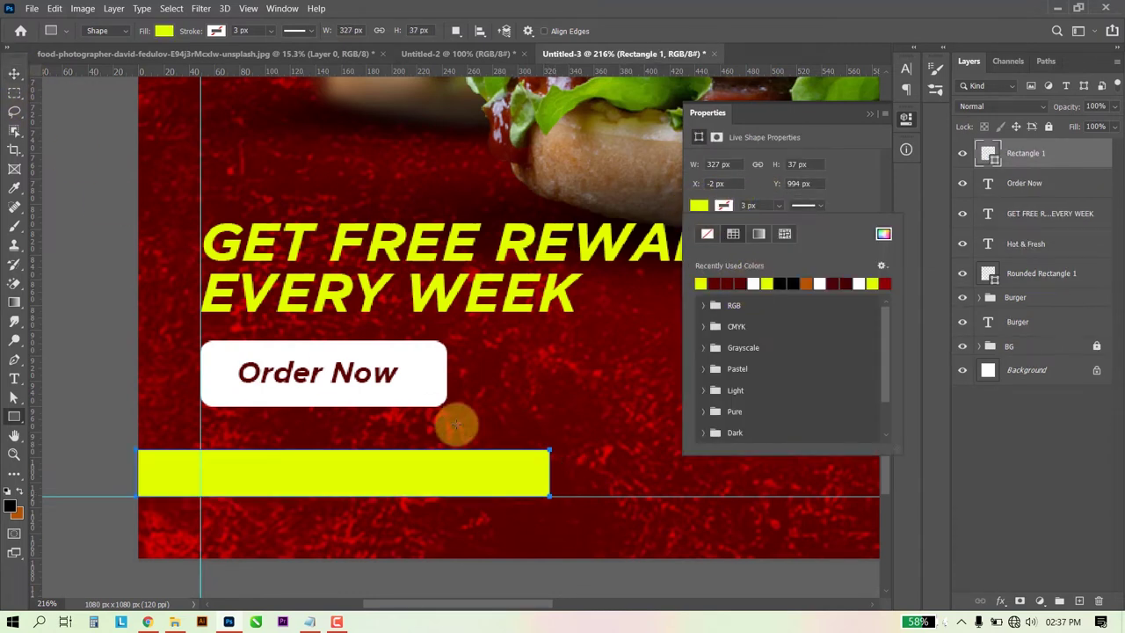
Skew the yellow bar's right end into a slant.
left_click(14, 73)
key("ctrl+t")
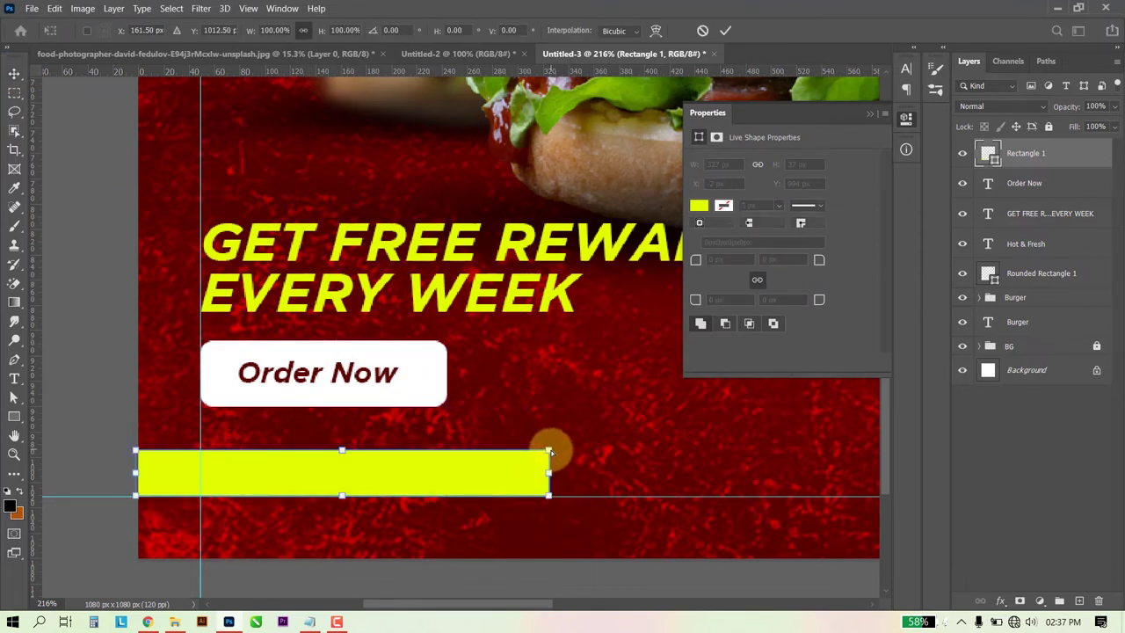
left_click_drag(550, 452, 532, 453)
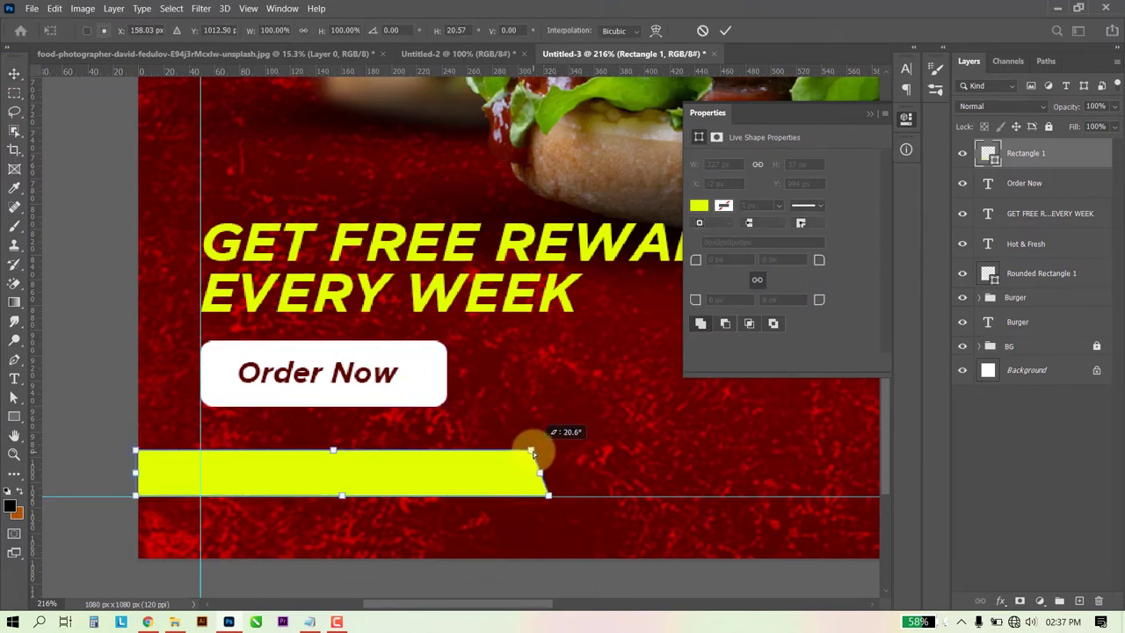
key("Return")
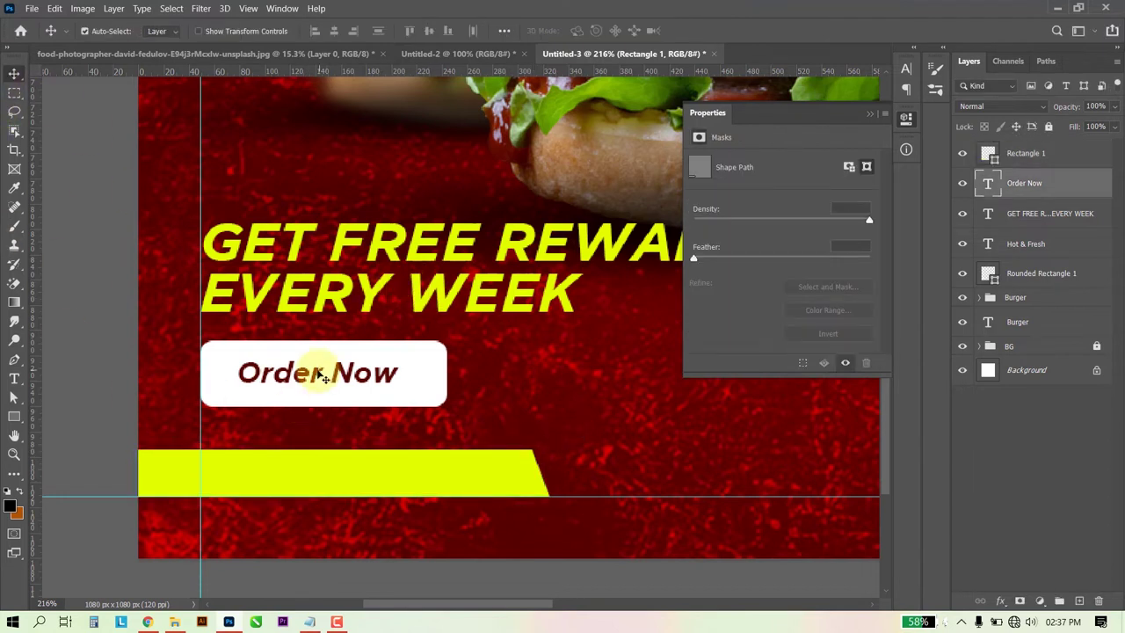
Copy Order Now onto the bar, retype it as Home Delivery Available, and shift it left.
left_click_drag(326, 376, 317, 467)
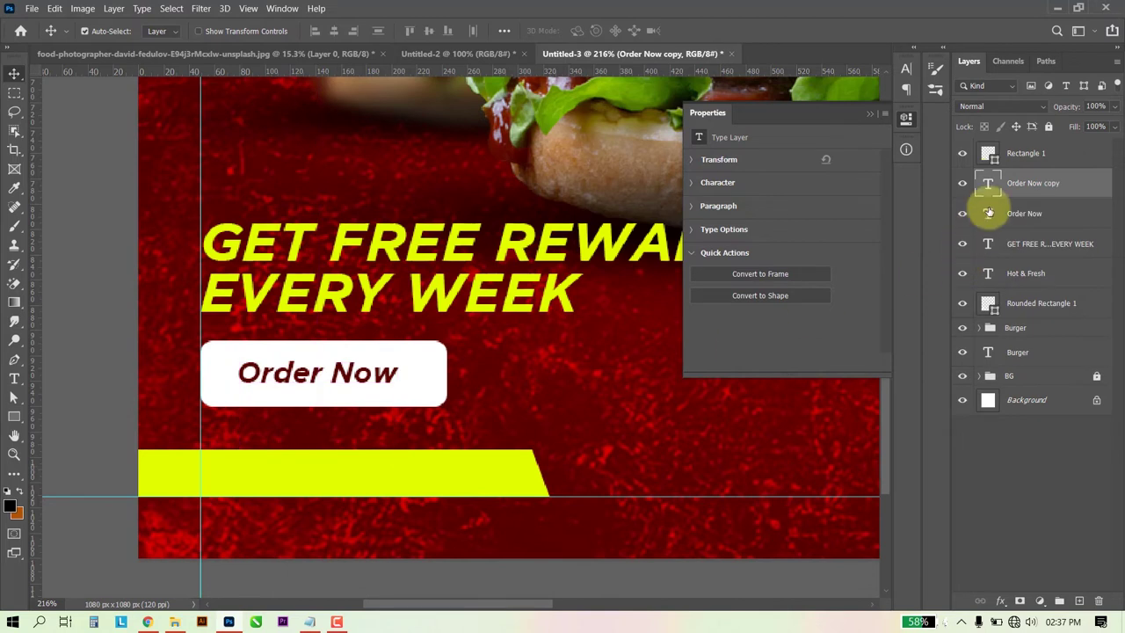
left_click_drag(1023, 182, 1004, 146)
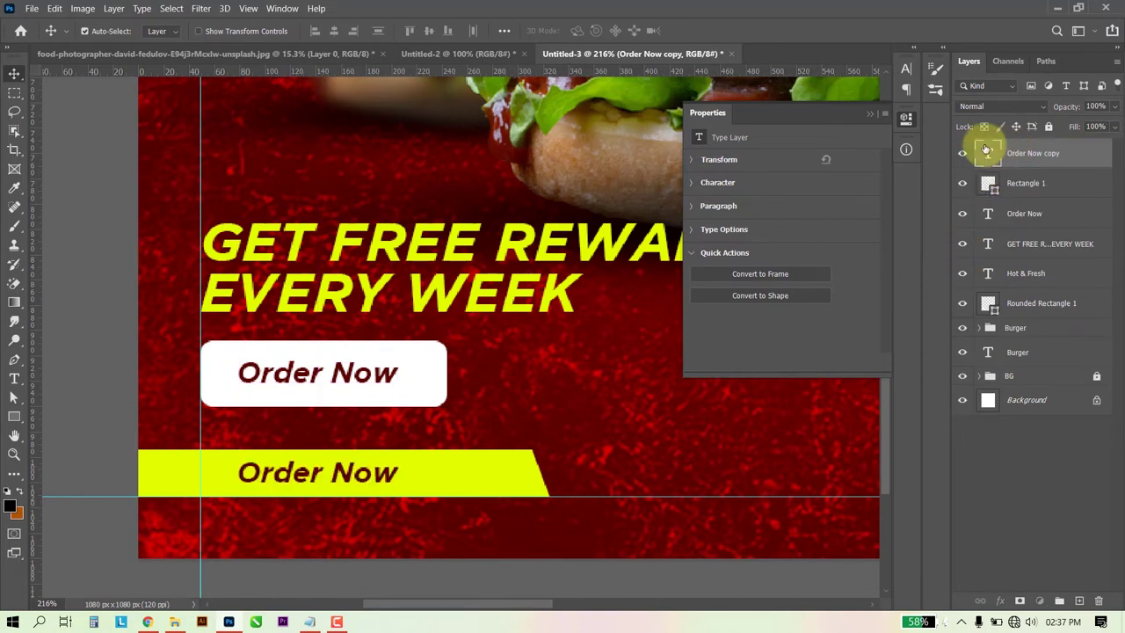
double_click(987, 153)
type("Home Delivery Available")
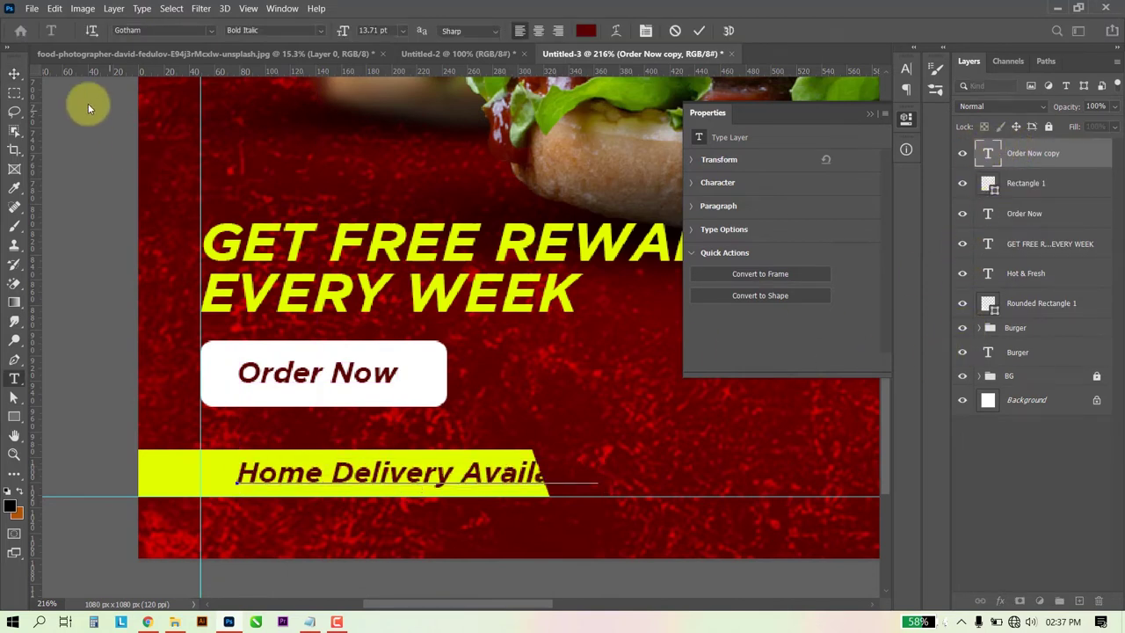
left_click(14, 74)
left_click_drag(503, 475, 464, 475)
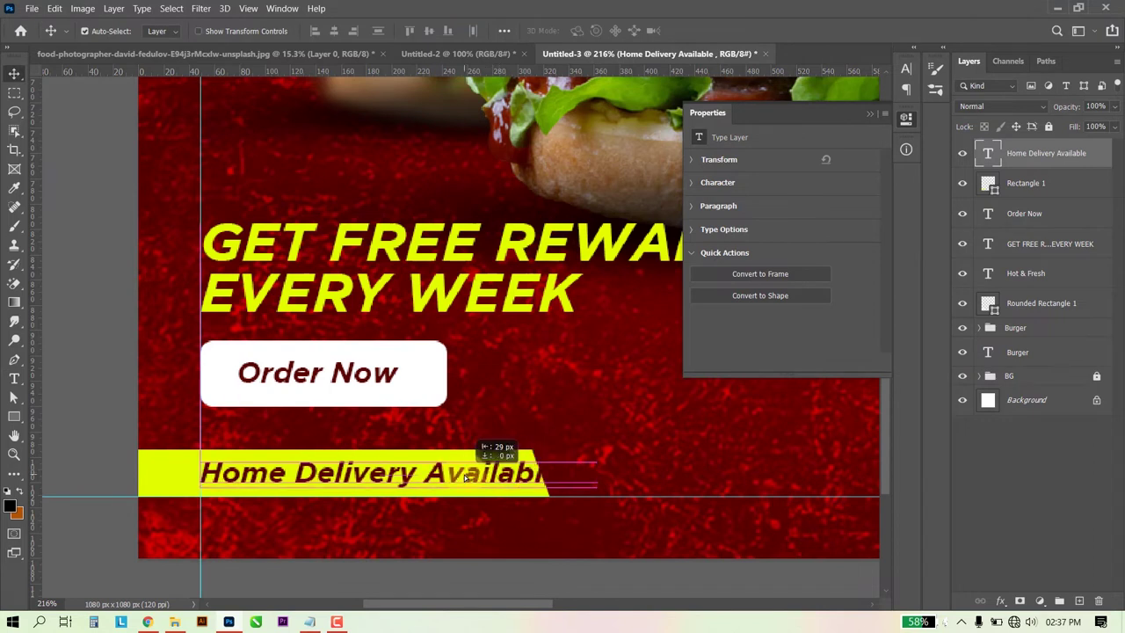
Widen the yellow bar to fit the delivery text and hide the Properties panel.
left_click(170, 464)
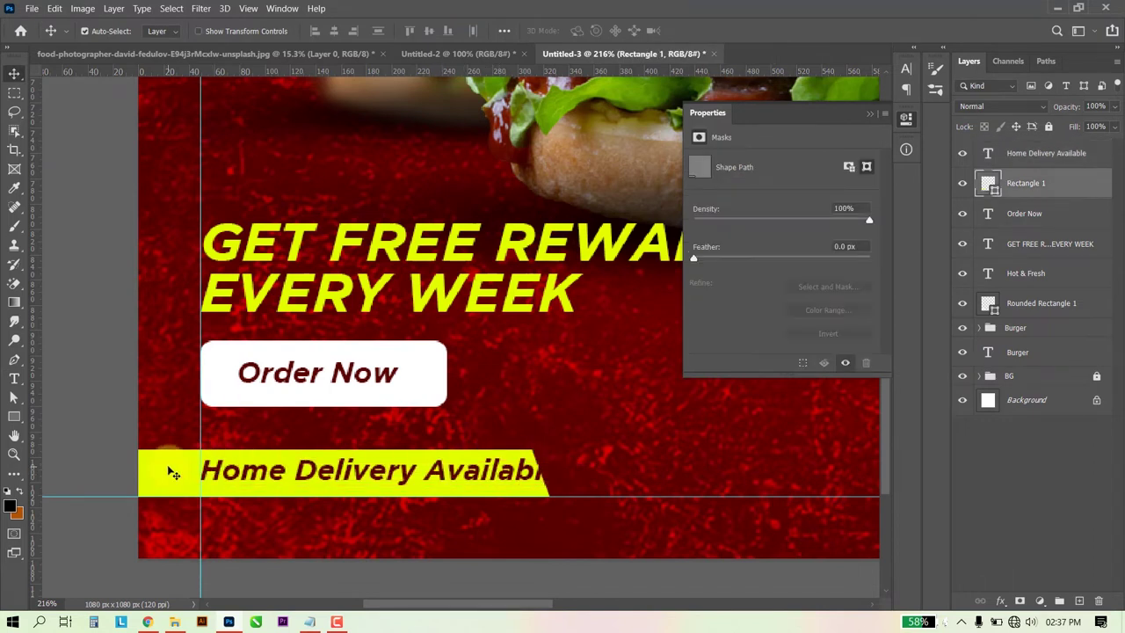
key("ctrl+t")
left_click_drag(548, 472, 594, 469)
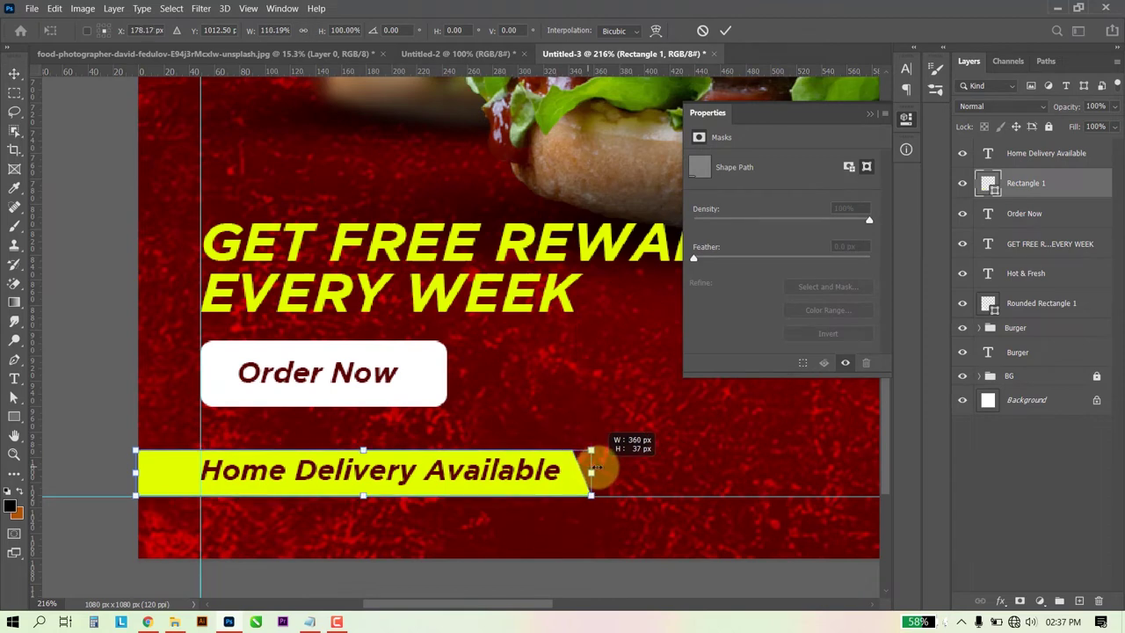
key("Return")
scroll(475, 484, "down", 5)
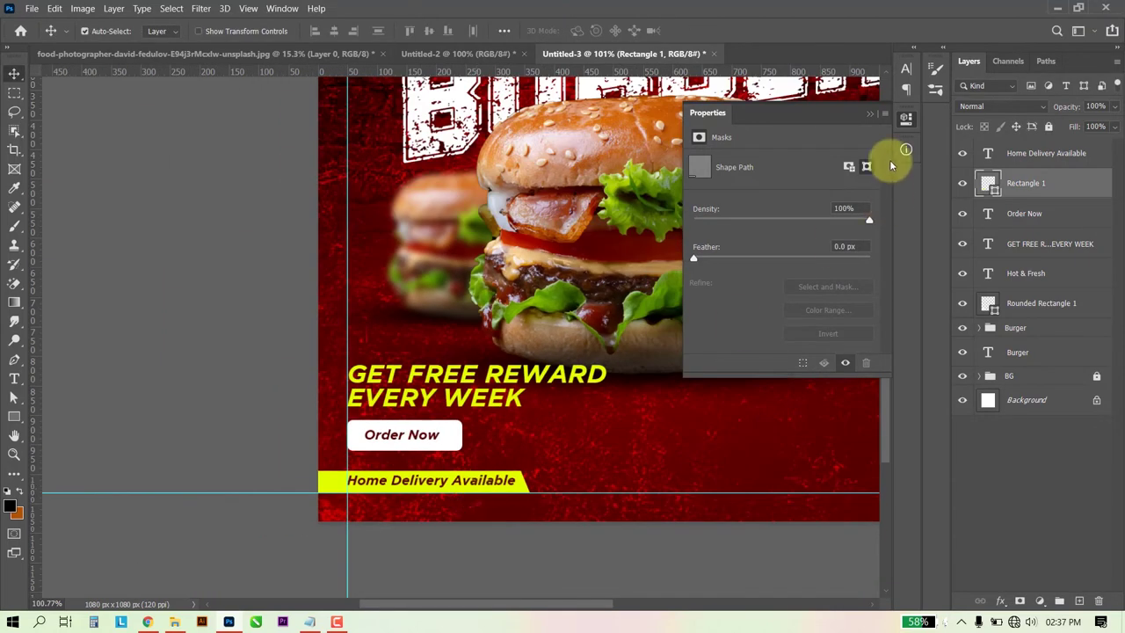
left_click(866, 114)
scroll(615, 334, "down", 5)
scroll(565, 461, "up", 3)
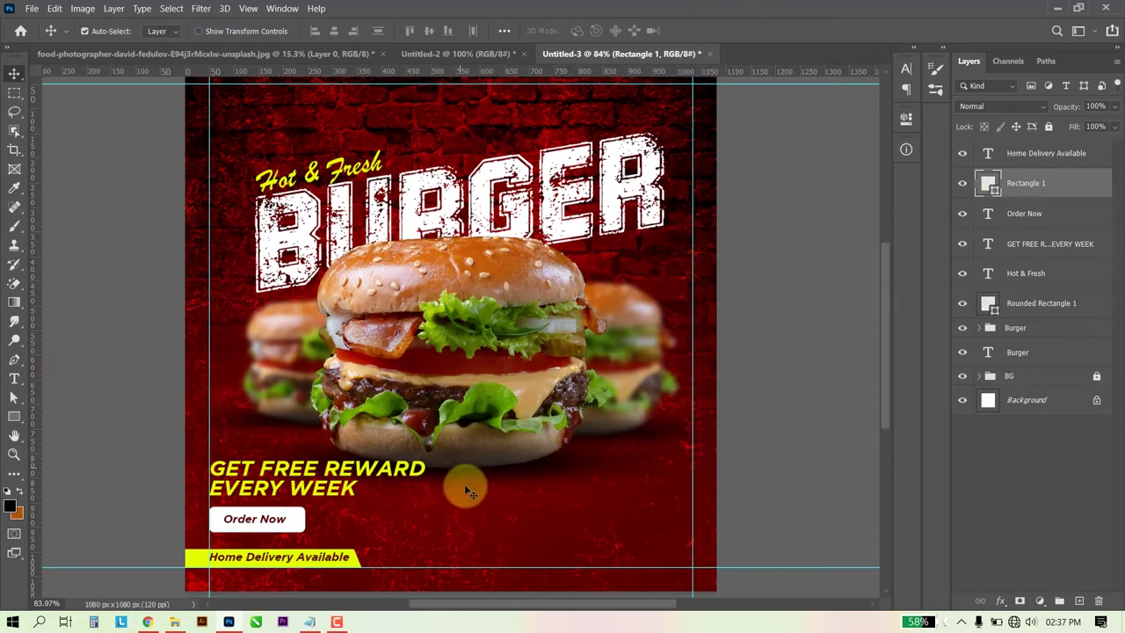
Stamp a black splatter brush stroke on a new Layer 3.
left_click(14, 226)
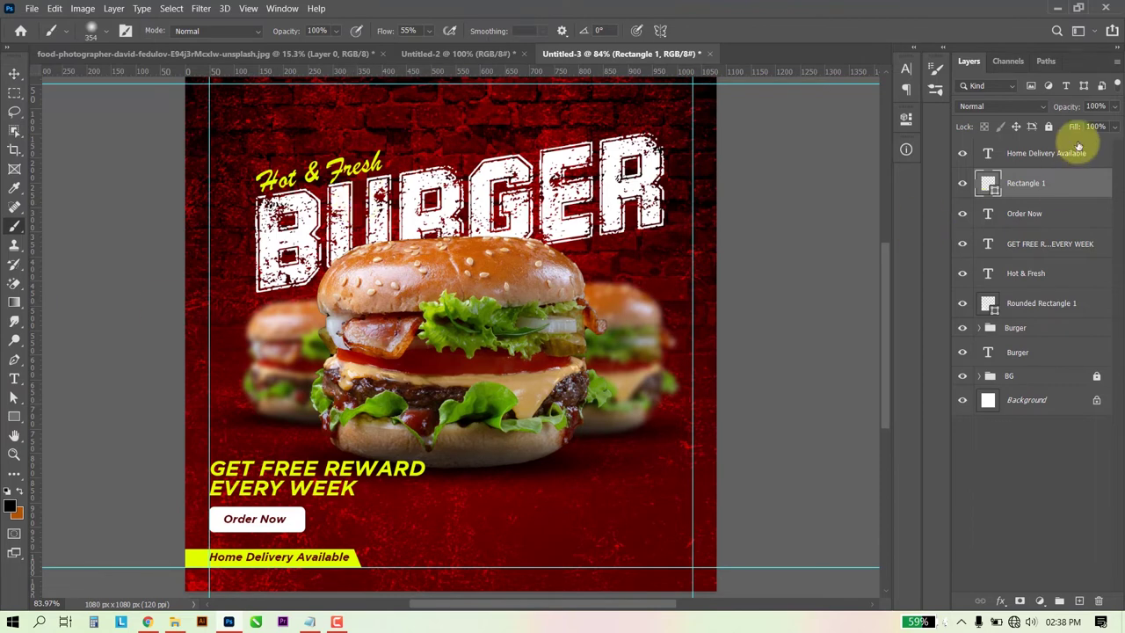
left_click(1072, 162)
left_click(1079, 600)
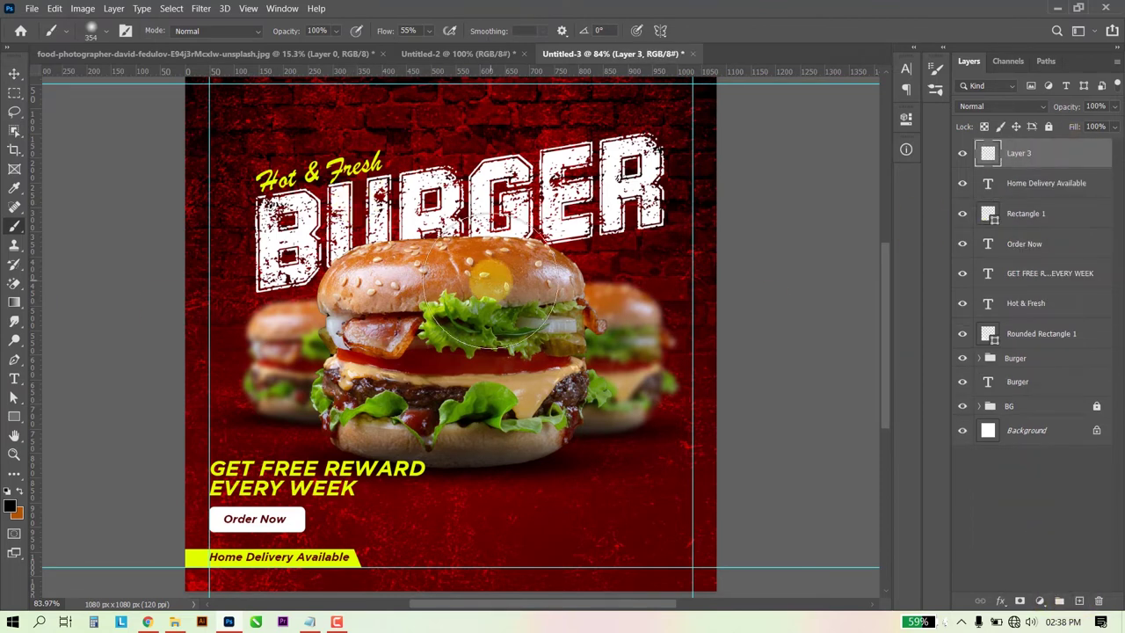
right_click(488, 279)
left_click_drag(861, 413, 861, 466)
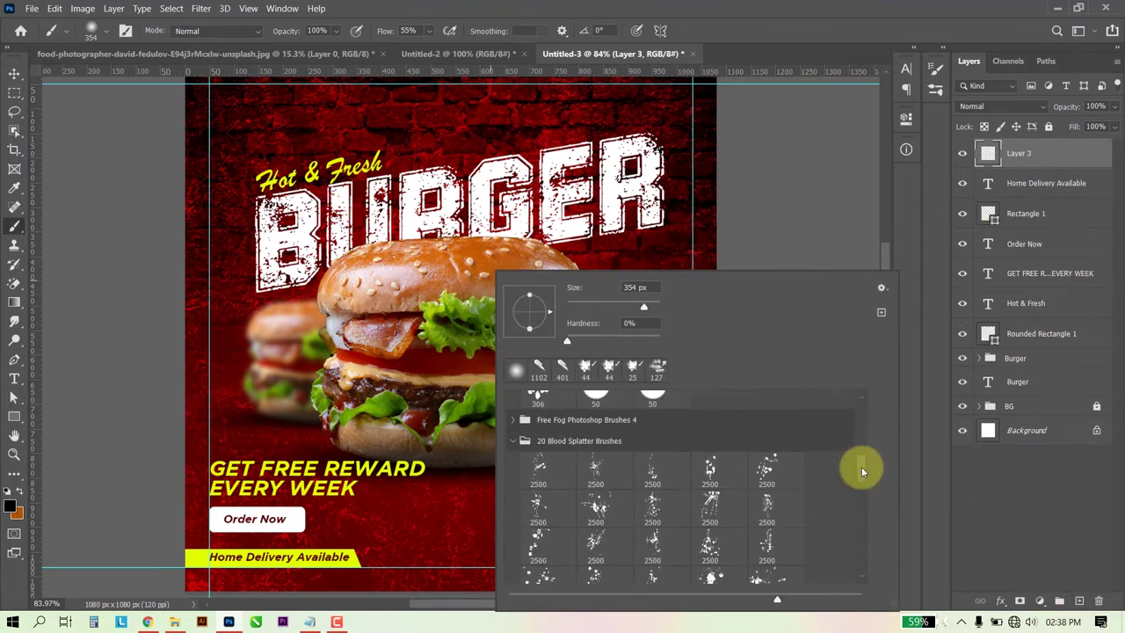
left_click(554, 338)
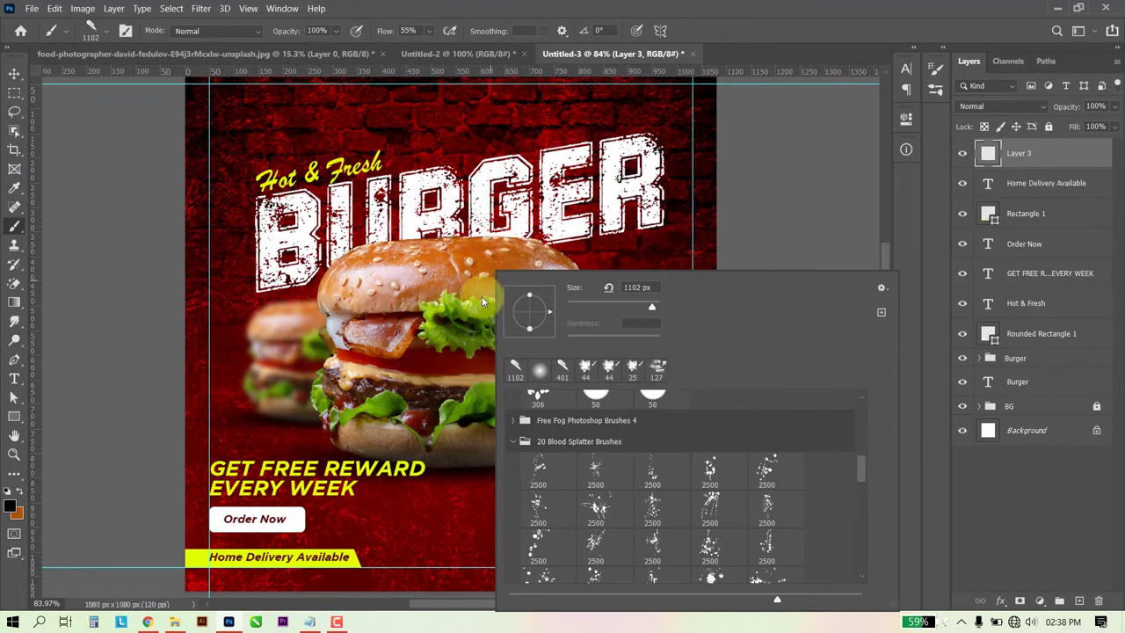
scroll(488, 371, "down", 2, "alt")
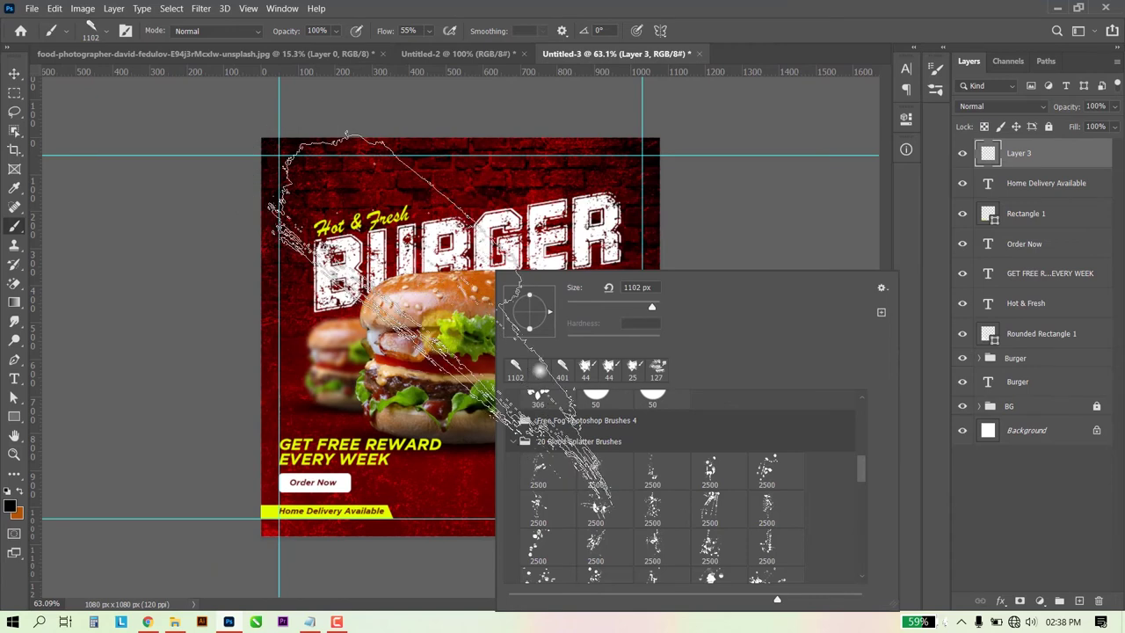
key("Return")
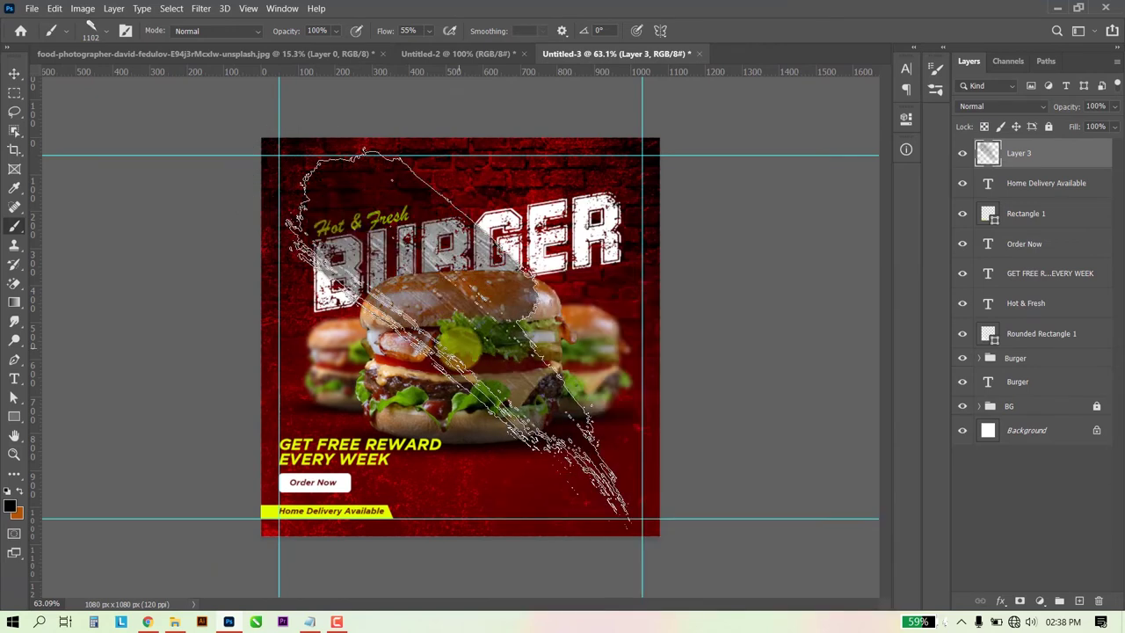
left_click(457, 338)
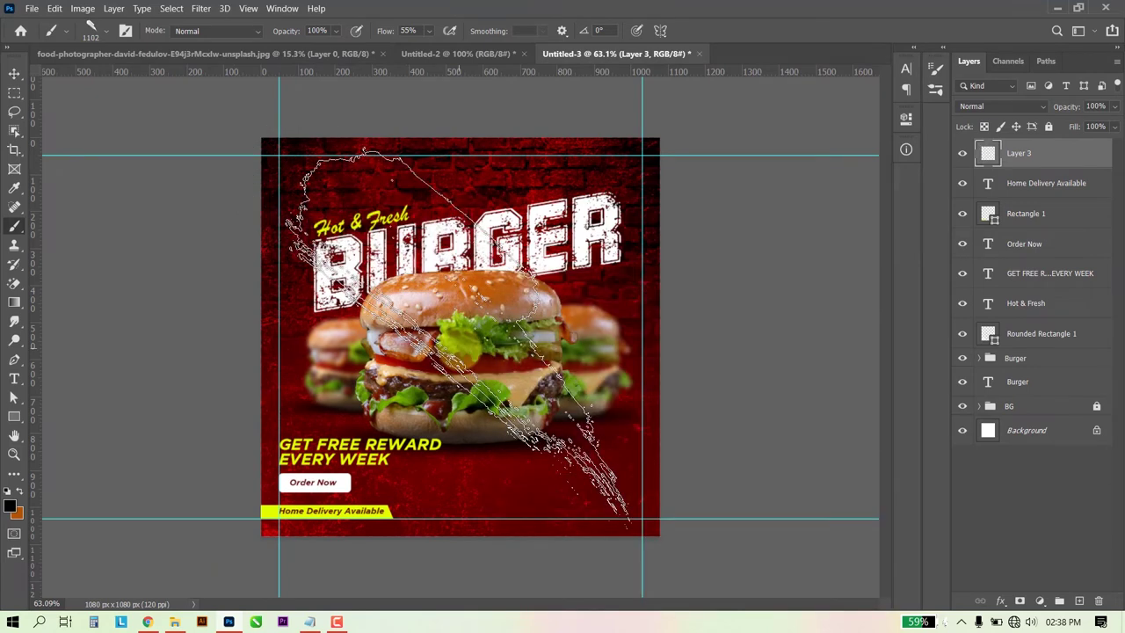
left_click(457, 345)
left_click(457, 346)
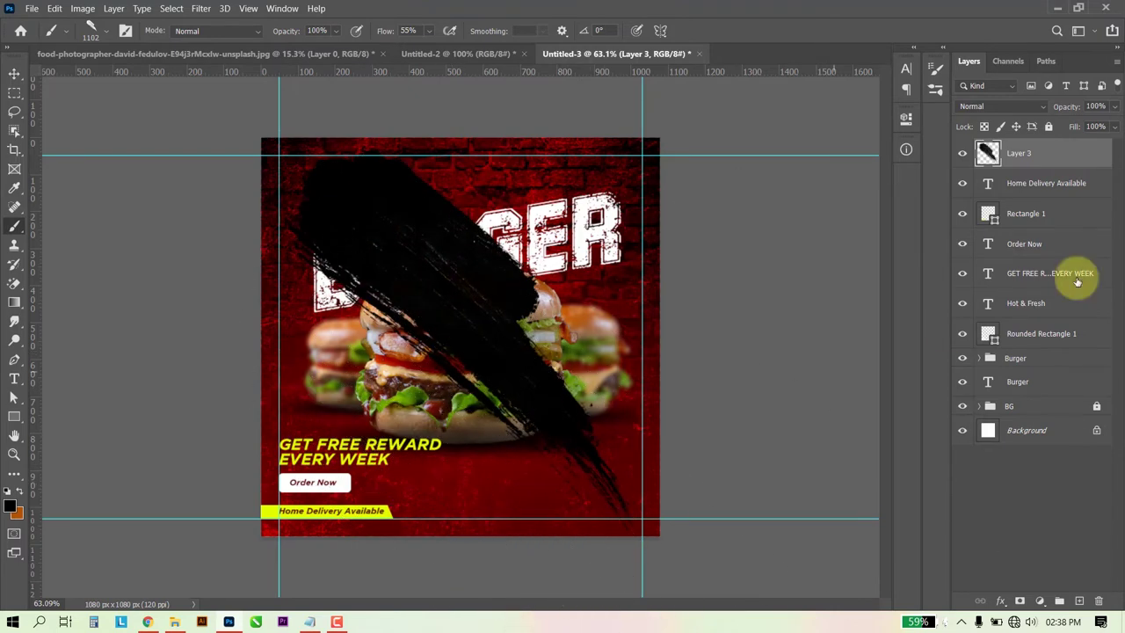
Rotate the stroke across the lower-right corner and stack Layer 3 below Rounded Rectangle 1.
key("ctrl+t")
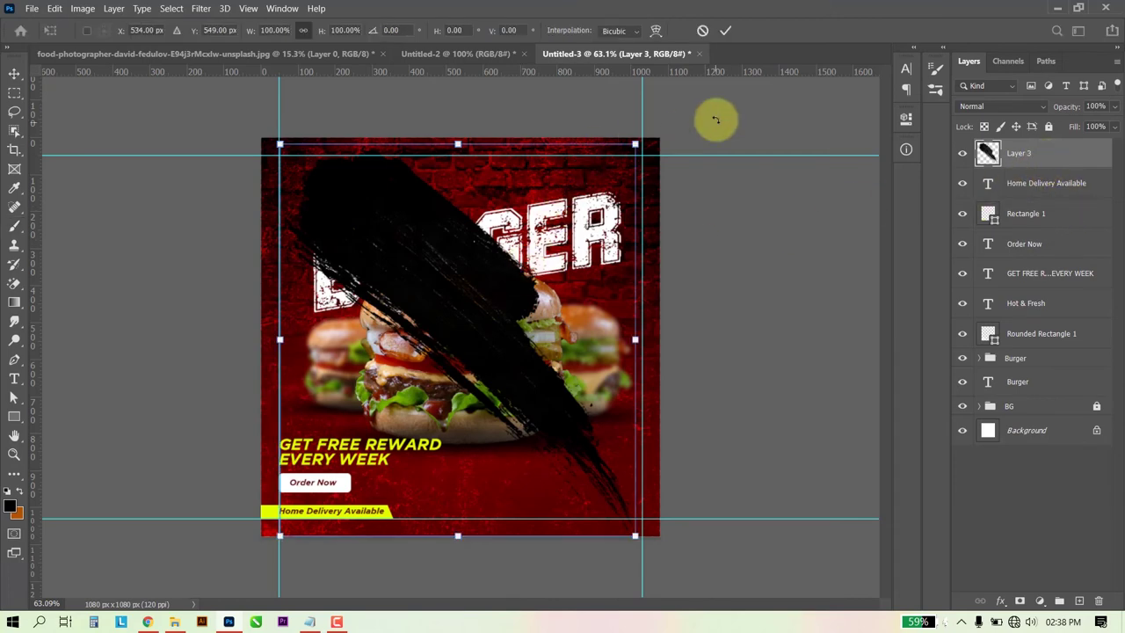
mouse_move(715, 118)
left_mouse_down()
mouse_move(552, 413)
mouse_move(799, 425)
mouse_move(823, 444)
left_mouse_up()
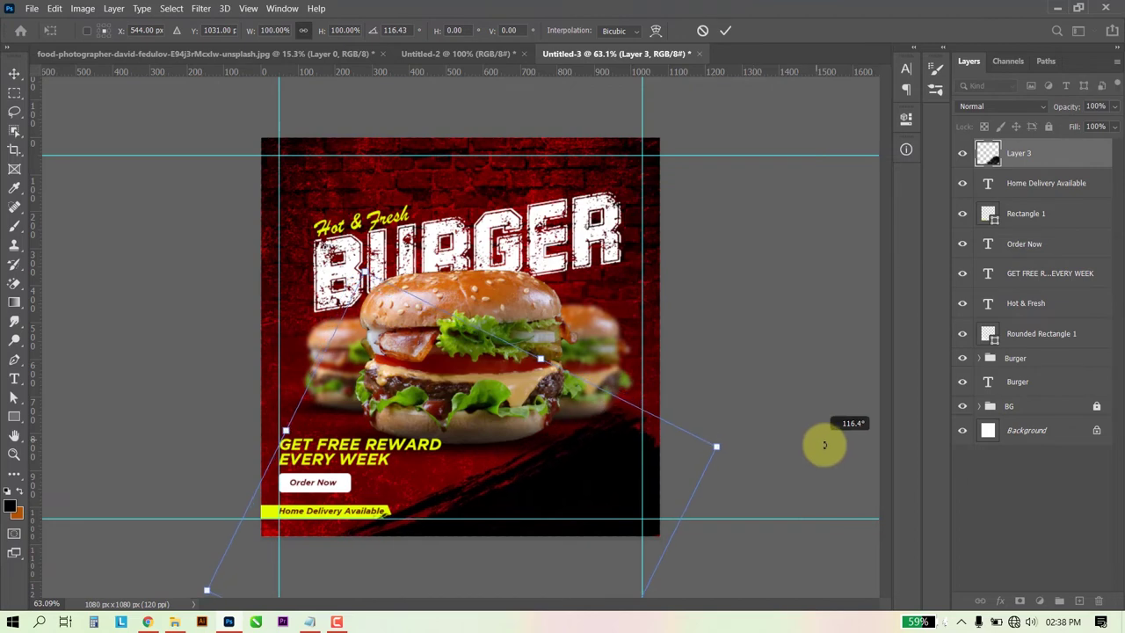
left_click_drag(572, 500, 603, 491)
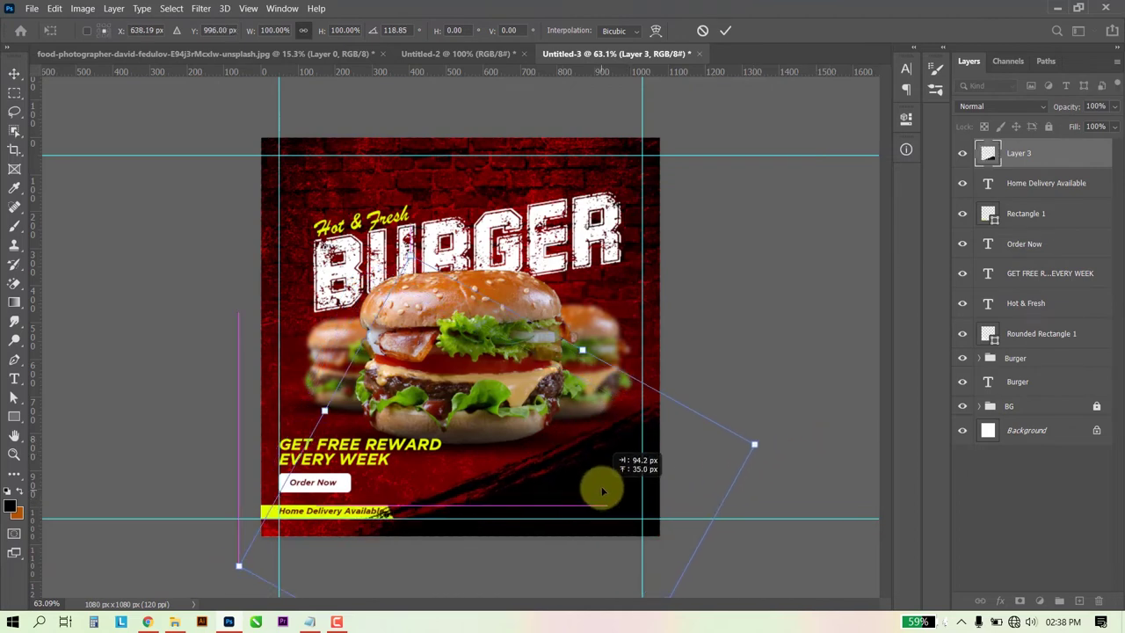
key("Return")
key("b")
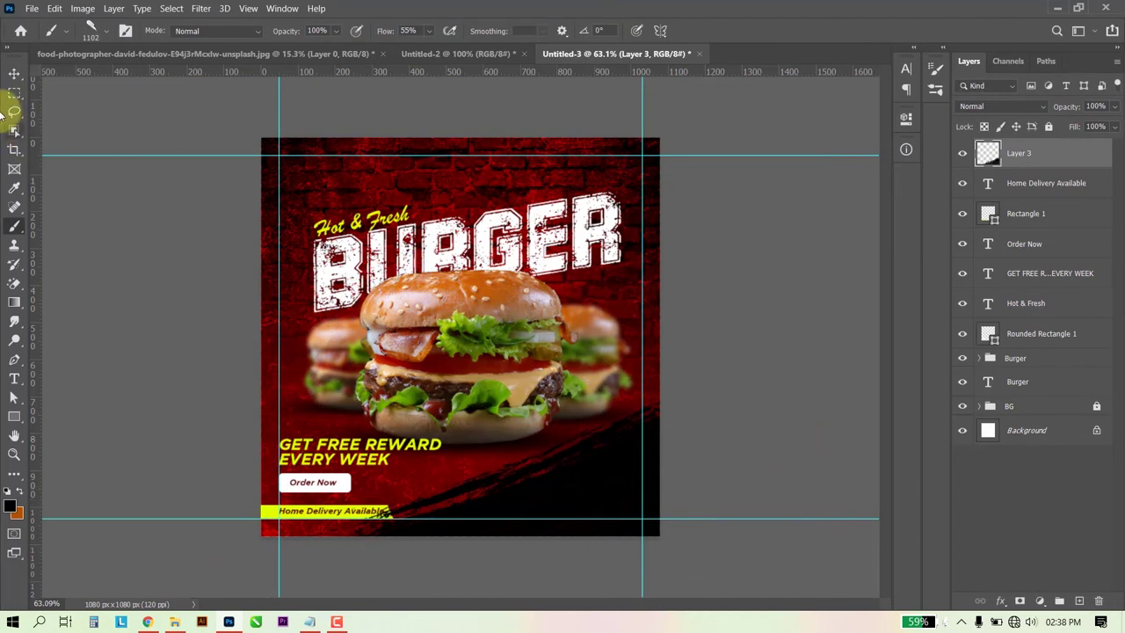
left_click(14, 73)
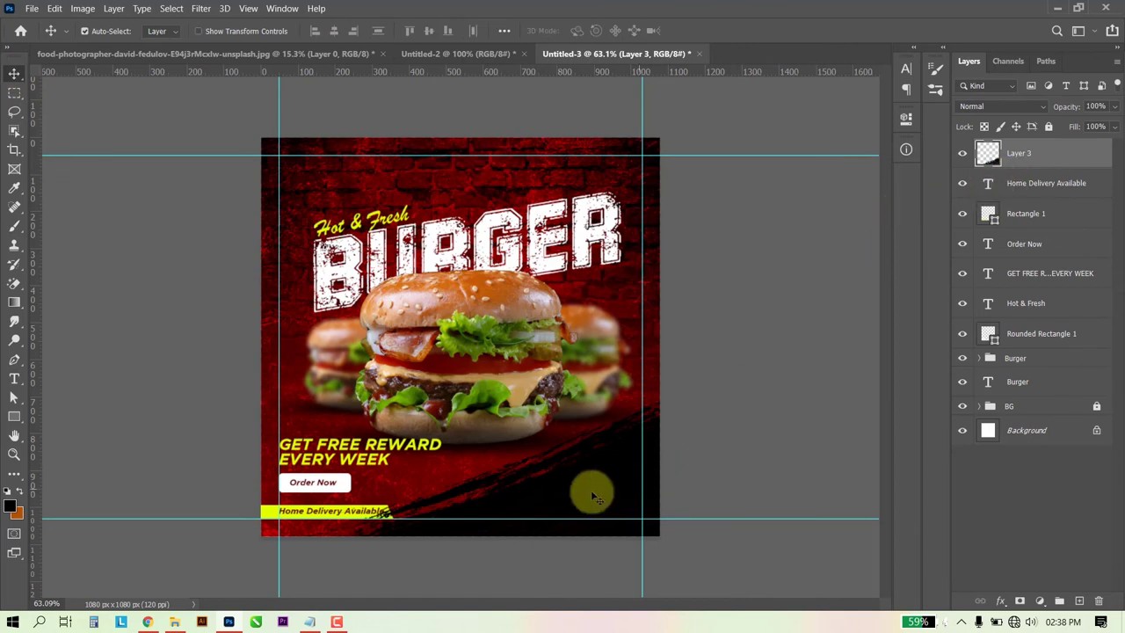
left_click_drag(589, 496, 599, 489)
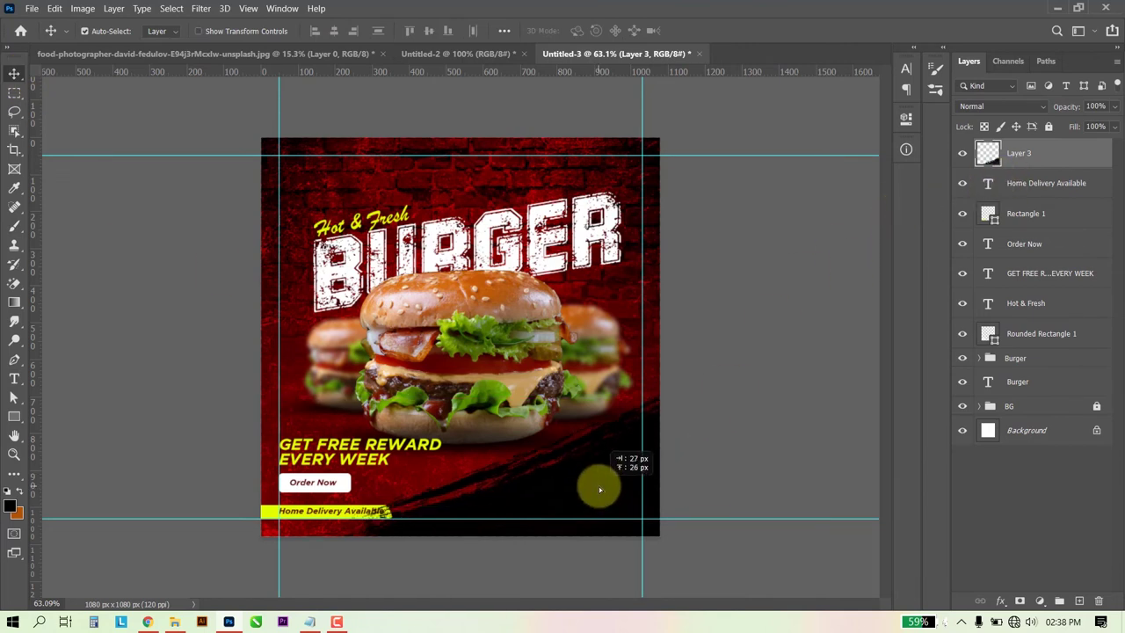
left_click_drag(1028, 146, 1028, 339)
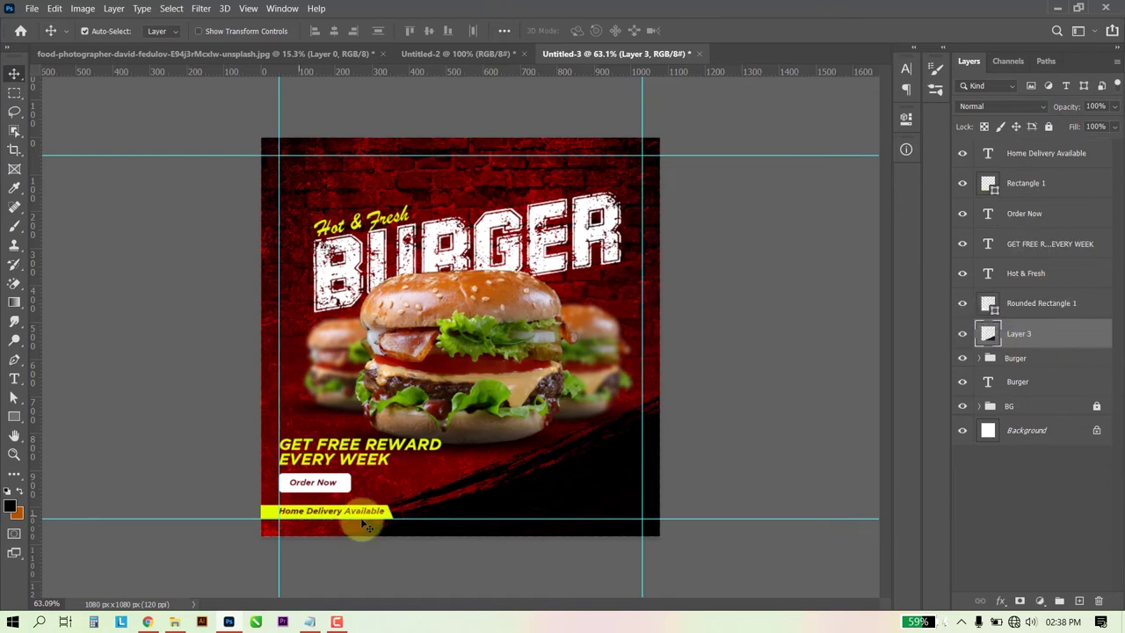
Apply a white Color Overlay layer style to Layer 3.
double_click(1062, 343)
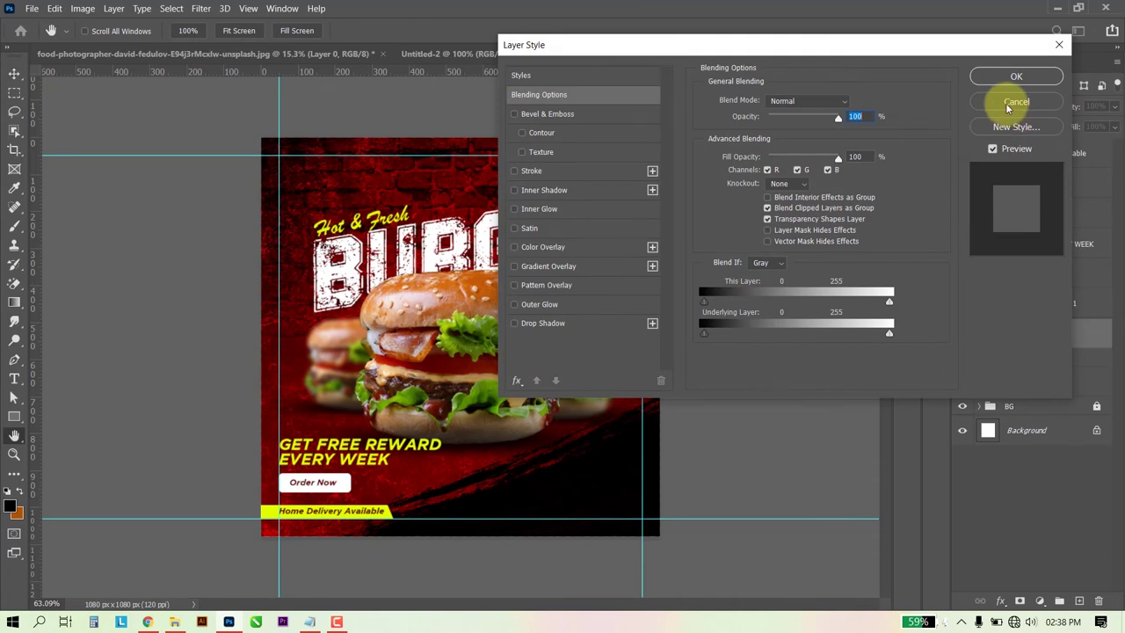
left_click(552, 248)
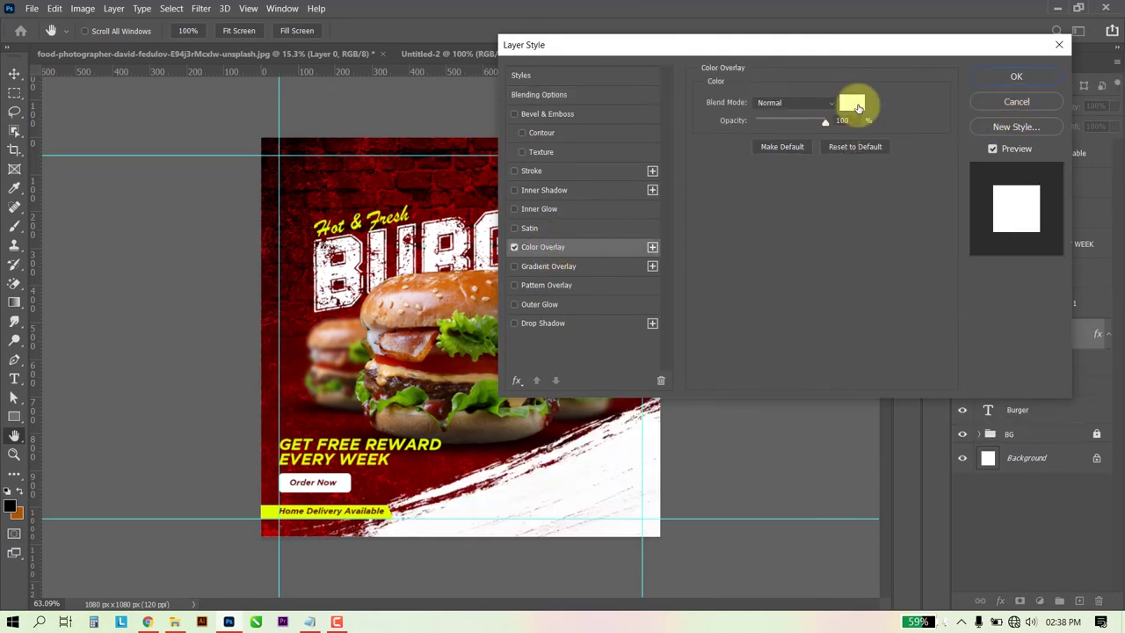
left_click(1022, 79)
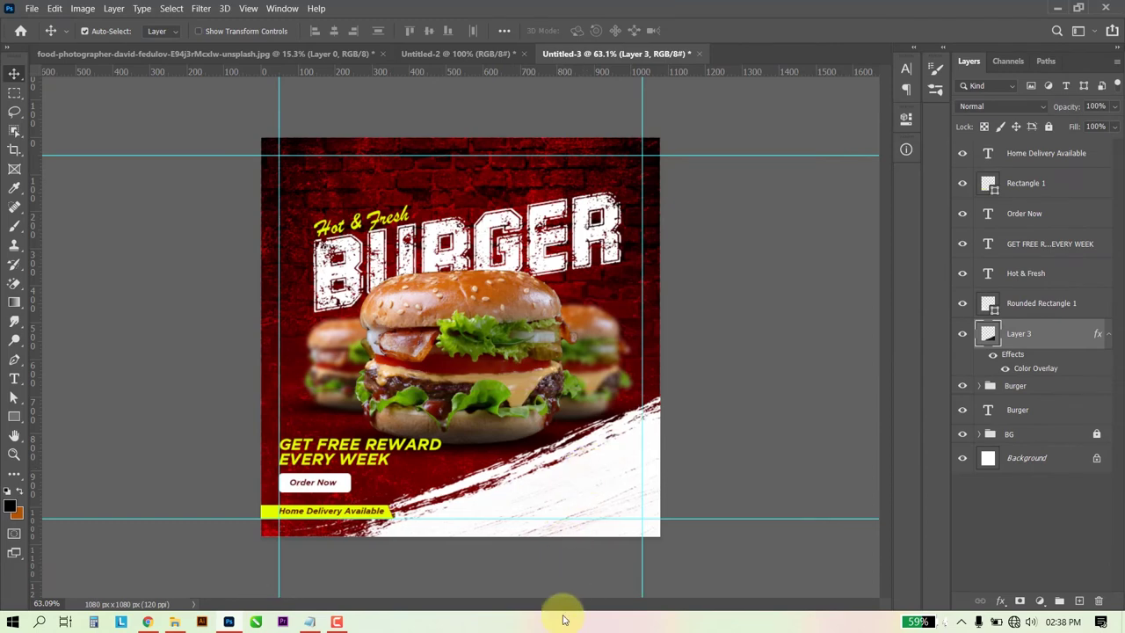
Draw a 14 × 94 px dark red Rectangle 2 bar at the right guide over the white stroke.
scroll(492, 512, "up", 2)
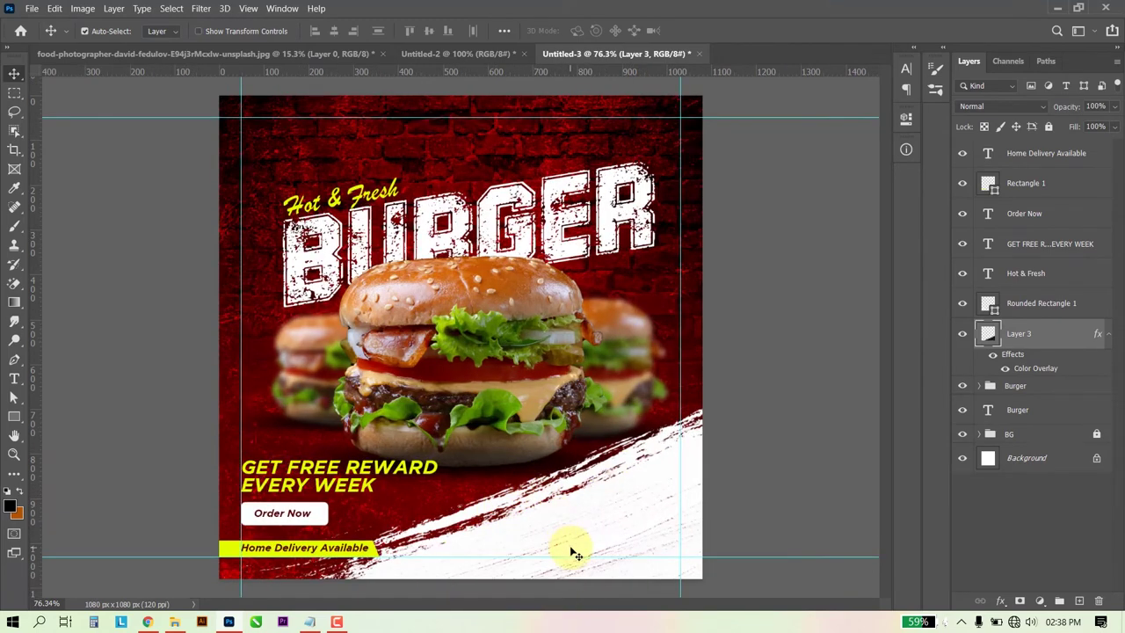
left_click(13, 416)
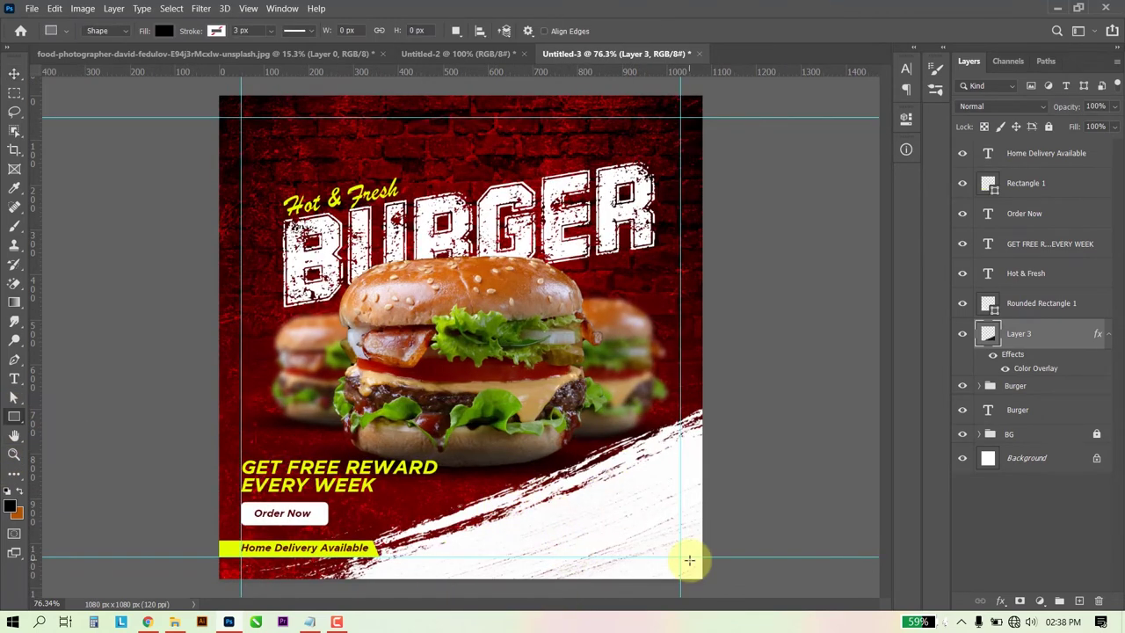
scroll(690, 560, "up", 2)
scroll(694, 550, "up", 1)
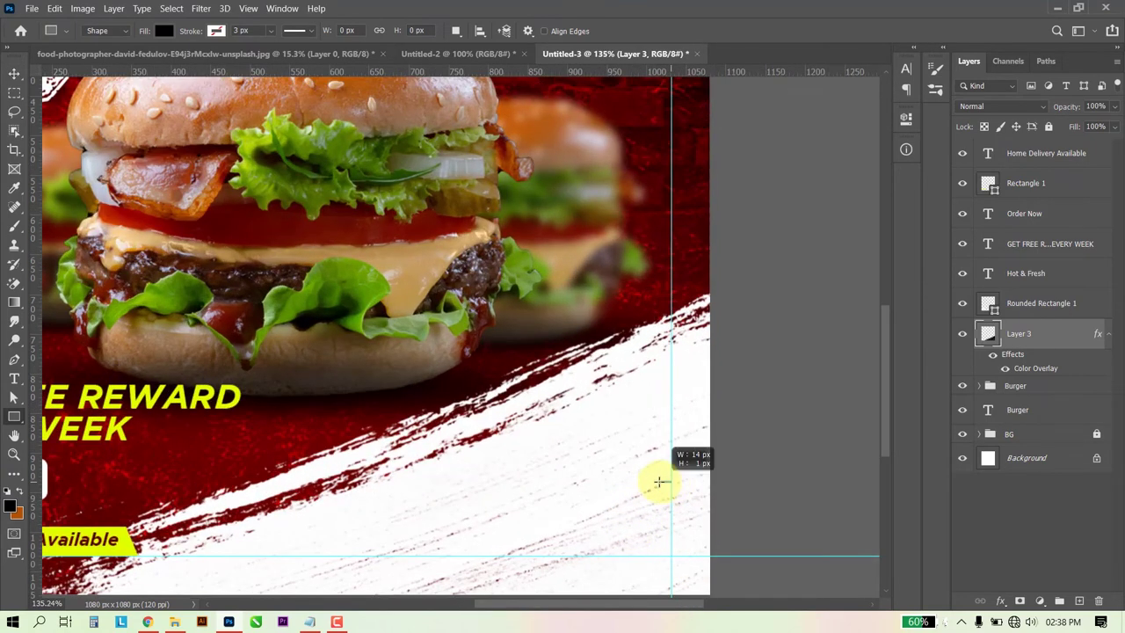
left_click_drag(659, 482, 660, 558)
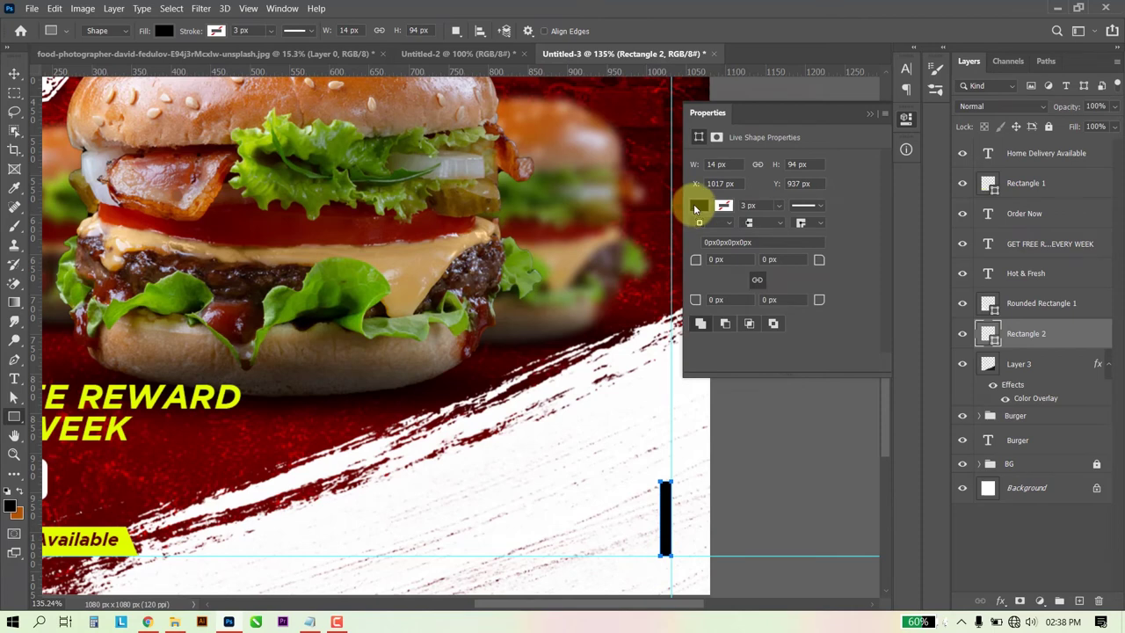
left_click(697, 207)
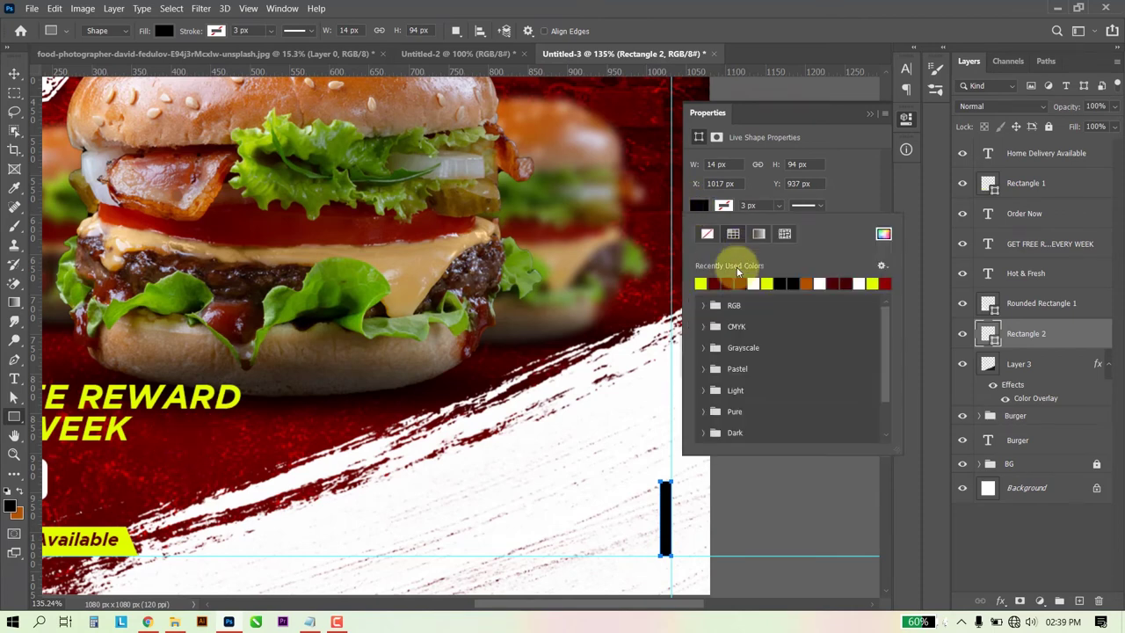
left_click(14, 73)
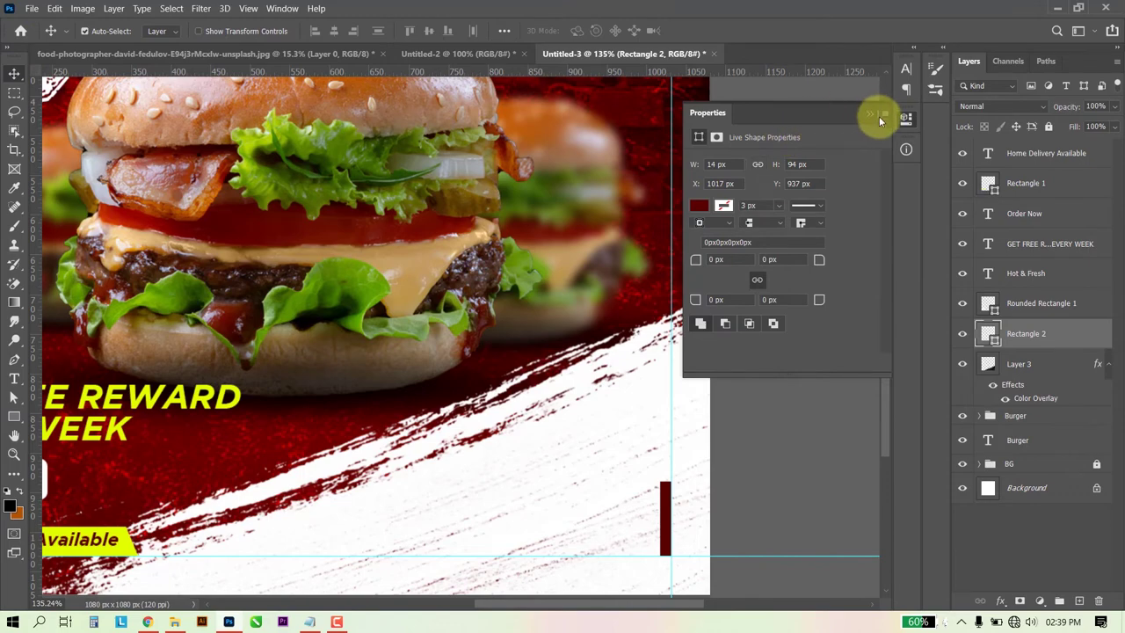
left_click(879, 115)
key("ctrl+0")
scroll(637, 486, "up", 1)
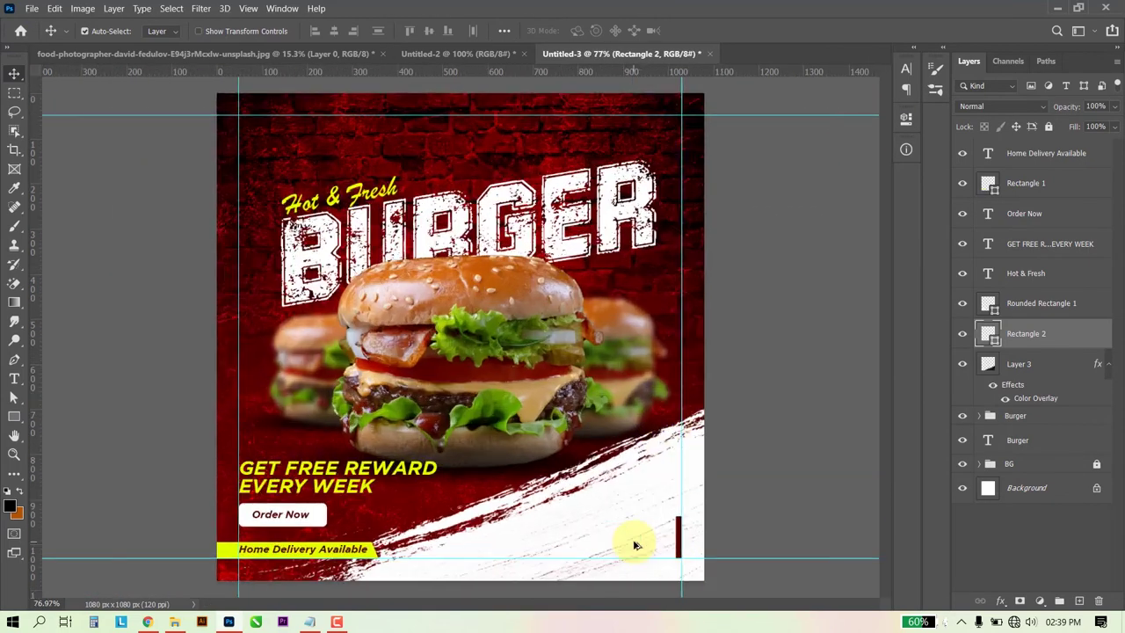
key("alt+Tab")
Duplicate Order Now into the lower-right corner and paste the website and phone lines into it.
left_click_drag(604, 375, 409, 327)
key("ctrl+c")
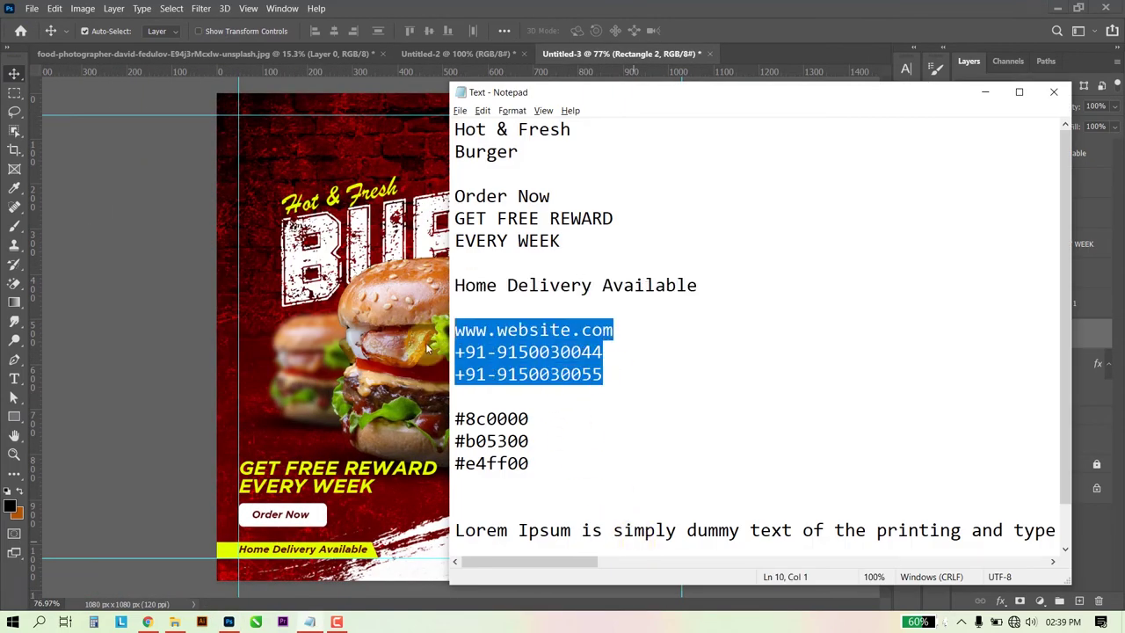
key("alt+Tab")
left_click(275, 520)
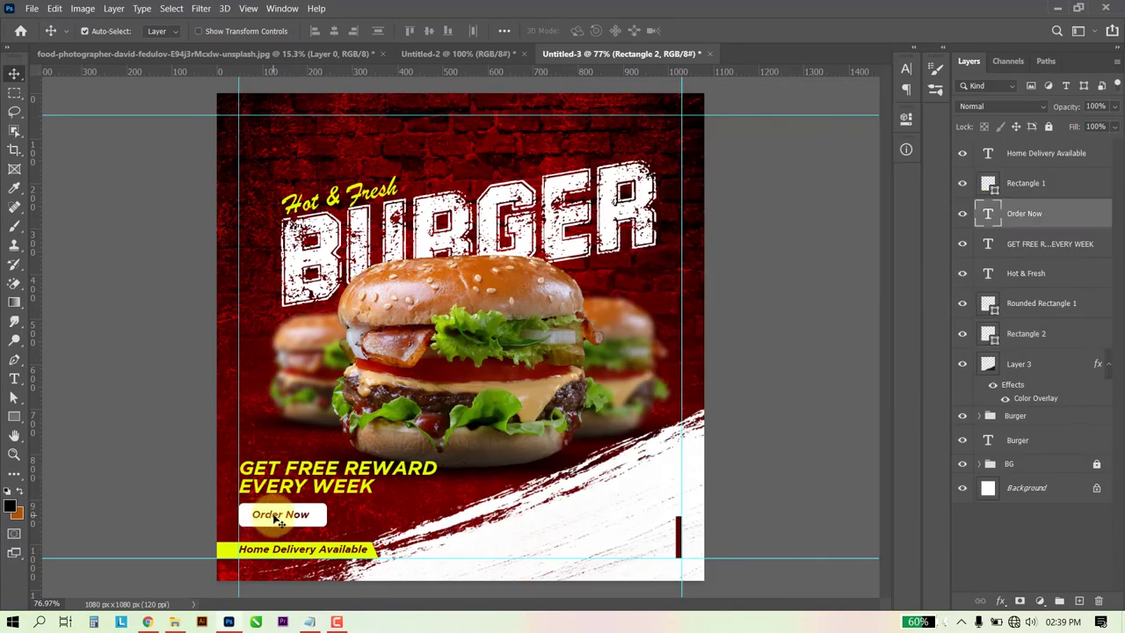
left_click_drag(271, 519, 564, 546)
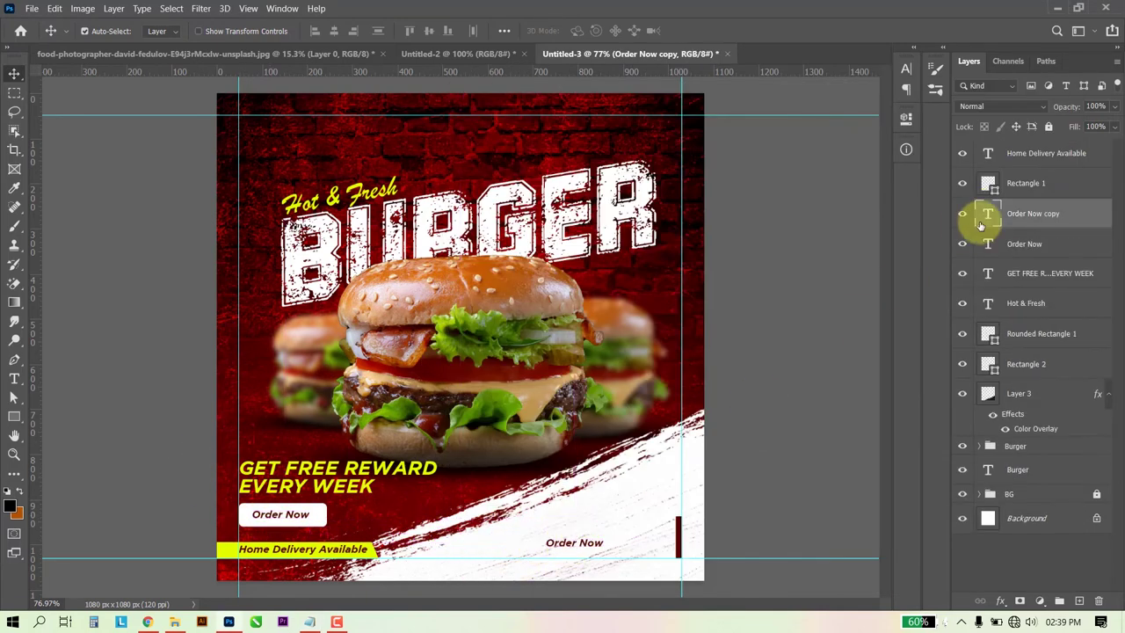
double_click(985, 216)
key("ctrl+v")
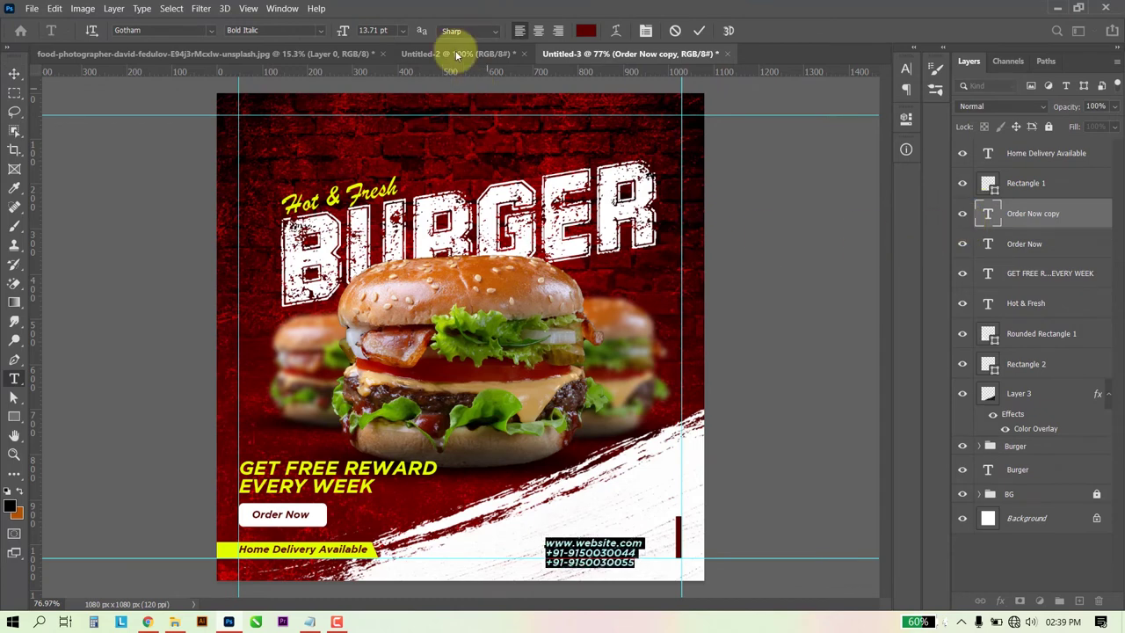
Right-align the contact text with 20 pt leading and place it beside the dark red bar.
left_click(556, 31)
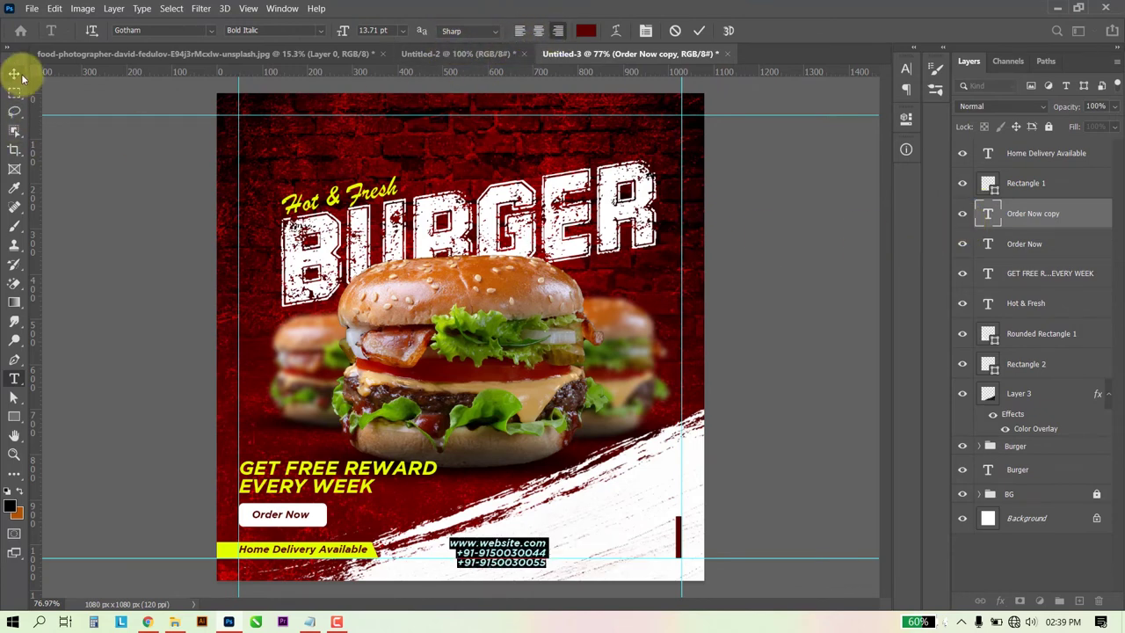
key("ctrl+t")
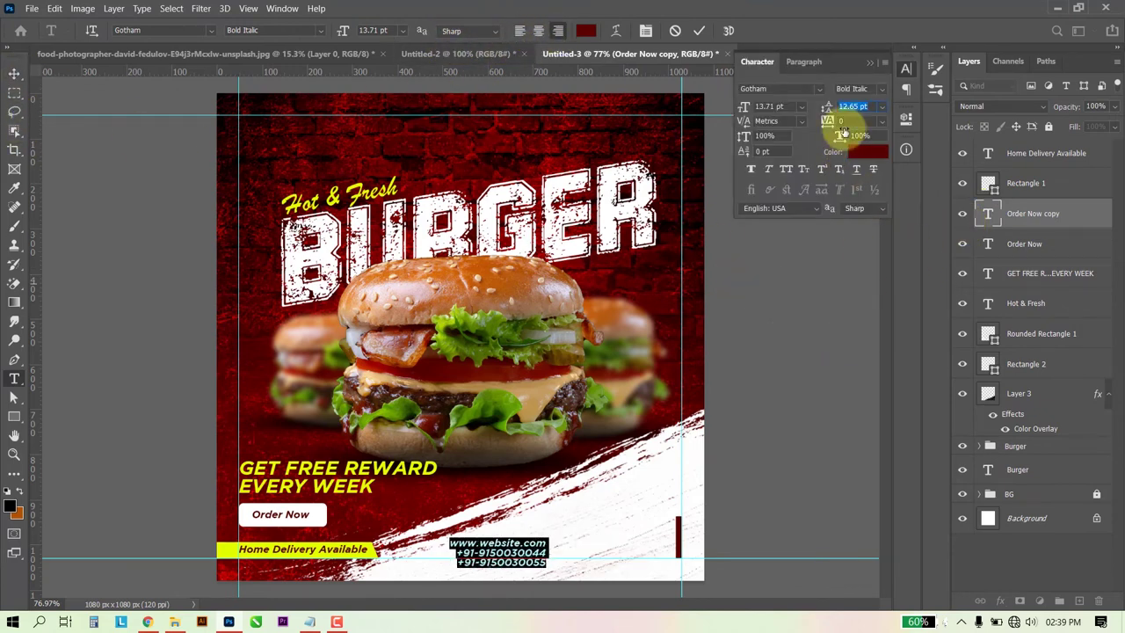
key("Up")
key("Up")
key("Up")
key("Up")
key("Up")
key("Up")
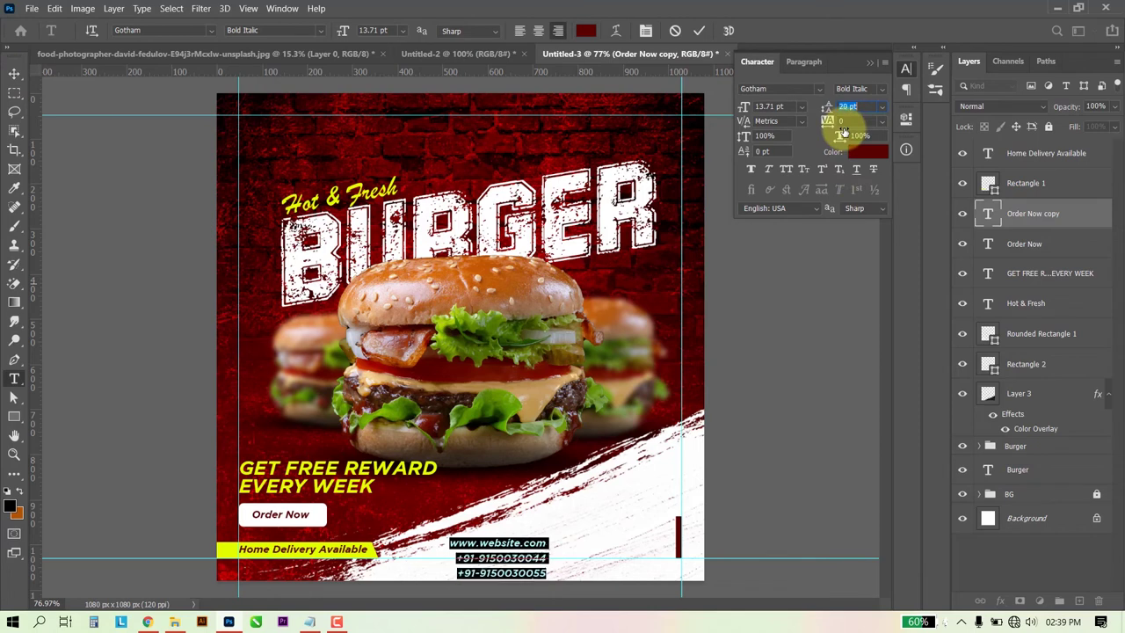
left_click(14, 75)
left_click_drag(524, 547, 640, 530)
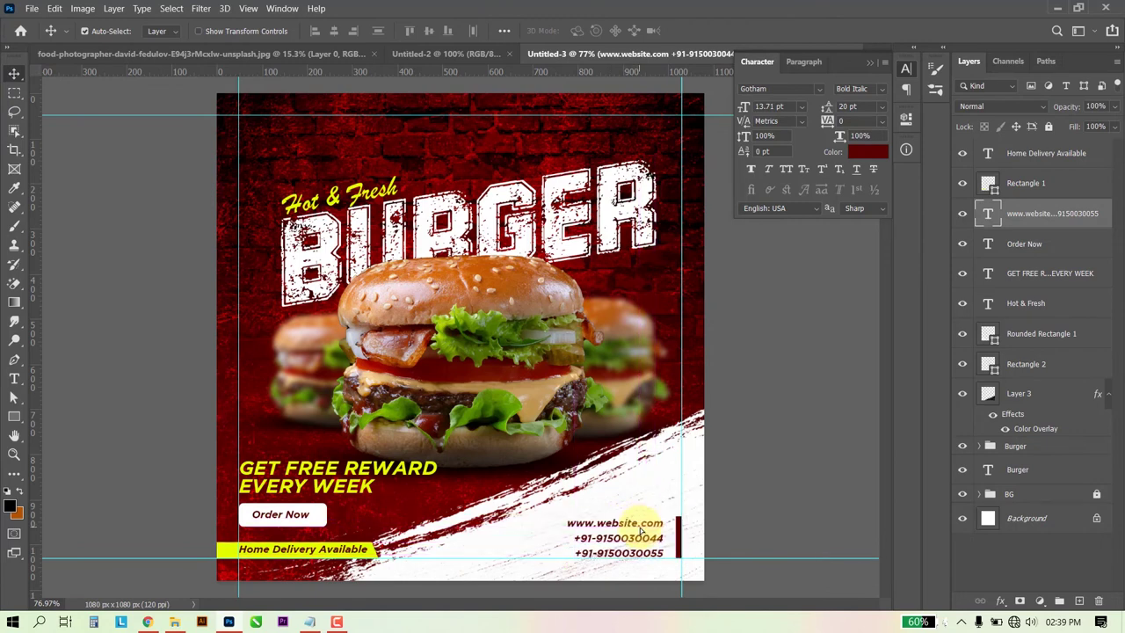
Change the contact text to Gotham Medium and hide the guides.
scroll(602, 432, "up", 3)
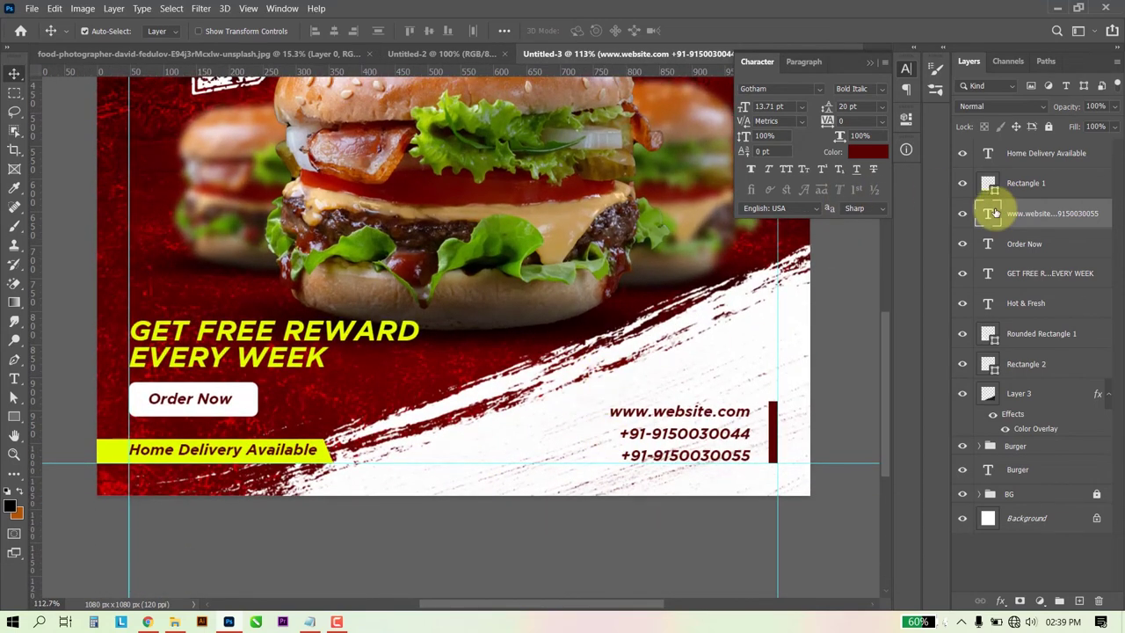
double_click(990, 213)
left_click(883, 88)
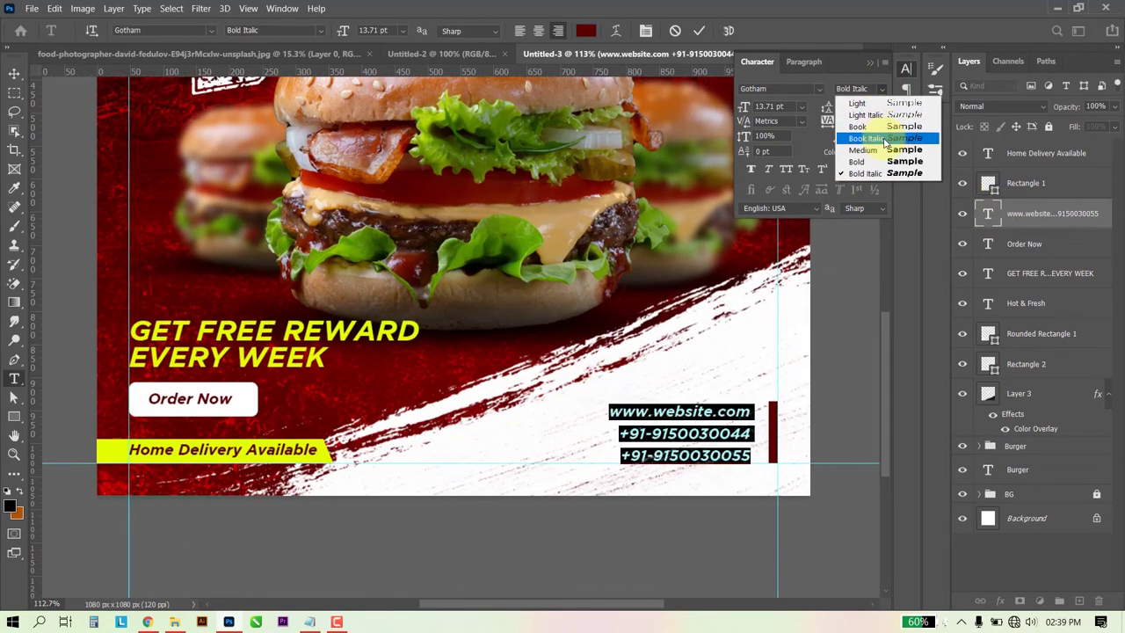
left_click(883, 148)
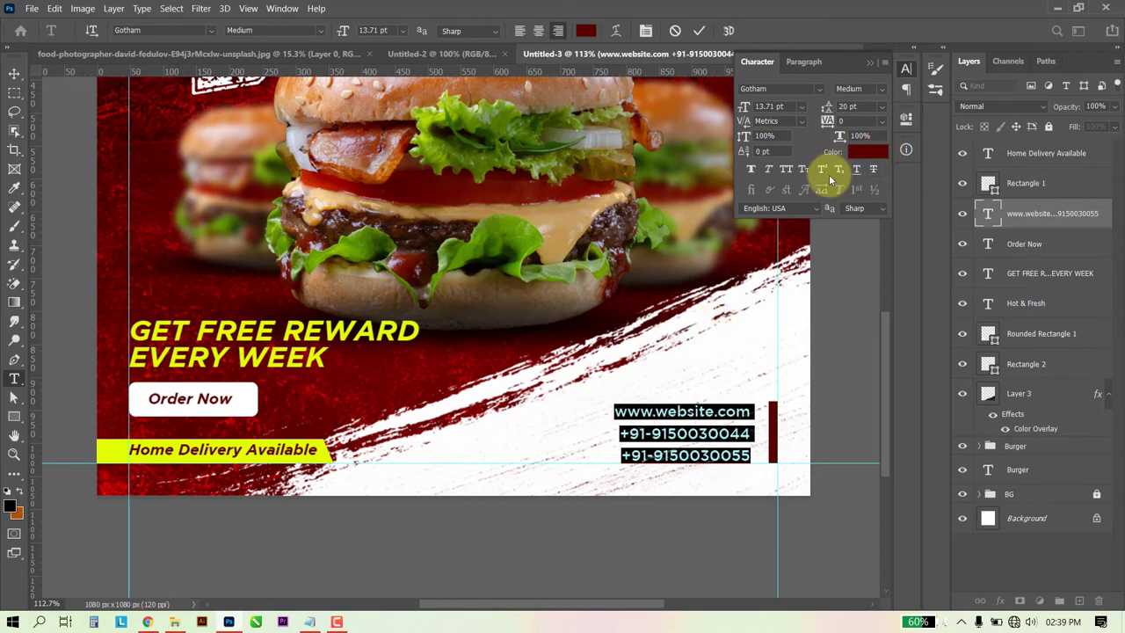
left_click(14, 73)
key("ctrl+0")
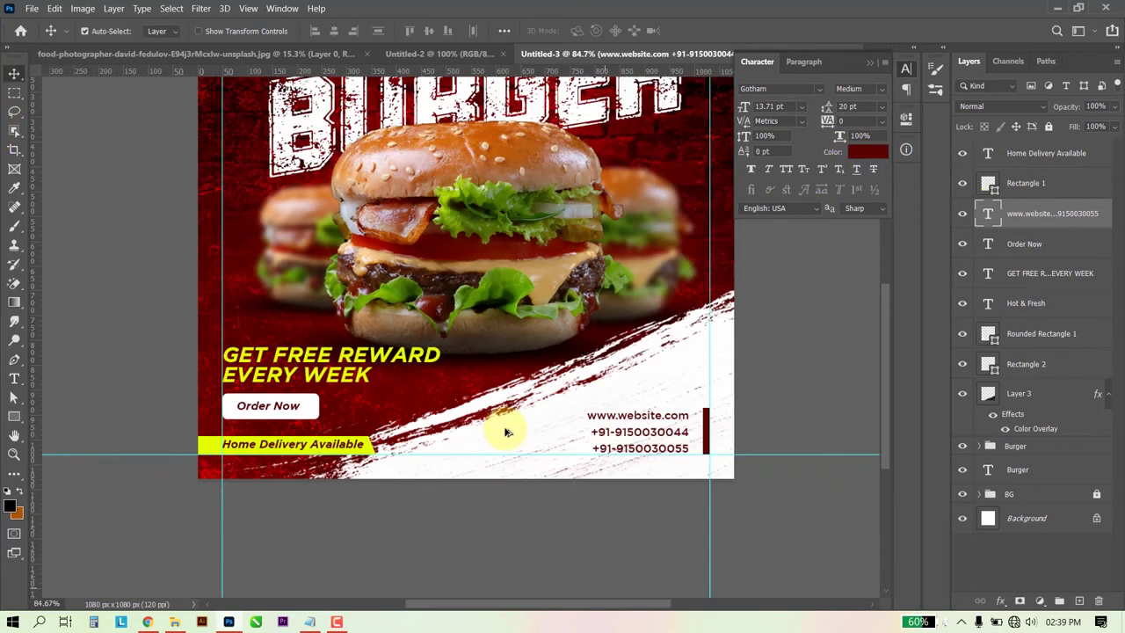
scroll(507, 431, "up", 1)
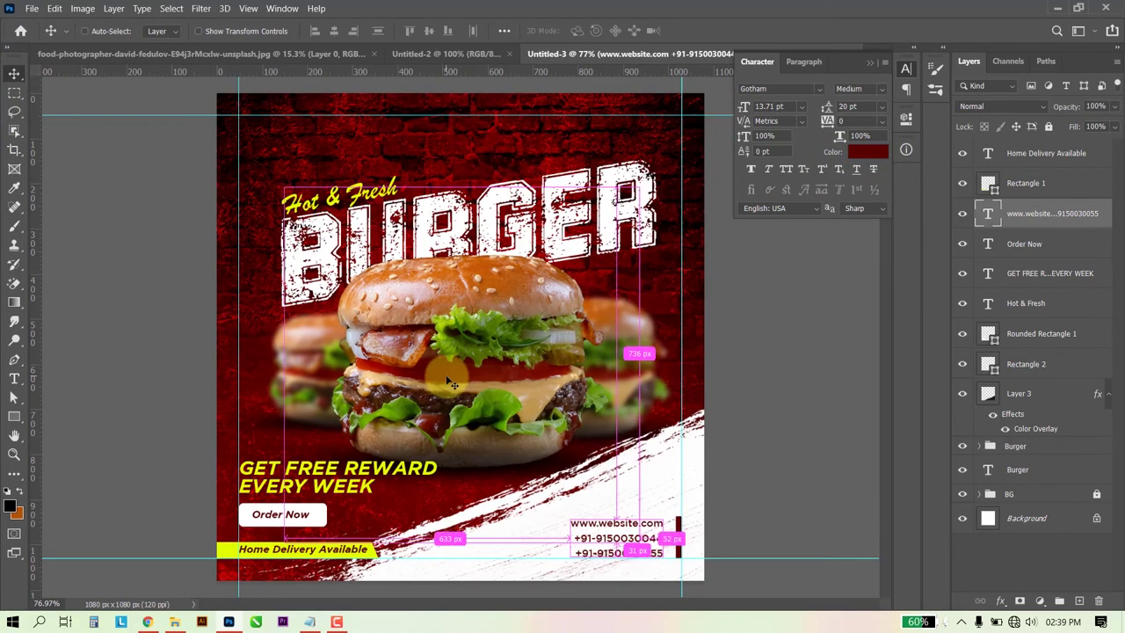
key("ctrl+h")
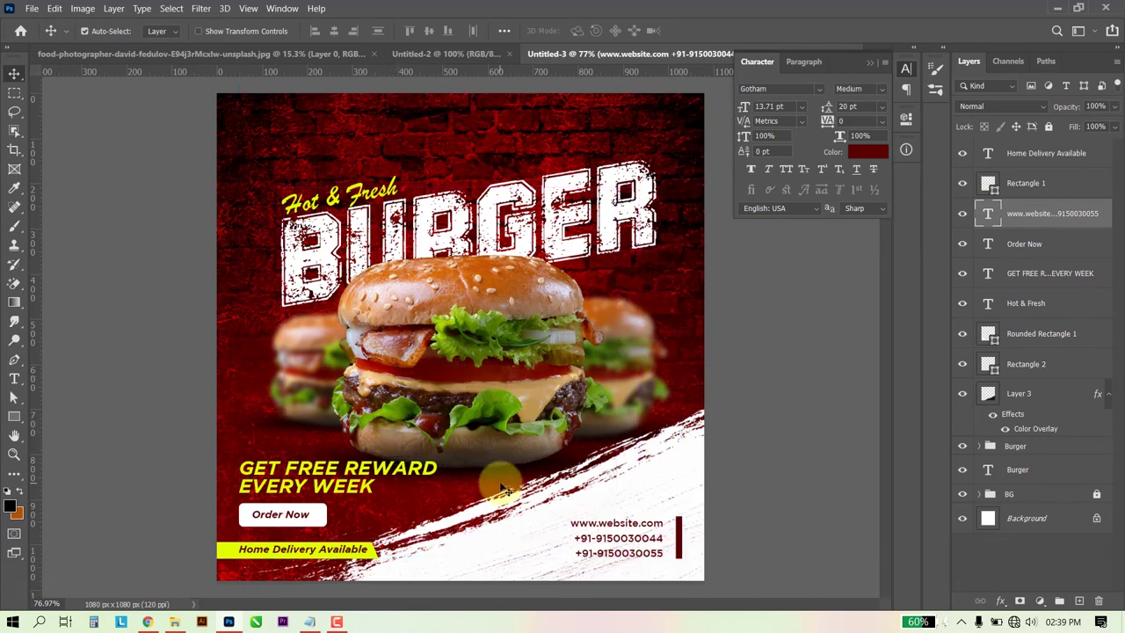
left_click(500, 487)
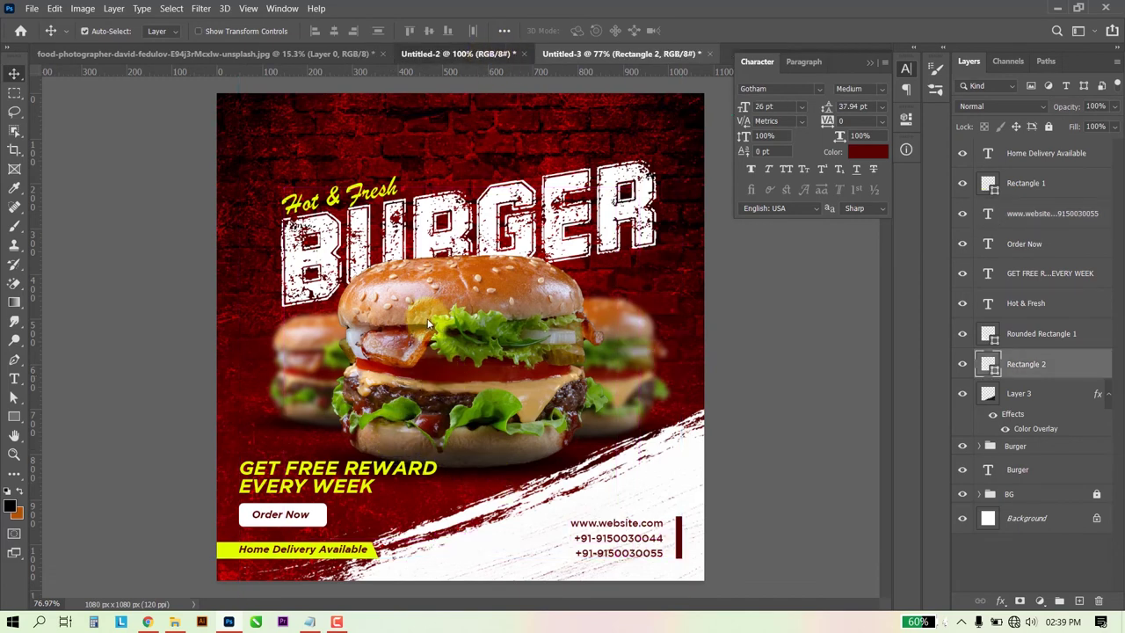
Bring the leaf and tomato layers from Untitled-2 into the burger post, at the top of the layer stack.
left_click(492, 54)
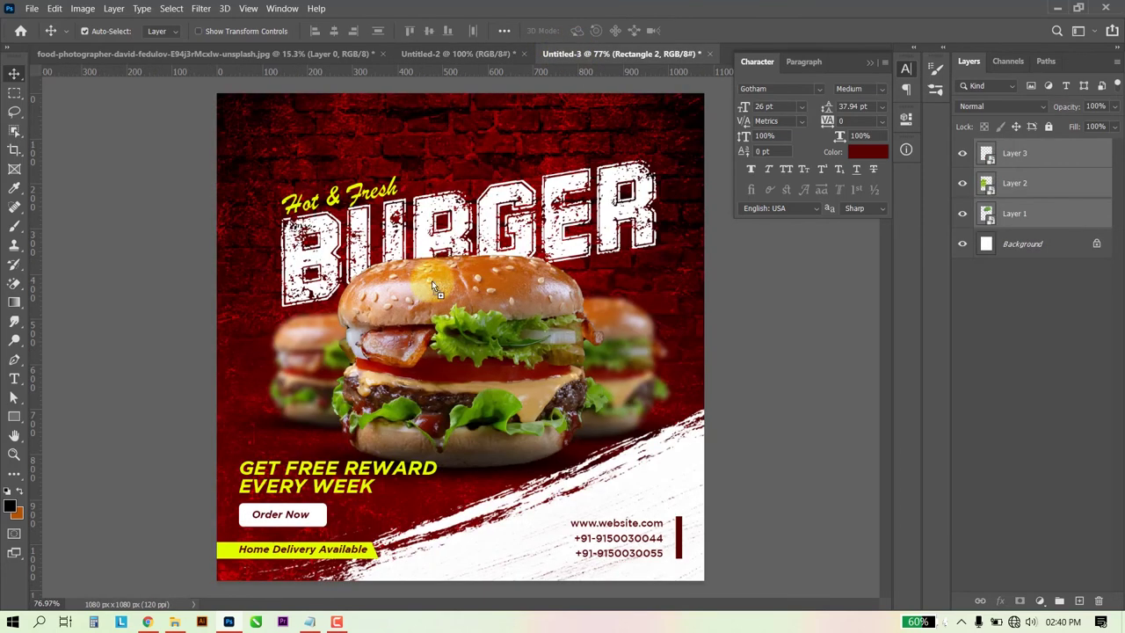
left_click_drag(573, 53, 438, 282)
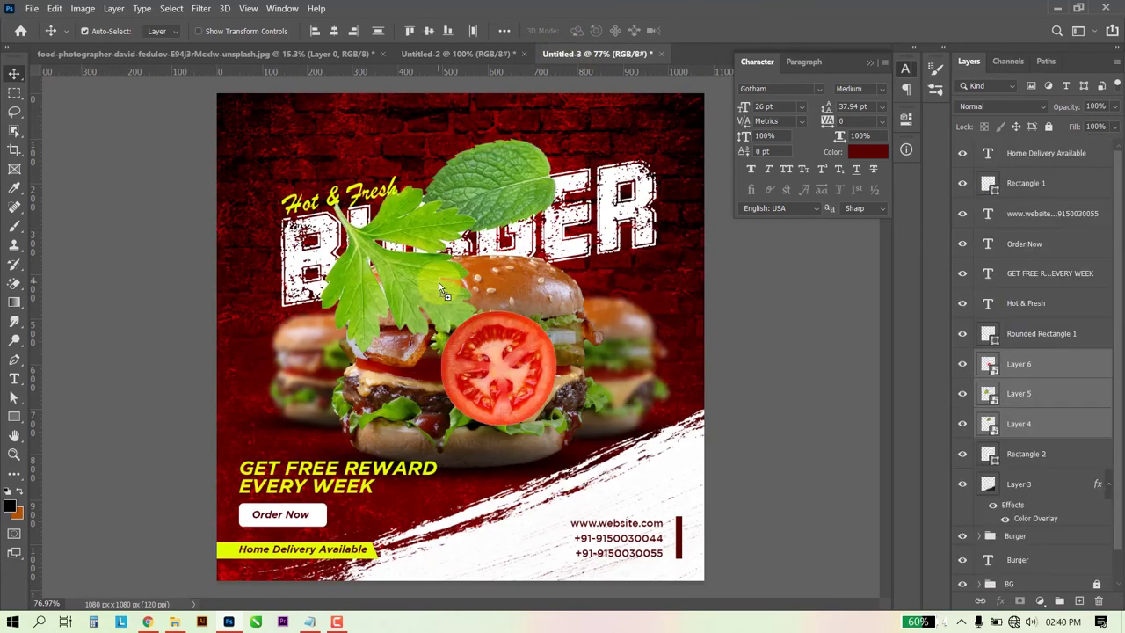
left_click(945, 347)
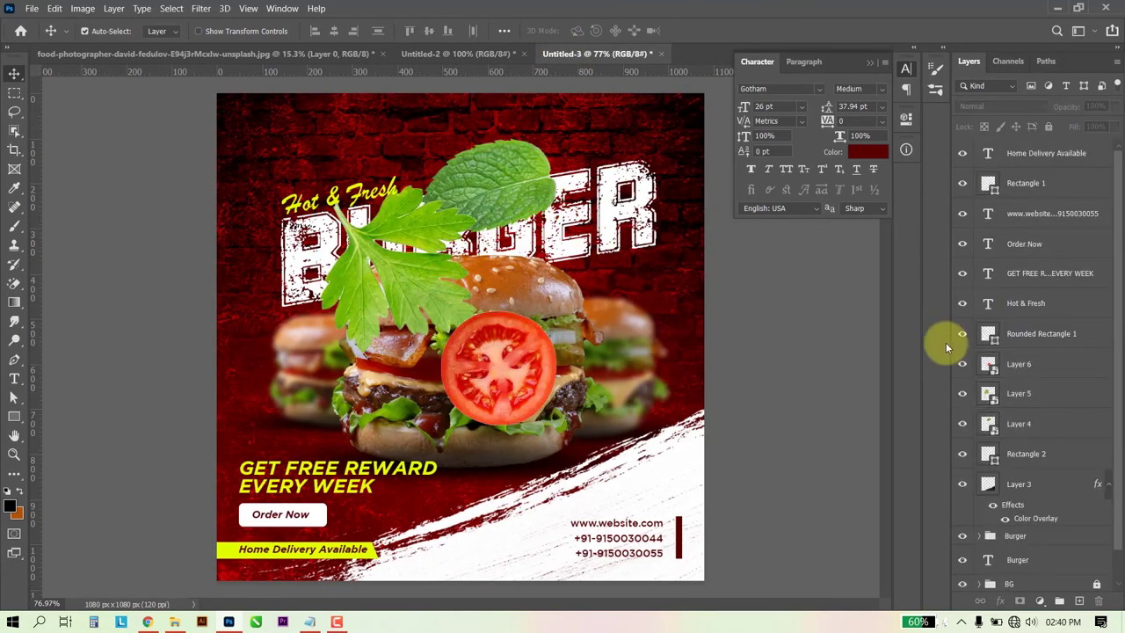
left_click(1000, 370)
left_click(1052, 423, "shift")
left_click_drag(1049, 361, 1048, 143)
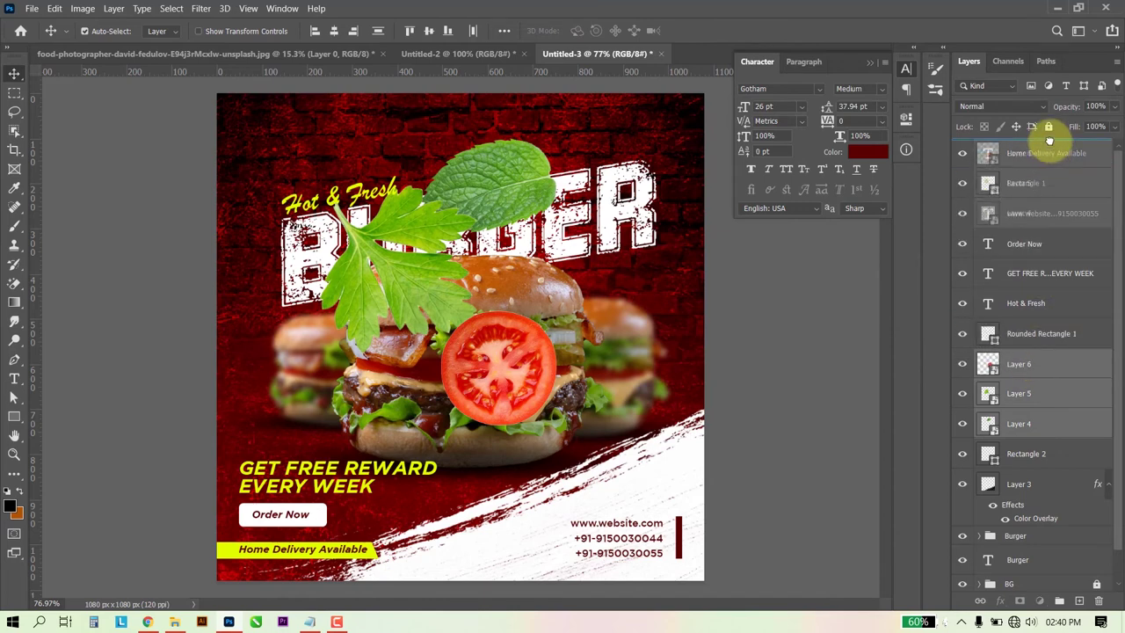
Shrink the mint leaf to about 16% and tilt it.
left_click(540, 180)
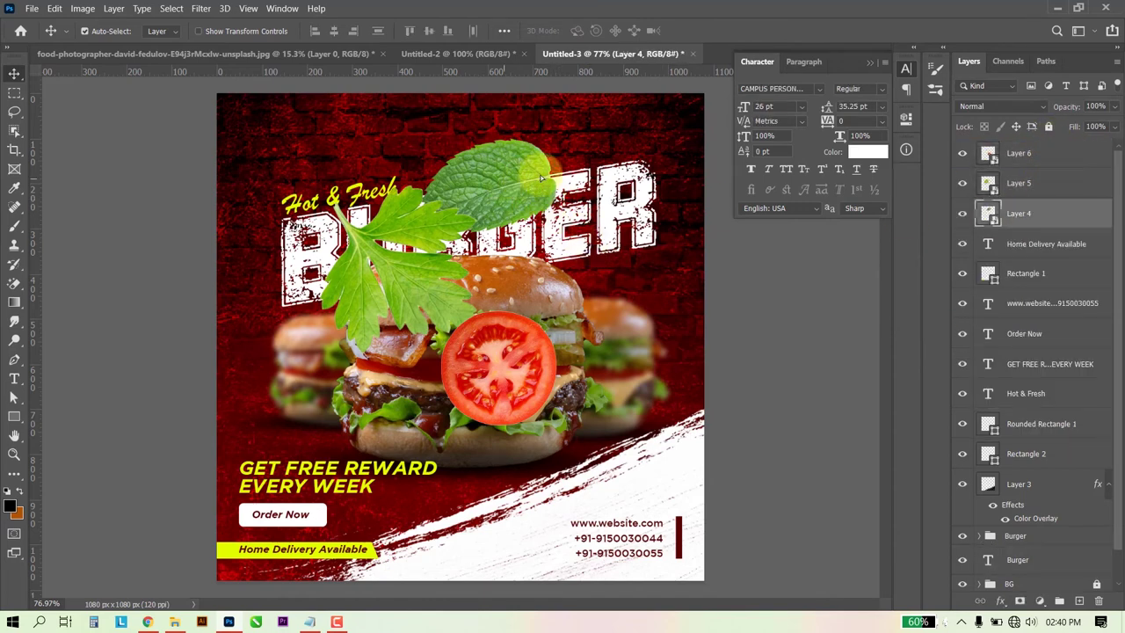
key("ctrl+t")
mouse_move(627, 125)
left_mouse_down()
mouse_move(524, 176)
mouse_move(530, 189)
left_mouse_up()
mouse_move(590, 211)
left_mouse_down()
mouse_move(562, 232)
mouse_move(699, 222)
left_mouse_up()
key("Return")
Scatter the mint leaf, parsley and tomato slices and their copies around the post's edges.
mouse_move(441, 252)
left_mouse_down()
mouse_move(234, 238)
mouse_move(226, 276)
left_mouse_up()
mouse_move(561, 364)
left_mouse_down()
mouse_move(718, 377)
mouse_move(201, 319)
left_mouse_up()
mouse_move(234, 238)
left_mouse_down()
mouse_move(252, 391)
mouse_move(637, 277)
mouse_move(461, 169)
left_mouse_up()
left_click_drag(693, 217, 244, 379)
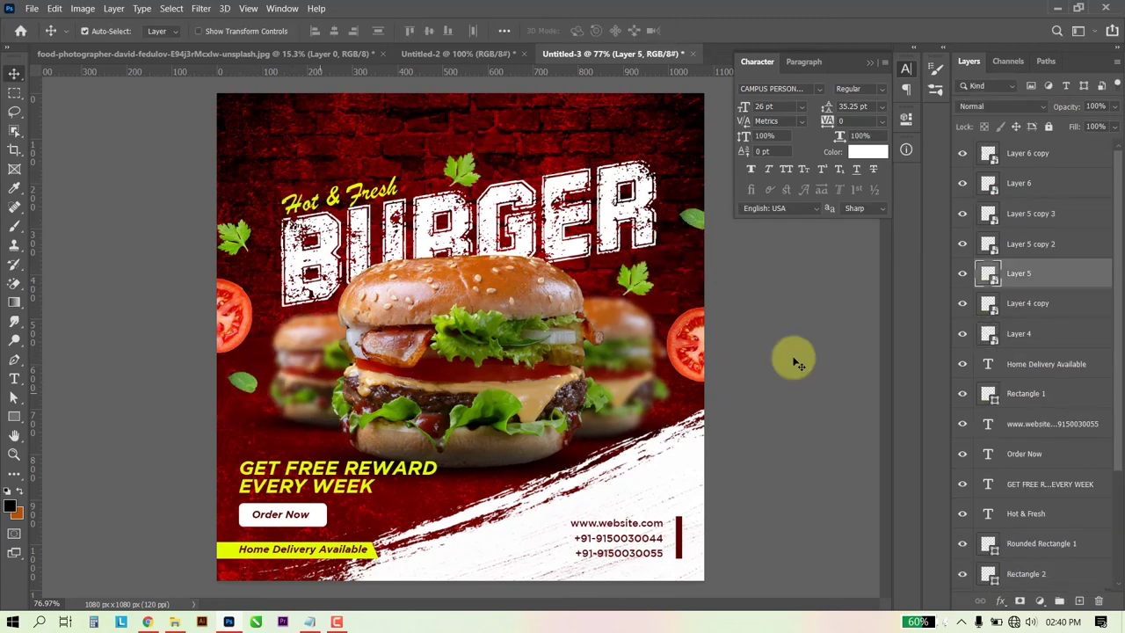
Group all the leaf and tomato accent layers into a group named Leaves.
left_click(1025, 333)
left_click(1028, 153, "shift")
right_click(1055, 184)
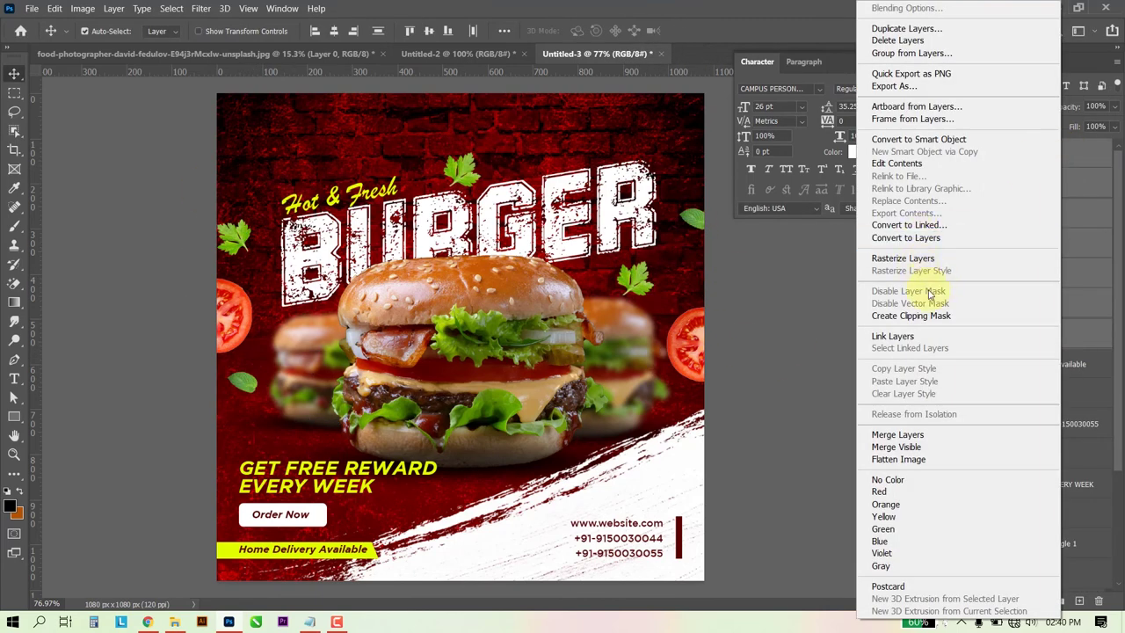
left_click(1100, 209)
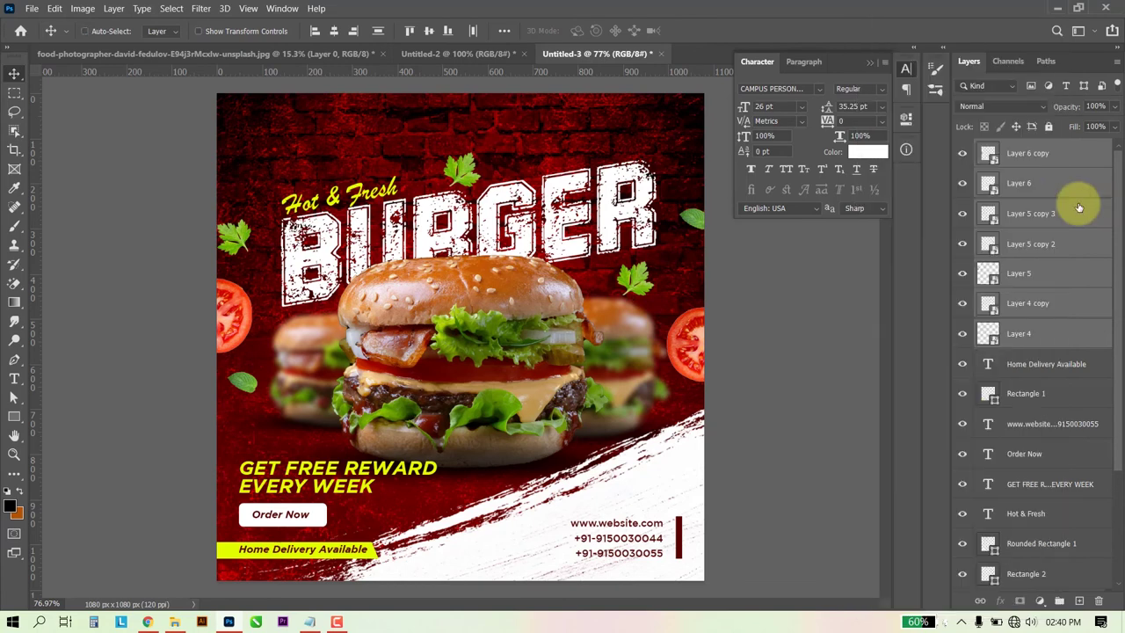
key("ctrl+g")
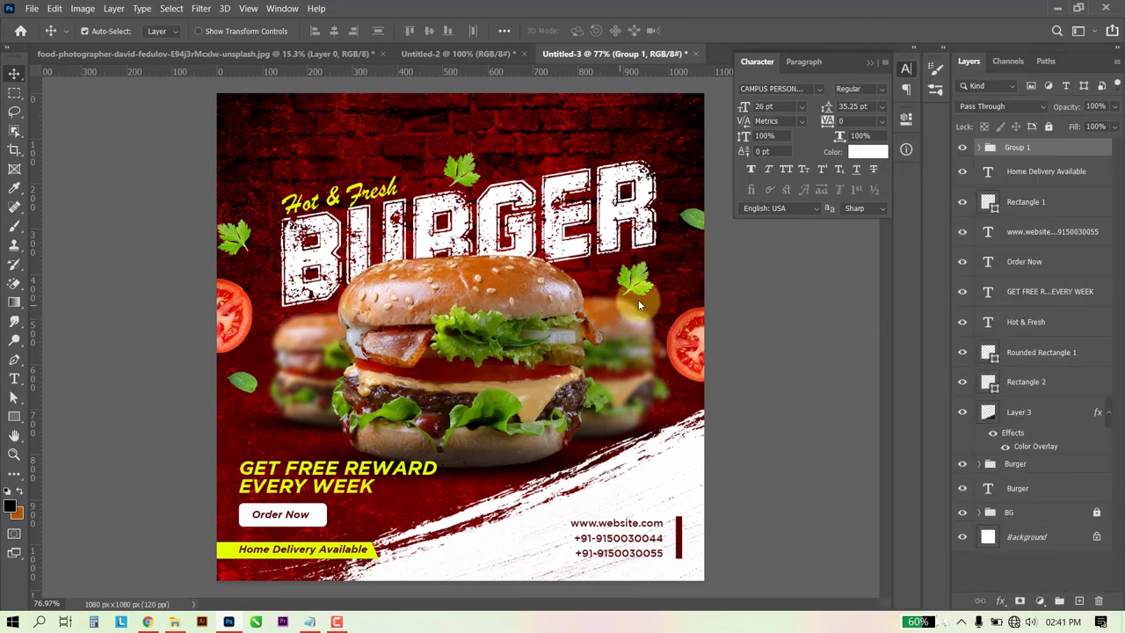
double_click(1015, 147)
type("Leaves")
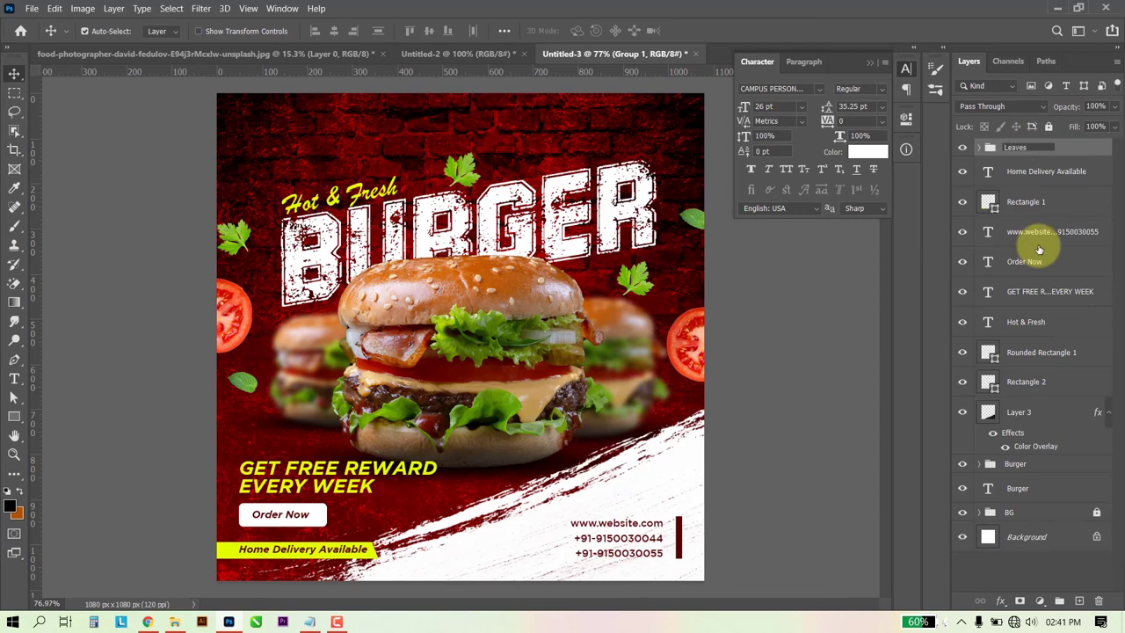
left_click(1040, 163)
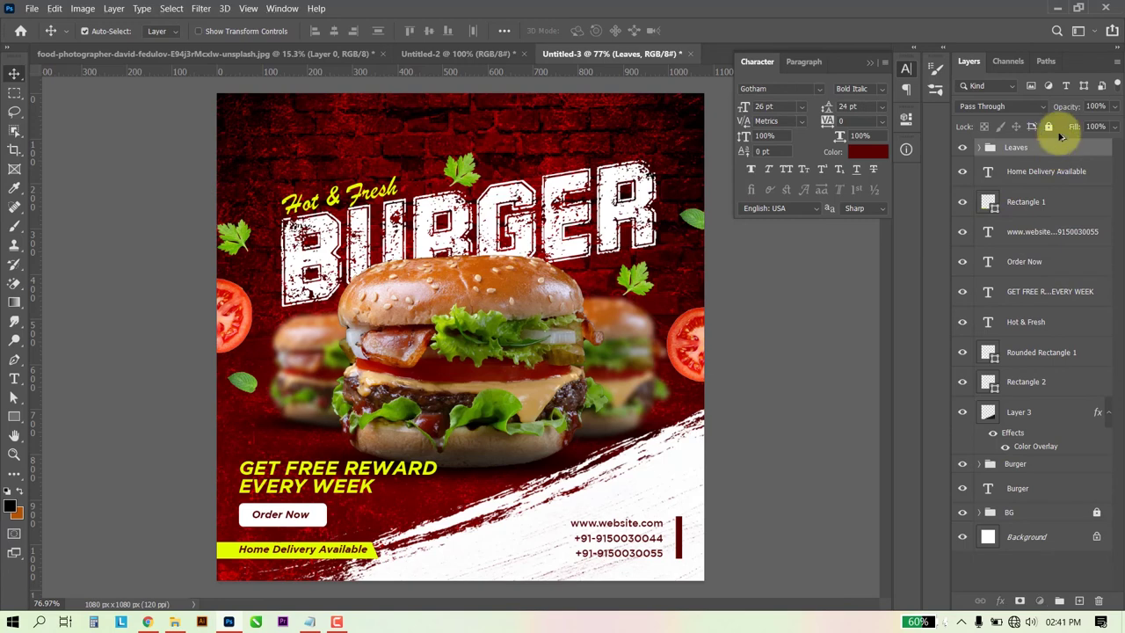
Duplicate Leaves, convert the copy to a smart object, and apply a 5.2 px Gaussian Blur.
left_click_drag(1057, 151, 1057, 130)
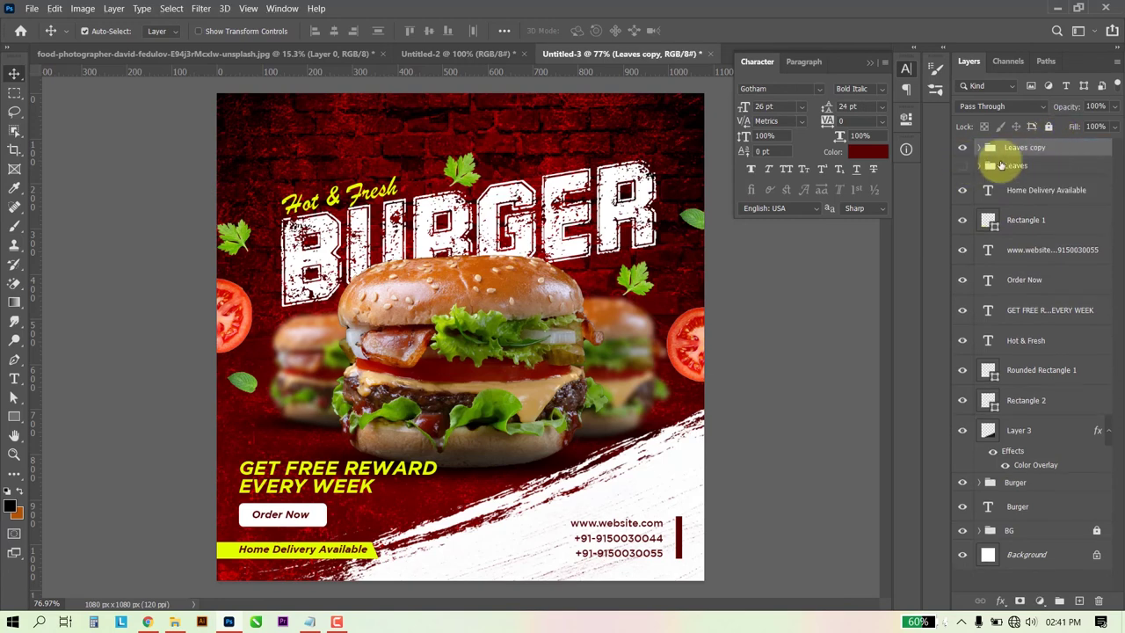
right_click(1061, 147)
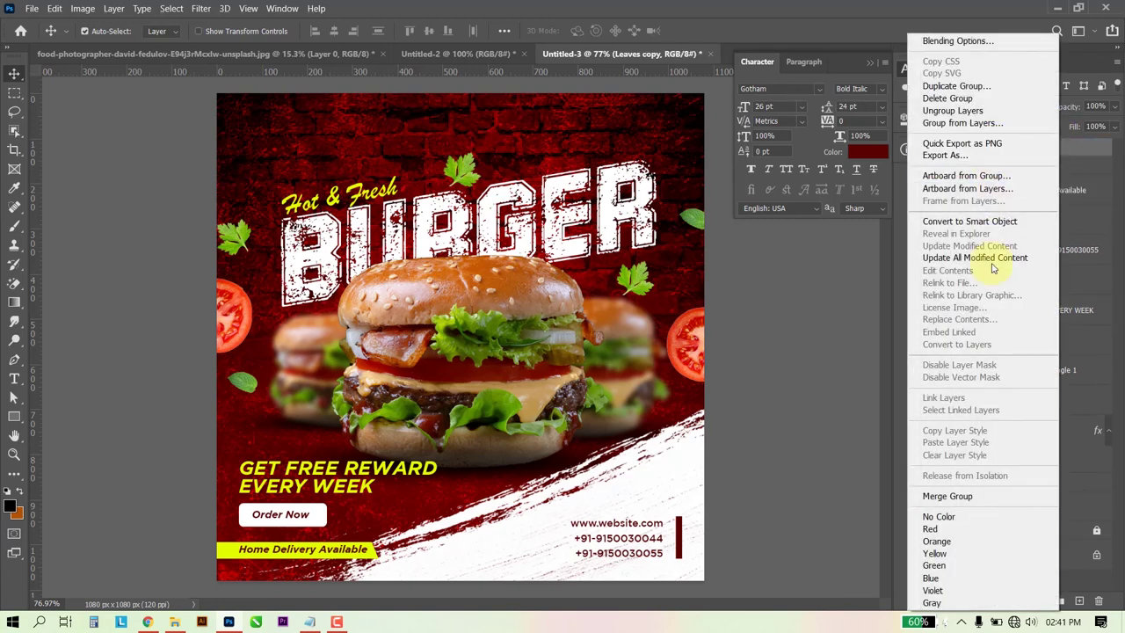
left_click(993, 221)
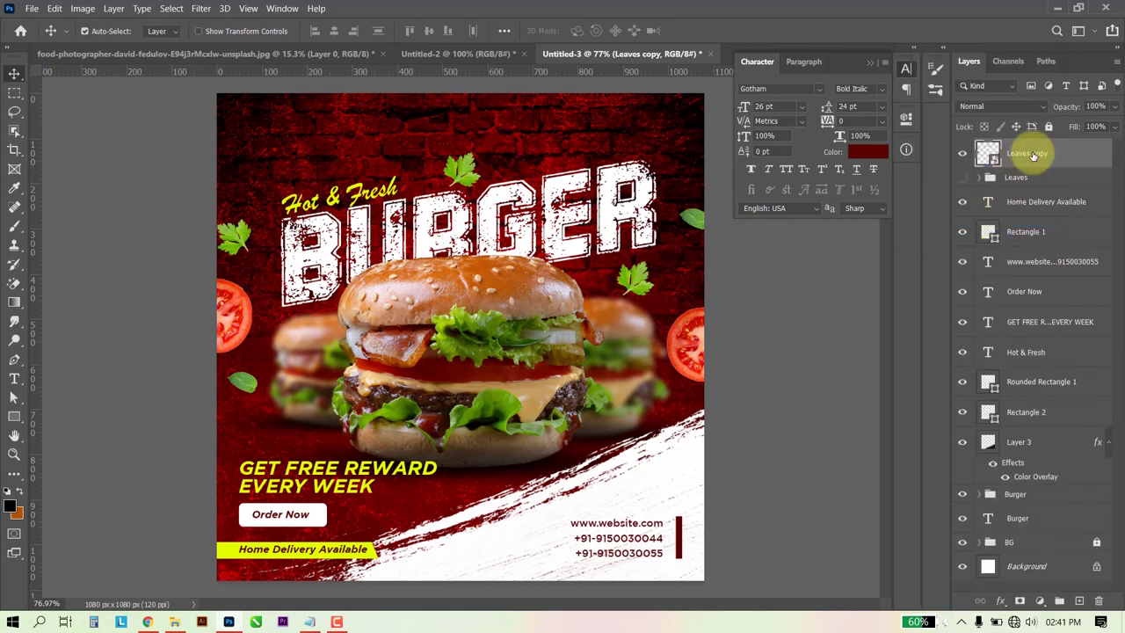
left_click(203, 9)
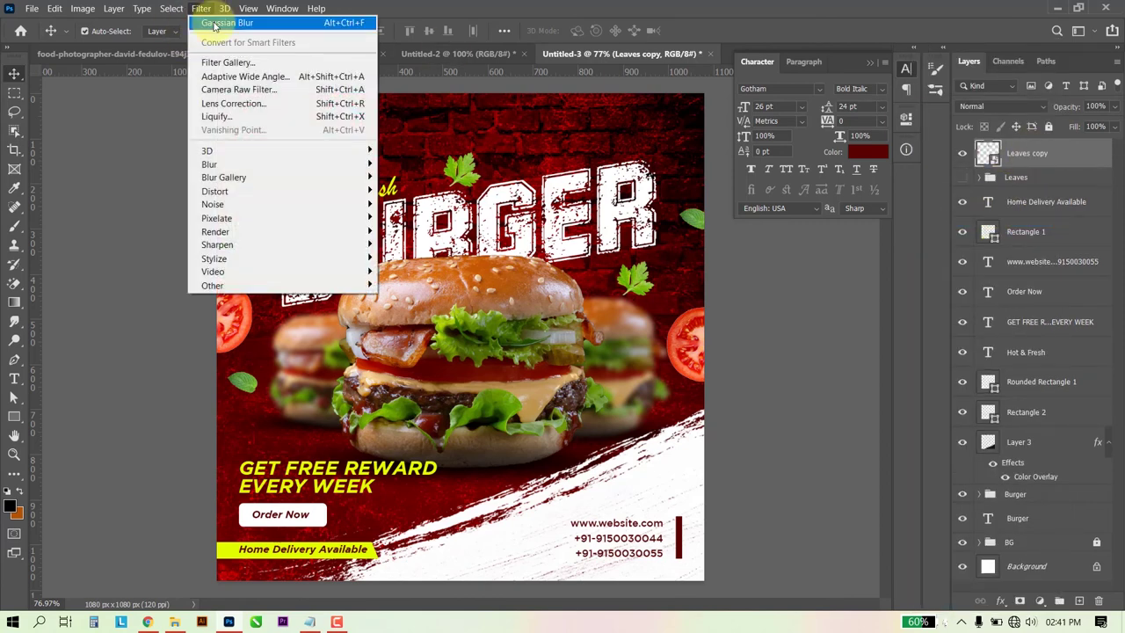
left_click(214, 24)
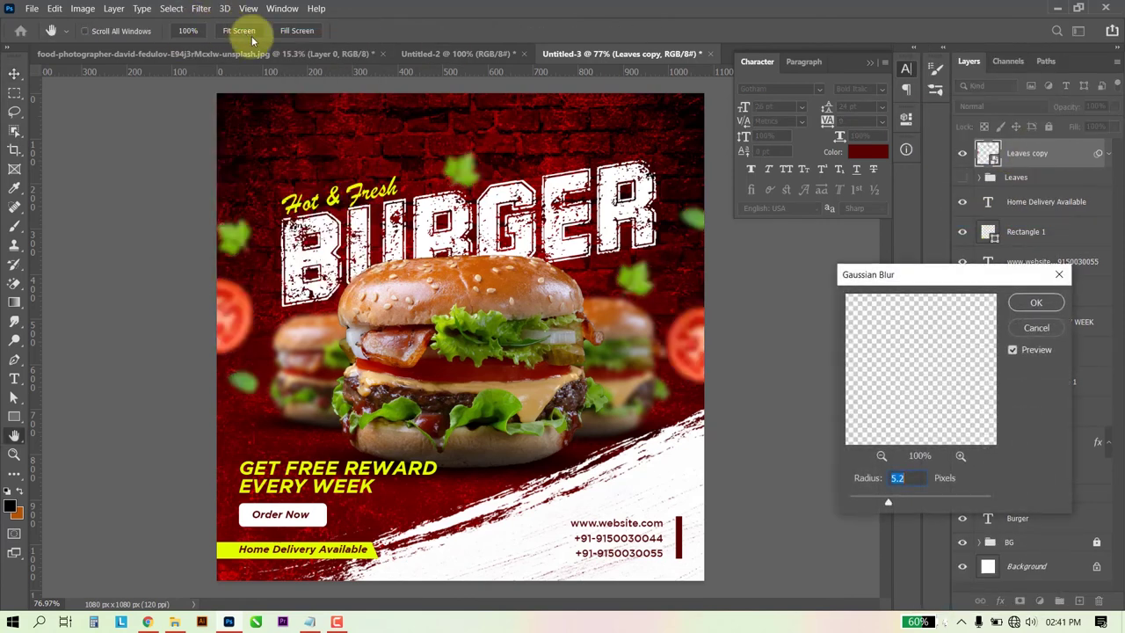
left_click(1036, 303)
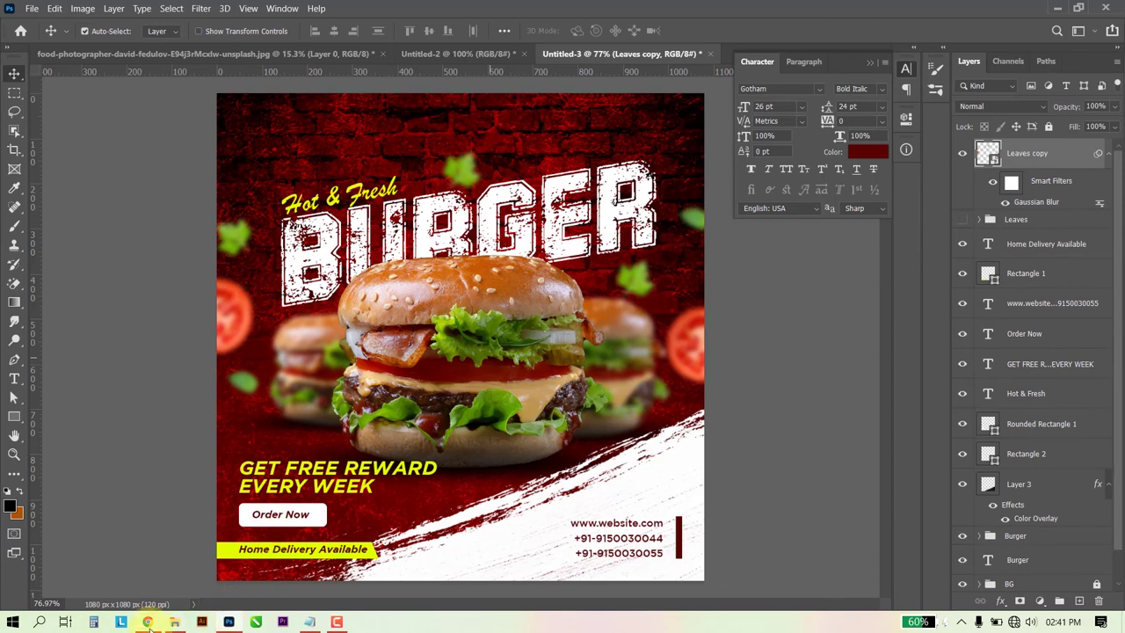
Place the Saif-Bagwan-1 logo file, scaled down into the top-left corner, and close the Character panel.
left_click(175, 621)
left_click_drag(636, 242, 241, 158)
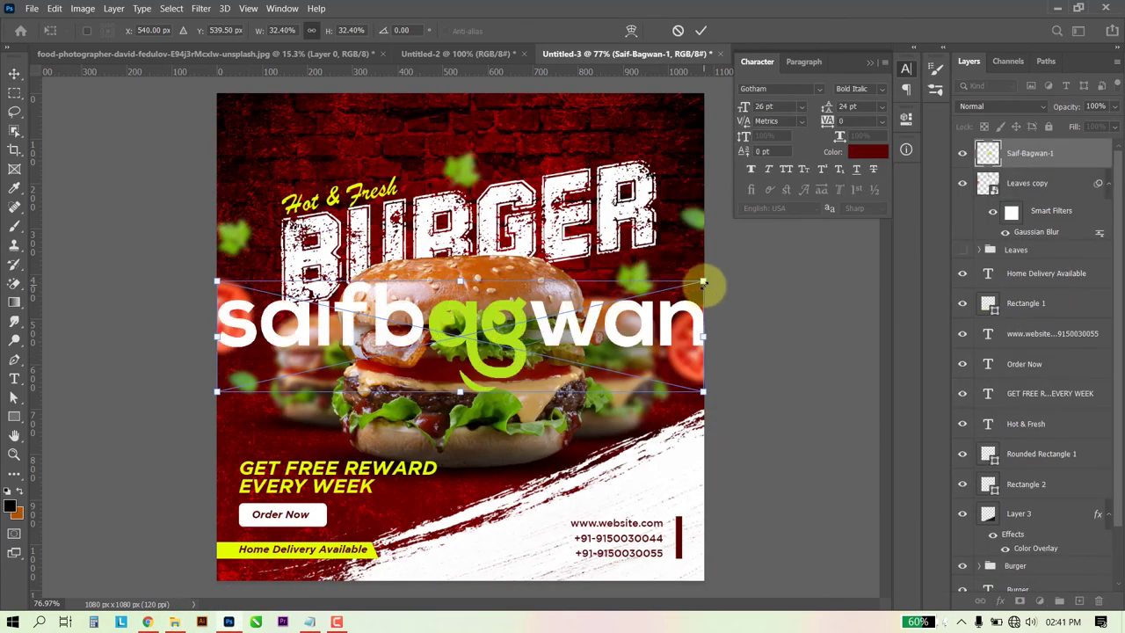
mouse_move(703, 282)
left_mouse_down()
mouse_move(312, 364)
mouse_move(324, 128)
left_mouse_up()
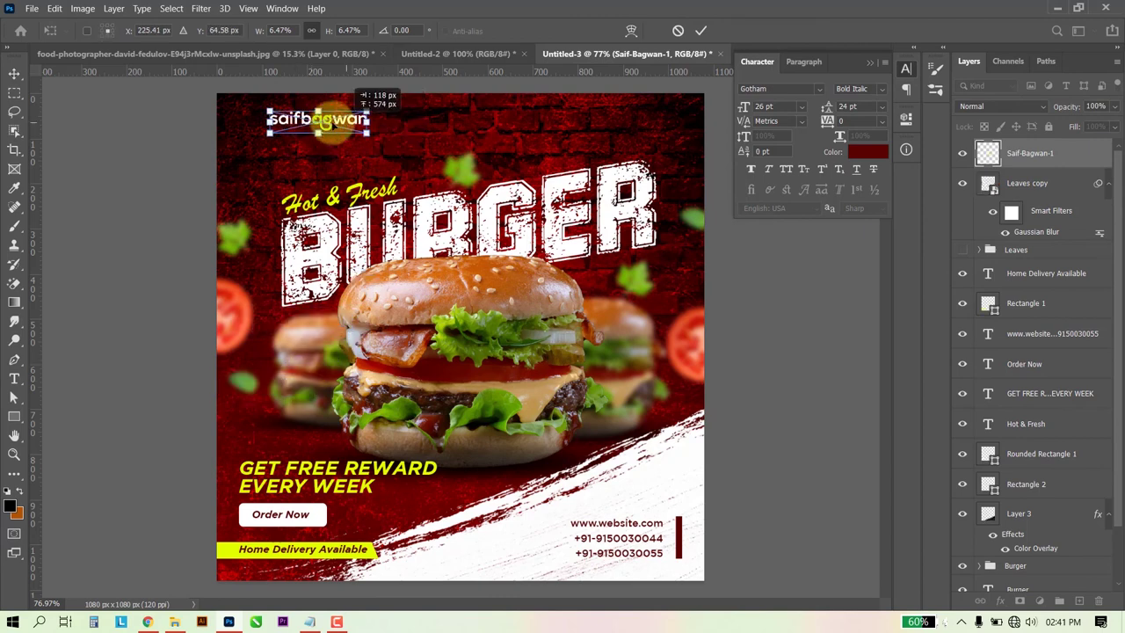
key("Return")
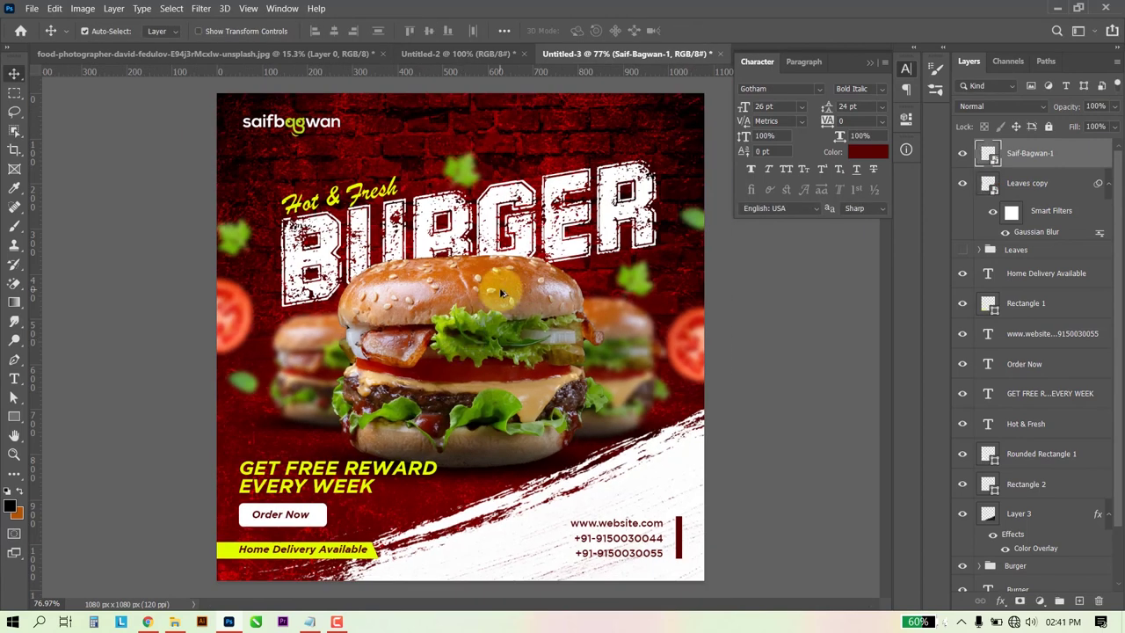
left_click(869, 64)
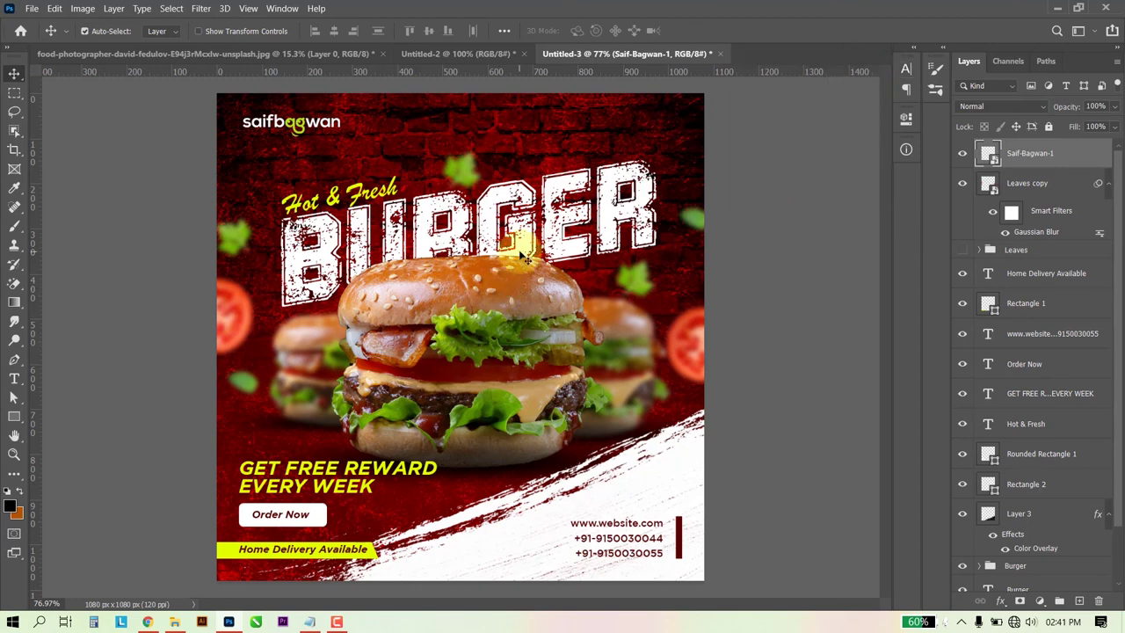